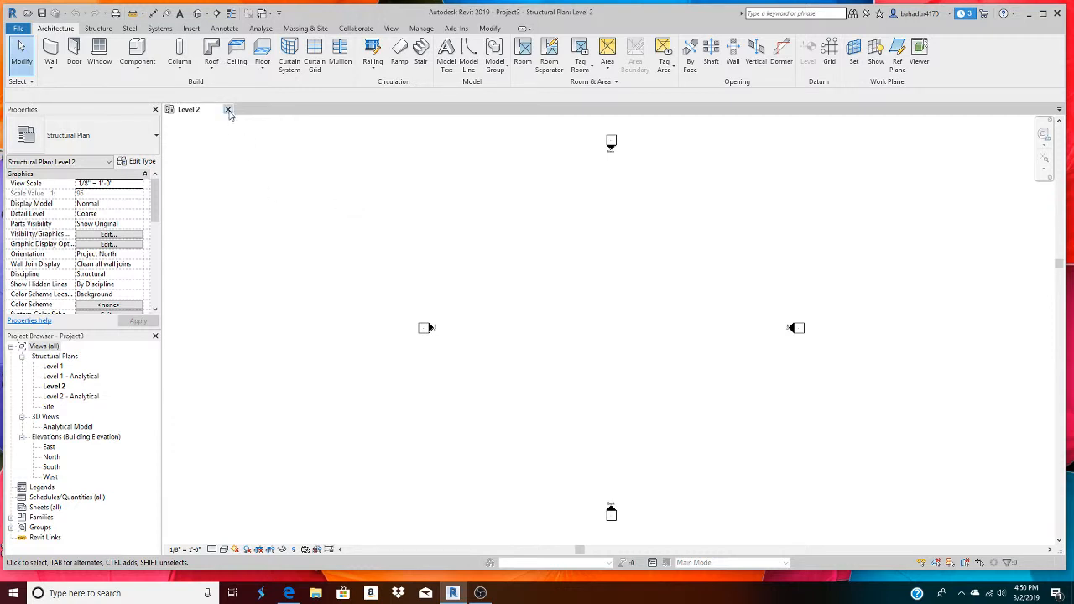
# Close the open project and create a new project from the Structural Template.
pyautogui.click(228, 109)
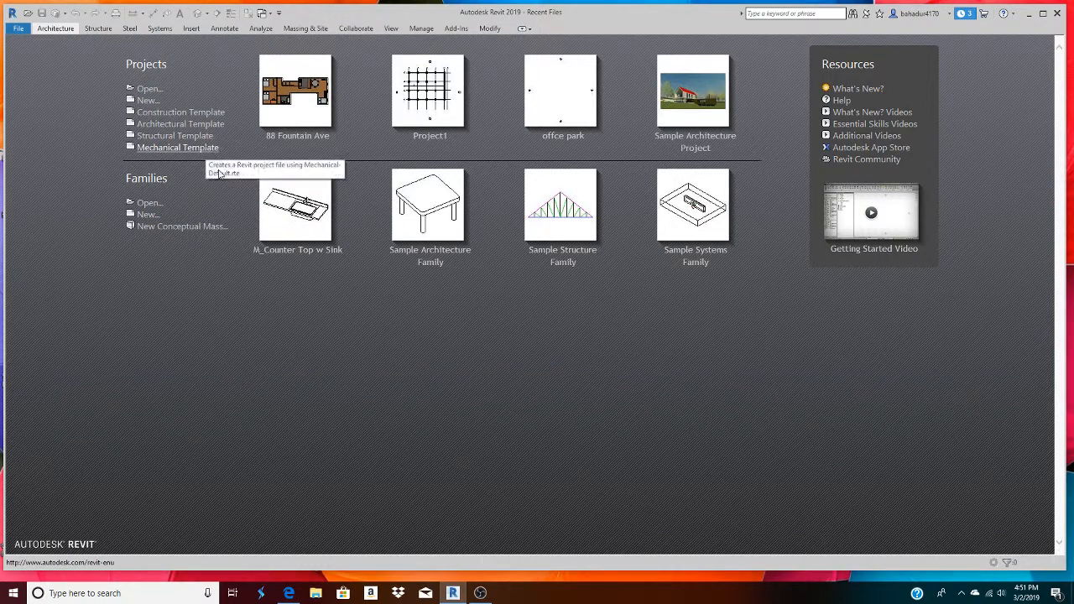
pyautogui.click(157, 135)
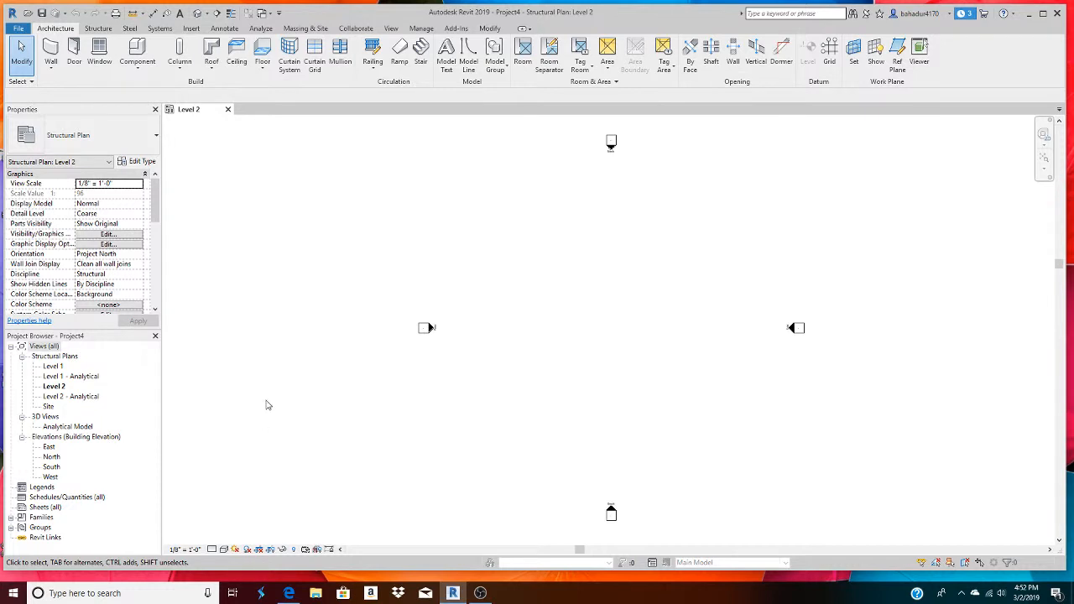
pyautogui.moveTo(155, 200); pyautogui.dragTo(154, 286)
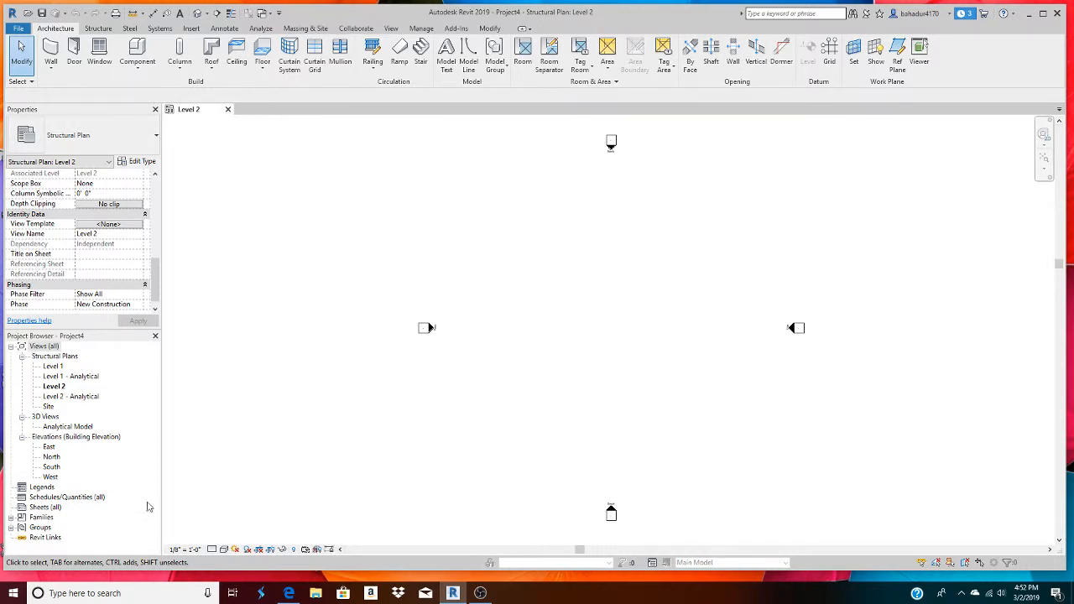
# Open the South elevation view and set the elevation of Level 2 to 15'.
pyautogui.click(49, 468)
pyautogui.doubleClick(48, 468)
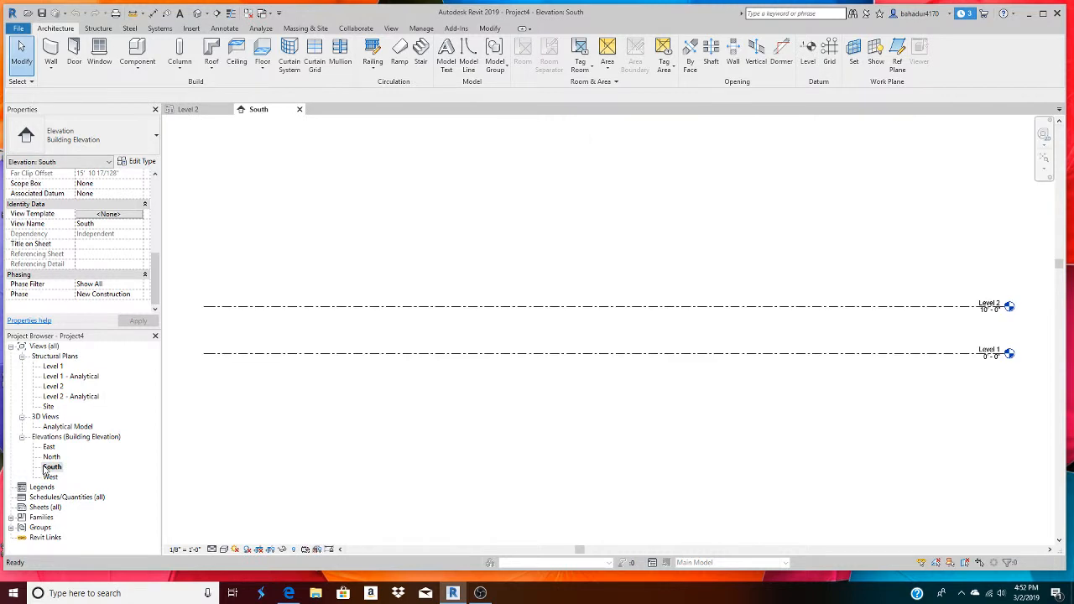
pyautogui.moveTo(964, 417); pyautogui.dragTo(656, 473, button='middle')
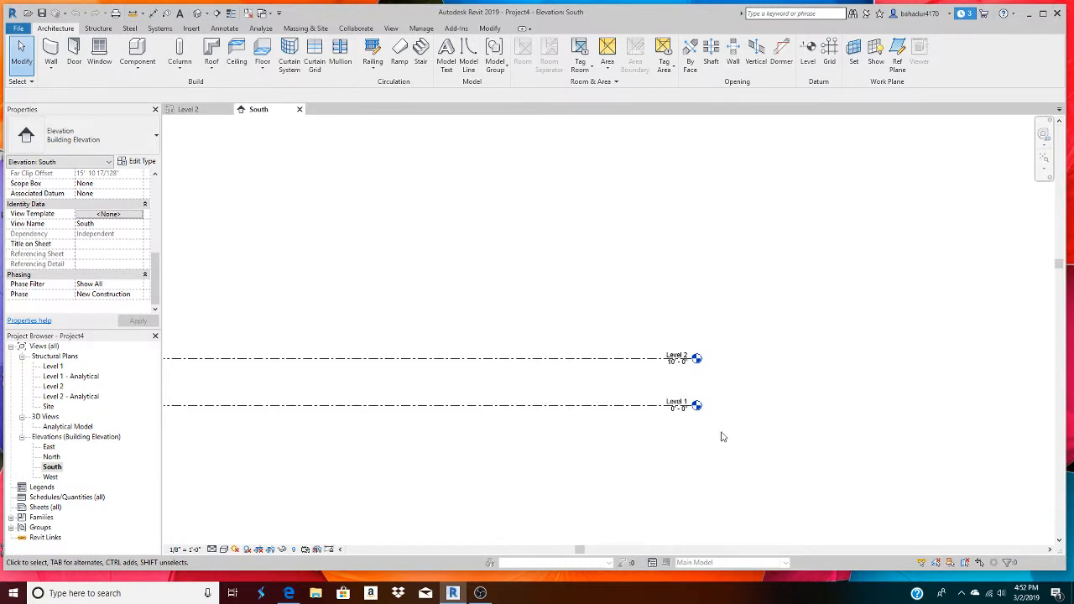
pyautogui.doubleClick(673, 367)
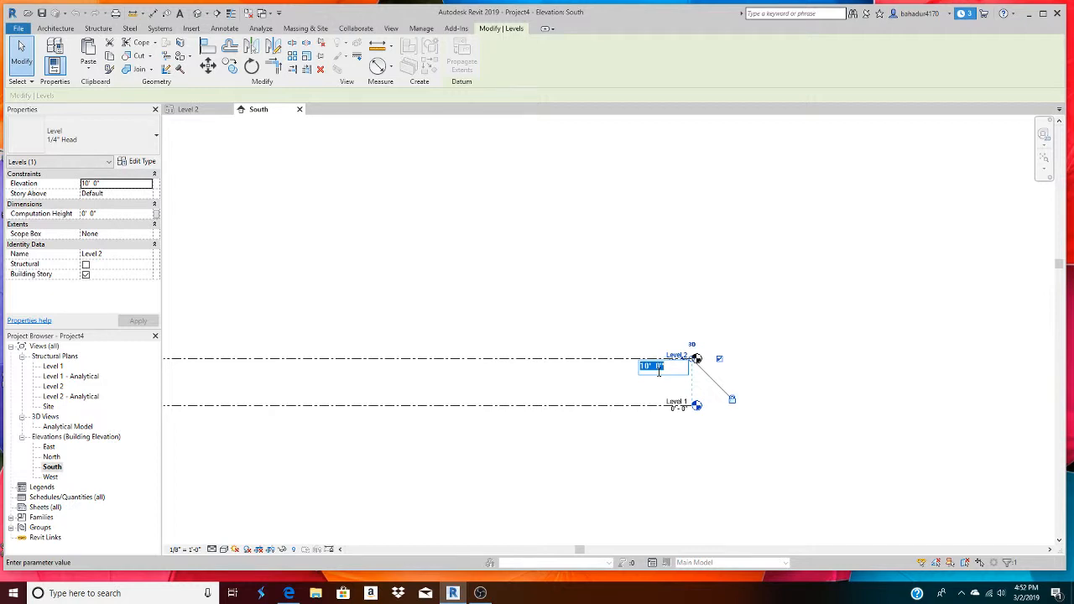
pyautogui.write('15')
pyautogui.press('Return')
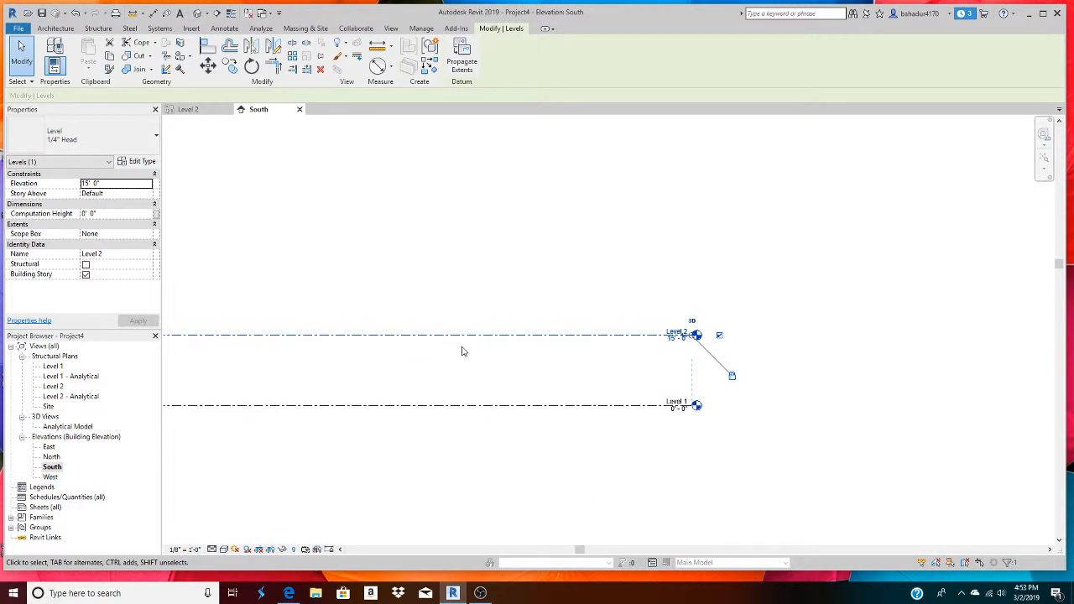
# Add a level 15' below Level 1 by picking the Level 1 line with a 15' offset.
pyautogui.scroll(-3, 472, 349)
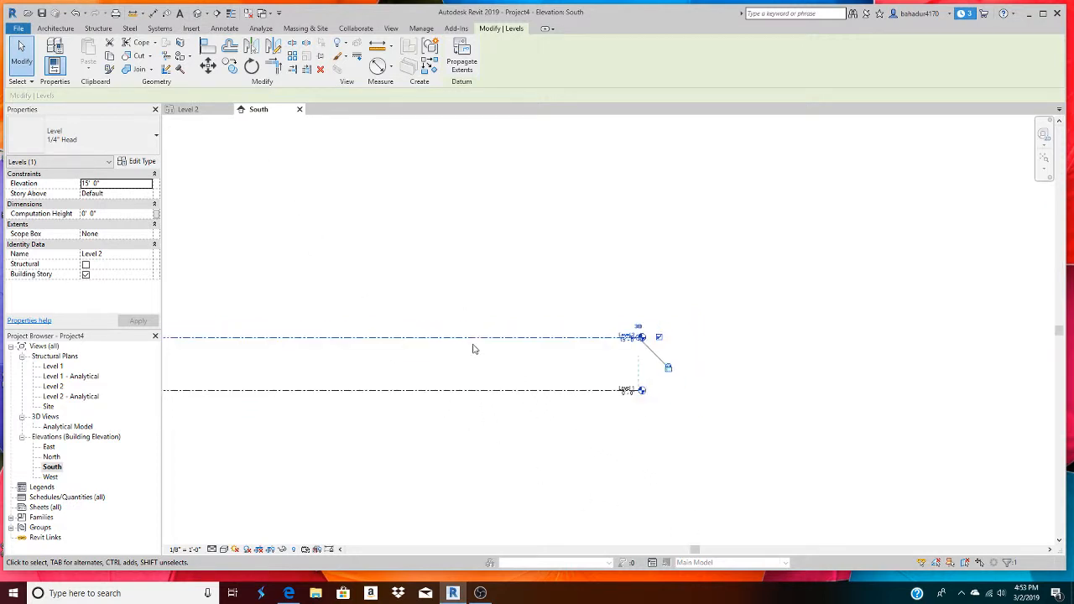
pyautogui.scroll(2, 192, 324)
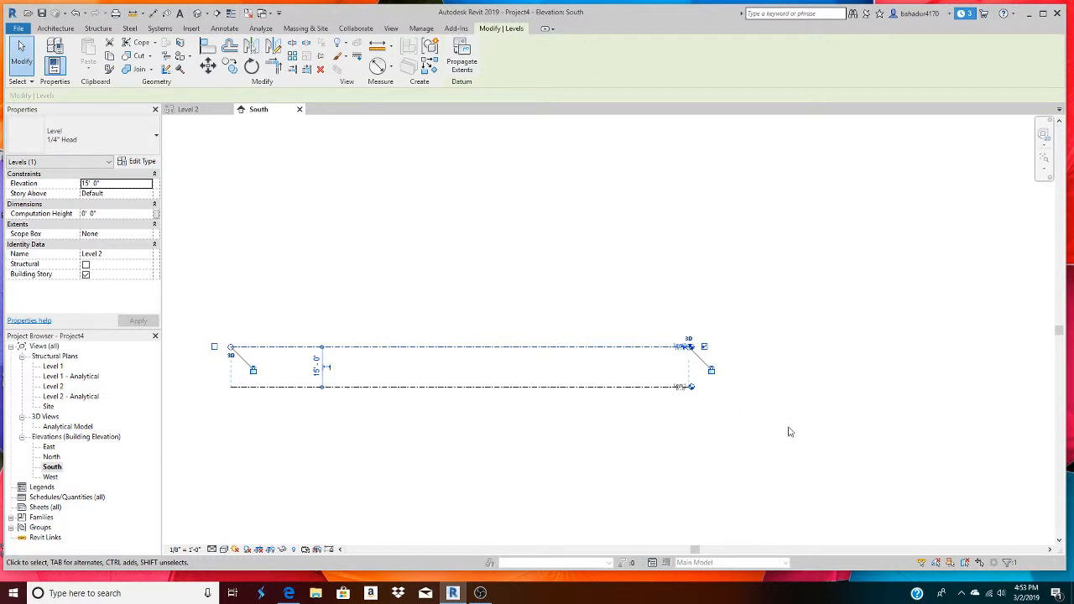
pyautogui.click(59, 29)
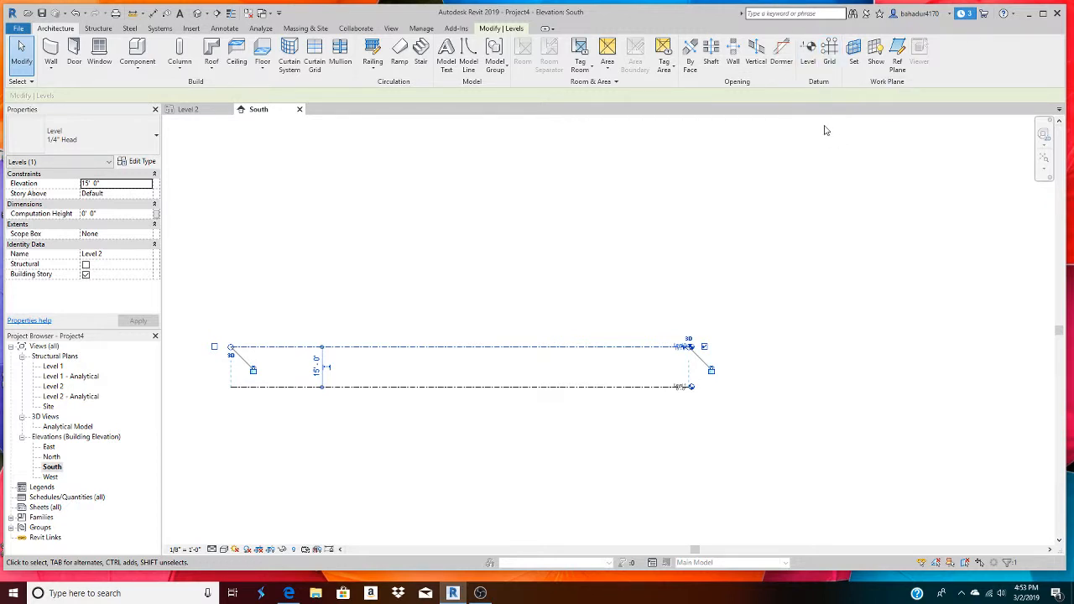
pyautogui.click(808, 52)
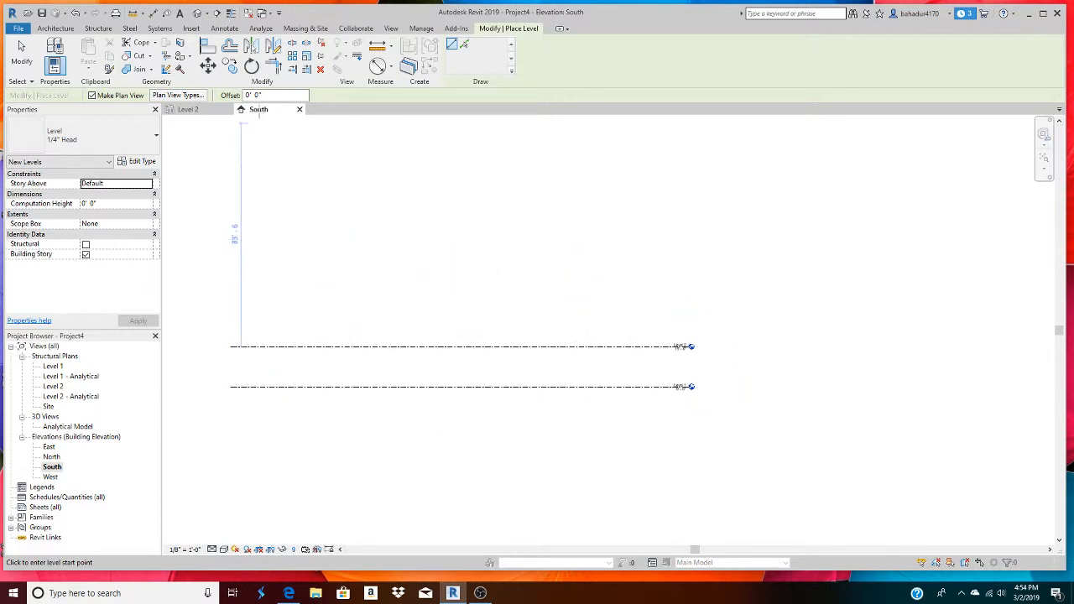
pyautogui.moveTo(280, 95); pyautogui.dragTo(130, 88)
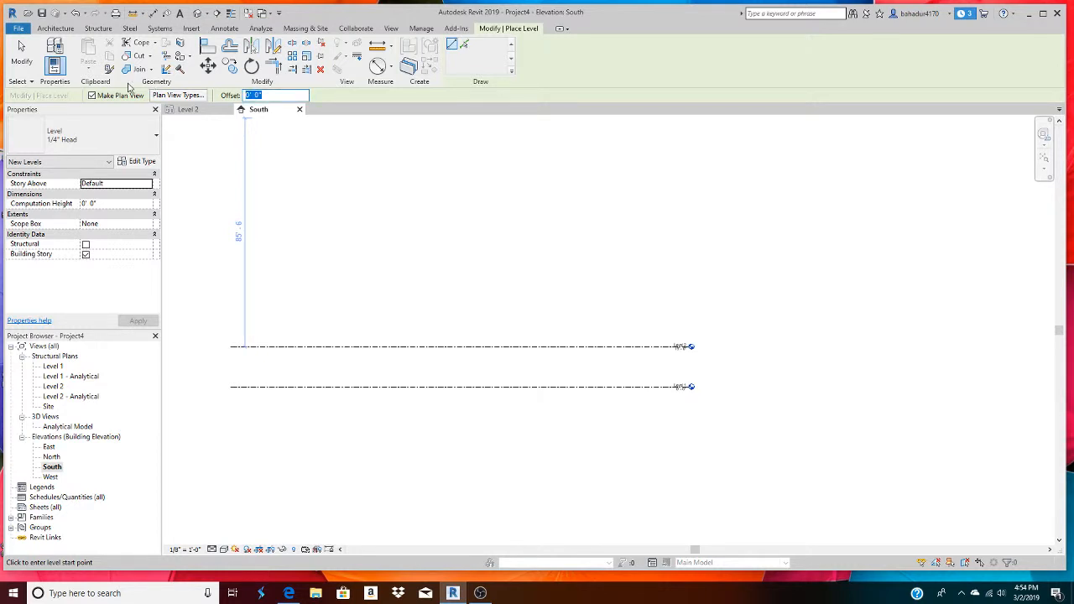
pyautogui.write('15')
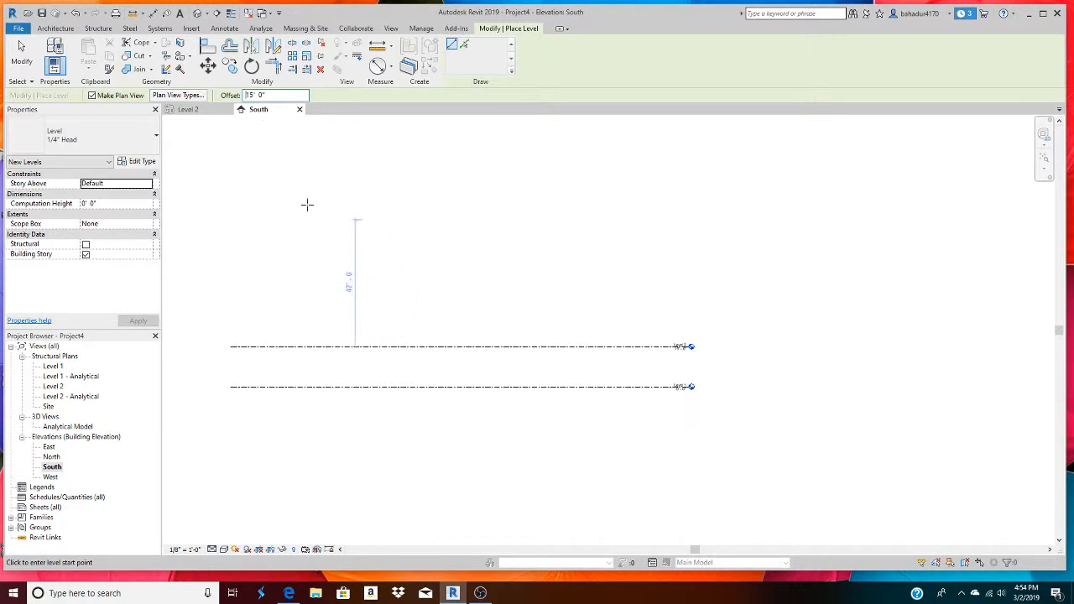
pyautogui.click(465, 45)
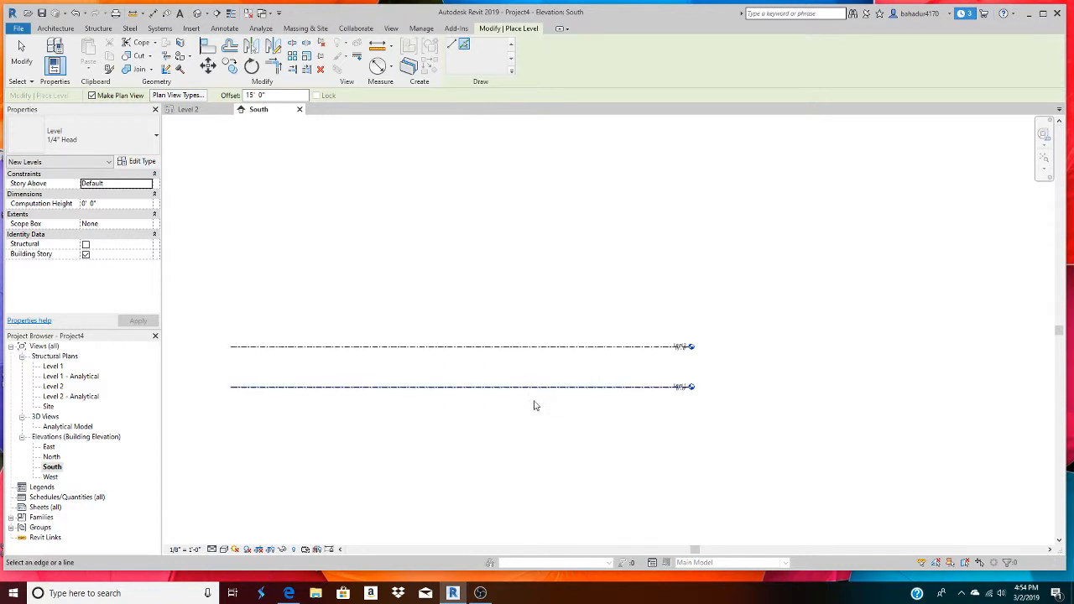
pyautogui.scroll(2, 598, 396)
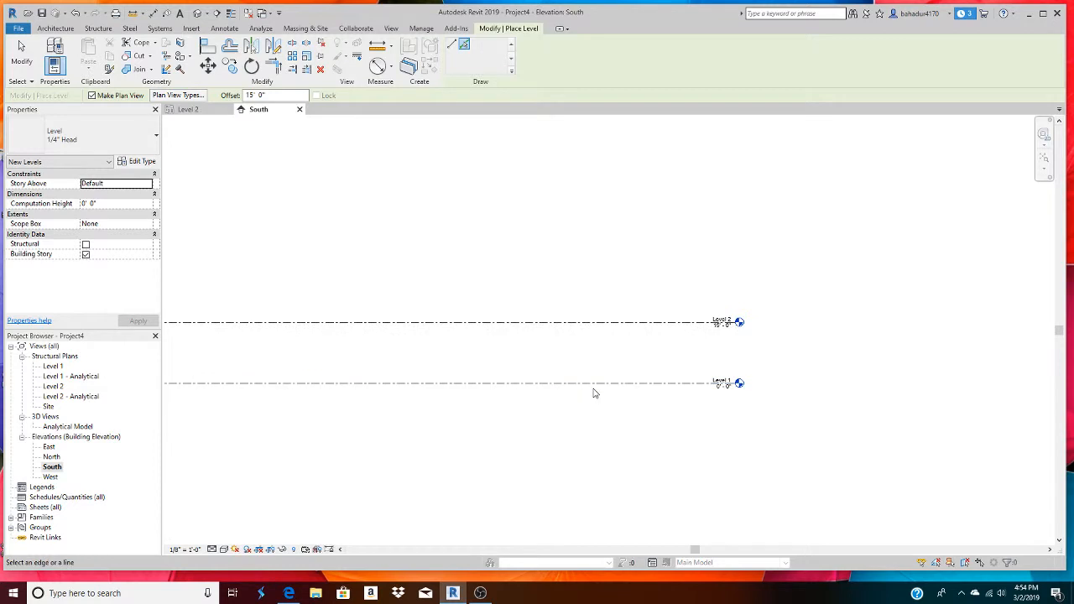
pyautogui.scroll(-2, 595, 393)
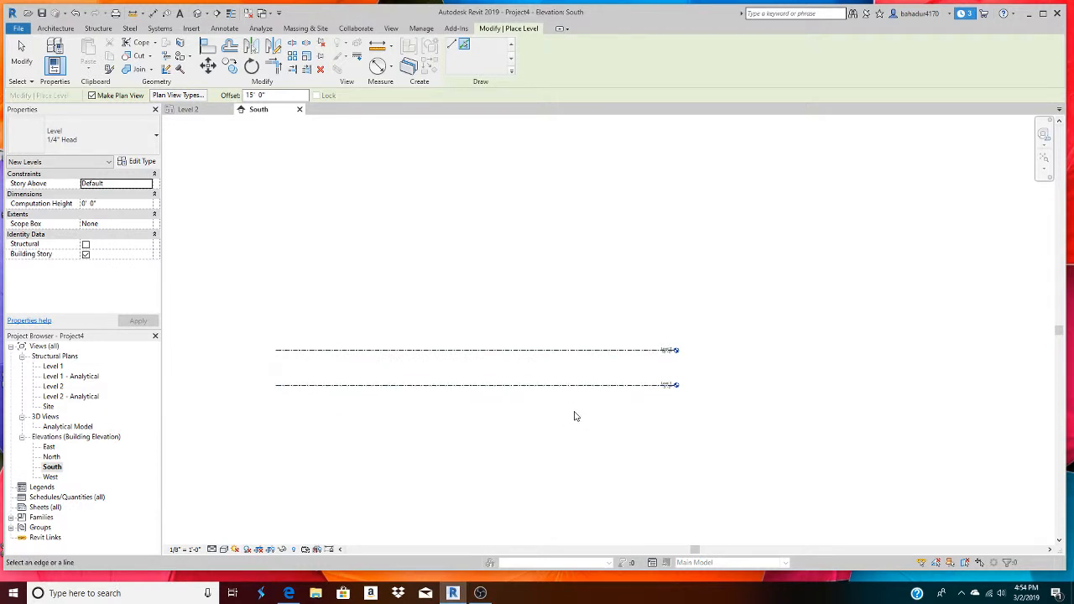
pyautogui.click(508, 386)
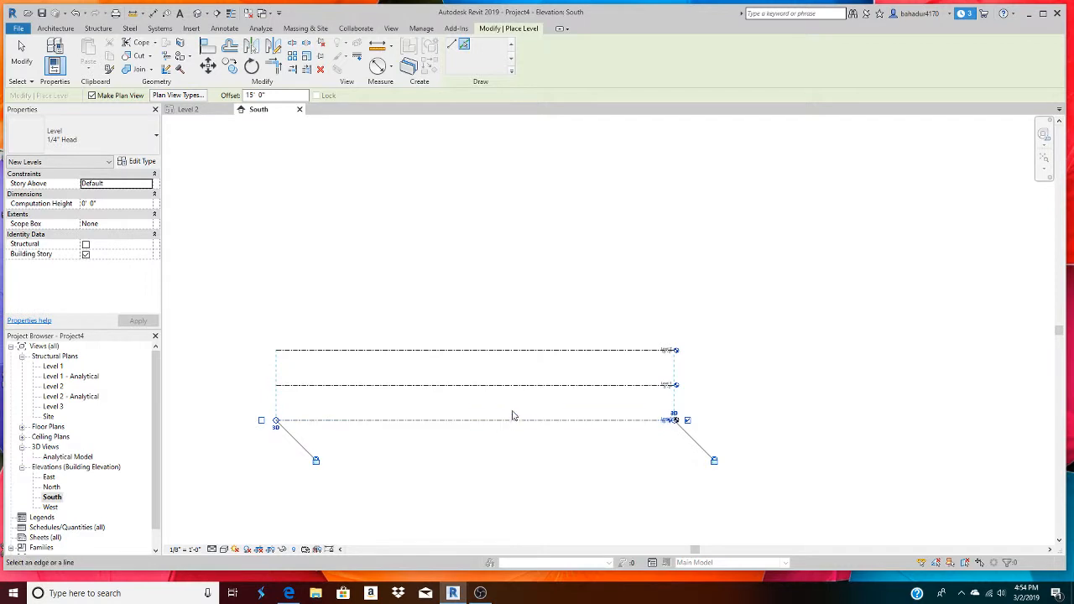
# Add three levels above Level 2 at successive 15' offsets, at elevations 30', 45' and 60'.
pyautogui.scroll(3, 511, 411)
pyautogui.scroll(2, 779, 438)
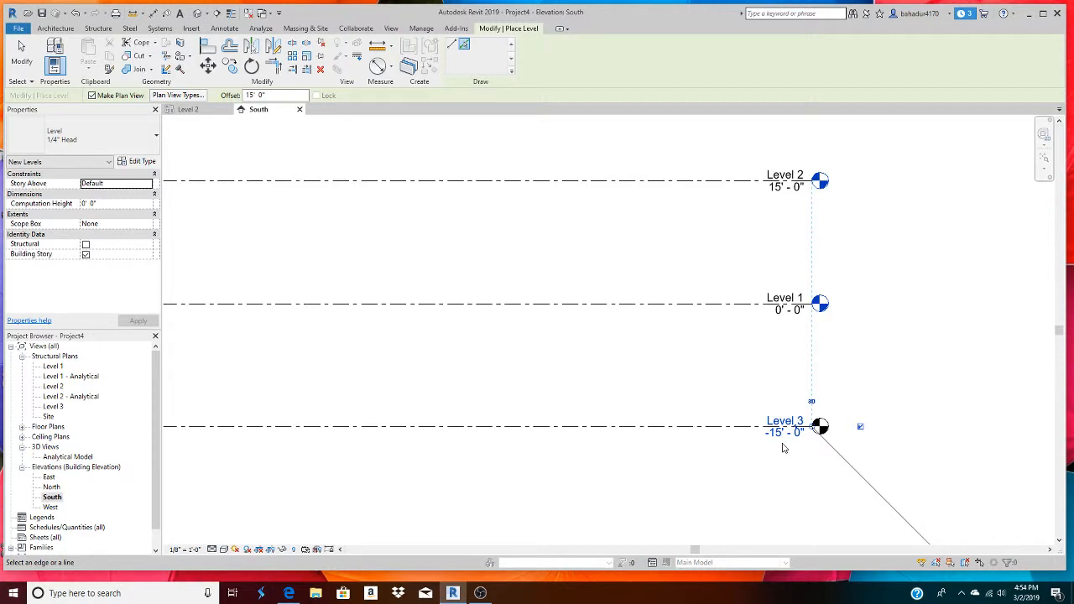
pyautogui.scroll(-1, 737, 437)
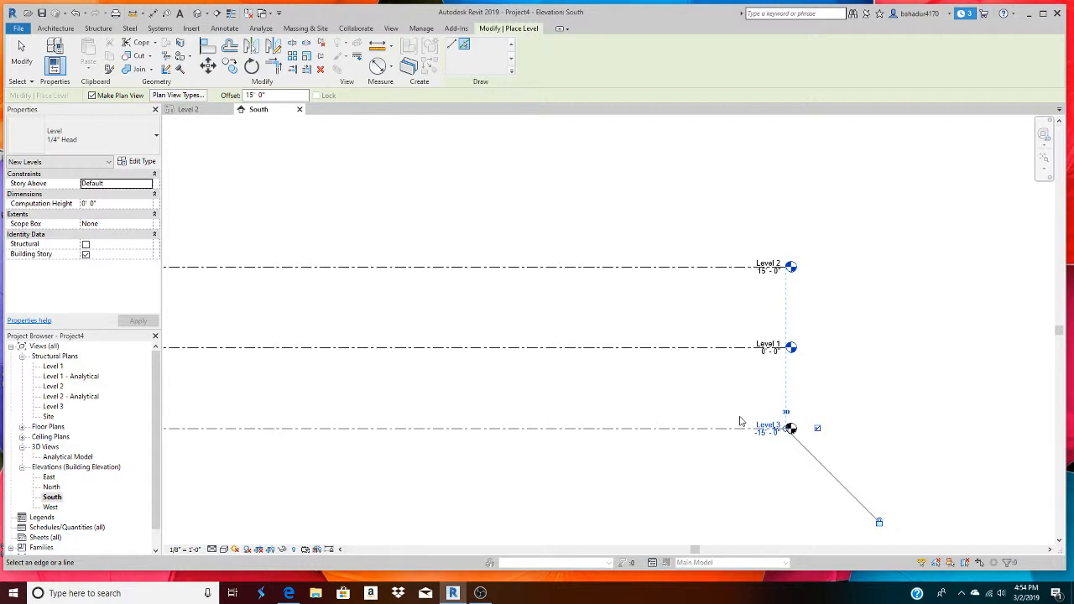
pyautogui.scroll(-4, 740, 421)
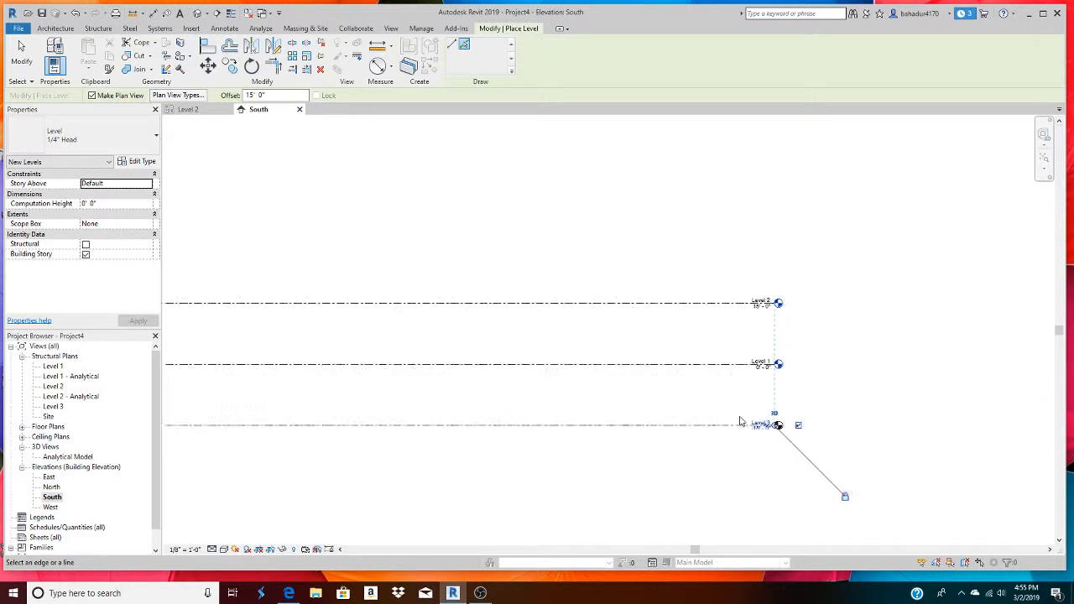
pyautogui.scroll(2, 649, 404)
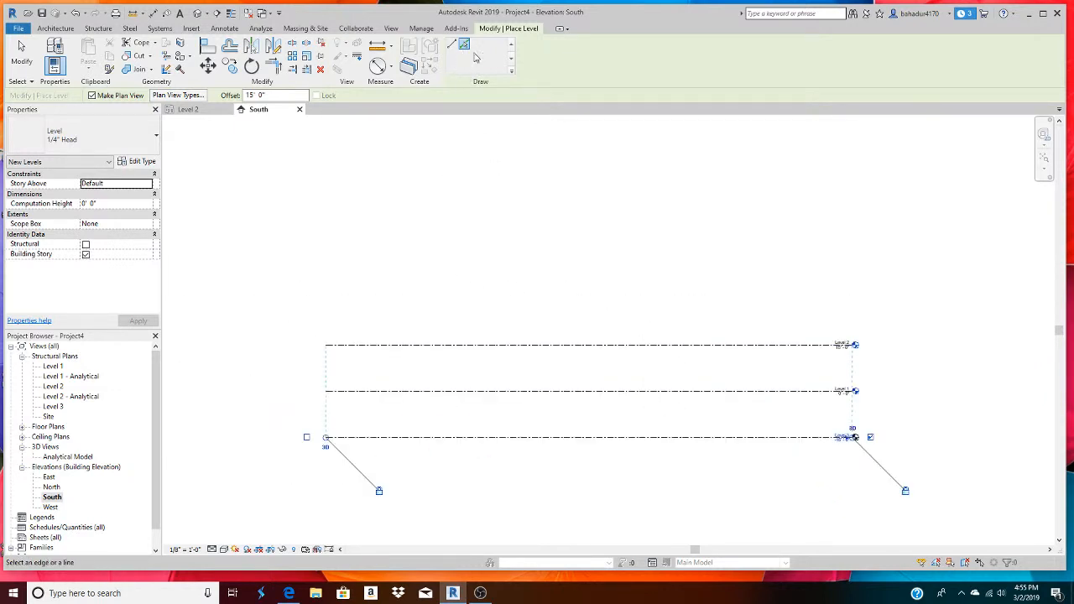
pyautogui.scroll(-3, 798, 327)
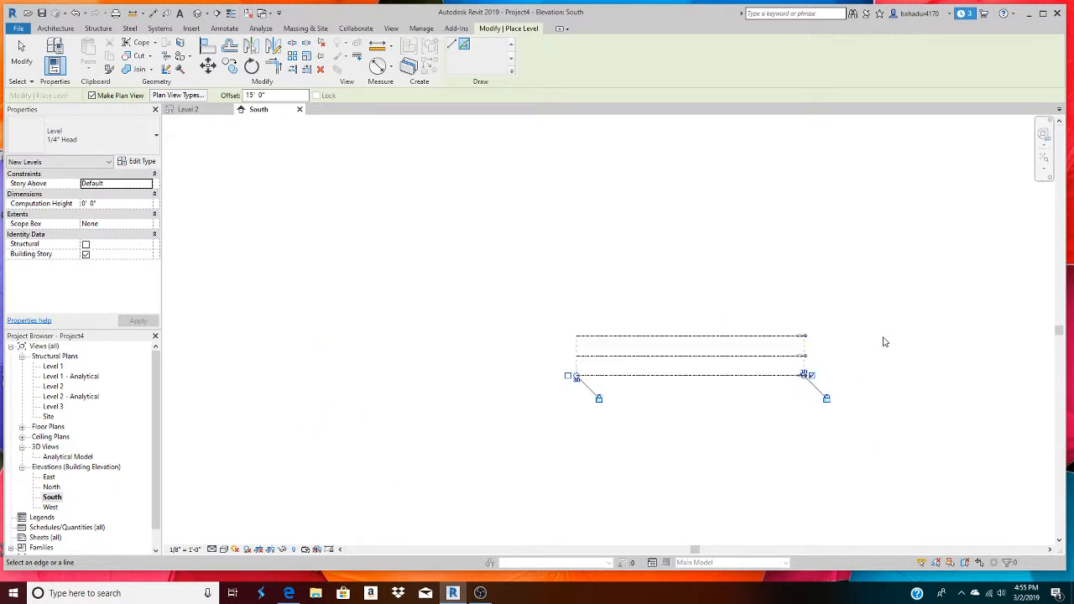
pyautogui.scroll(5, 847, 310)
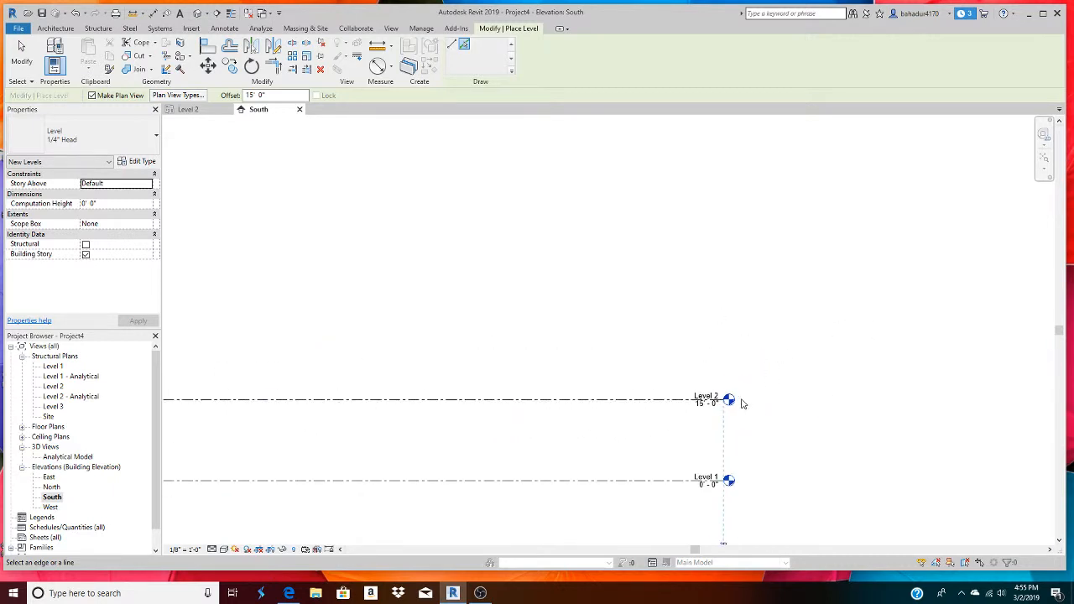
pyautogui.click(624, 401)
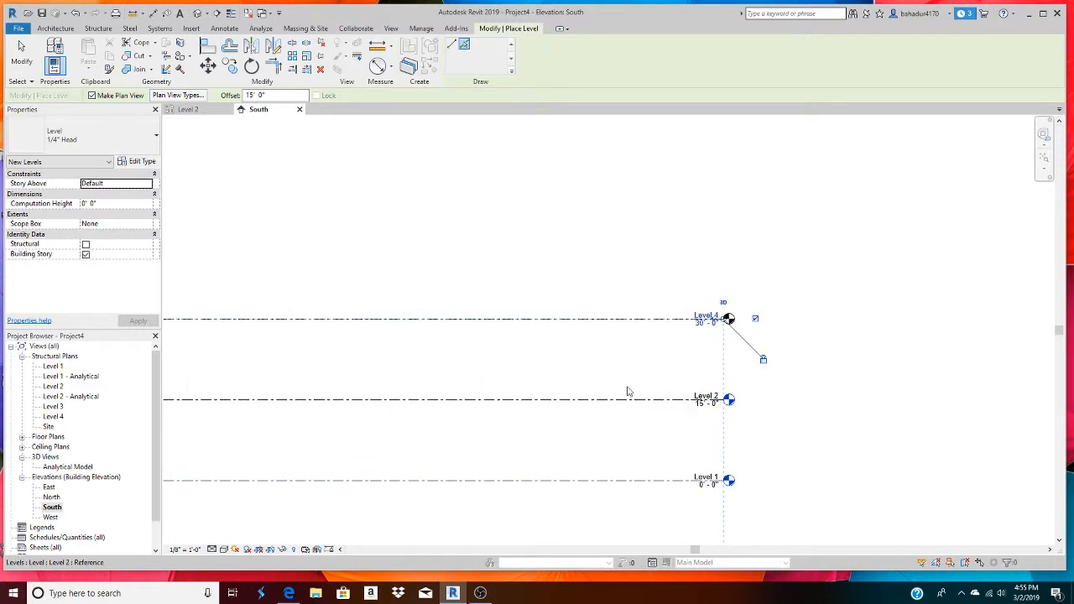
pyautogui.click(630, 323)
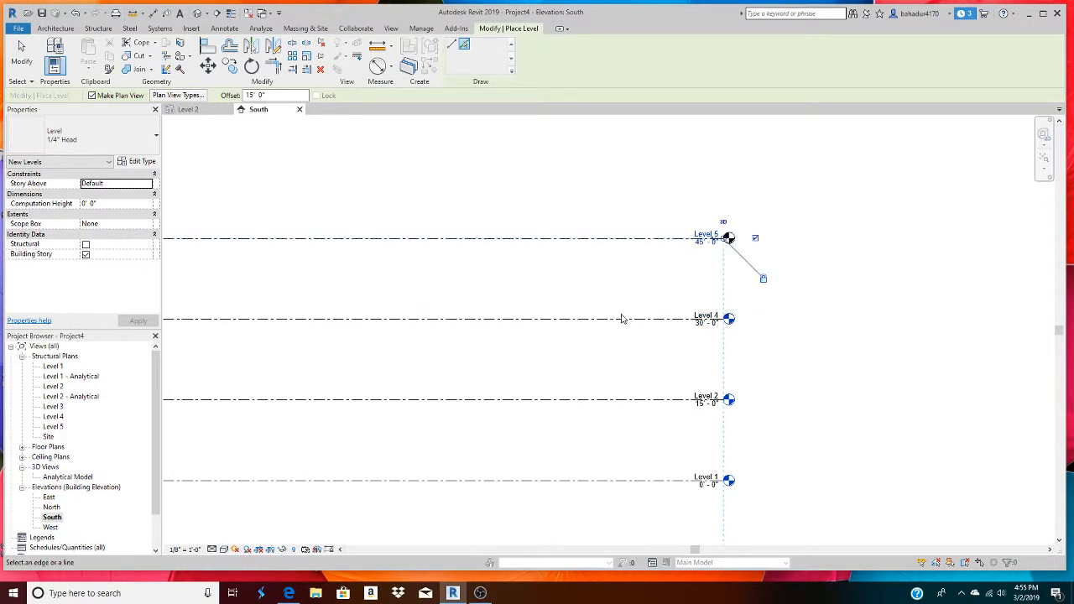
pyautogui.click(622, 240)
# Add two levels above the 60' level at 15' offsets, at elevations 75' and 90'.
pyautogui.scroll(-5, 628, 242)
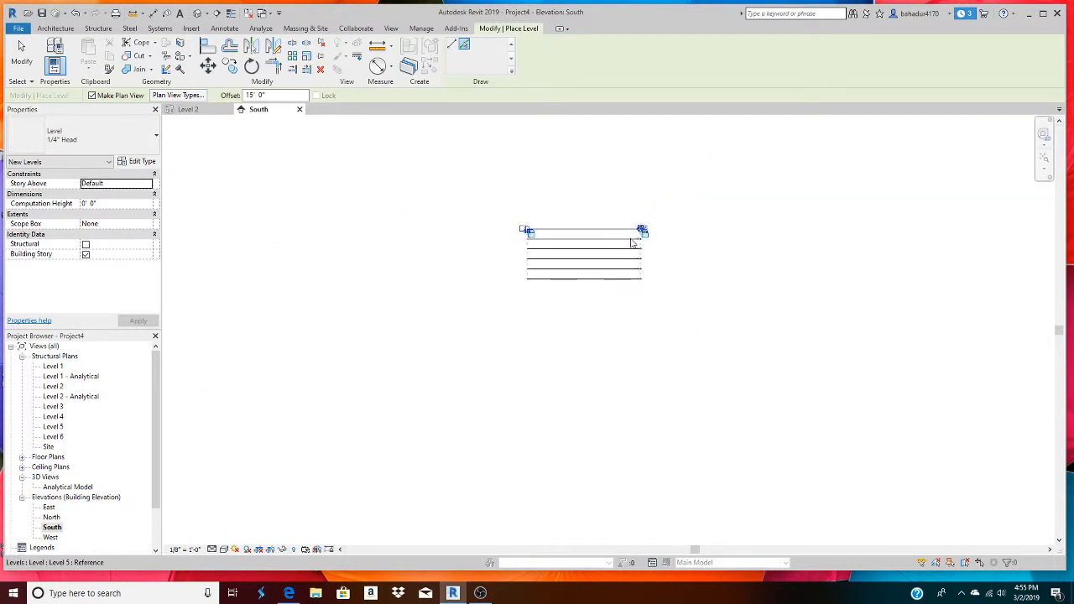
pyautogui.scroll(3, 621, 196)
pyautogui.scroll(1, 623, 200)
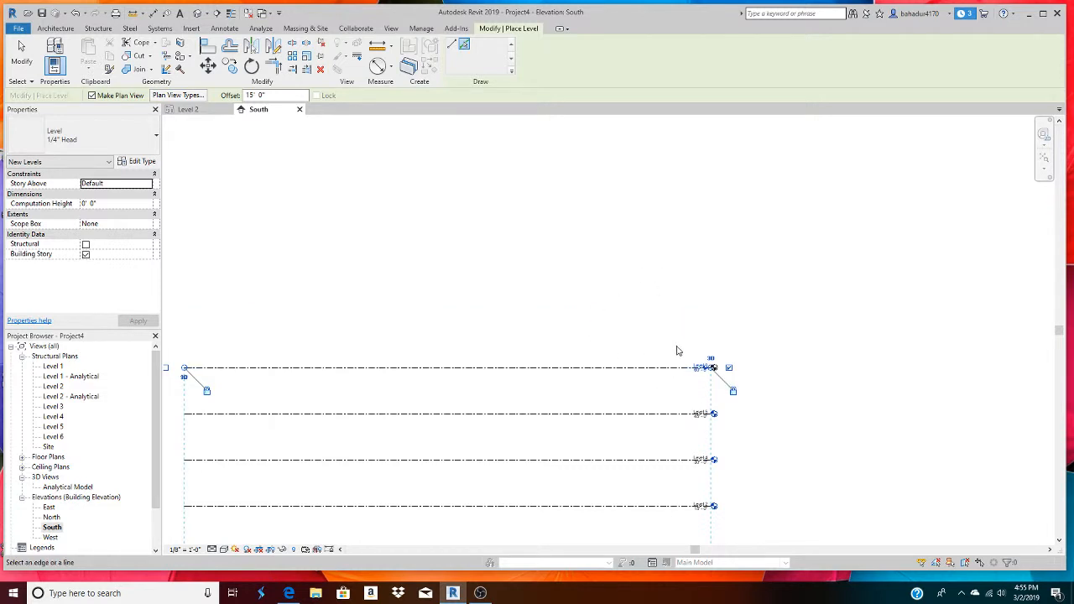
pyautogui.scroll(3, 685, 353)
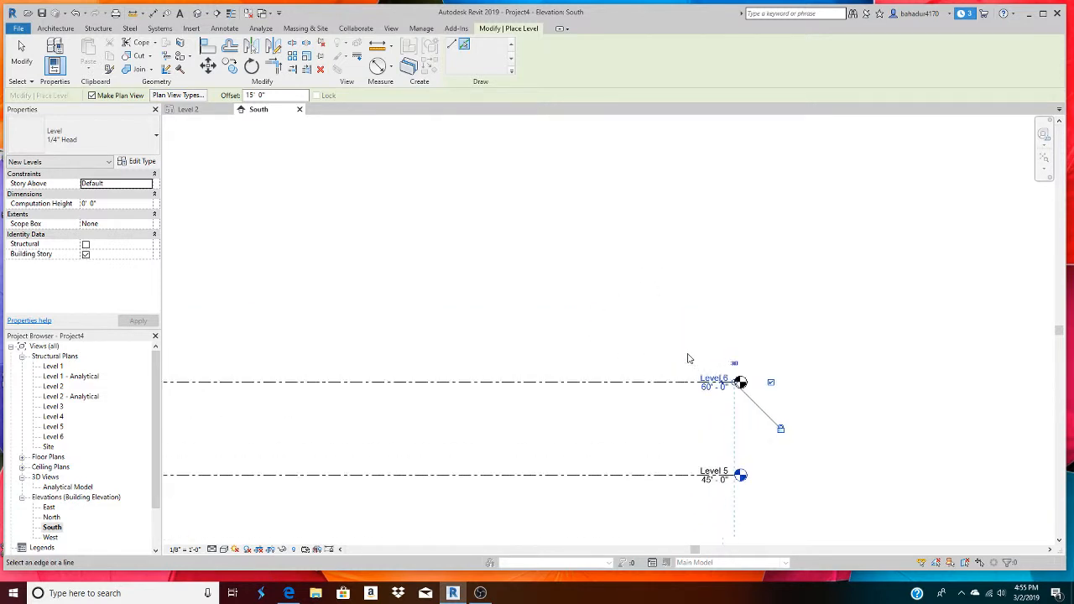
pyautogui.click(644, 385)
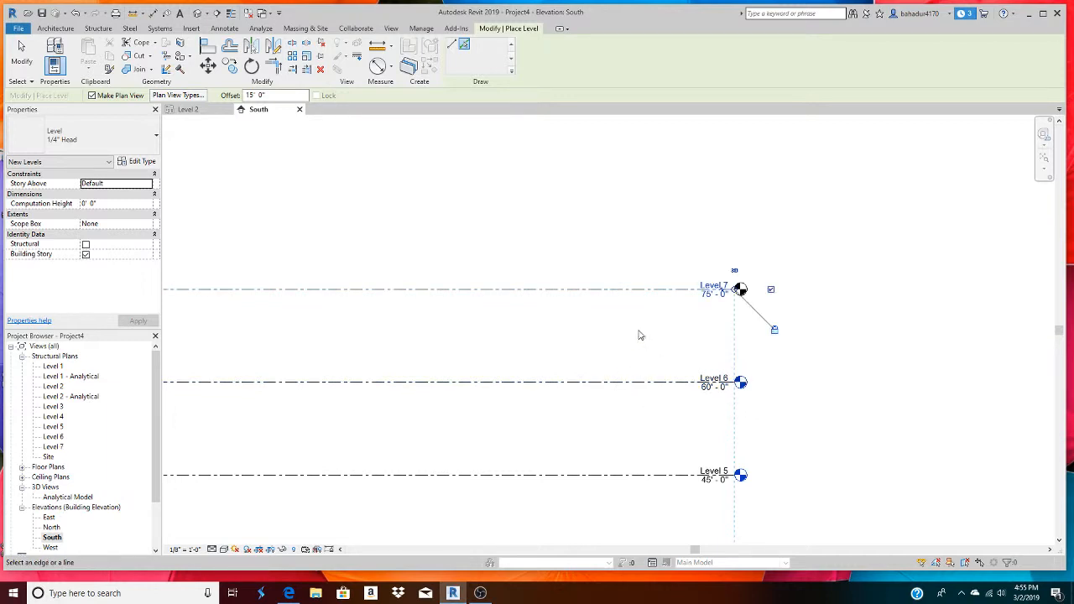
pyautogui.click(615, 291)
# Add three levels above the 90' level, each offset 15' from the one beneath it.
pyautogui.scroll(-6, 608, 264)
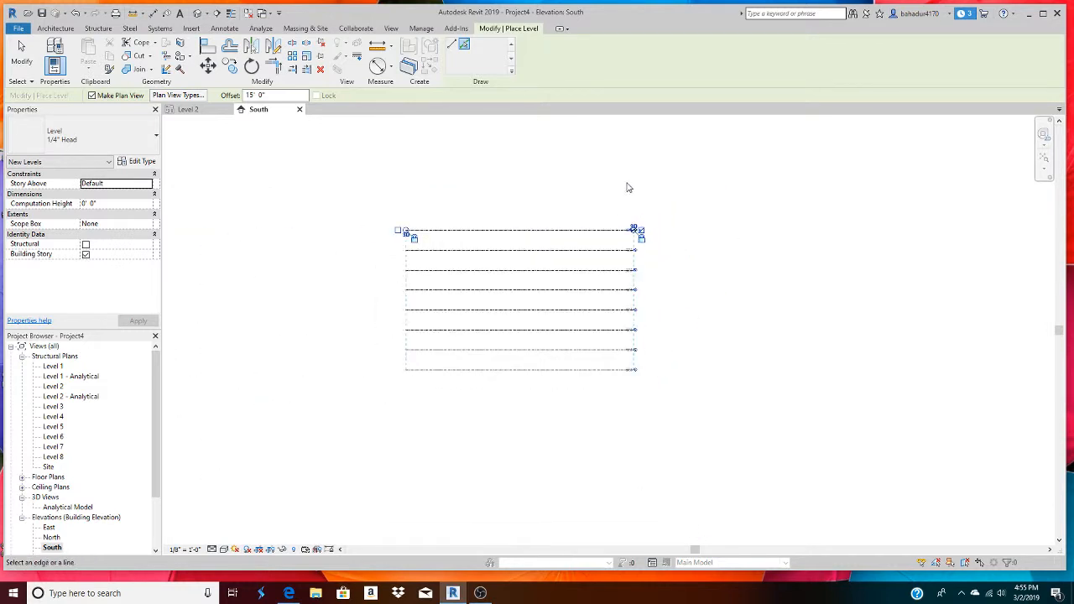
pyautogui.scroll(5, 628, 187)
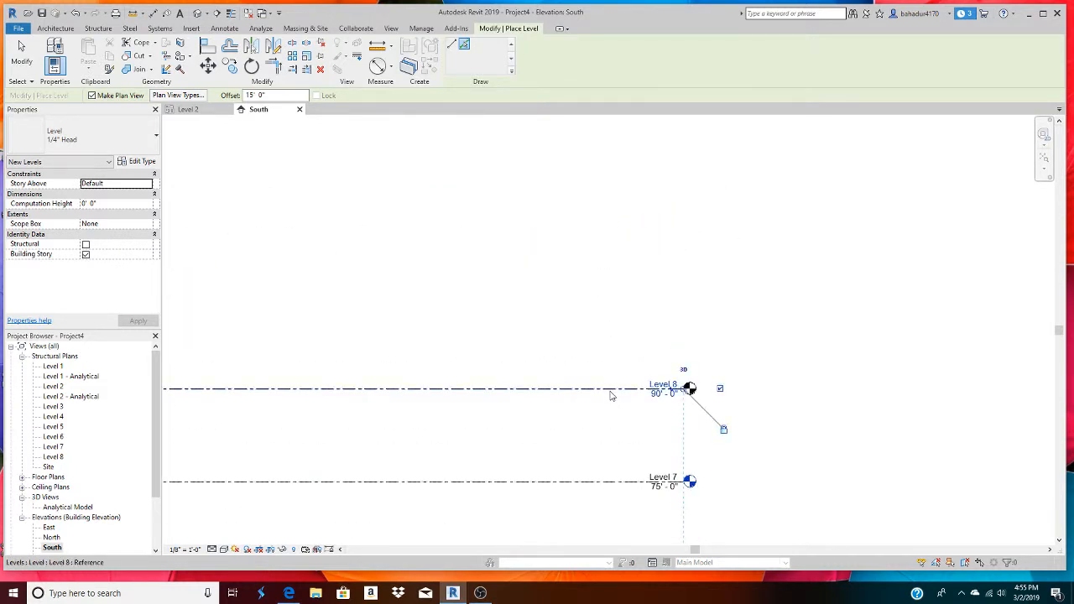
pyautogui.click(610, 390)
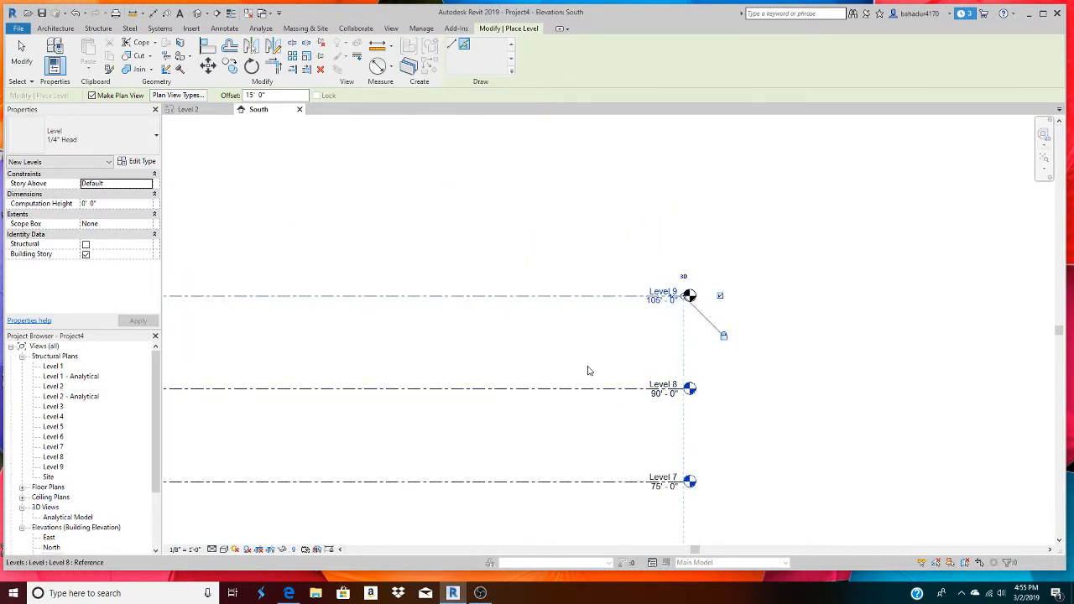
pyautogui.click(576, 296)
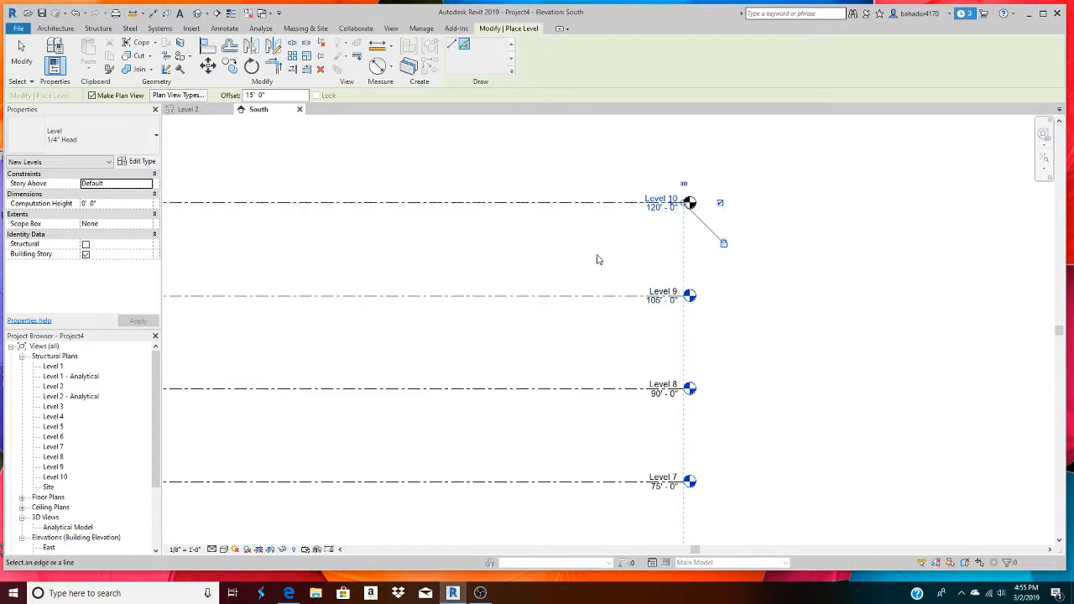
pyautogui.scroll(-4, 605, 204)
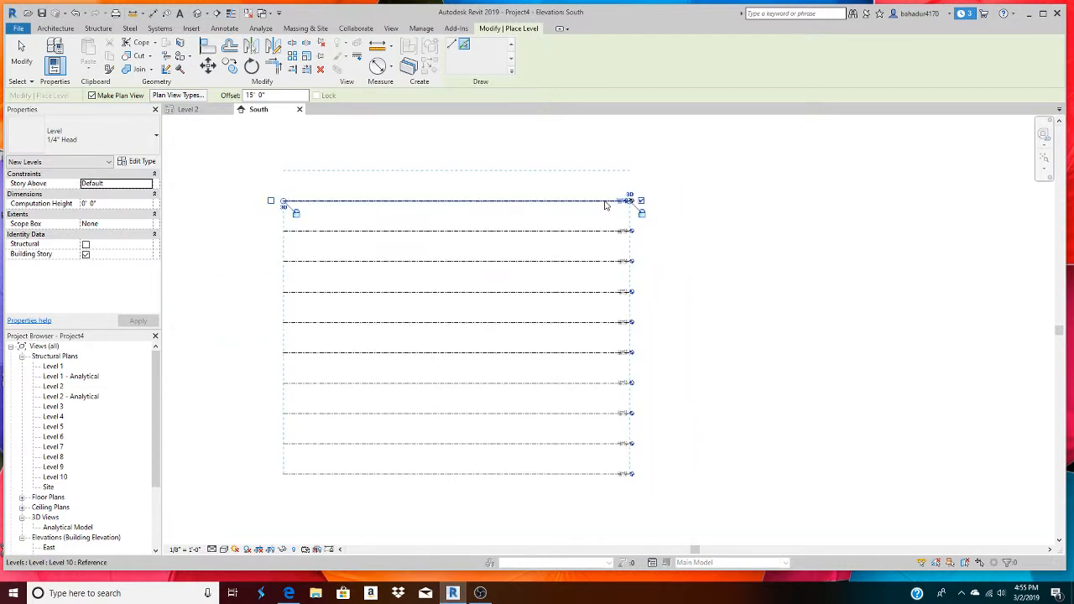
pyautogui.scroll(-2, 605, 204)
pyautogui.click(592, 206)
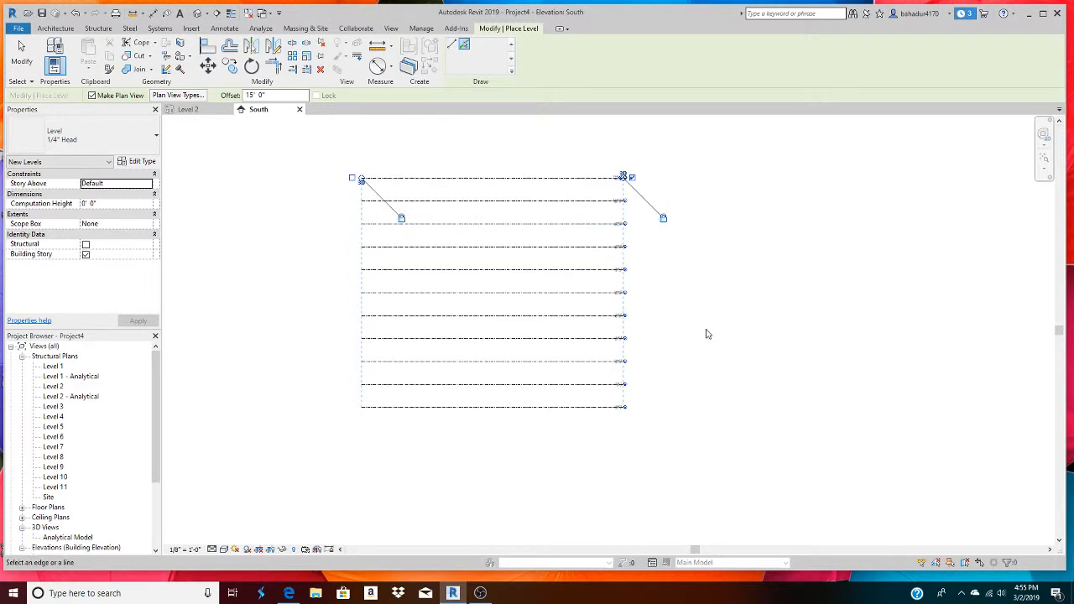
# Finish placing levels and rename the basement level (Level 3) to 0-T.O.Footing, renaming its corresponding views too.
pyautogui.scroll(3, 538, 321)
pyautogui.scroll(-3, 571, 306)
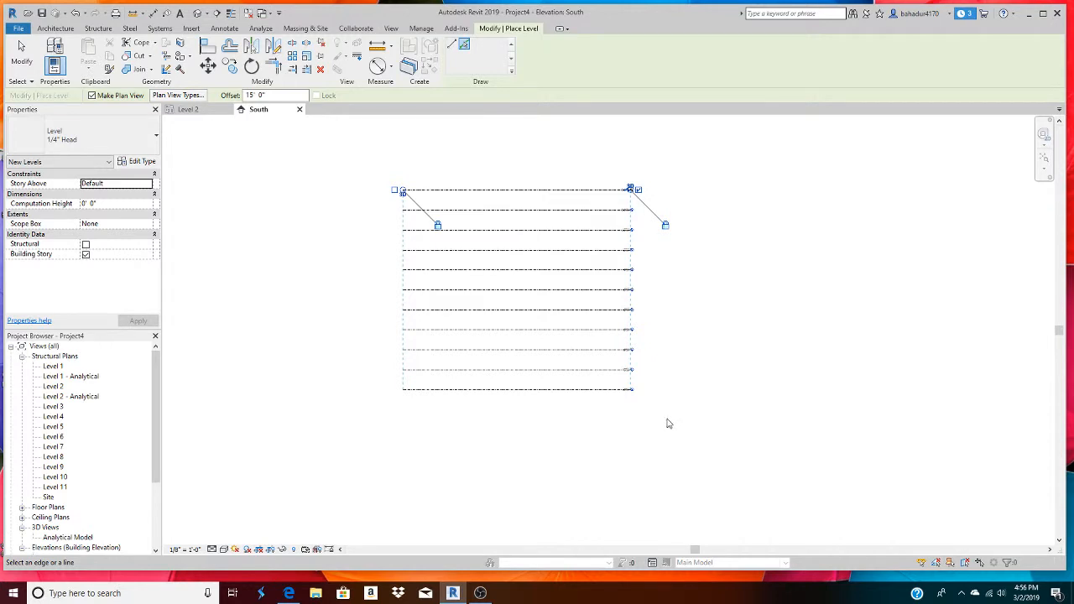
pyautogui.scroll(2, 739, 388)
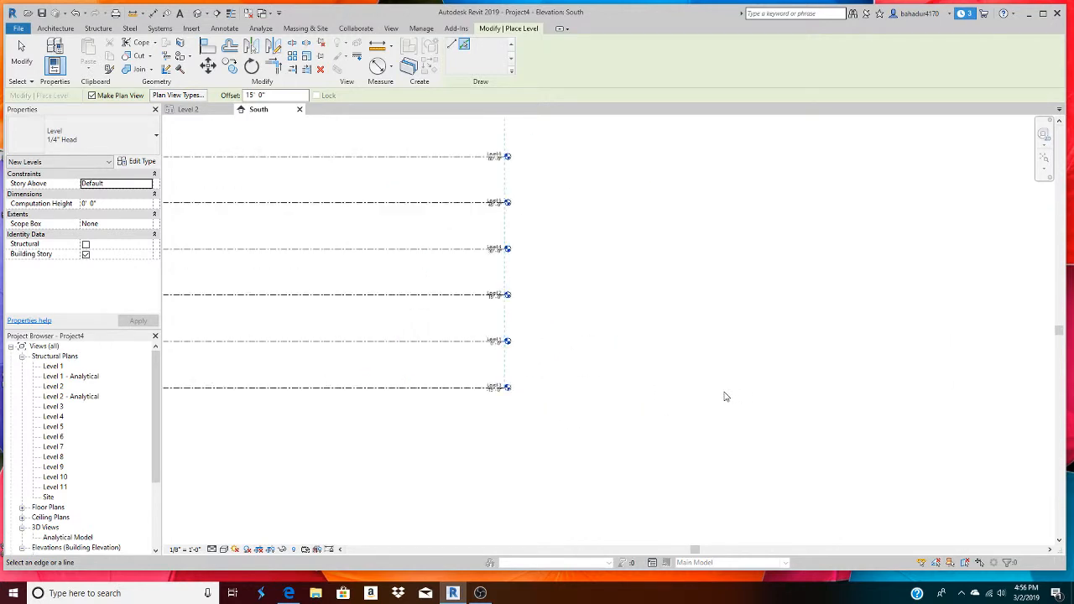
pyautogui.scroll(4, 439, 366)
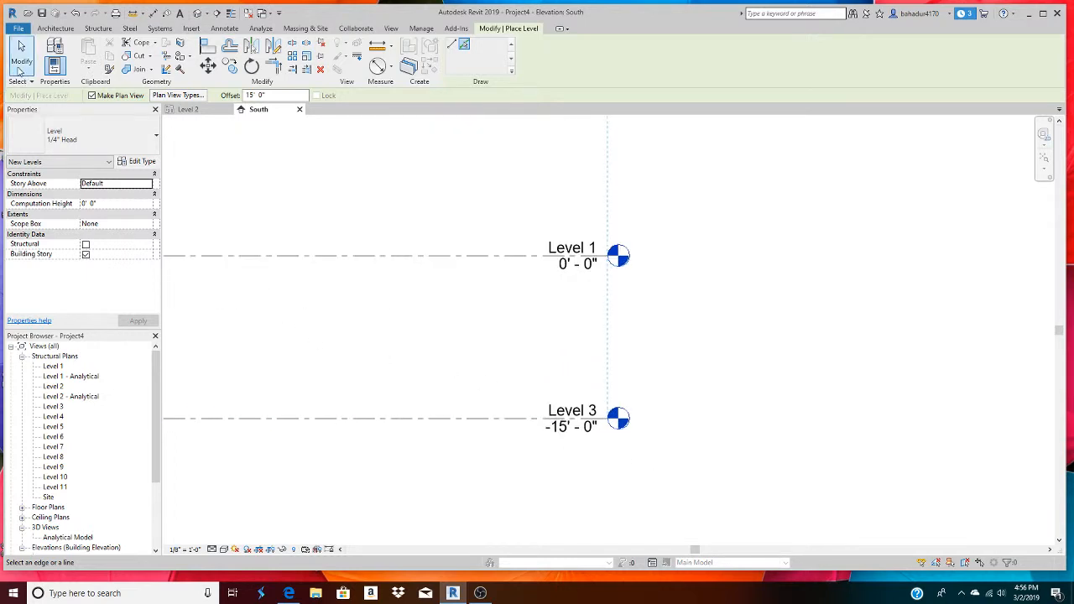
pyautogui.click(21, 52)
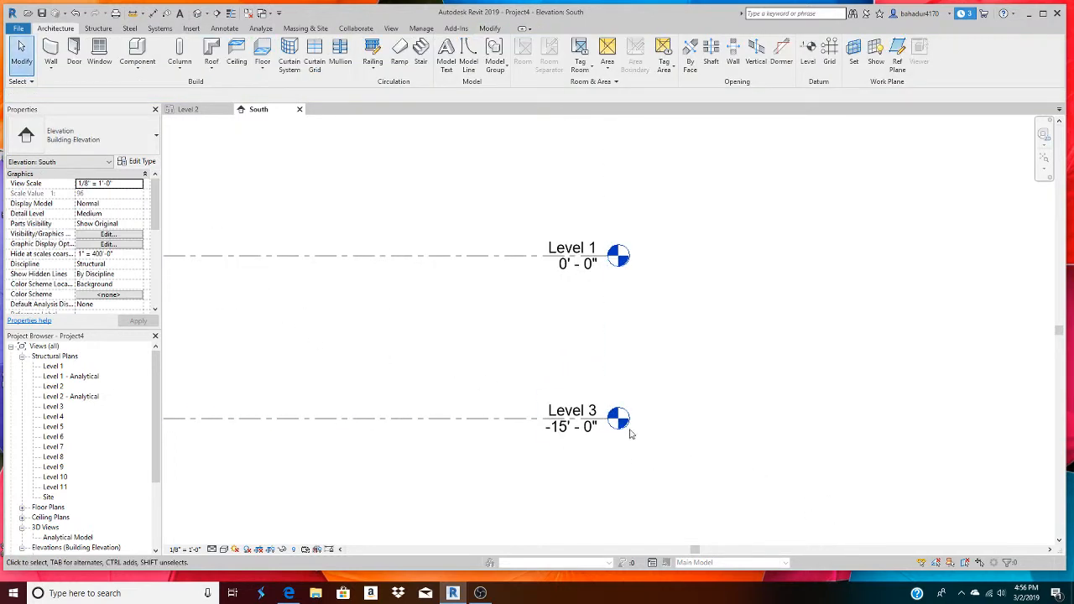
pyautogui.doubleClick(570, 409)
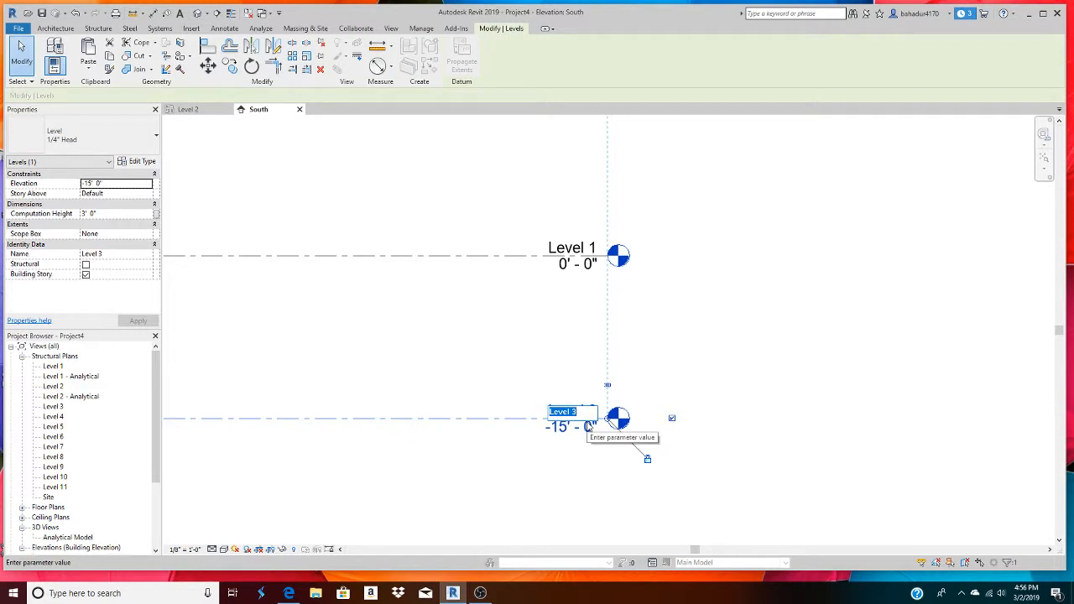
pyautogui.write('0')
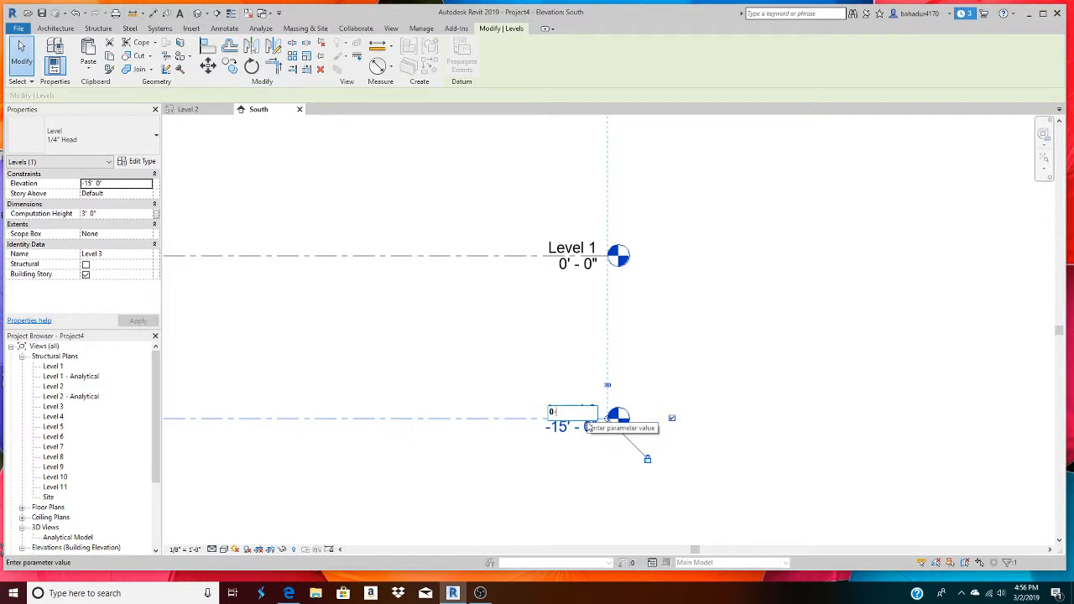
pyautogui.write('-T.O.F')
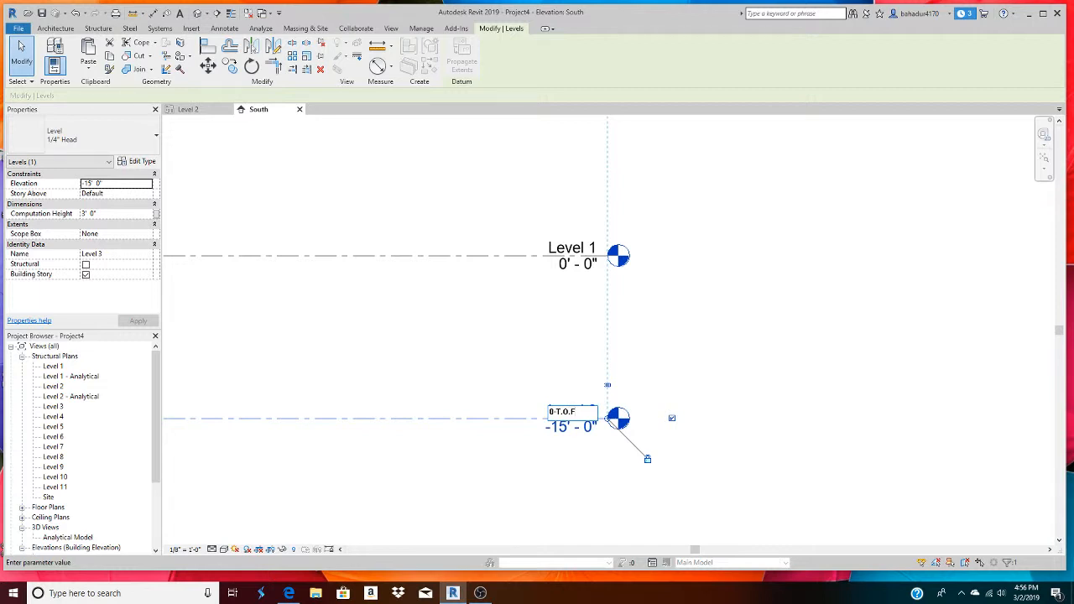
pyautogui.write('ing')
pyautogui.press('Return')
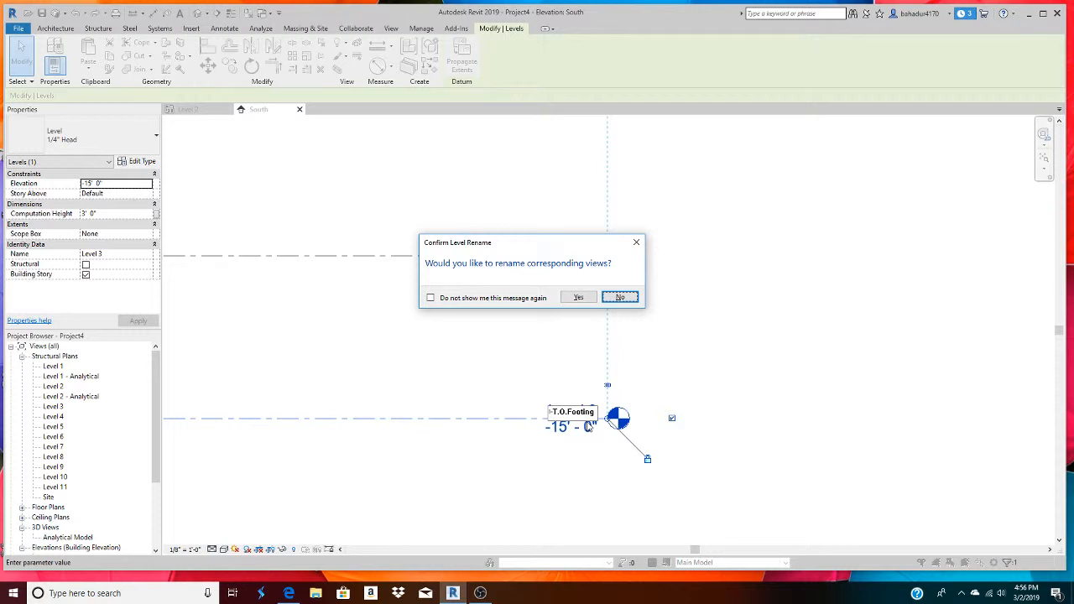
pyautogui.click(591, 301)
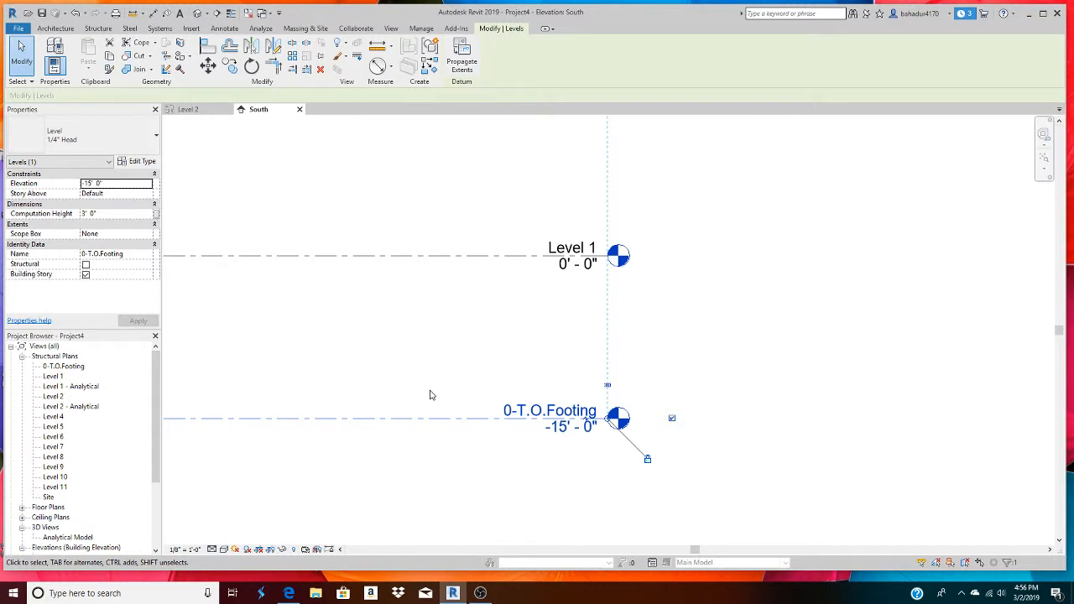
# Rename Level 1 to 1-First Floor and apply the new name to its corresponding views.
pyautogui.moveTo(347, 286); pyautogui.dragTo(528, 492, button='middle')
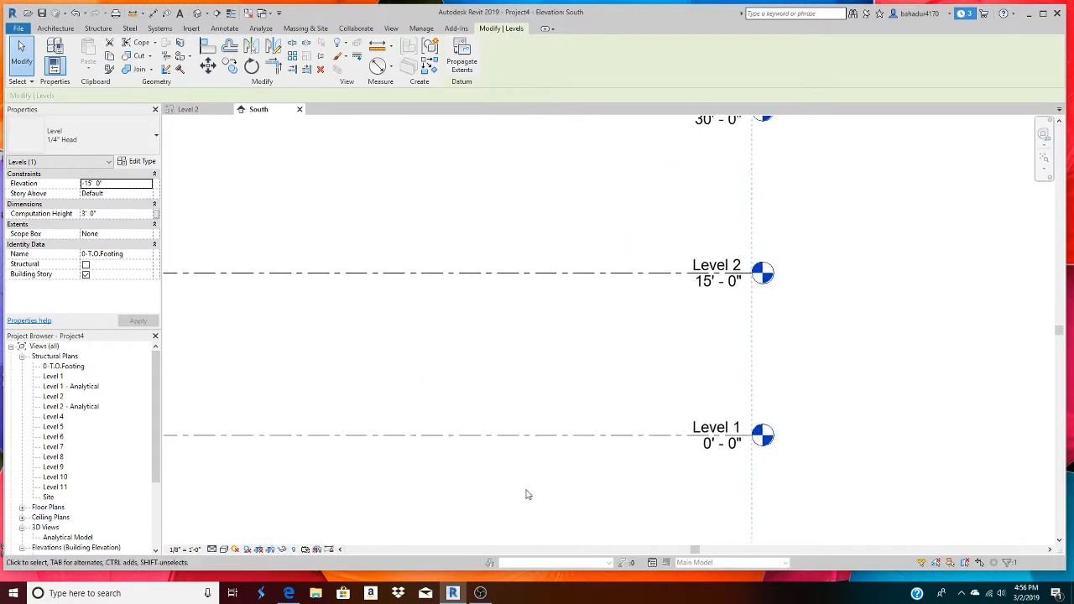
pyautogui.doubleClick(699, 424)
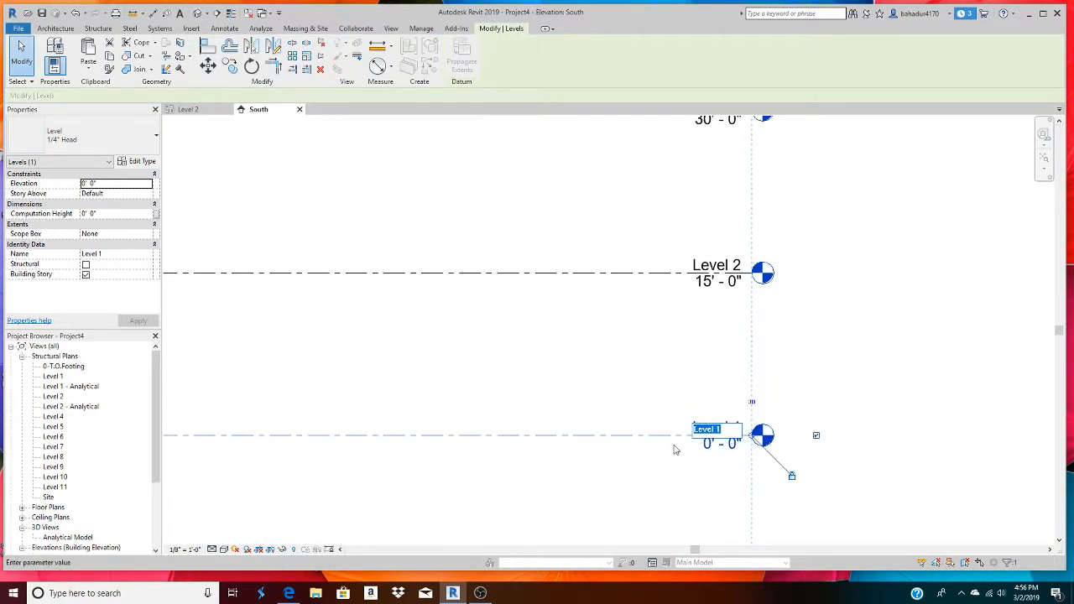
pyautogui.write('1')
pyautogui.write('F')
pyautogui.write('is')
pyautogui.write('rst')
pyautogui.write(' Floor')
pyautogui.press('Return')
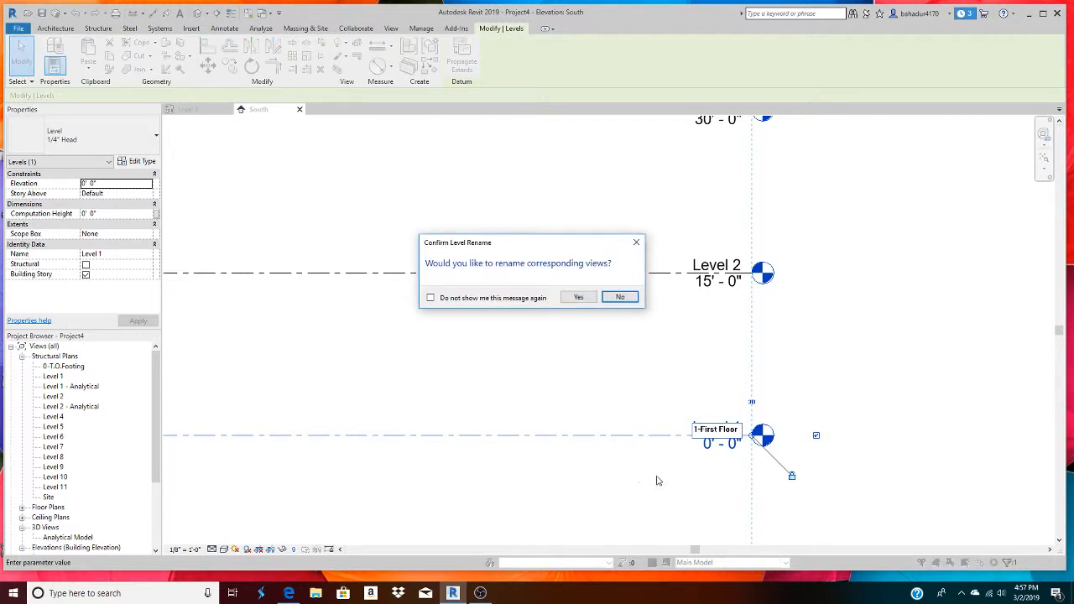
pyautogui.click(578, 299)
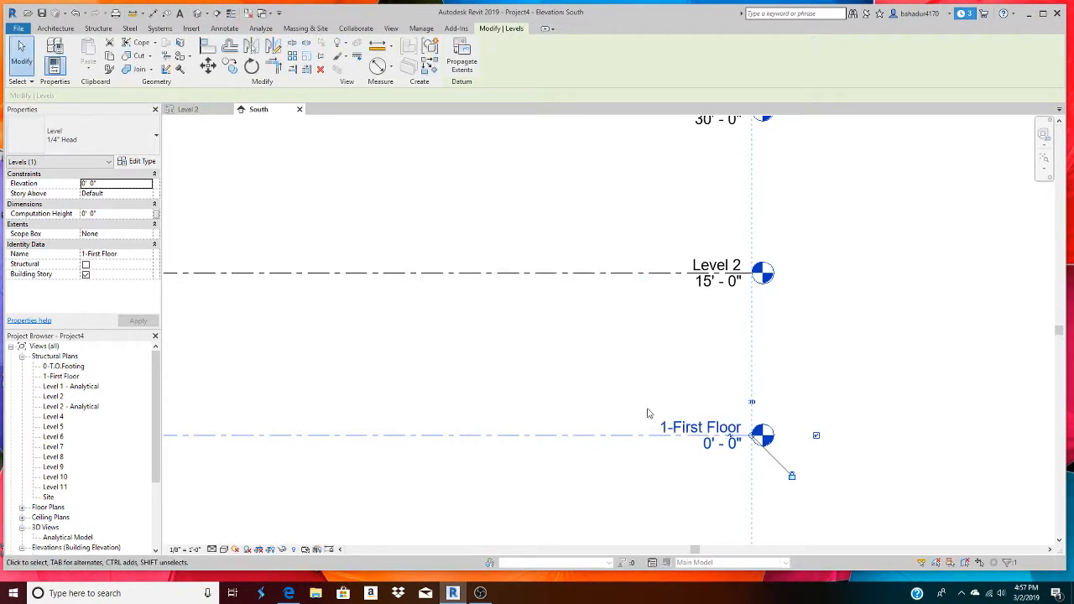
# Rename Level 2 to 2-Second Floor and apply the new name to its corresponding views.
pyautogui.moveTo(663, 365); pyautogui.dragTo(584, 498, button='middle')
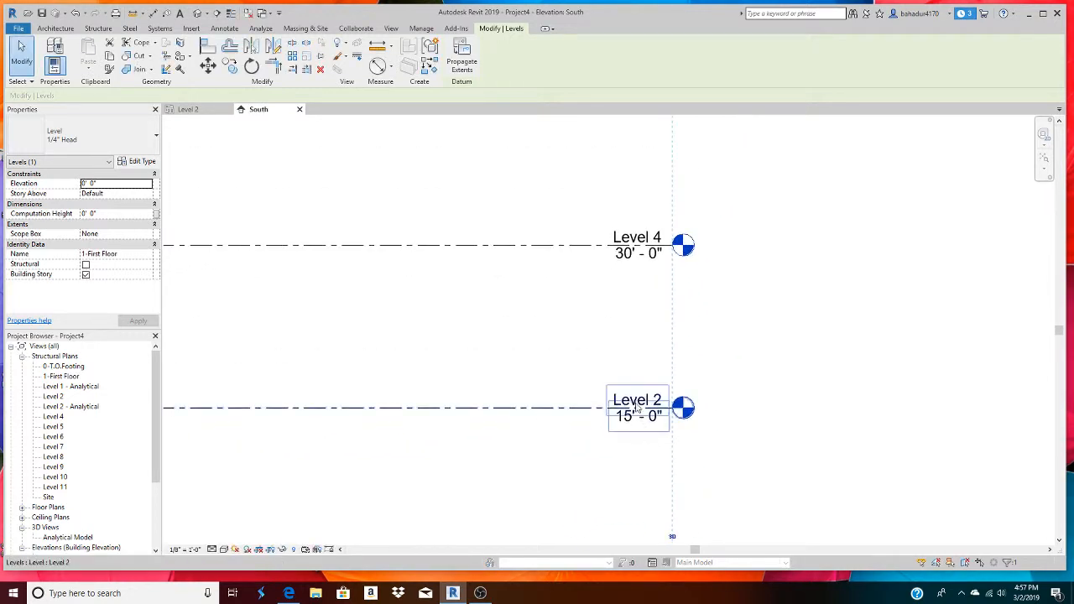
pyautogui.doubleClick(636, 403)
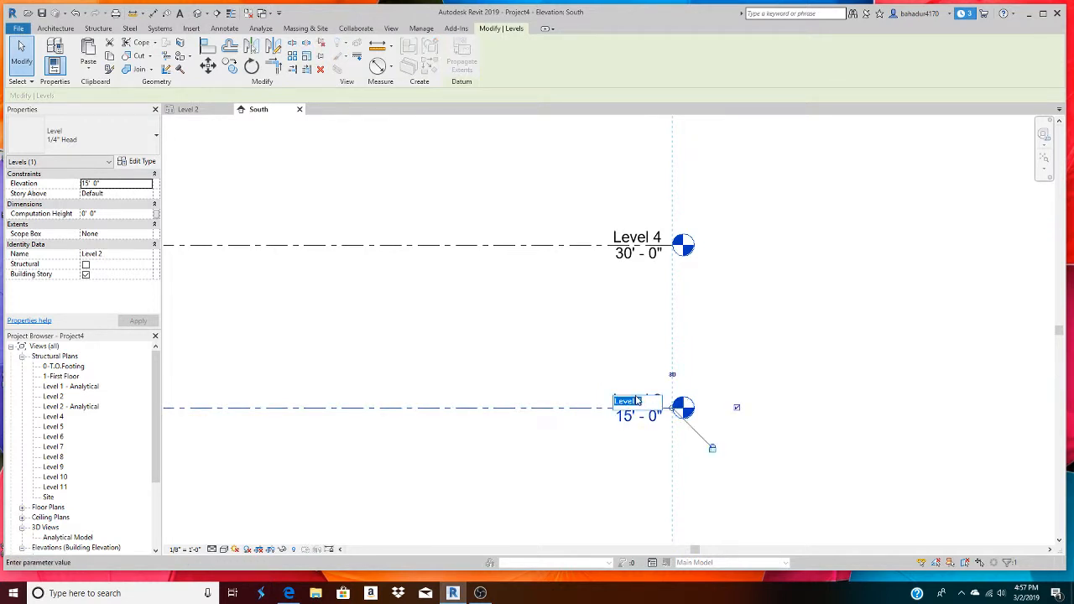
pyautogui.press('BackSpace')
pyautogui.write('2-S')
pyautogui.write('econ')
pyautogui.write('d')
pyautogui.write(' Flo')
pyautogui.write('or')
pyautogui.click(623, 463)
pyautogui.click(579, 296)
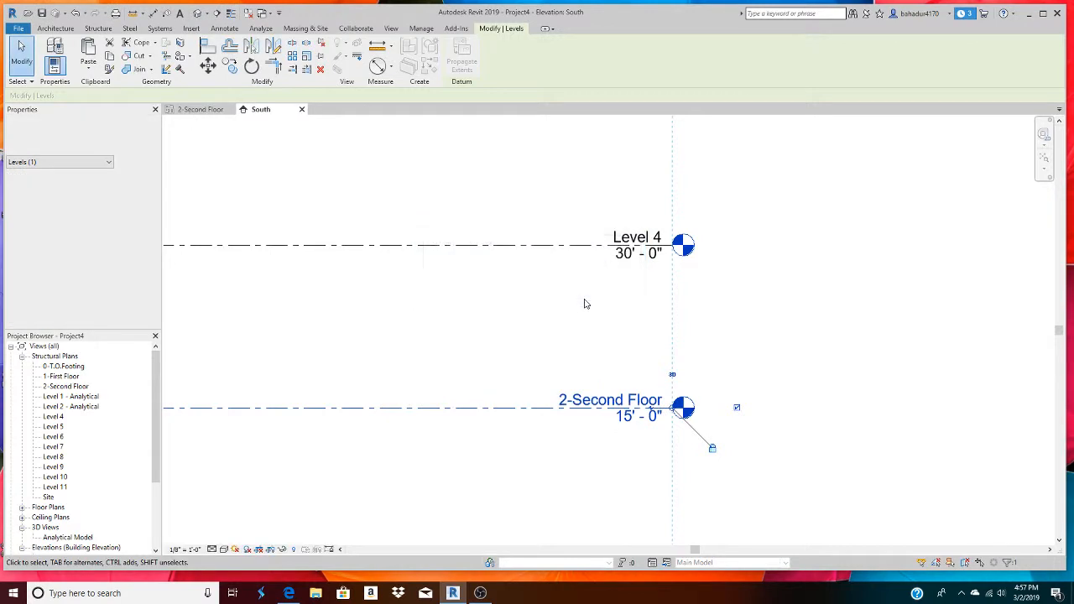
# Rename Level 4, at elevation 30', to 3-Third Floor together with its corresponding views.
pyautogui.moveTo(612, 232); pyautogui.dragTo(589, 373, button='middle')
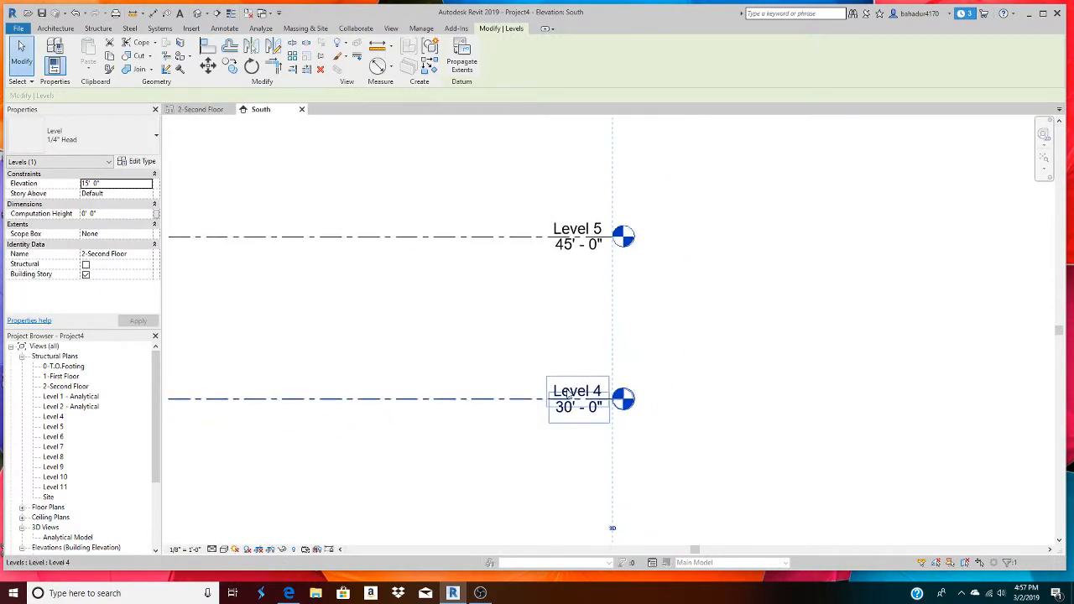
pyautogui.doubleClick(567, 393)
pyautogui.write('3')
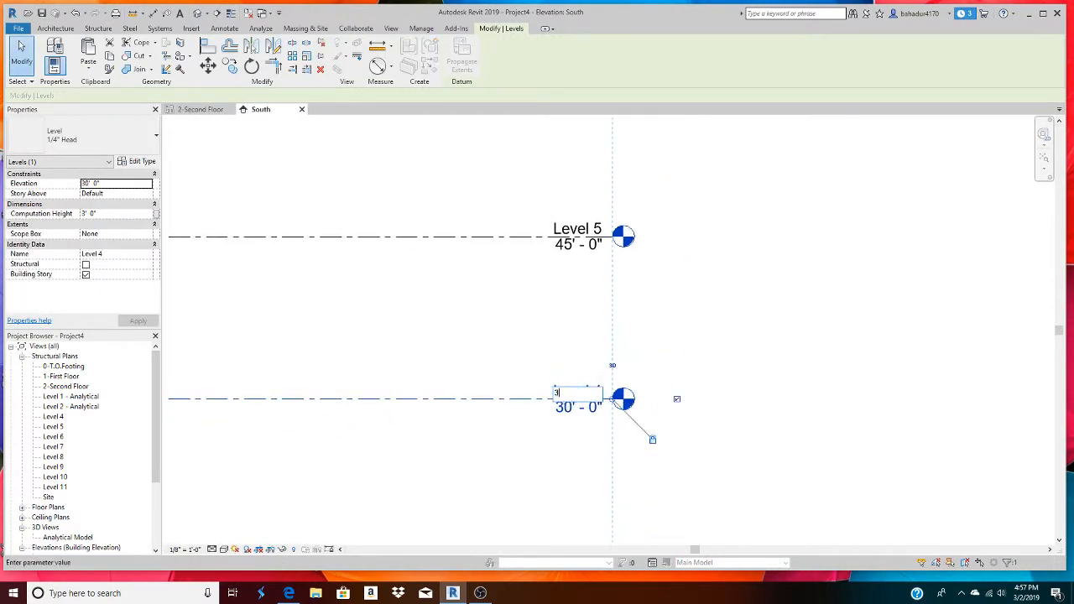
pyautogui.write('-Third Floor')
pyautogui.press('Return')
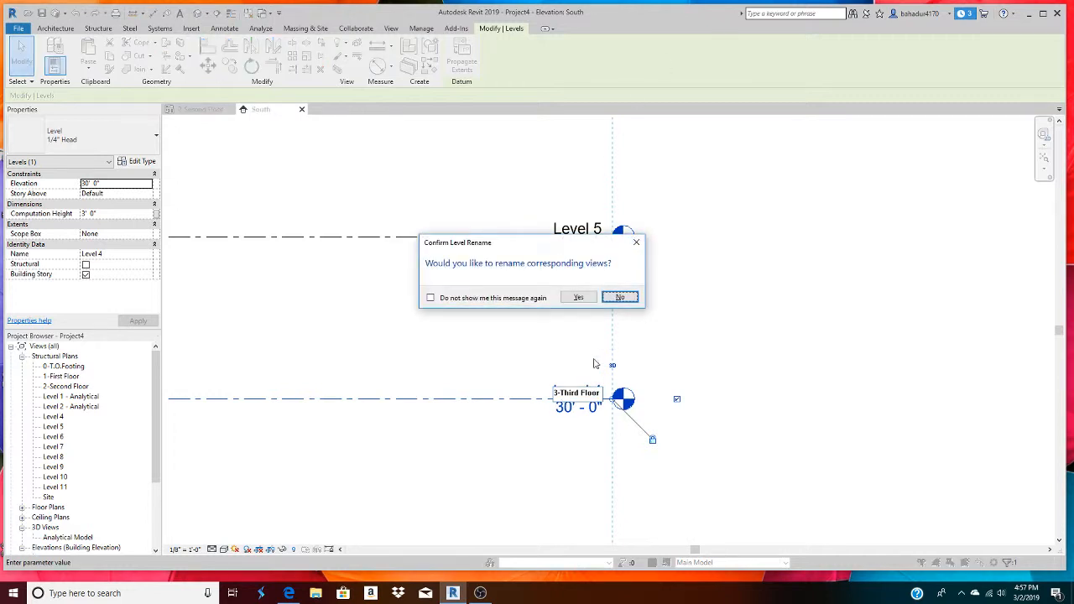
pyautogui.click(581, 298)
# Rename Level 5, at elevation 45', to 4-Fourth Floor together with its corresponding views.
pyautogui.moveTo(537, 211); pyautogui.dragTo(576, 361, button='middle')
pyautogui.doubleClick(576, 368)
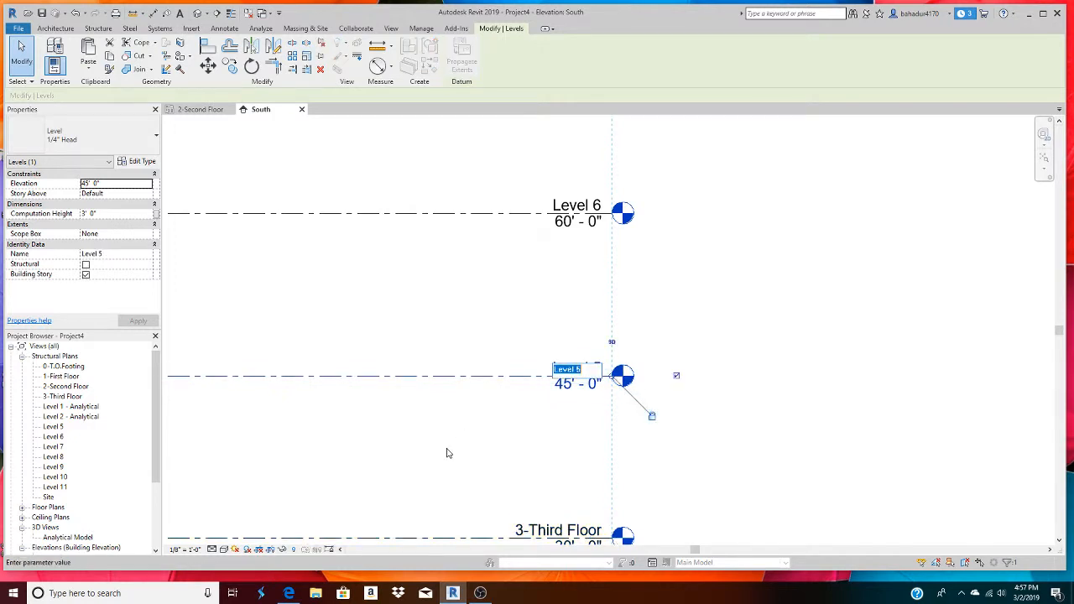
pyautogui.write('4')
pyautogui.write('-F')
pyautogui.write('ourth ')
pyautogui.write('Floor')
pyautogui.press('Return')
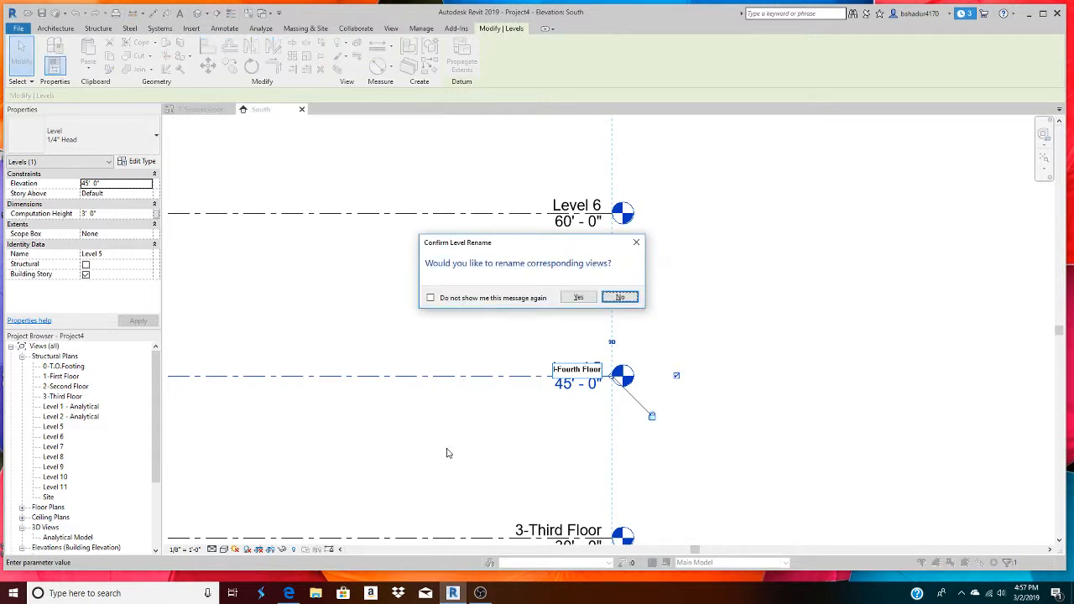
pyautogui.click(576, 299)
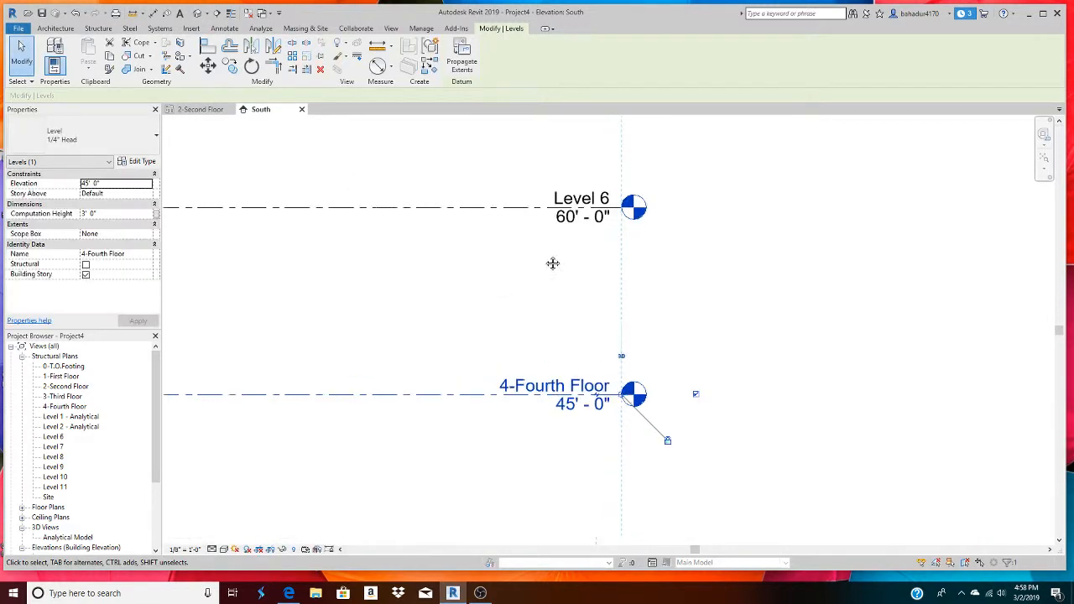
# Rename Level 6, at elevation 60', to 5-Fifth Floor together with its corresponding views.
pyautogui.moveTo(552, 261); pyautogui.dragTo(537, 344, button='middle')
pyautogui.scroll(1, 537, 344)
pyautogui.click(537, 344)
pyautogui.click(537, 345)
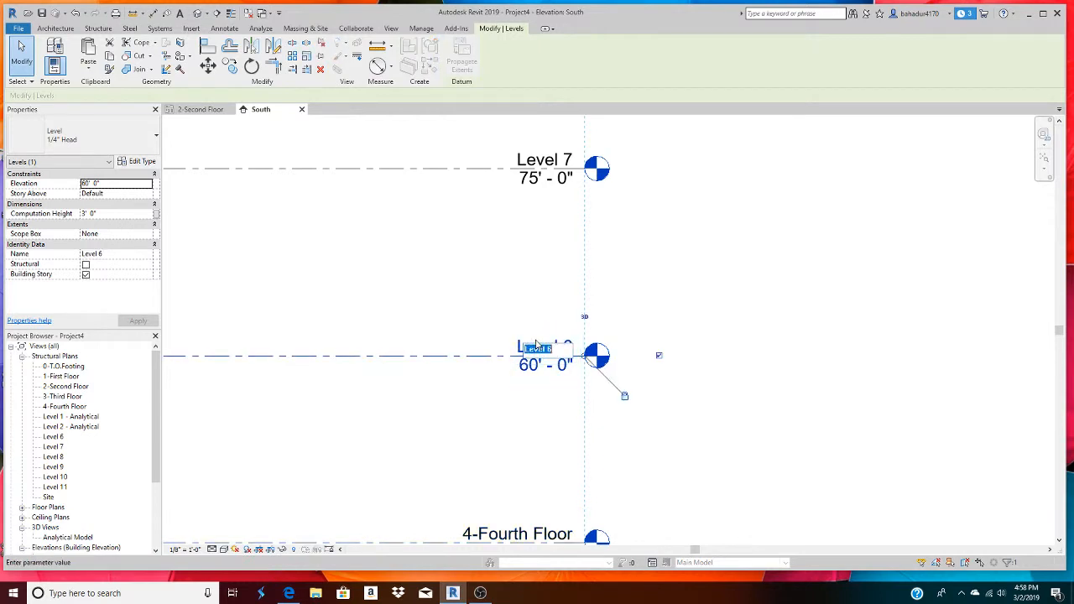
pyautogui.write('5-Fifth Floor')
pyautogui.press('Return')
pyautogui.click(579, 299)
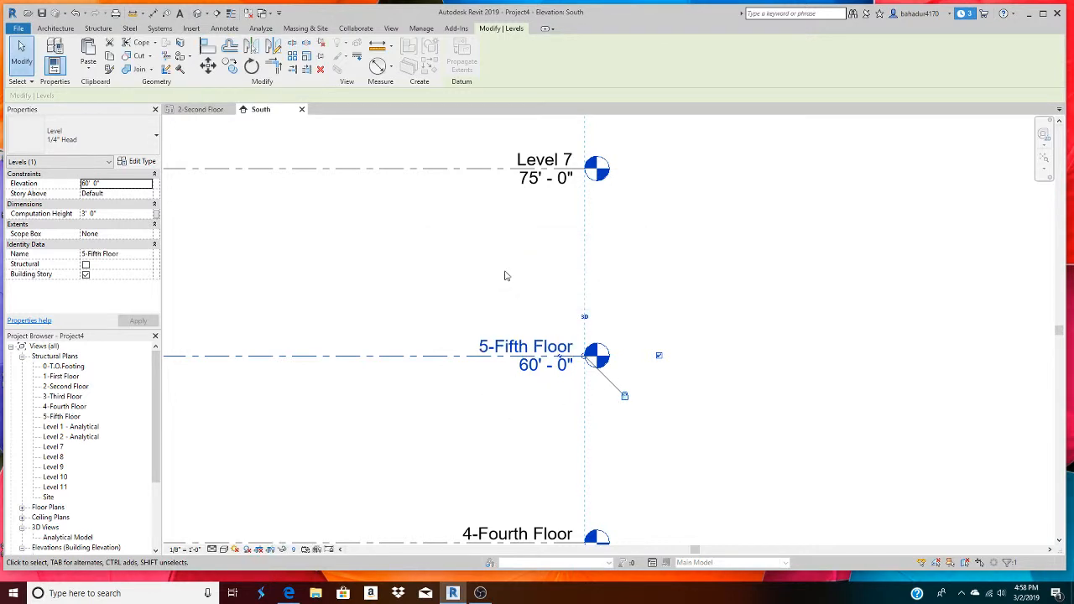
# Rename Level 7, at elevation 75', to 6-Sixth Floor together with its corresponding views.
pyautogui.moveTo(508, 281); pyautogui.dragTo(484, 461, button='middle')
pyautogui.click(515, 347)
pyautogui.click(514, 345)
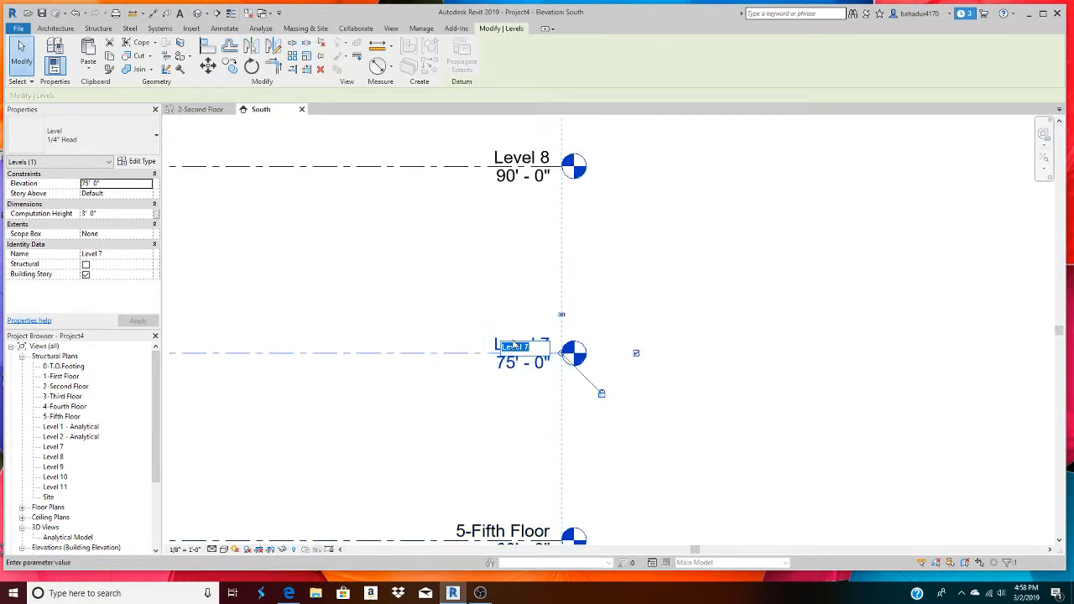
pyautogui.write('6-')
pyautogui.write('Sixth Floor')
pyautogui.press('Return')
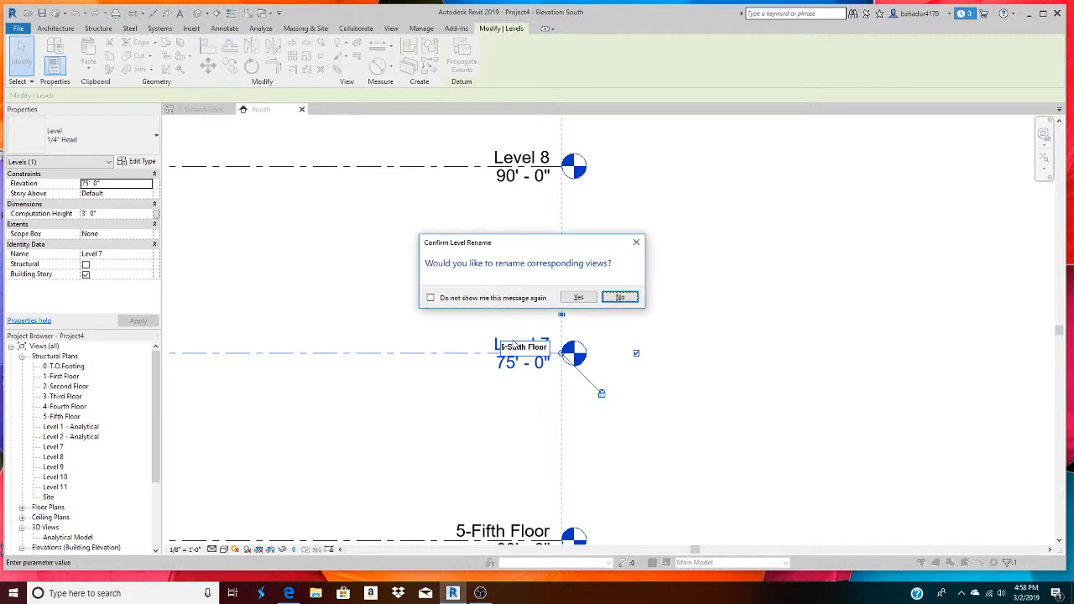
pyautogui.click(577, 296)
# Rename Level 8, at elevation 90', to 7-Seventh Floor together with its corresponding views.
pyautogui.moveTo(420, 218); pyautogui.dragTo(475, 594, button='middle')
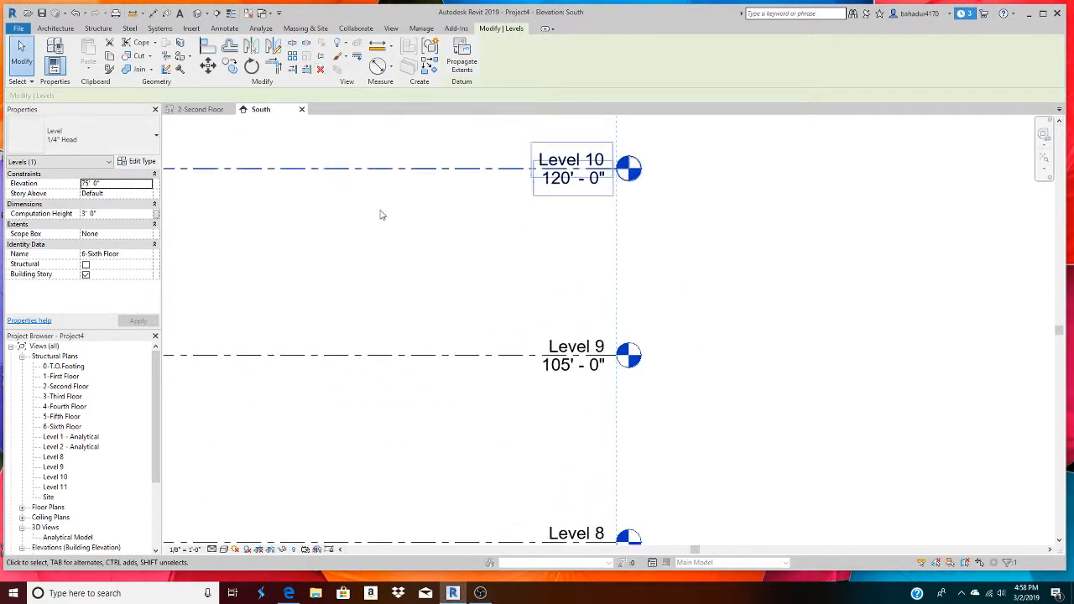
pyautogui.moveTo(520, 425); pyautogui.dragTo(436, 168, button='middle')
pyautogui.doubleClick(493, 277)
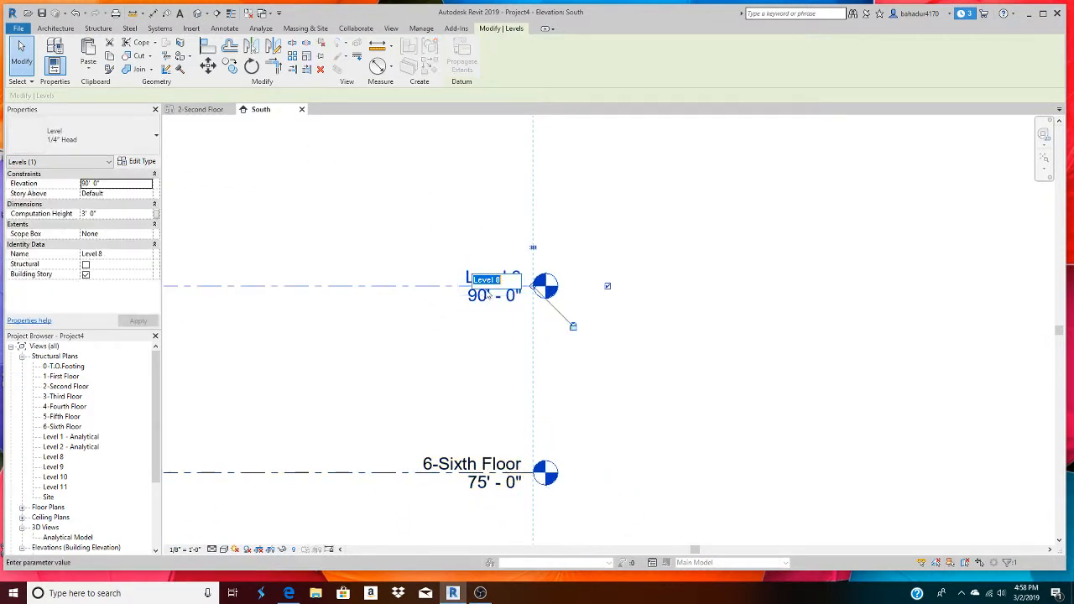
pyautogui.write('7')
pyautogui.write('-Seve')
pyautogui.write('nth ')
pyautogui.write('Floor')
pyautogui.press('Return')
pyautogui.click(578, 294)
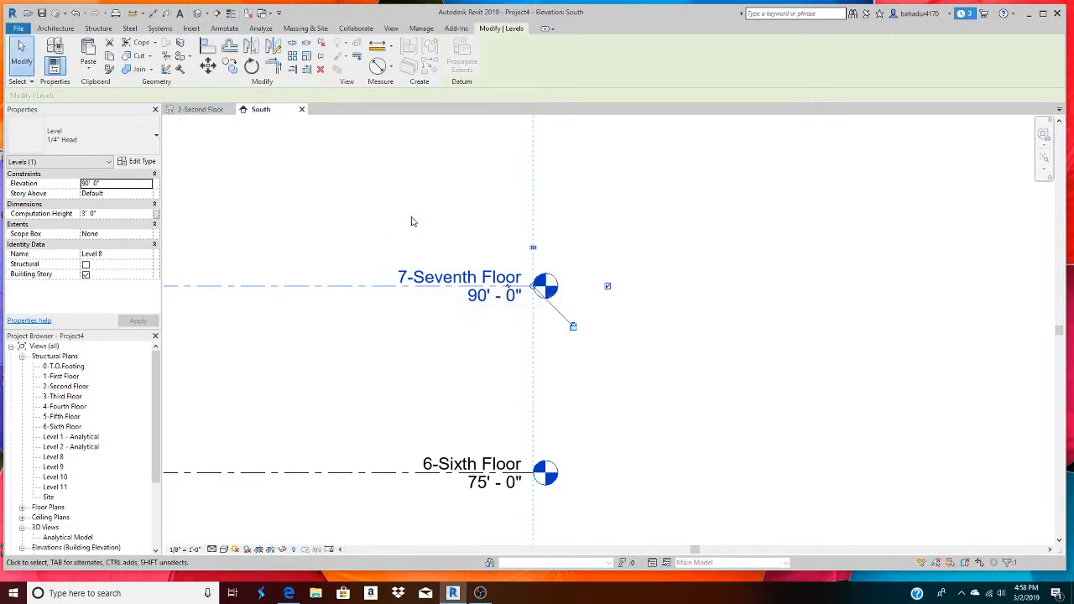
# Rename Level 9, at elevation 105', to 8-Eight Floor together with its corresponding views.
pyautogui.moveTo(437, 241); pyautogui.dragTo(428, 400, button='middle')
pyautogui.click(484, 267)
pyautogui.click(485, 266)
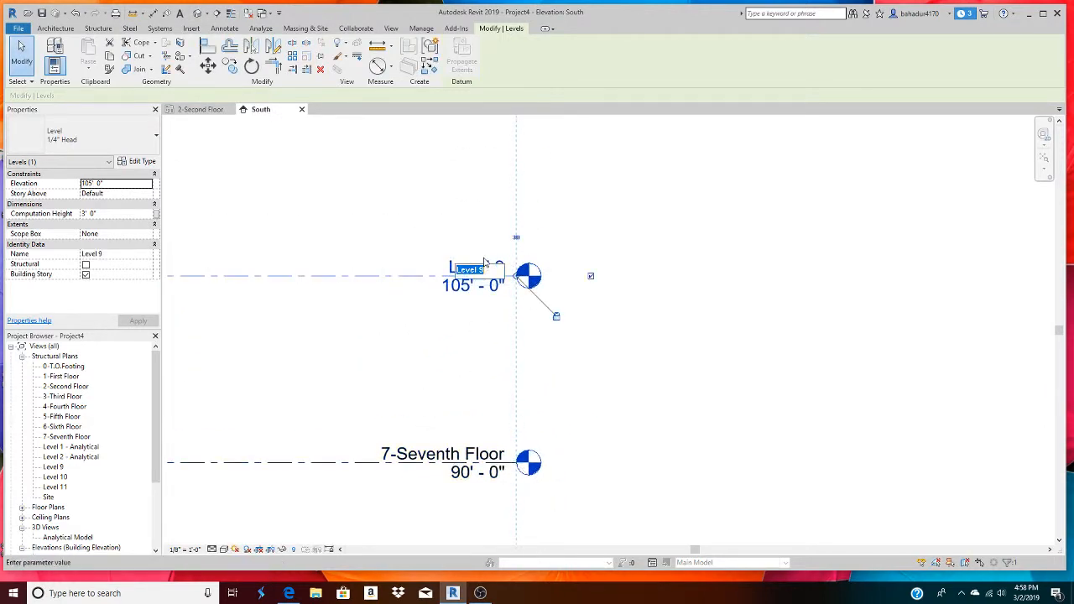
pyautogui.hotkey('ctrl', 'c')
pyautogui.write('8')
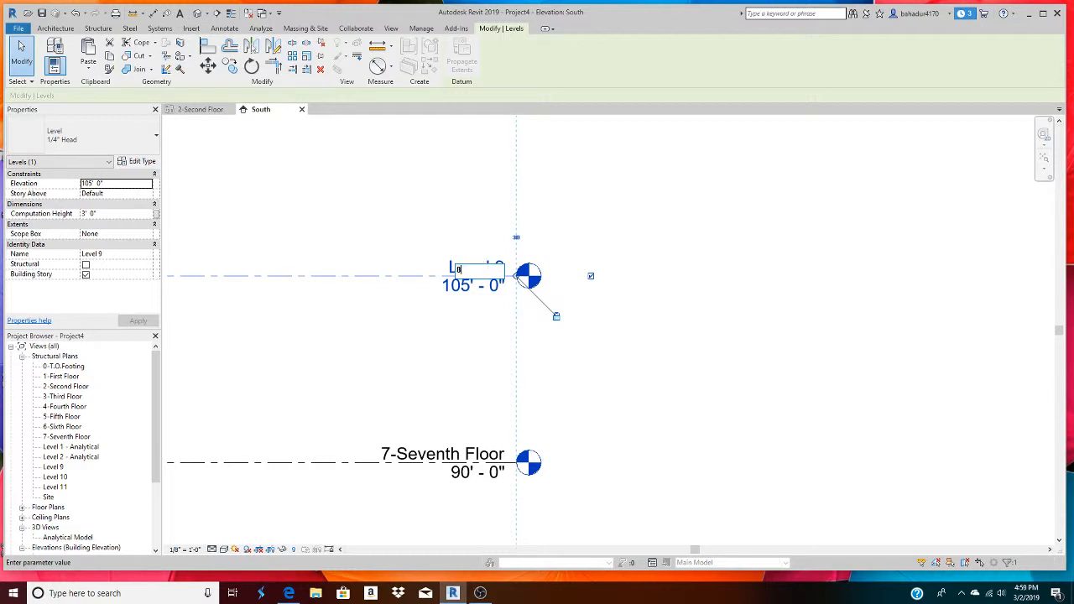
pyautogui.write('-Eight Floor')
pyautogui.press('Return')
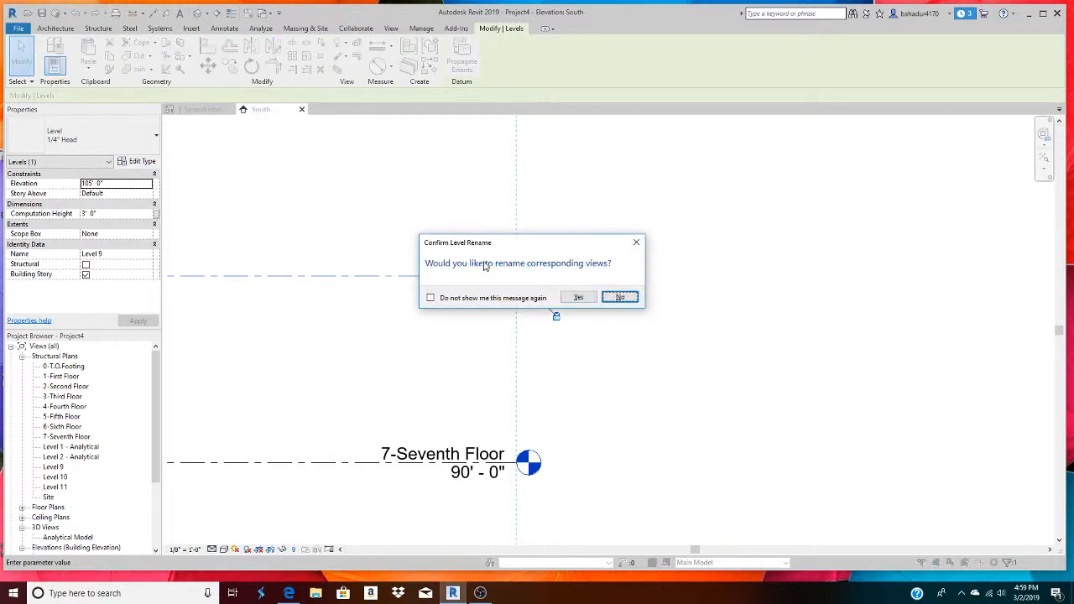
pyautogui.click(577, 298)
# Rename Level 10, at elevation 120', to 9-Nineth Floor together with its corresponding views.
pyautogui.moveTo(429, 190); pyautogui.dragTo(451, 490, button='middle')
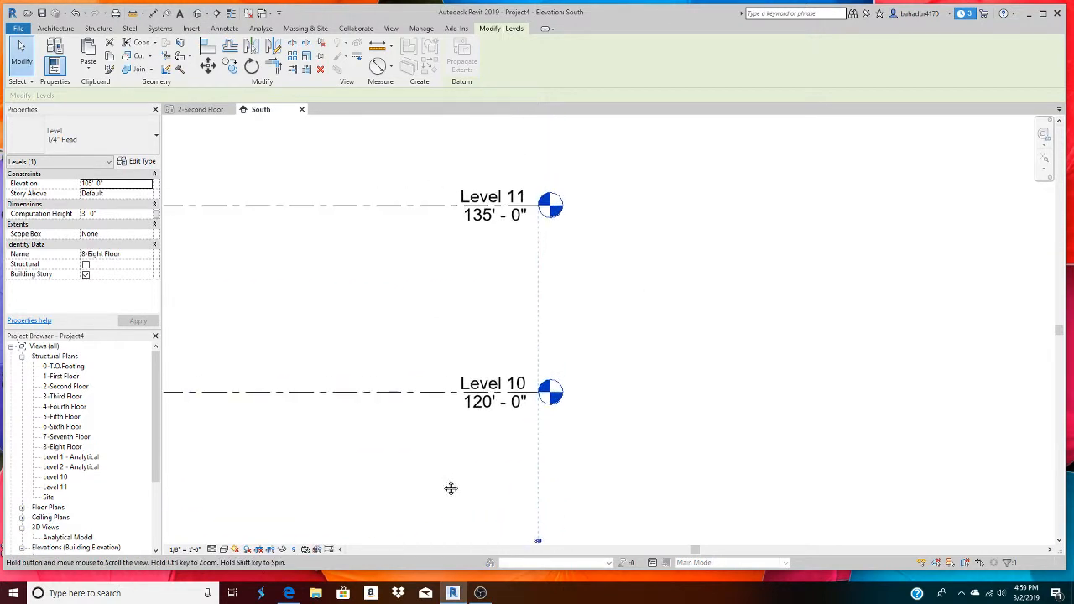
pyautogui.click(497, 383)
pyautogui.click(496, 382)
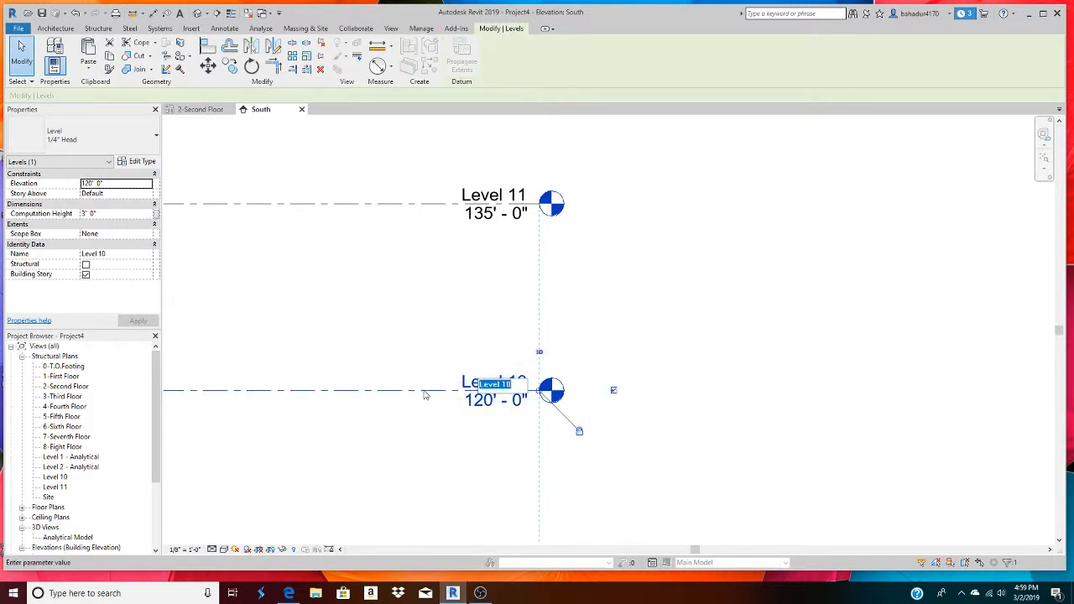
pyautogui.write('9')
pyautogui.write('-Nineth')
pyautogui.write(' Fl')
pyautogui.write('oor')
pyautogui.press('Return')
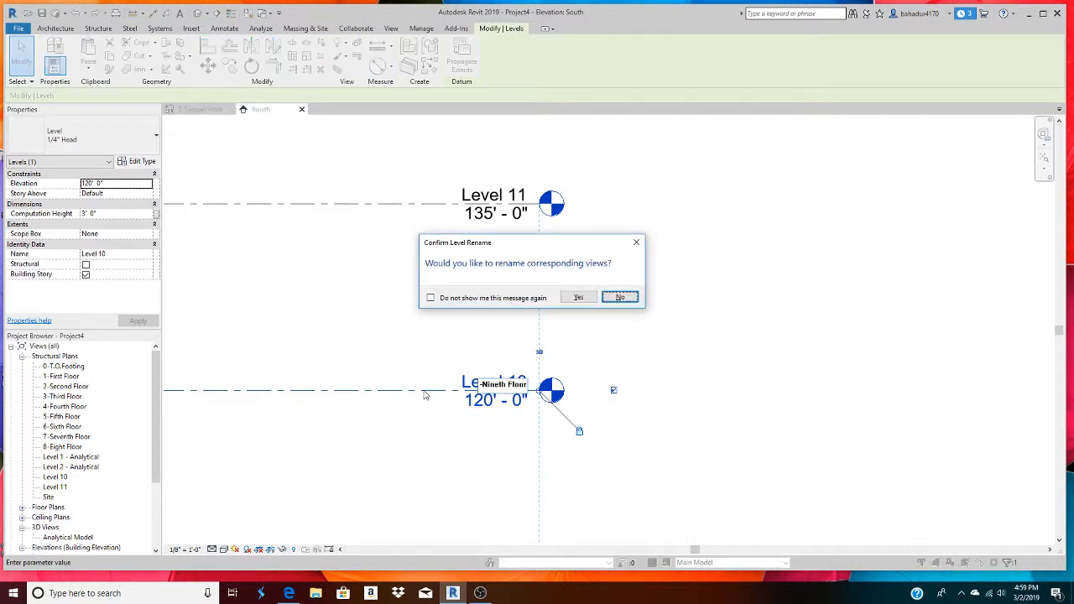
pyautogui.click(581, 299)
# Rename Level 11, at elevation 135', to 10-tenth Floor together with its corresponding views.
pyautogui.moveTo(471, 258); pyautogui.dragTo(459, 392, button='middle')
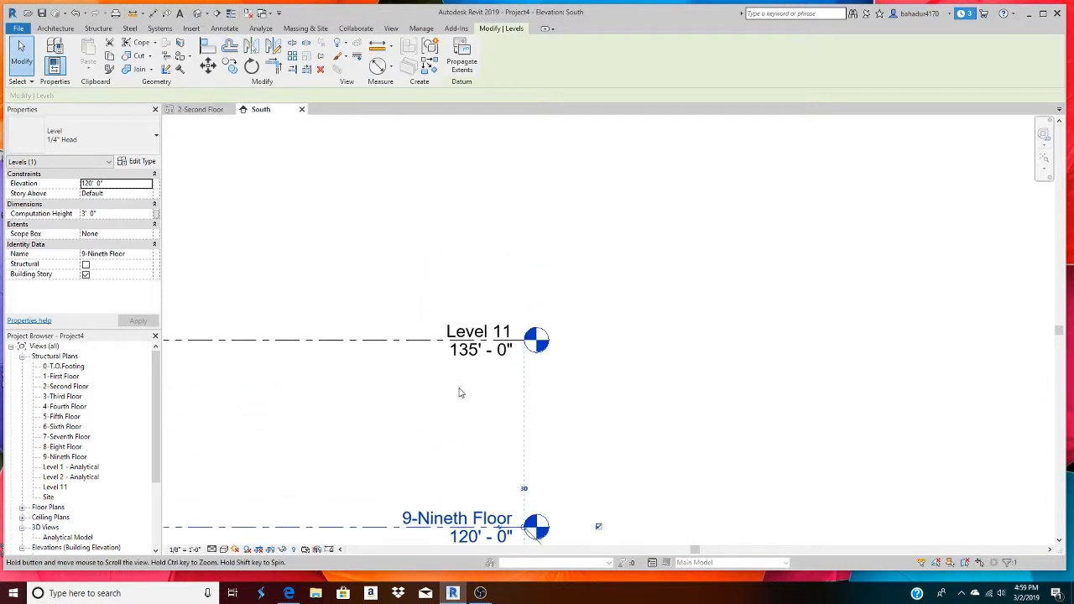
pyautogui.doubleClick(472, 323)
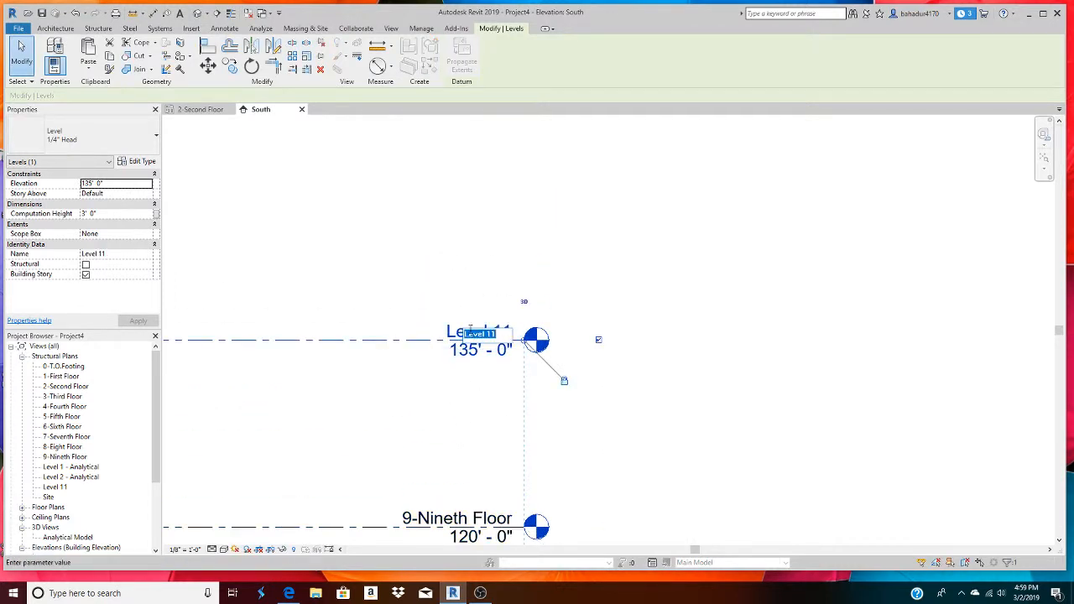
pyautogui.write('10')
pyautogui.write('-ten')
pyautogui.write('th')
pyautogui.write(' Floor')
pyautogui.press('Return')
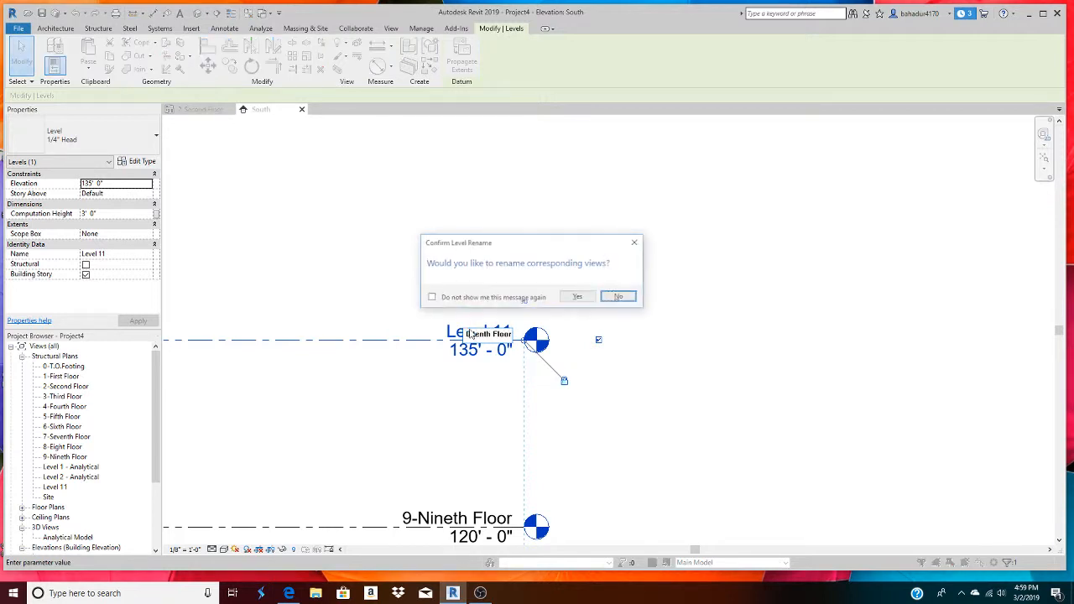
pyautogui.click(579, 298)
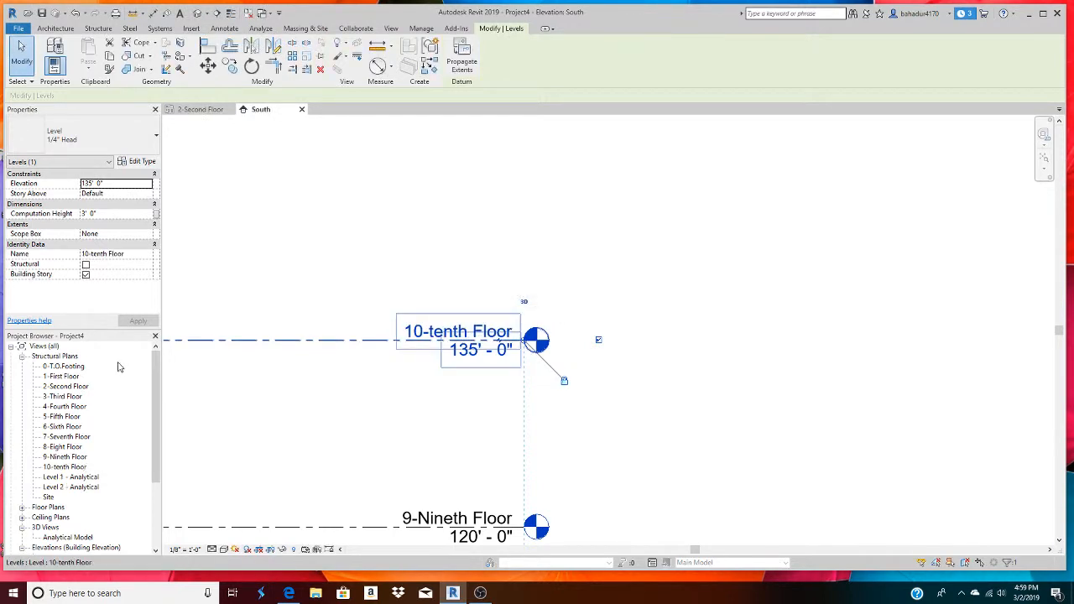
# Examine the full stack of levels in the South elevation for spacing and floor names, and clear the level selection.
pyautogui.scroll(-5, 436, 432)
pyautogui.scroll(-2, 411, 443)
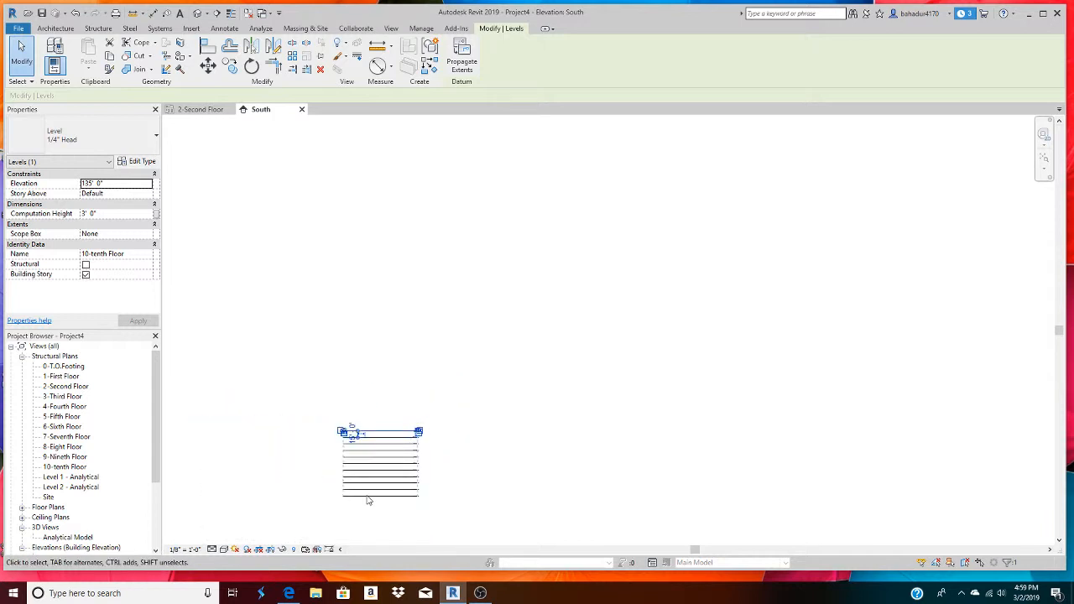
pyautogui.scroll(4, 295, 486)
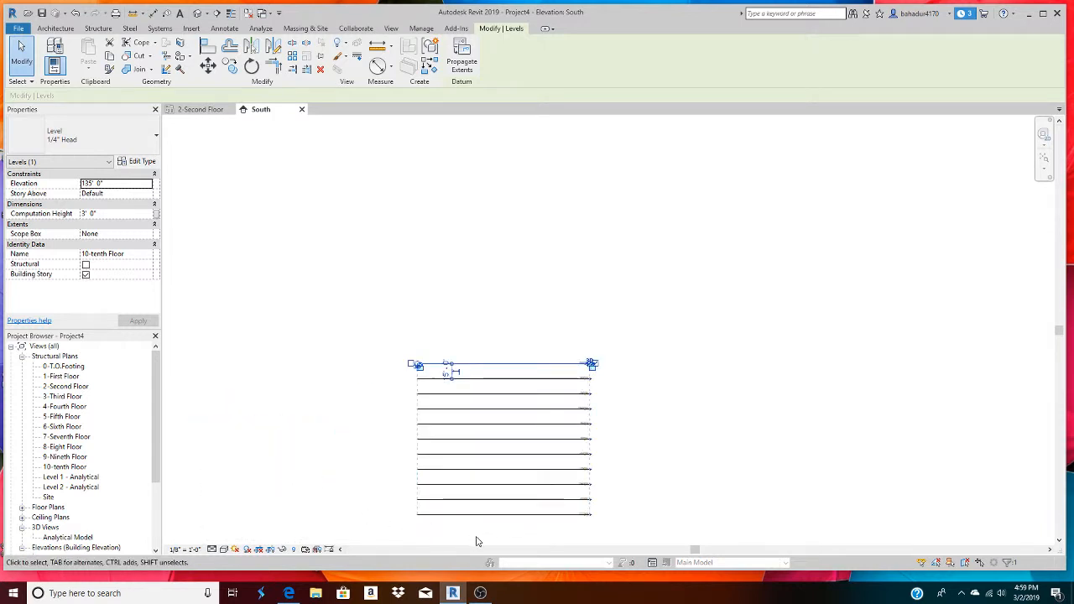
pyautogui.scroll(3, 475, 541)
pyautogui.scroll(2, 506, 532)
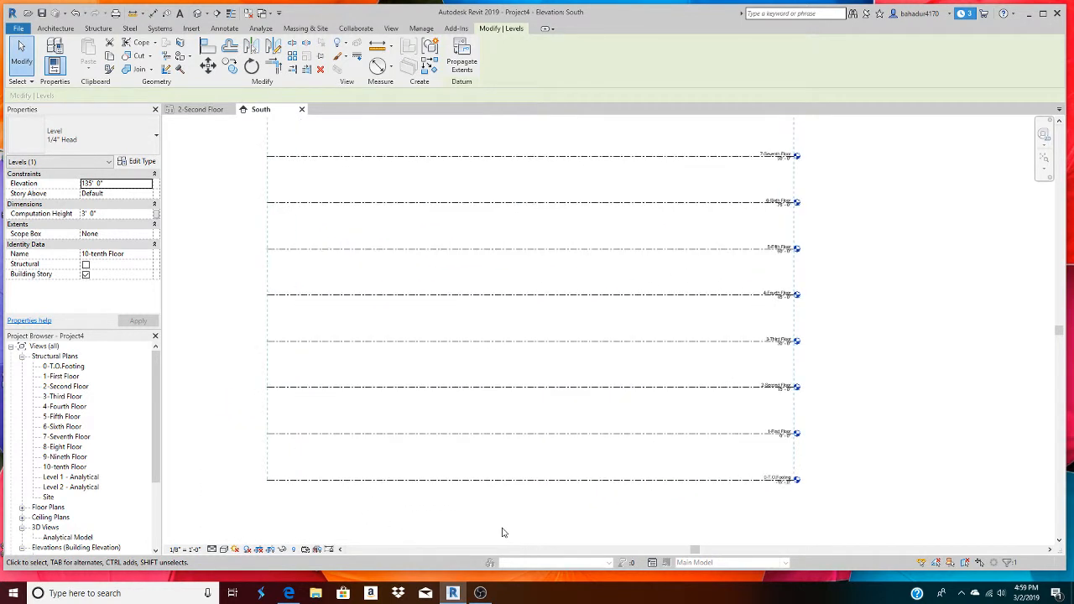
pyautogui.scroll(-2, 468, 372)
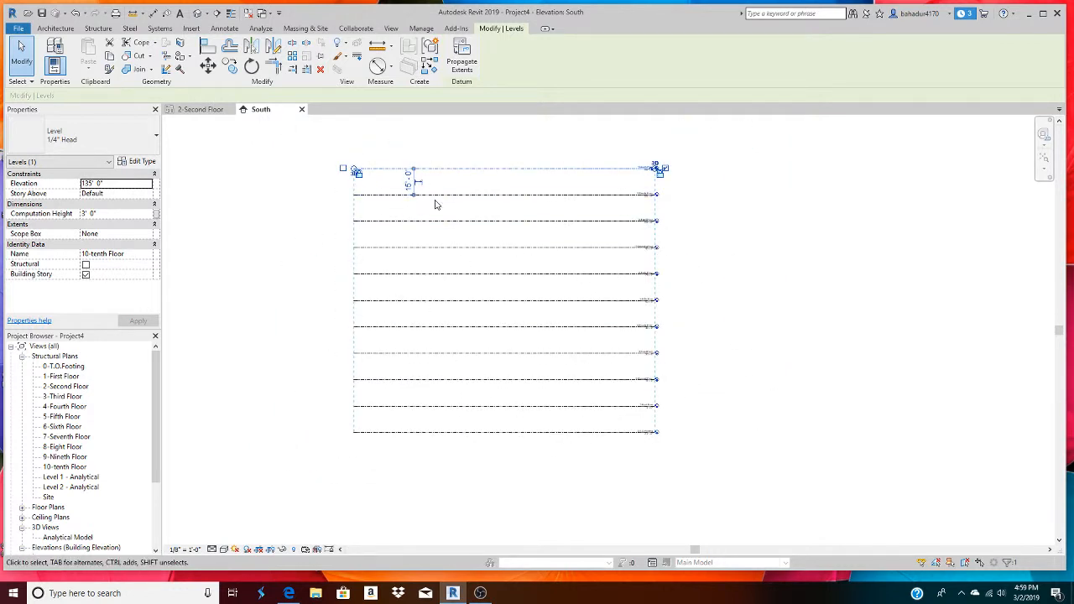
pyautogui.scroll(2, 672, 275)
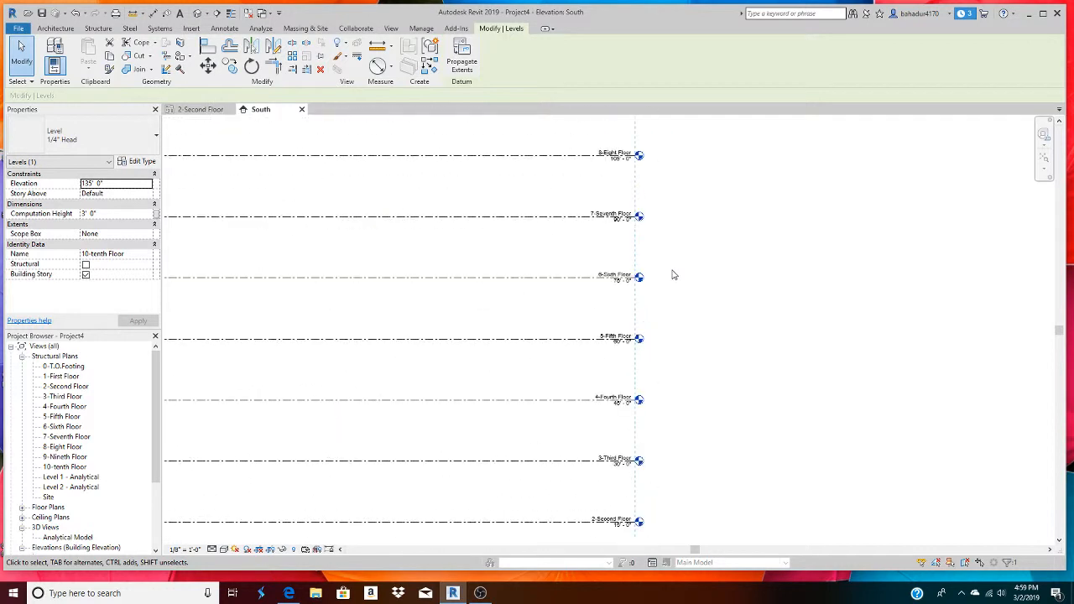
pyautogui.scroll(-2, 663, 277)
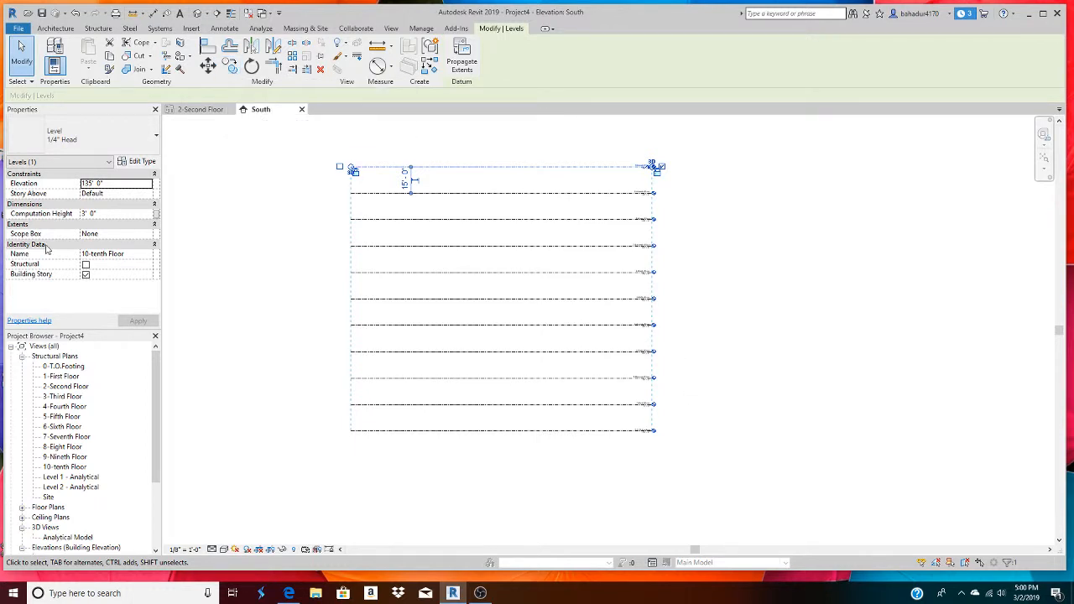
pyautogui.click(21, 55)
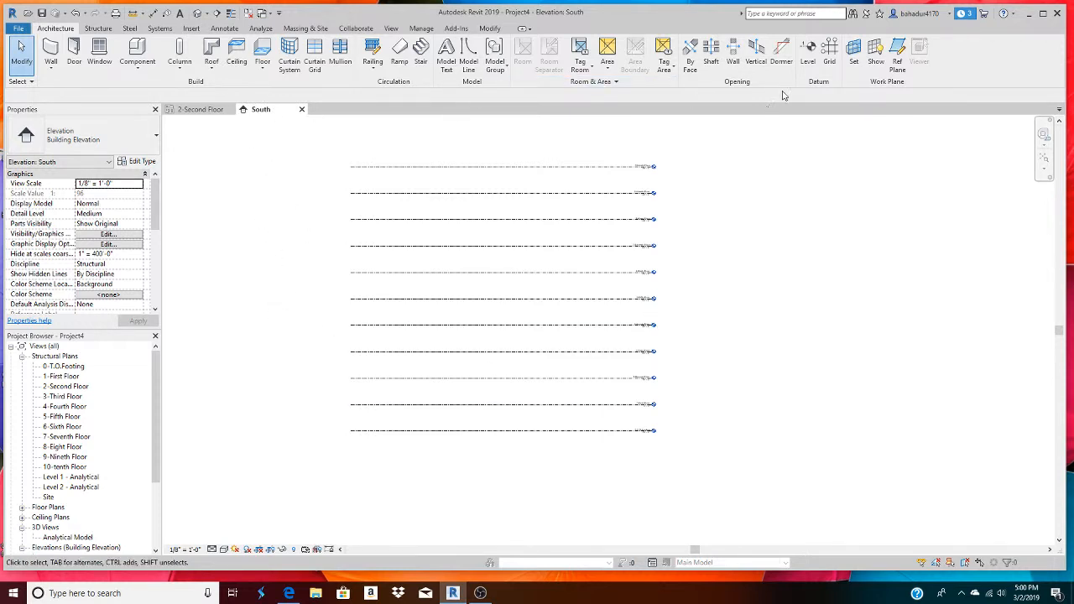
pyautogui.click(810, 60)
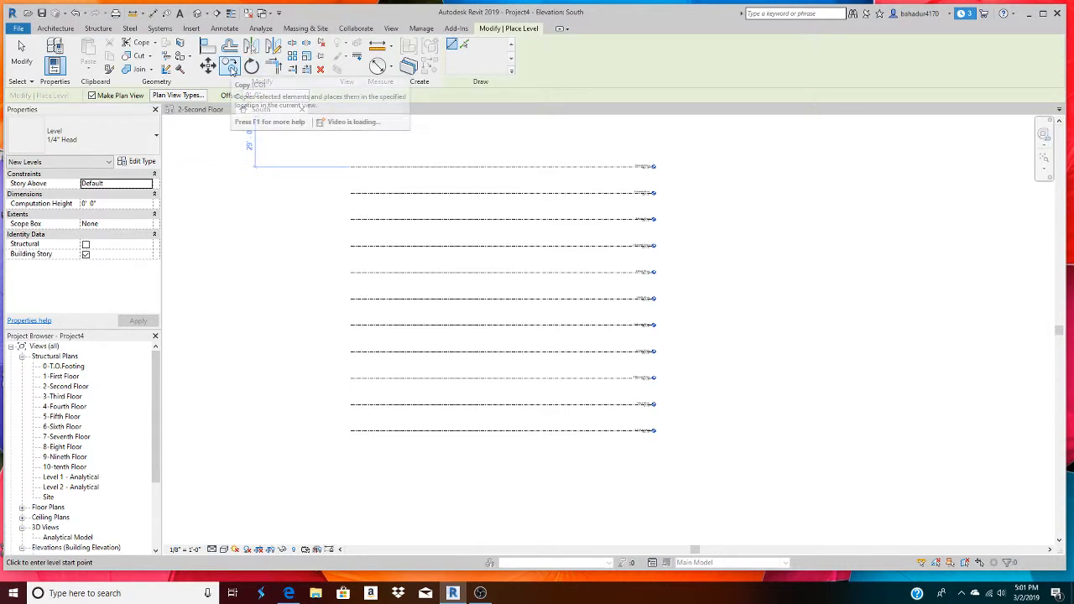
pyautogui.press('Escape')
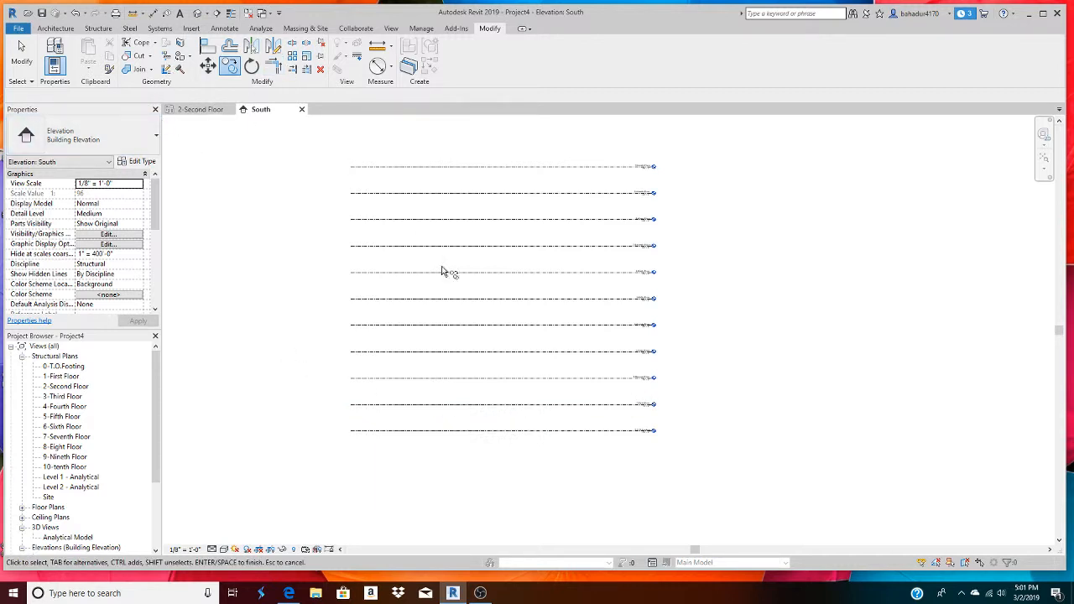
pyautogui.click(31, 62)
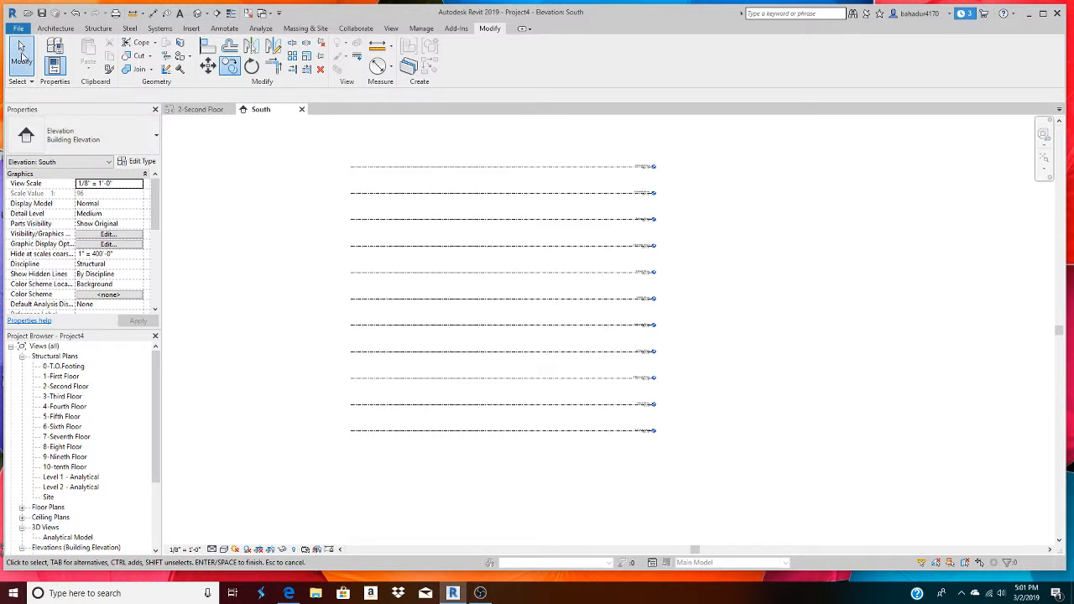
pyautogui.click(508, 405)
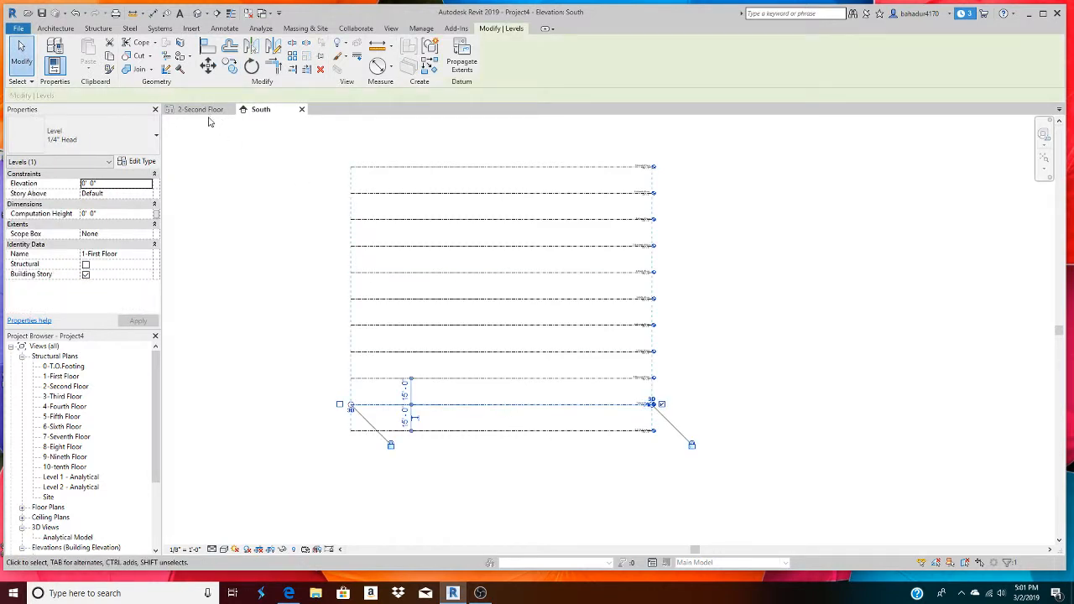
pyautogui.click(229, 66)
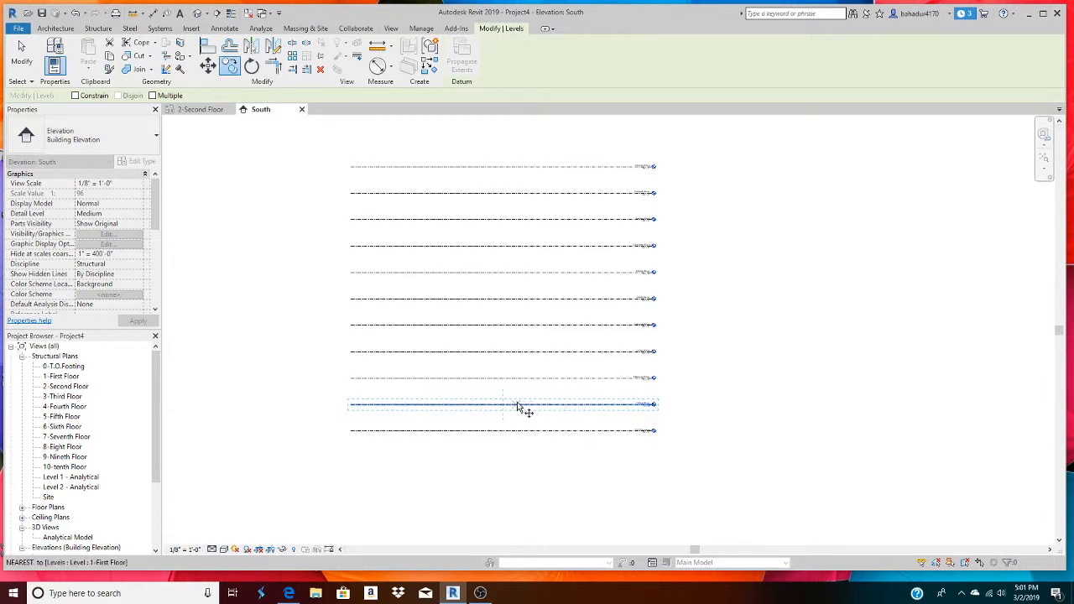
pyautogui.click(339, 430)
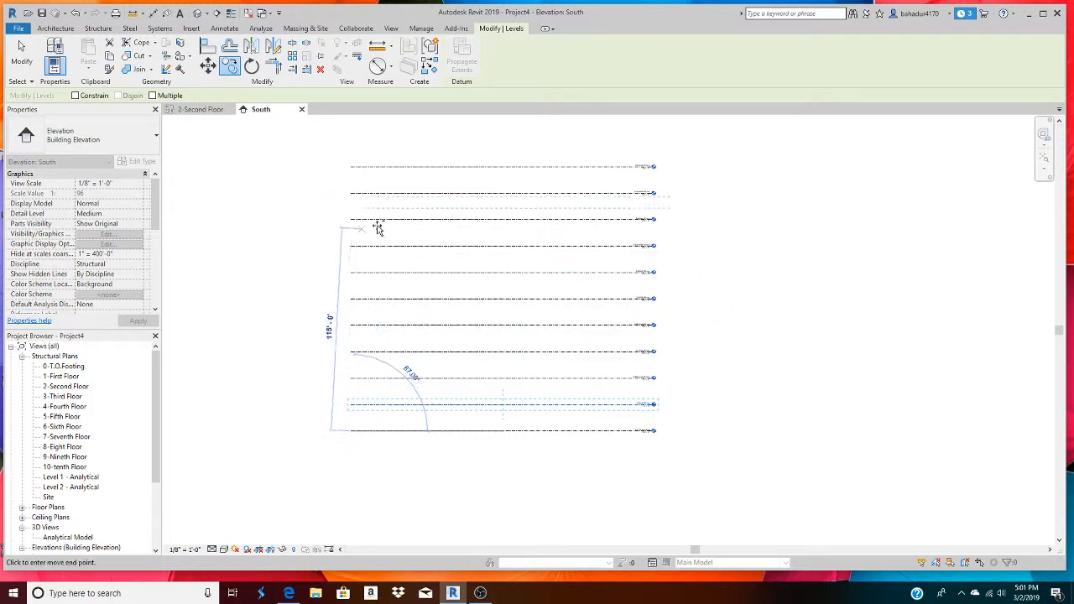
pyautogui.click(407, 468)
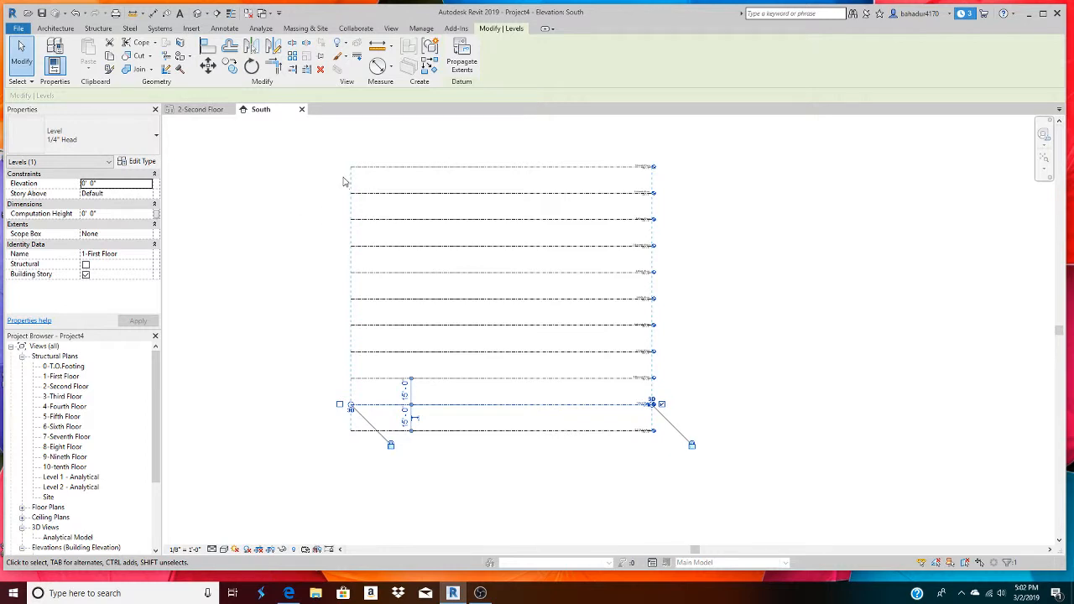
# Check which levels still lack a structural plan view without creating any new views.
pyautogui.click(391, 29)
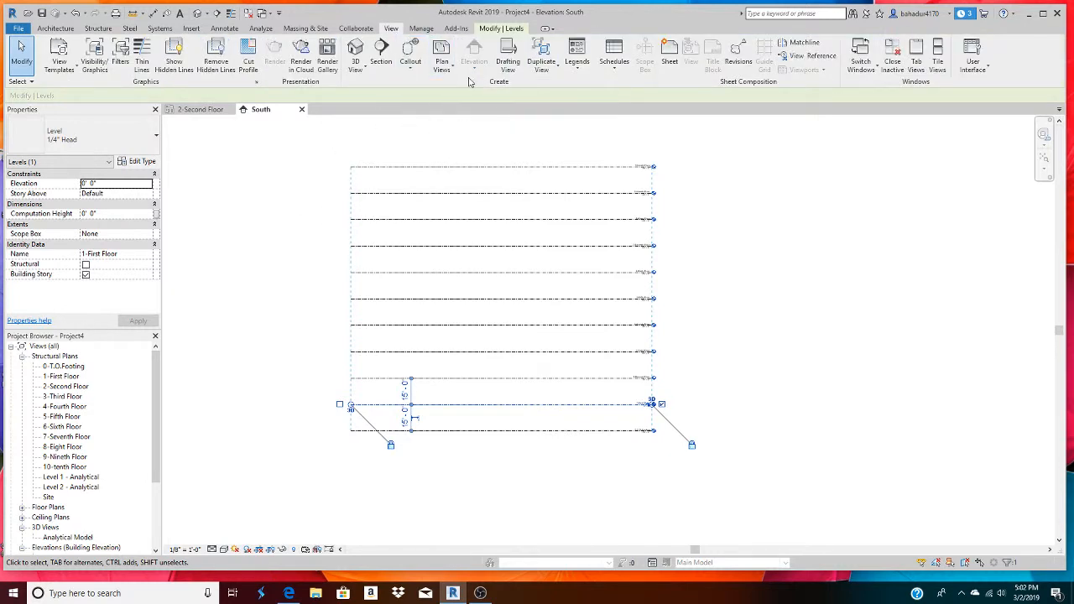
pyautogui.click(441, 61)
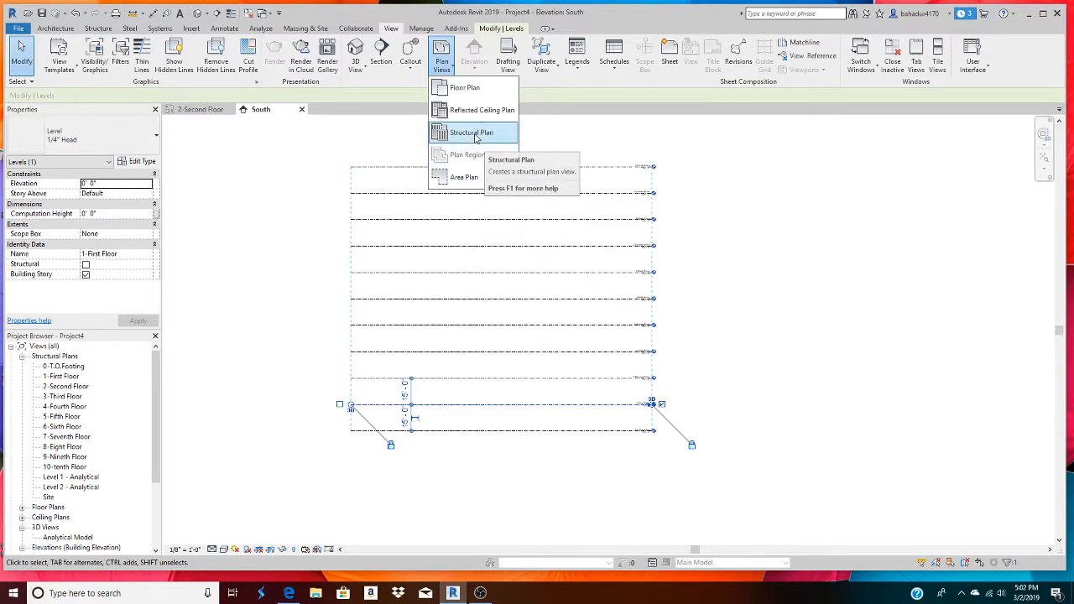
pyautogui.click(475, 135)
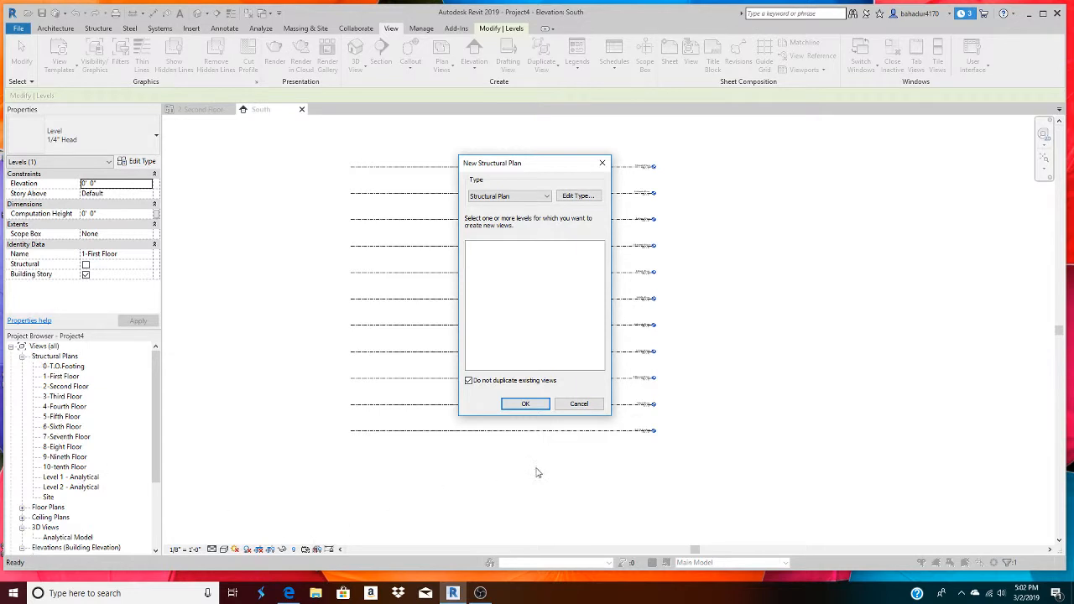
pyautogui.click(579, 404)
pyautogui.press('Escape')
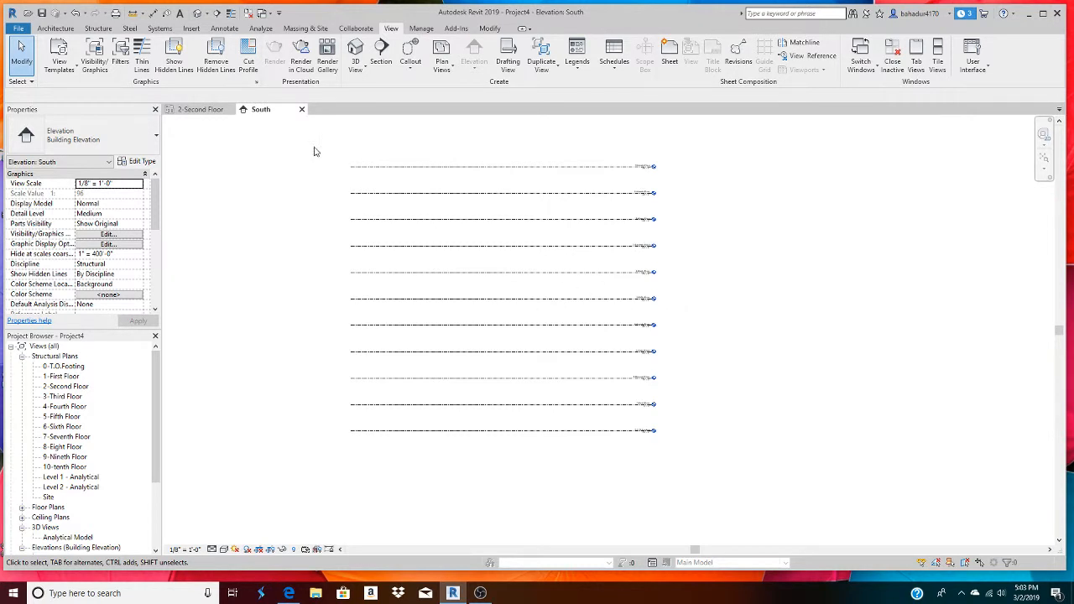
# Close the 2-Second Floor view and open the 1-First Floor structural plan.
pyautogui.click(199, 110)
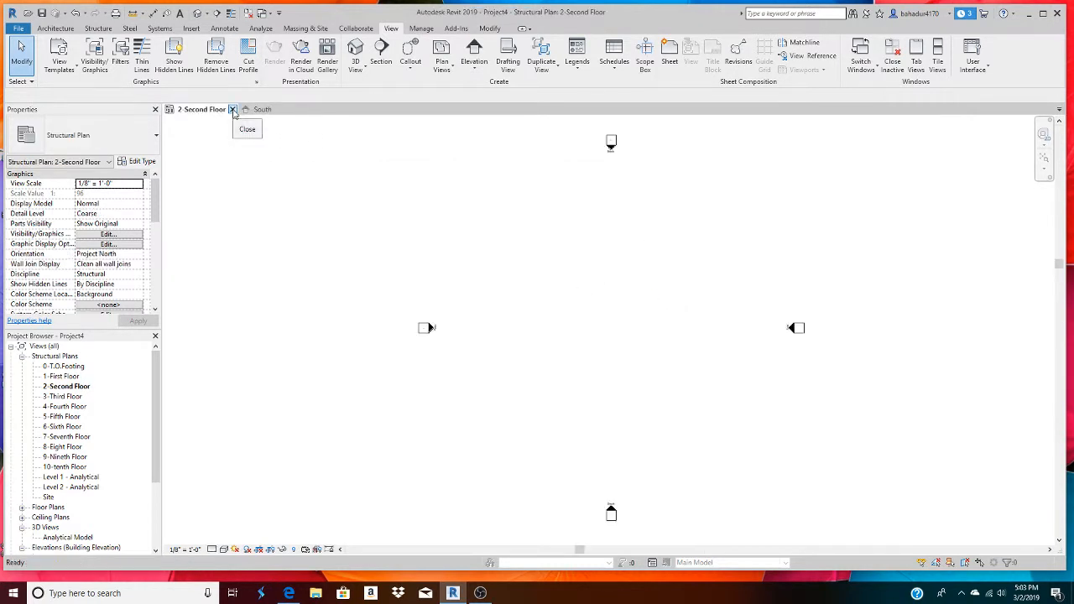
pyautogui.click(232, 109)
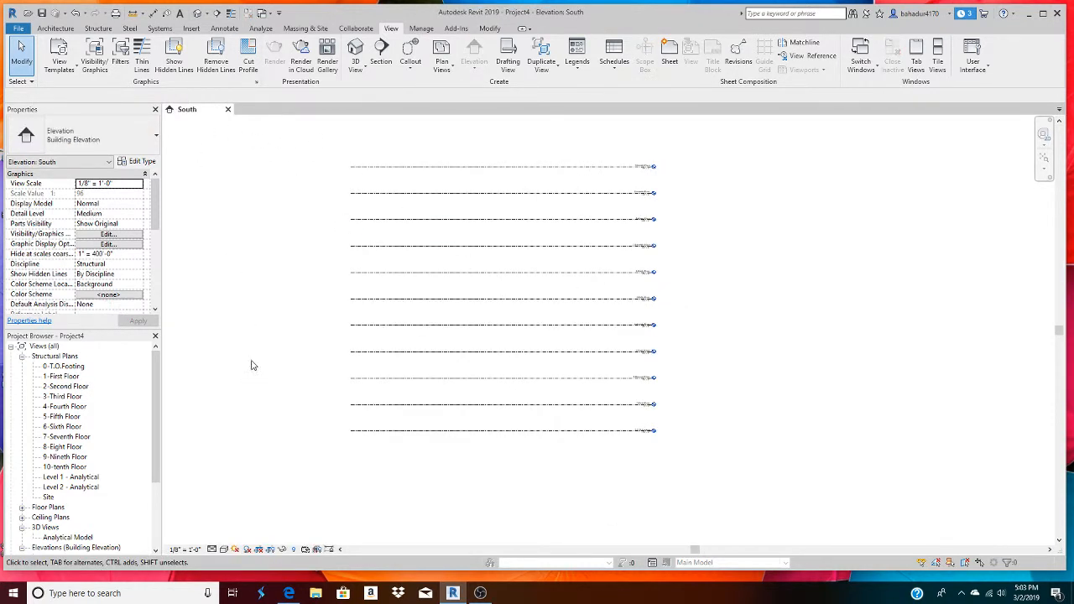
pyautogui.doubleClick(65, 376)
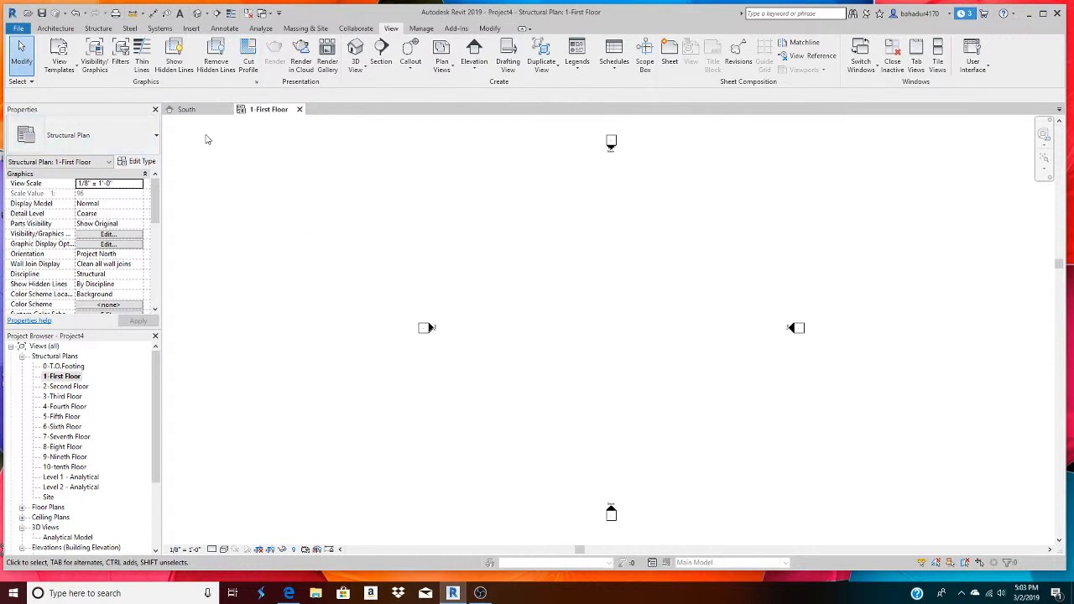
# Draw a vertical grid line upward in the 1-First Floor plan, just inside the west elevation marker.
pyautogui.click(55, 29)
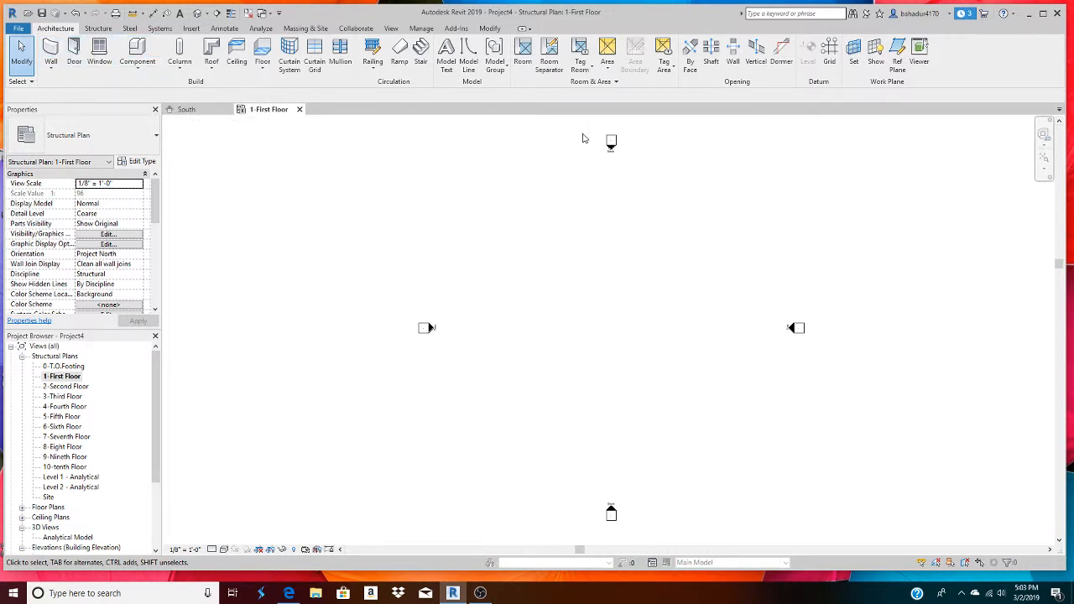
pyautogui.click(831, 67)
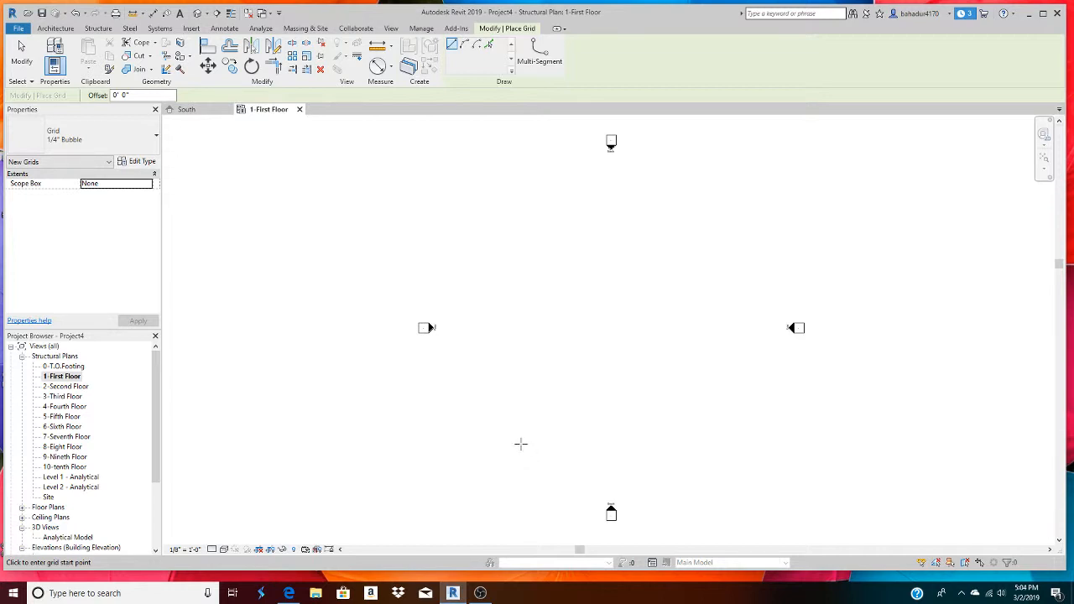
pyautogui.click(484, 471)
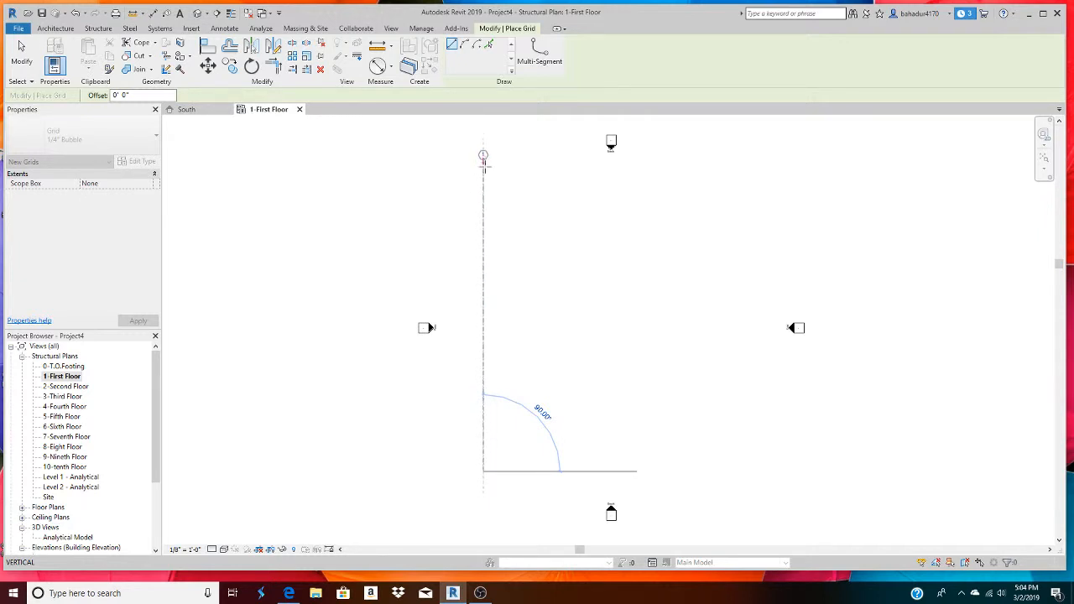
pyautogui.click(483, 163)
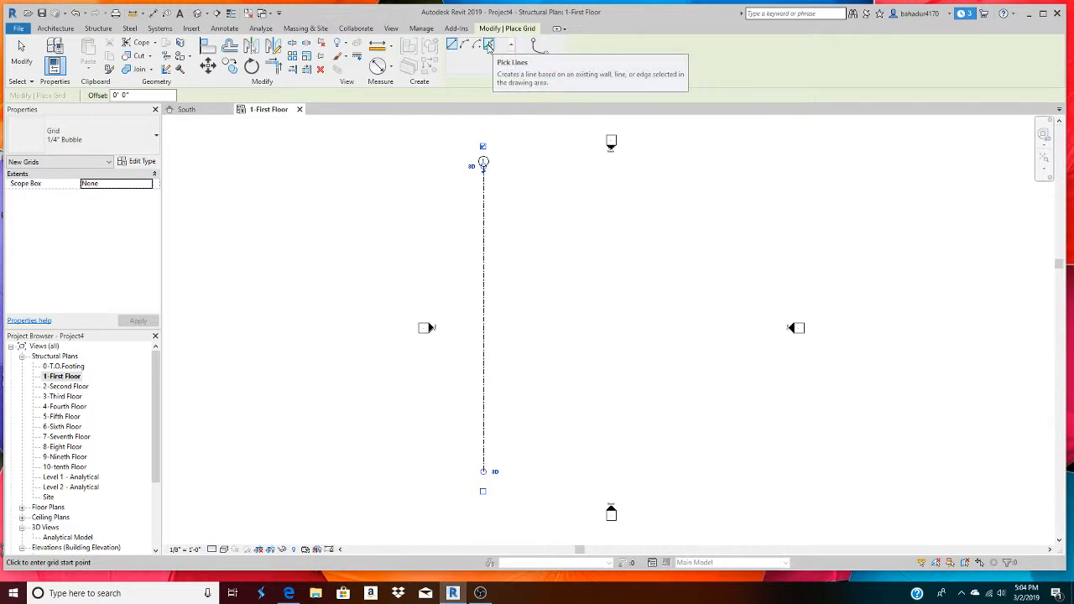
# Add two vertical grid lines to the right of grid 1, each offset 25' from the previous one using Pick Lines.
pyautogui.click(490, 47)
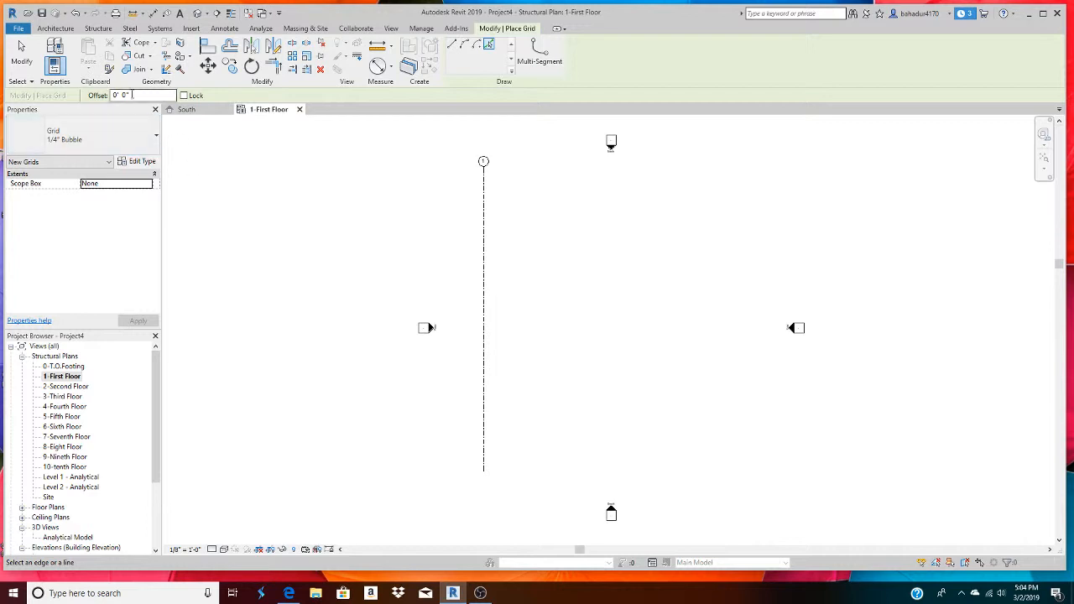
pyautogui.click(132, 94)
pyautogui.write('25')
pyautogui.click(485, 336)
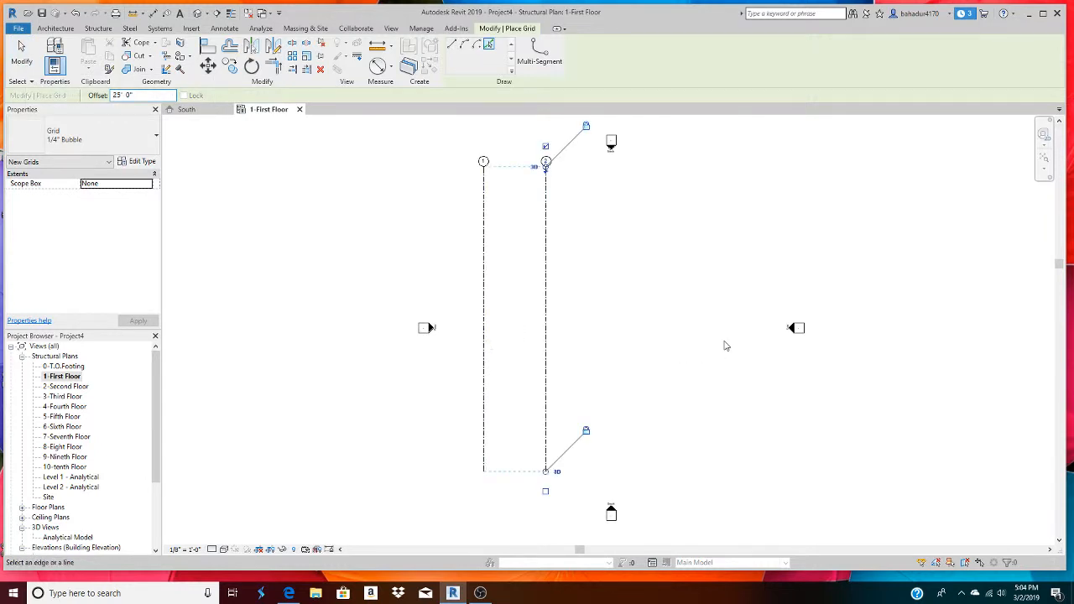
pyautogui.click(547, 350)
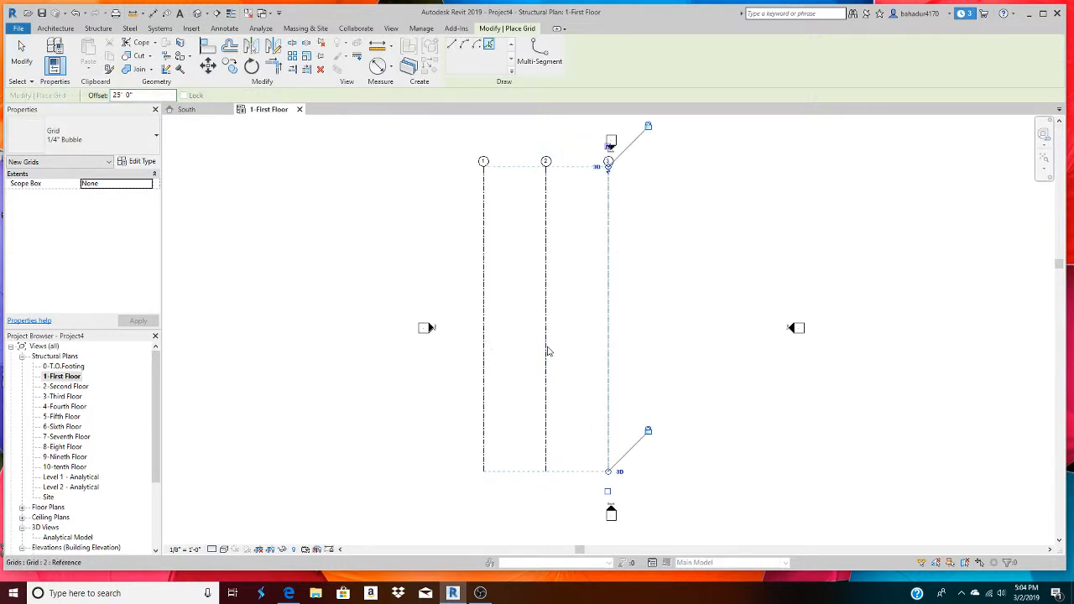
# Add two more vertical grid lines at 25' offsets to the right of grid 3, plus a sixth offset 10' 6" from grid 5.
pyautogui.click(611, 344)
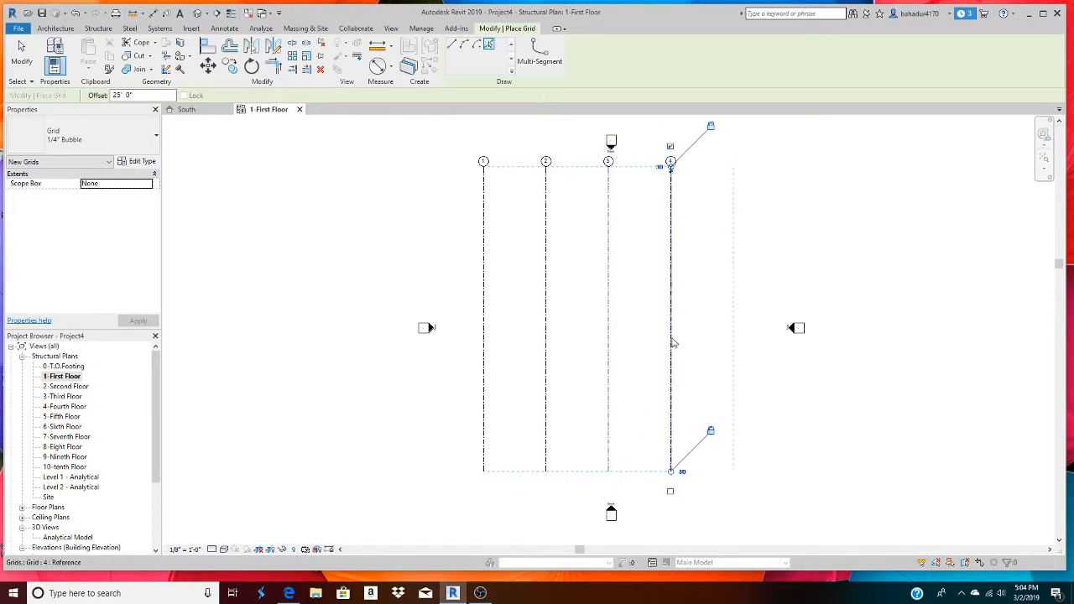
pyautogui.click(672, 343)
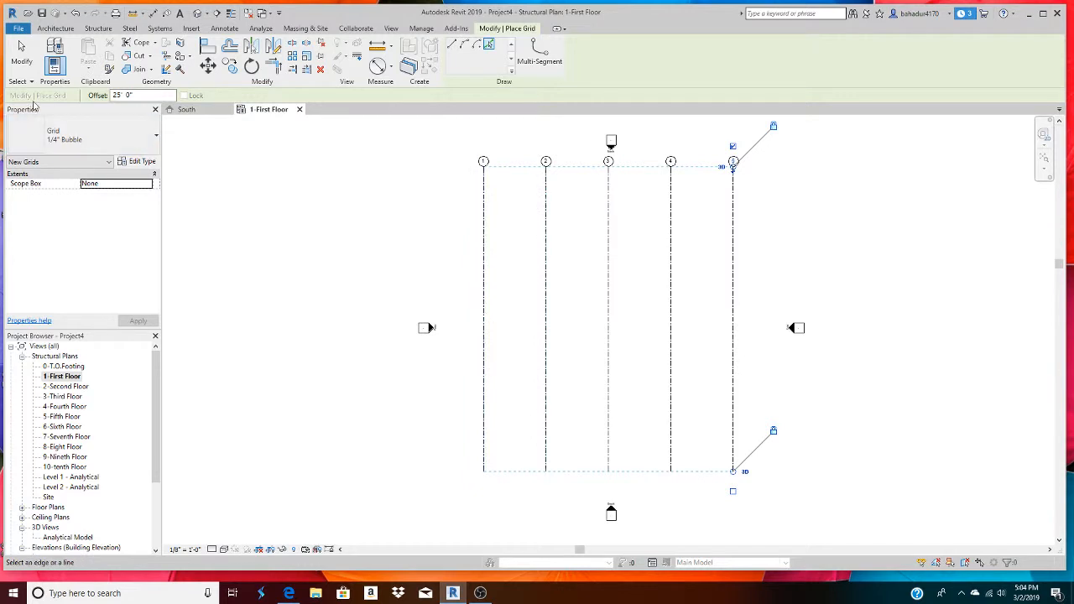
pyautogui.moveTo(93, 89); pyautogui.dragTo(19, 89)
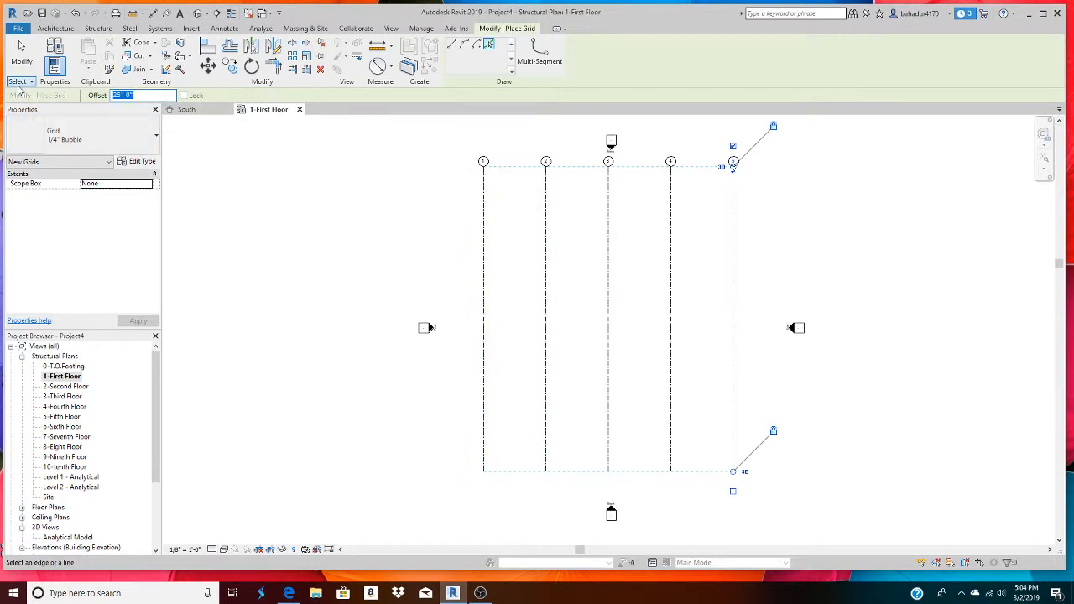
pyautogui.write('10')
pyautogui.click(739, 344)
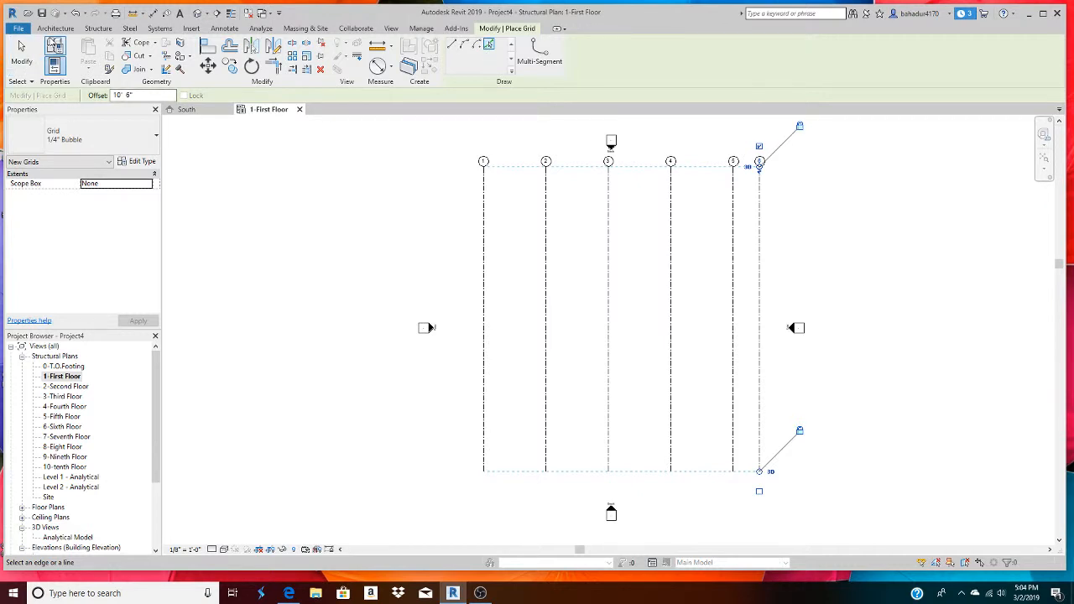
# Draw a horizontal grid line from right to left across all six vertical grids, just below their bubbles.
pyautogui.click(56, 28)
pyautogui.click(829, 55)
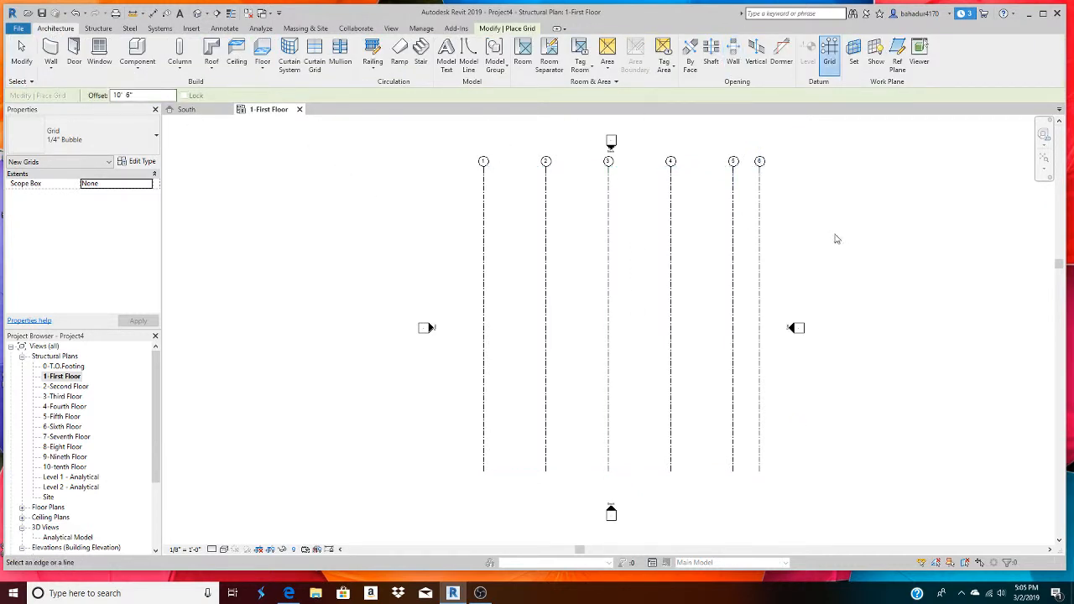
pyautogui.doubleClick(125, 95)
pyautogui.click(30, 60)
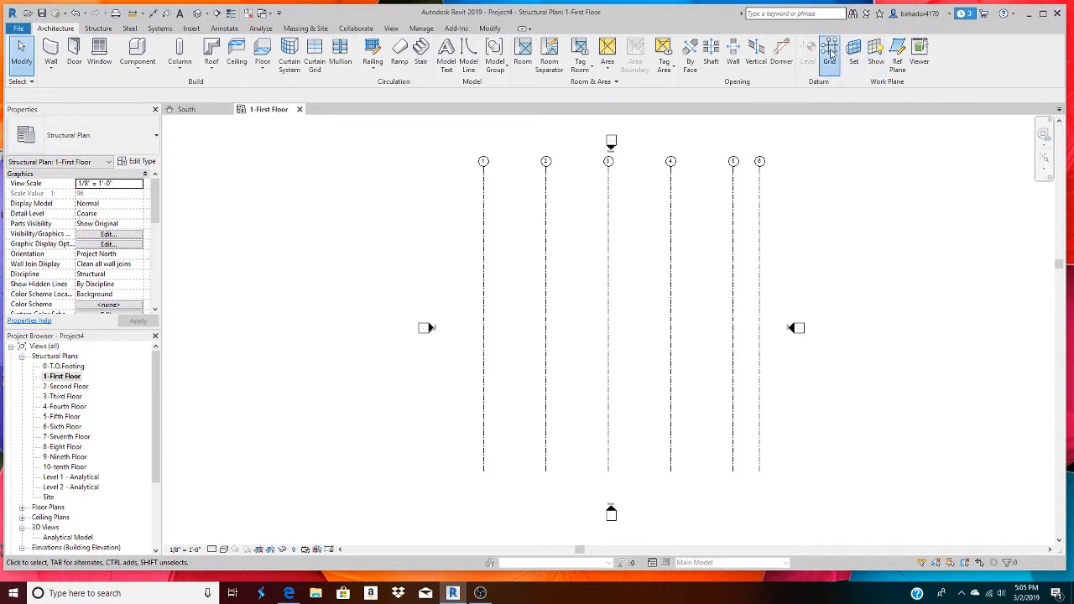
pyautogui.click(830, 55)
pyautogui.click(782, 193)
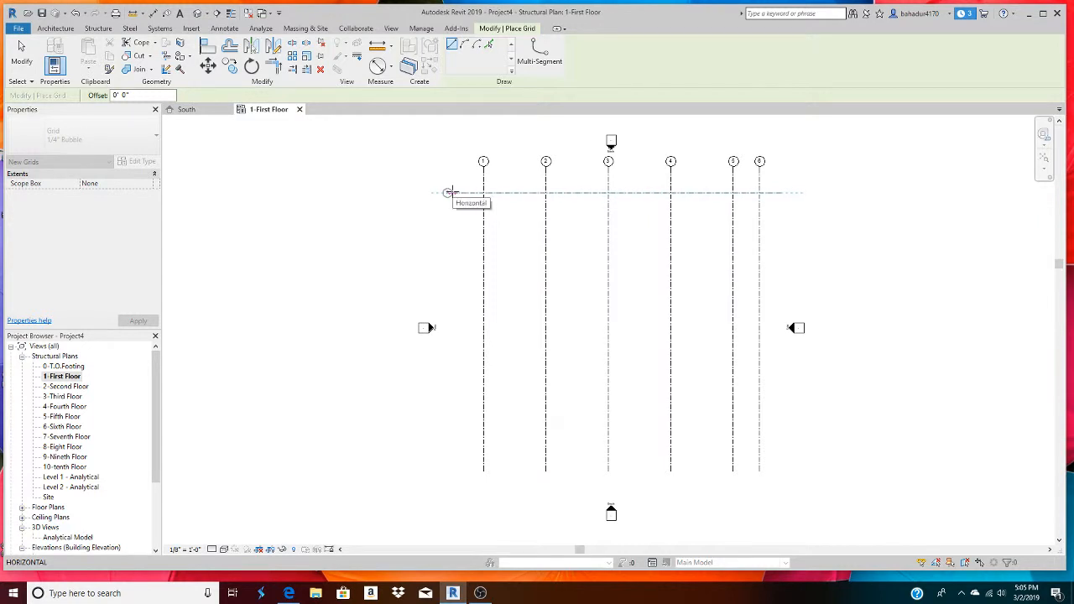
pyautogui.click(450, 192)
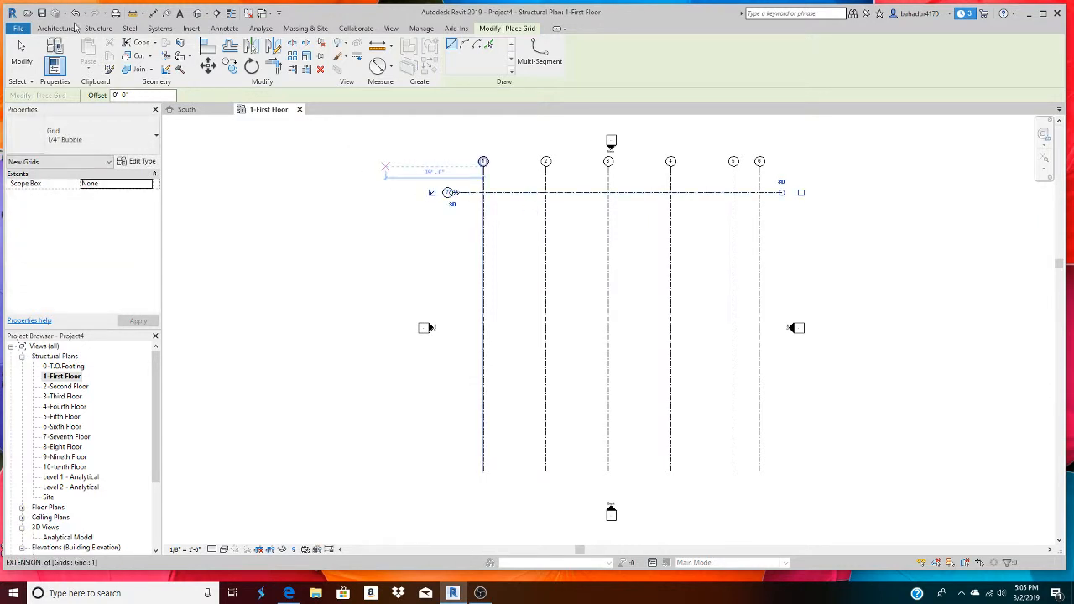
pyautogui.click(21, 65)
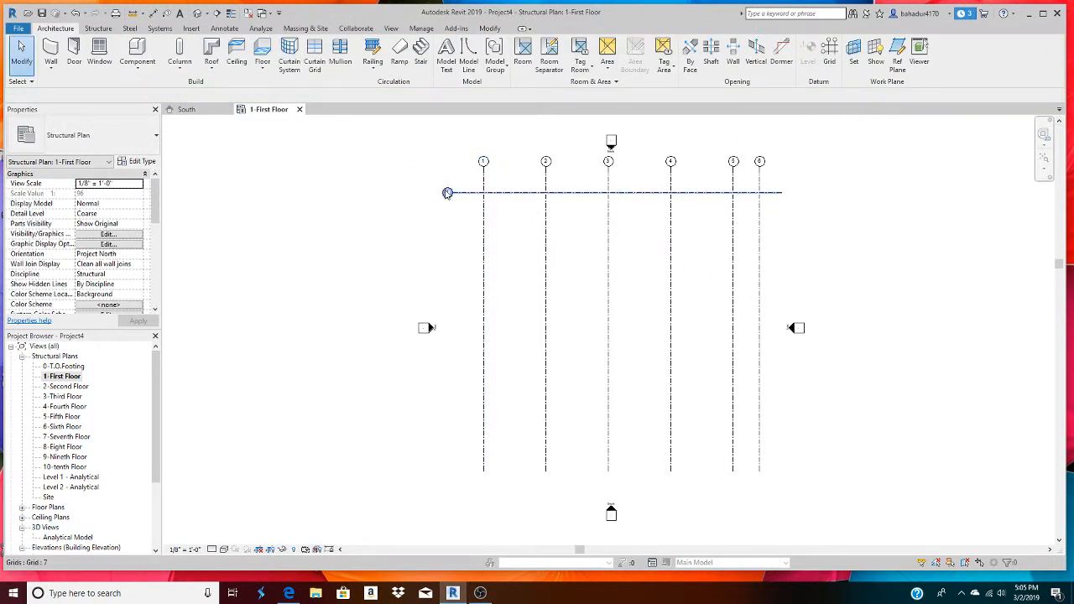
# Rename the horizontal grid line as A.
pyautogui.scroll(5, 454, 194)
pyautogui.scroll(-5, 481, 215)
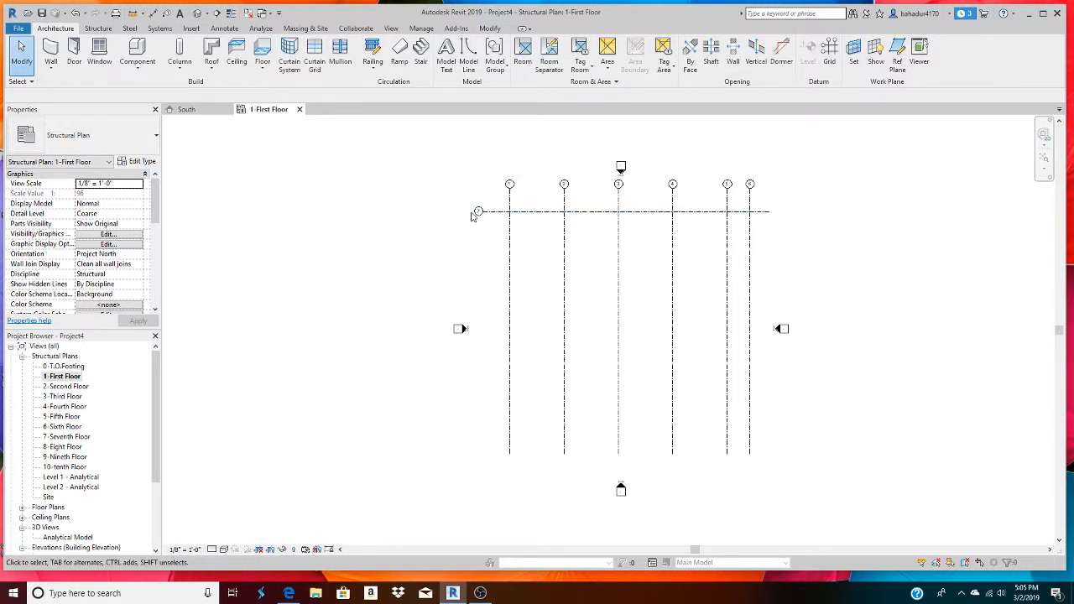
pyautogui.scroll(4, 474, 210)
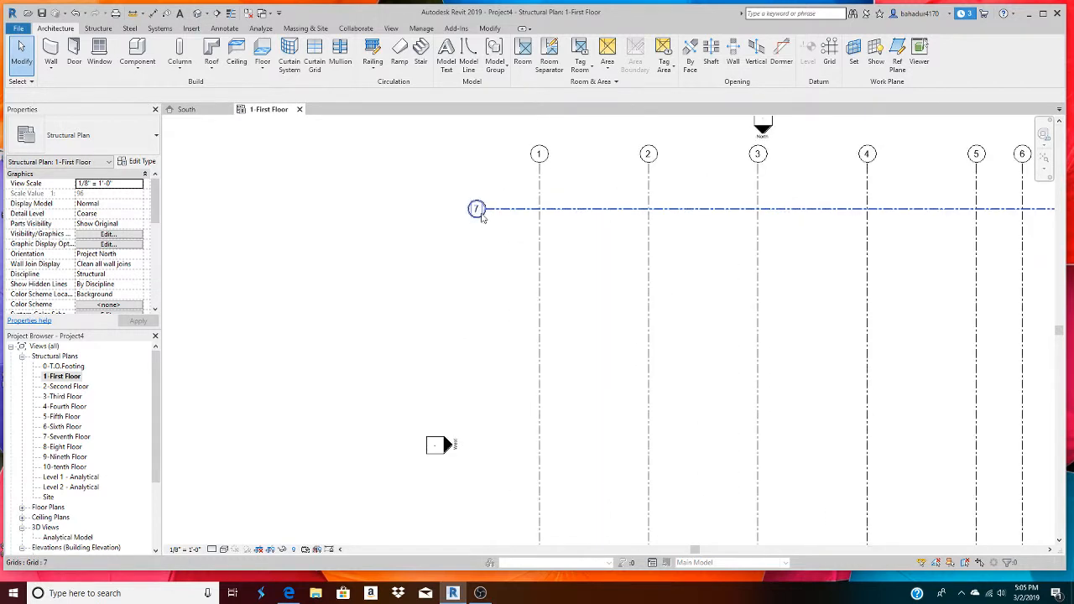
pyautogui.doubleClick(473, 206)
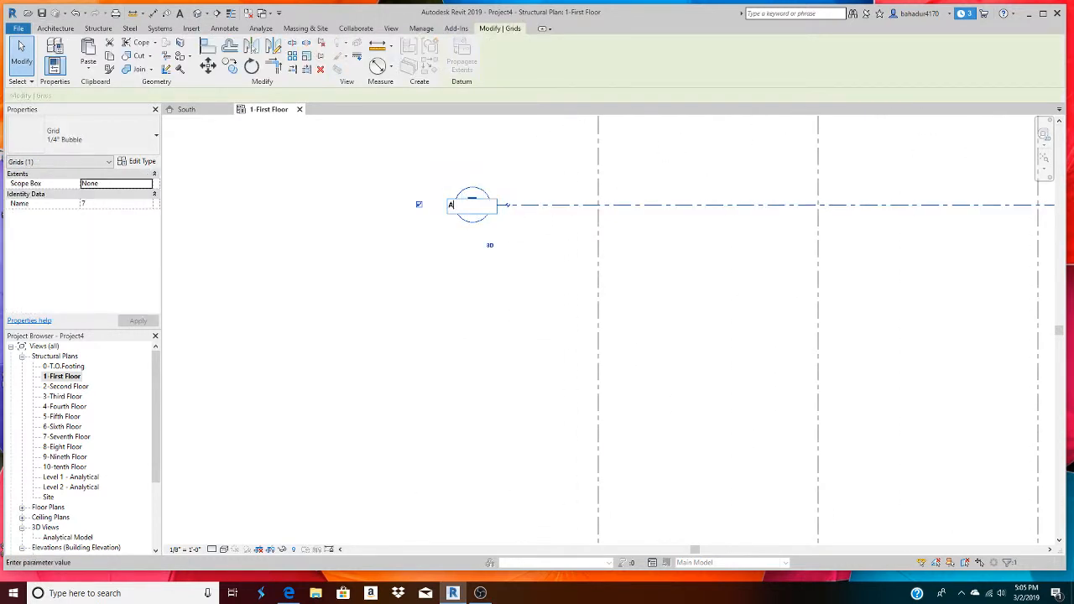
pyautogui.write('A')
pyautogui.press('Return')
pyautogui.scroll(-3, 499, 223)
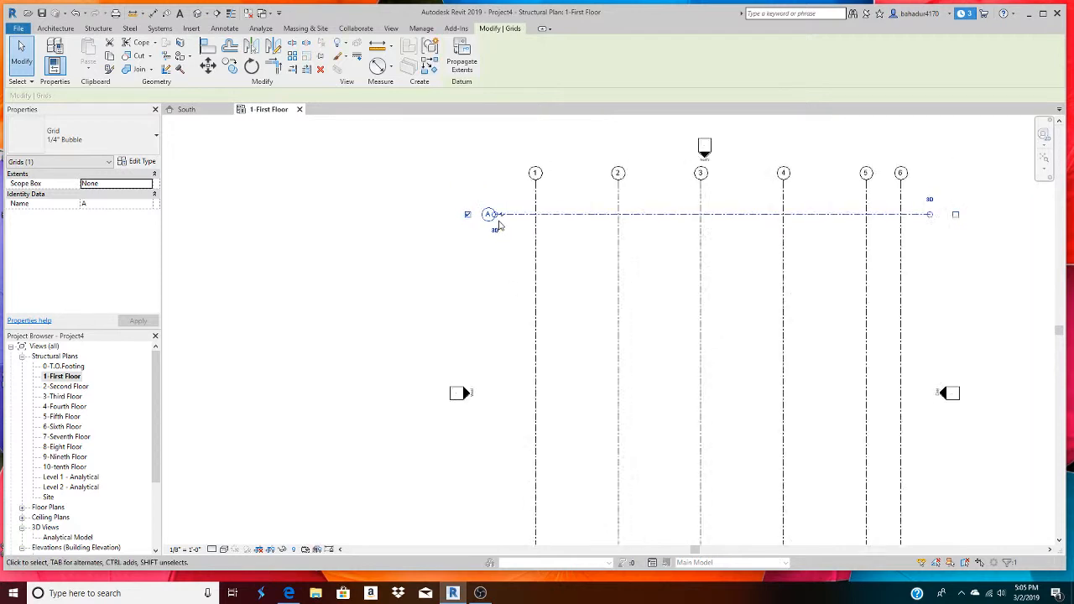
pyautogui.scroll(-2, 498, 223)
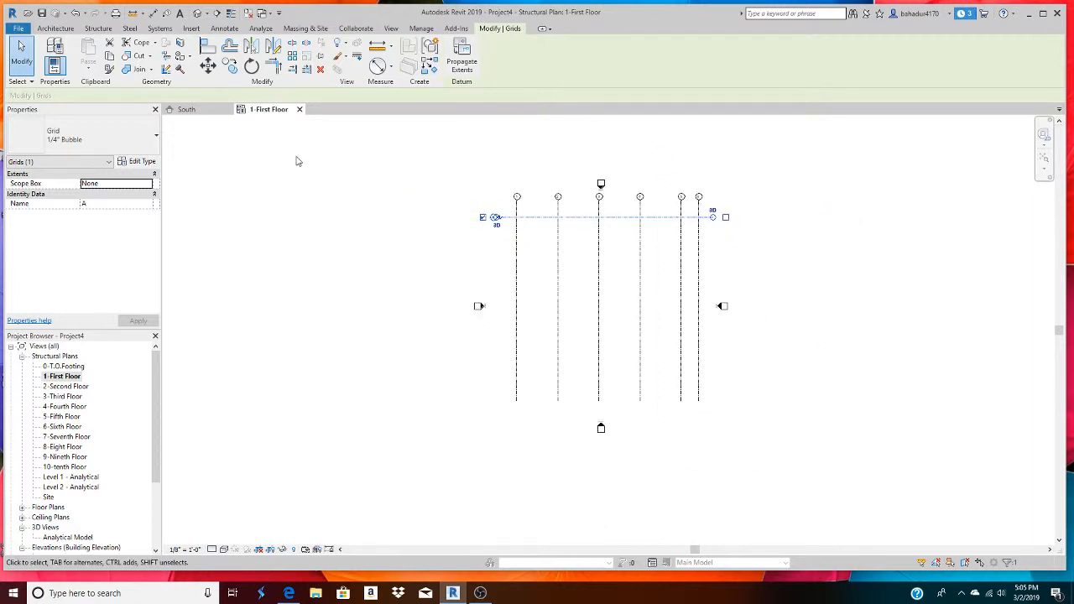
# Add three horizontal grid lines below grid A, each offset 25' from the previous one using Pick Lines.
pyautogui.click(52, 29)
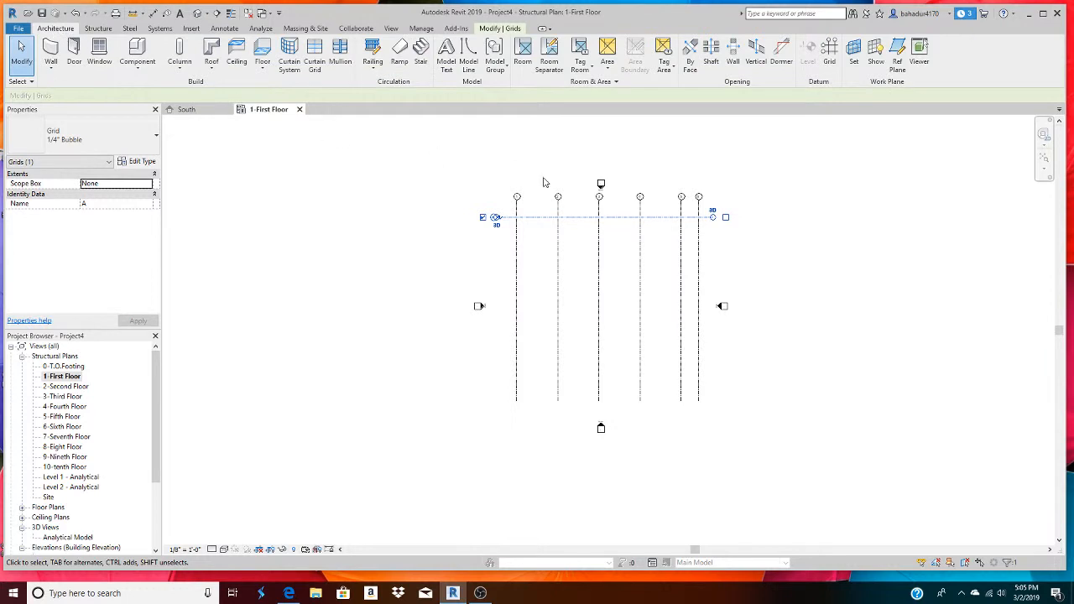
pyautogui.click(830, 54)
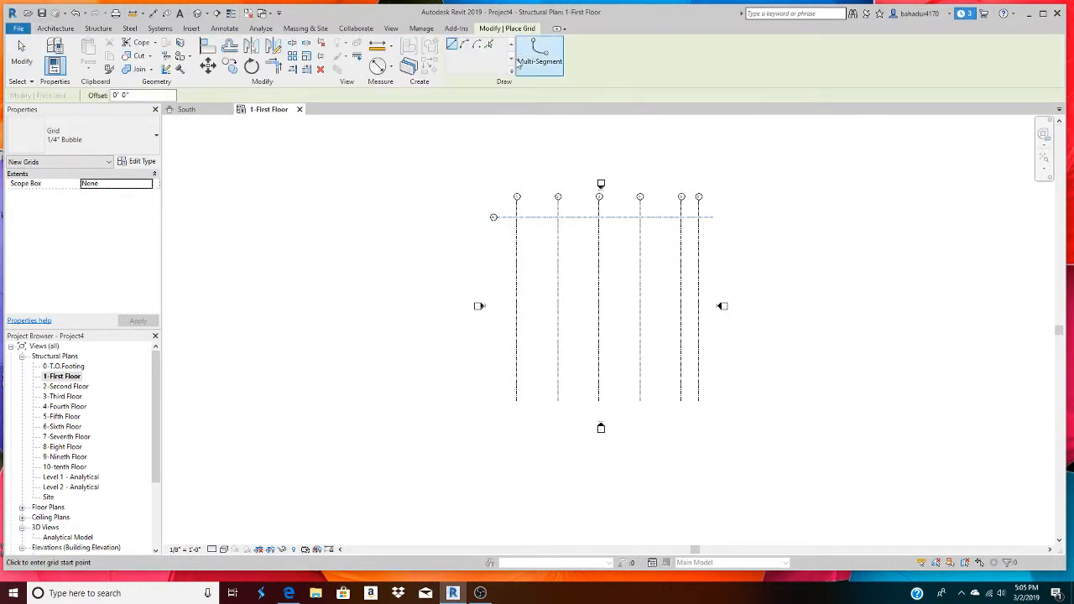
pyautogui.click(488, 43)
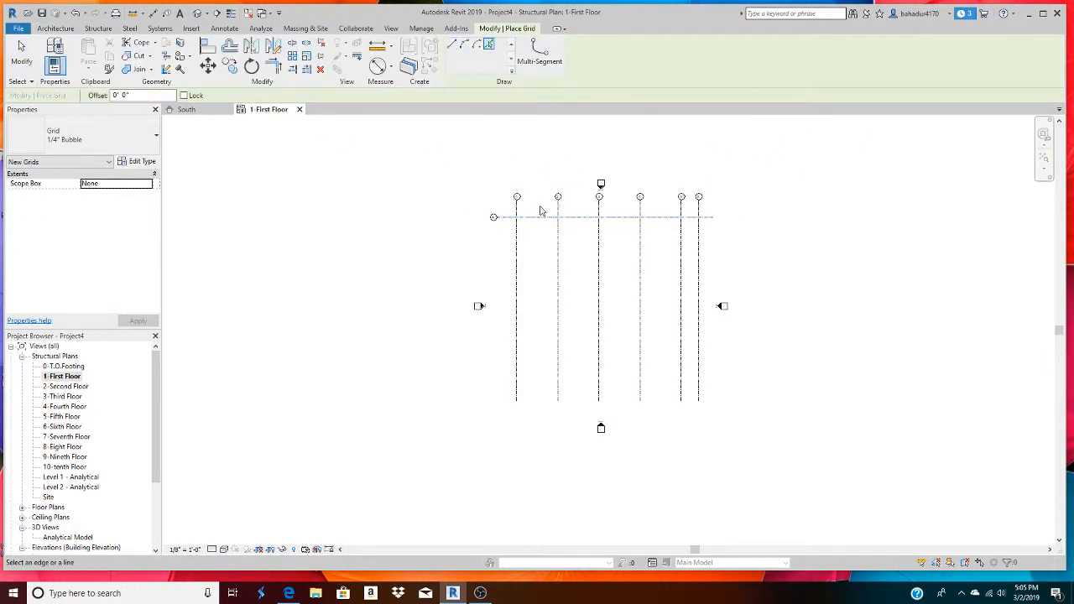
pyautogui.click(139, 94)
pyautogui.write('2\' 1"')
pyautogui.press('Return')
pyautogui.click(122, 95)
pyautogui.write('25')
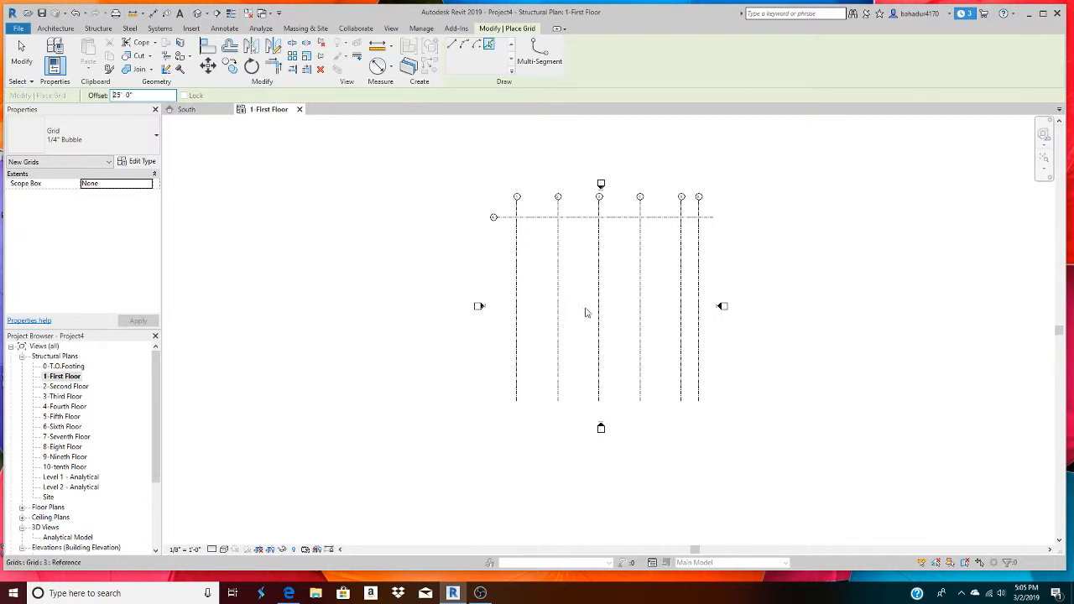
pyautogui.click(583, 224)
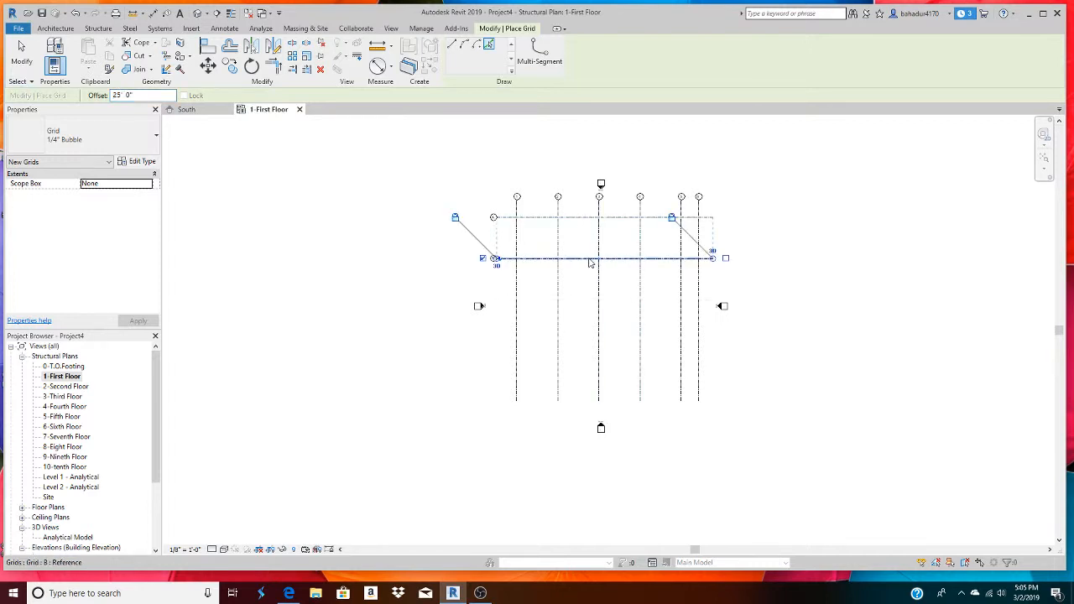
pyautogui.click(590, 263)
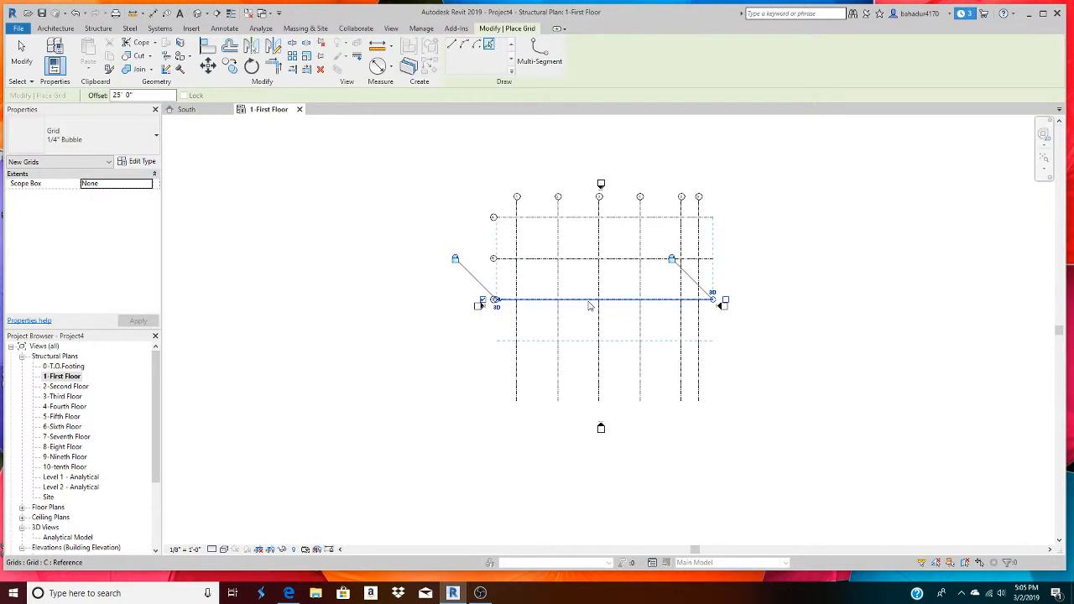
pyautogui.click(590, 304)
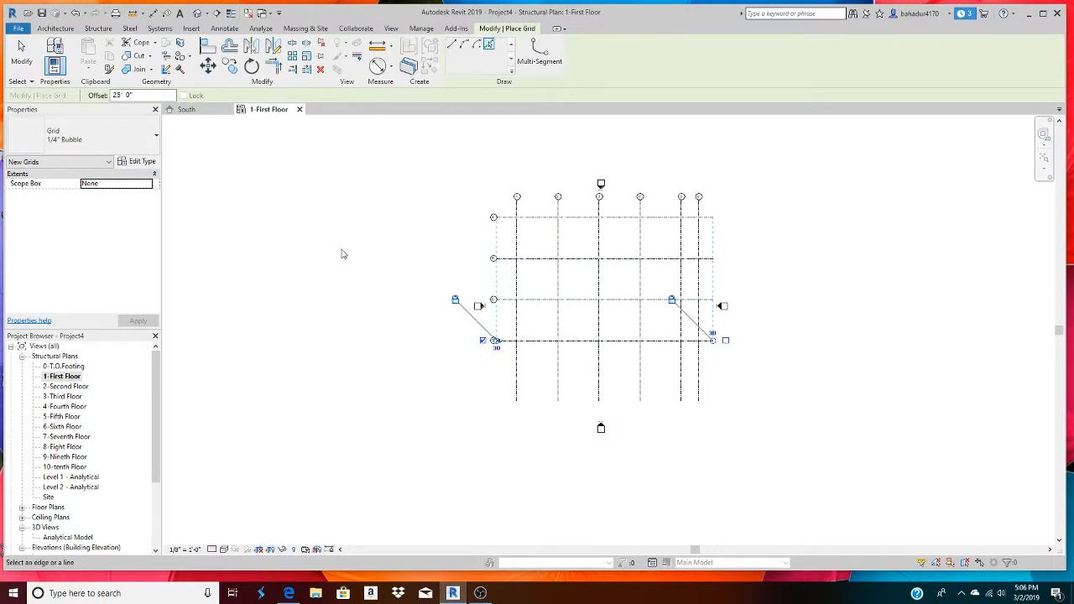
pyautogui.press('Escape')
pyautogui.press('Escape')
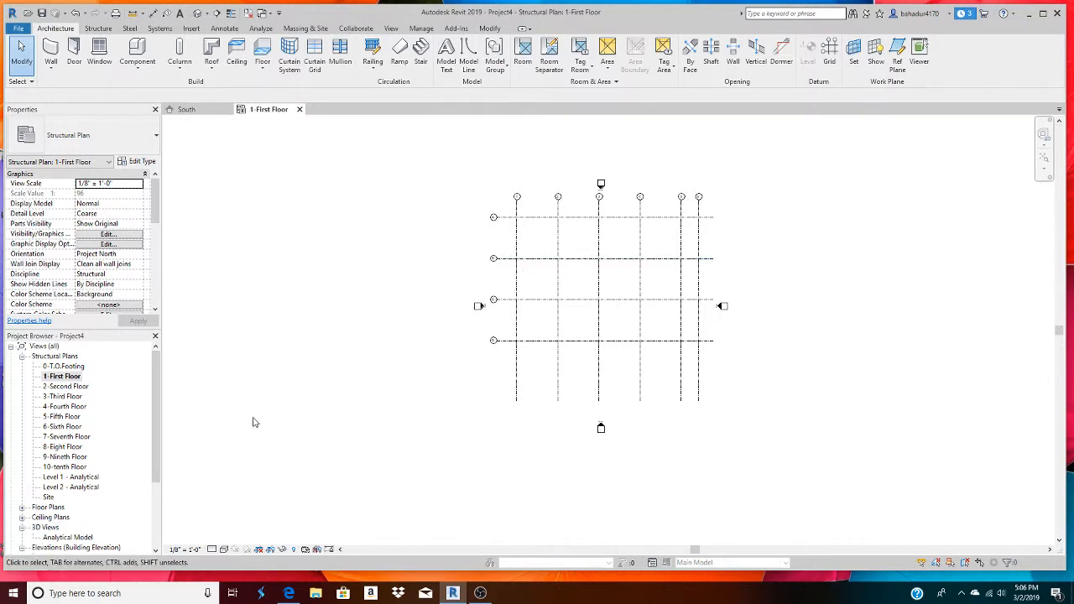
# Widen the Properties and Project Browser palettes slightly and close the South elevation view.
pyautogui.moveTo(162, 457); pyautogui.dragTo(173, 495)
pyautogui.click(167, 465)
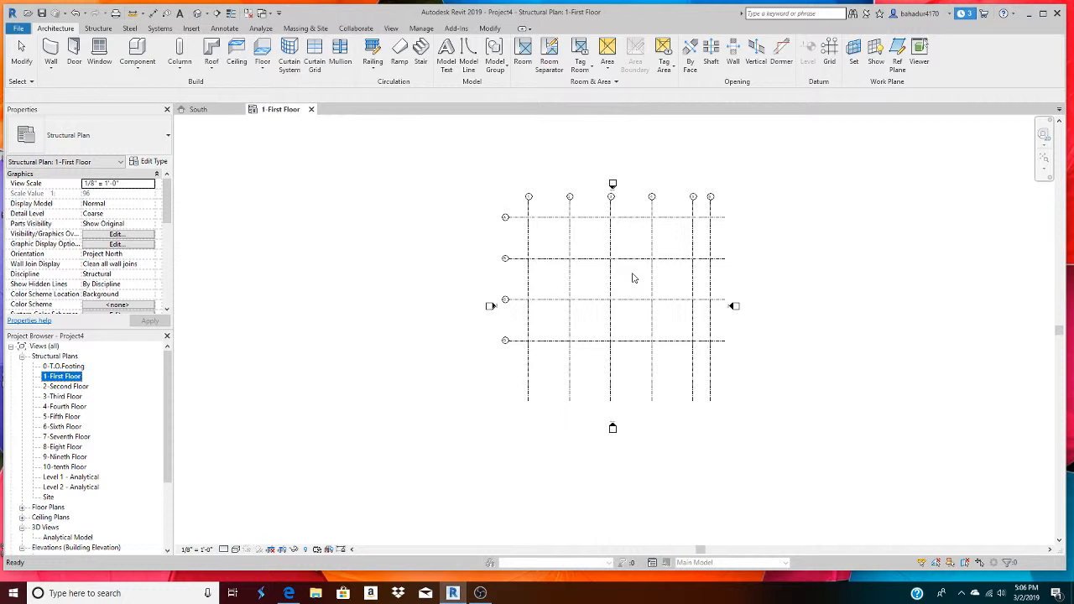
pyautogui.click(107, 29)
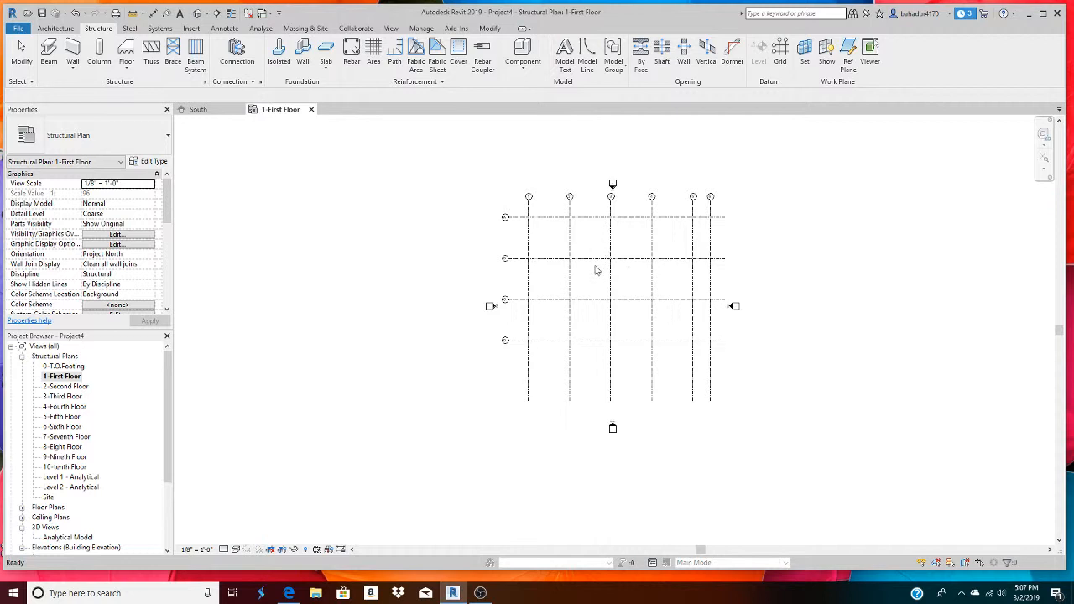
pyautogui.scroll(3, 752, 251)
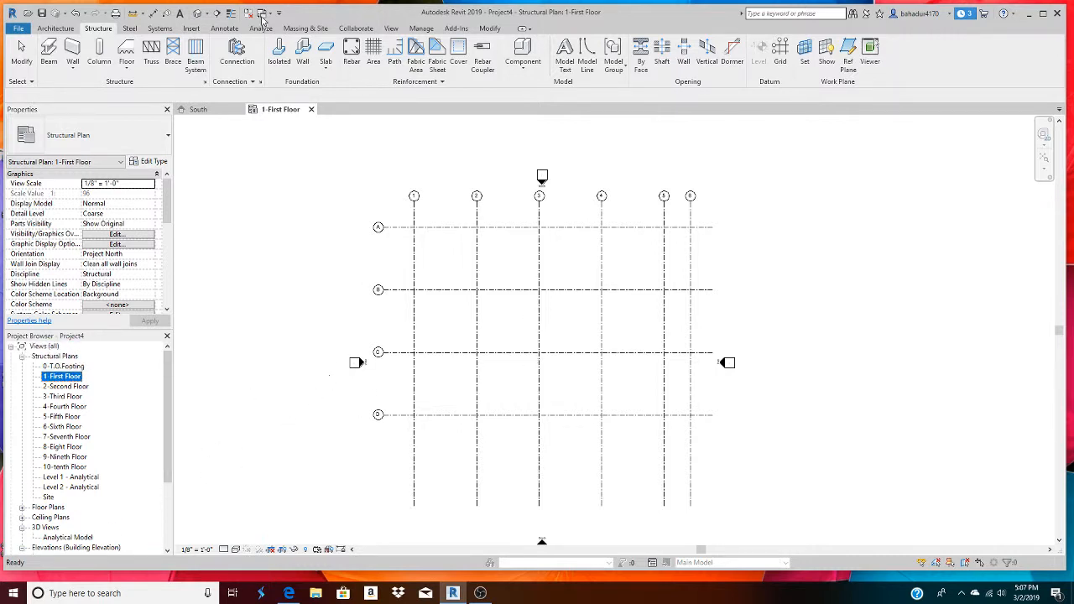
pyautogui.click(228, 112)
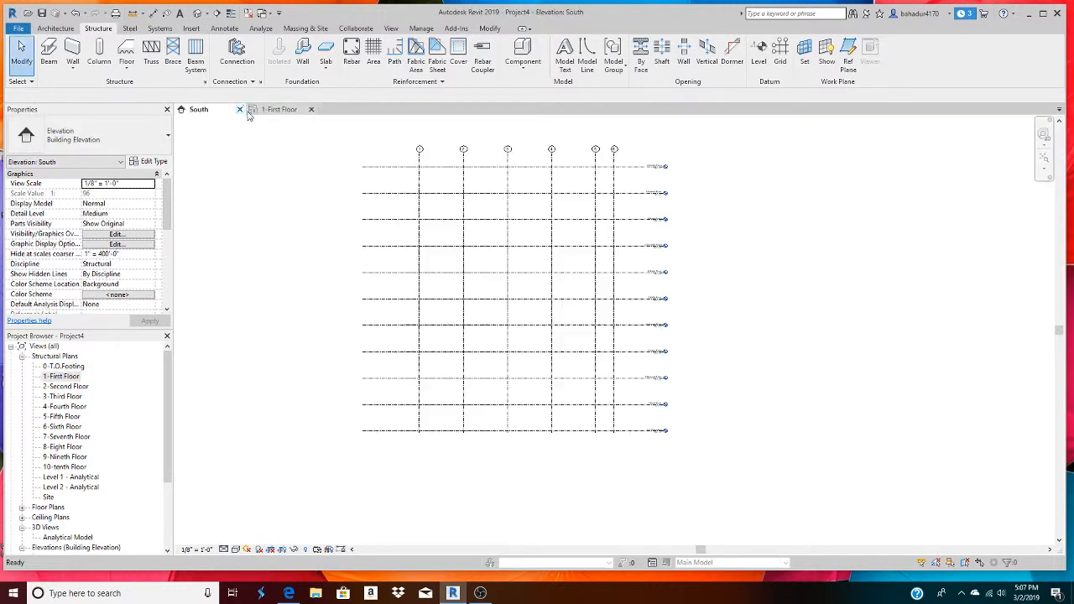
pyautogui.click(240, 110)
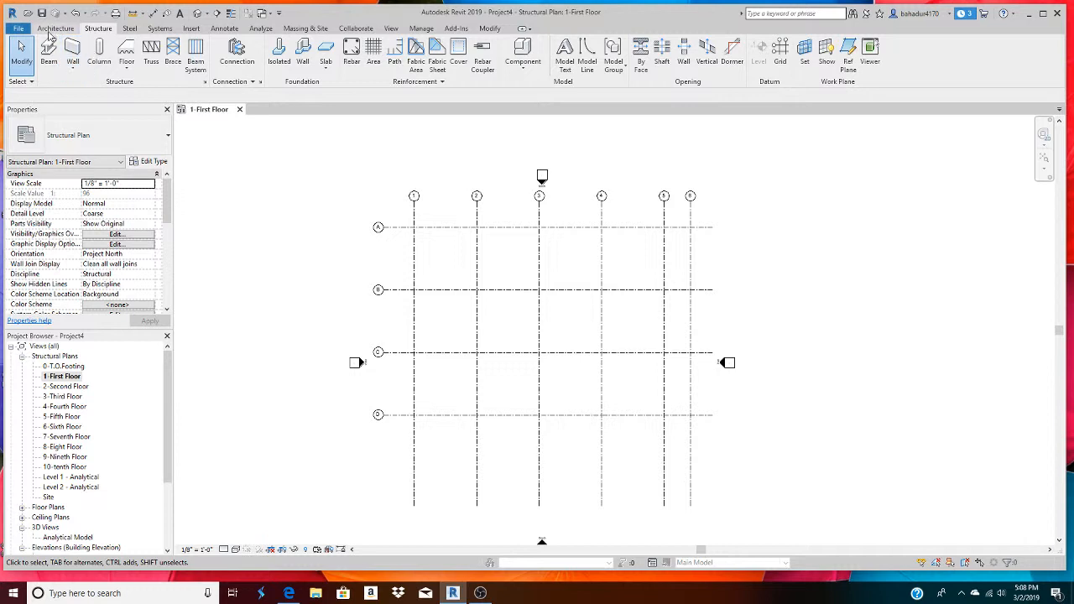
# Start placing a structural column and browse the family library to US Imperial > Structural Columns > Steel.
pyautogui.click(94, 63)
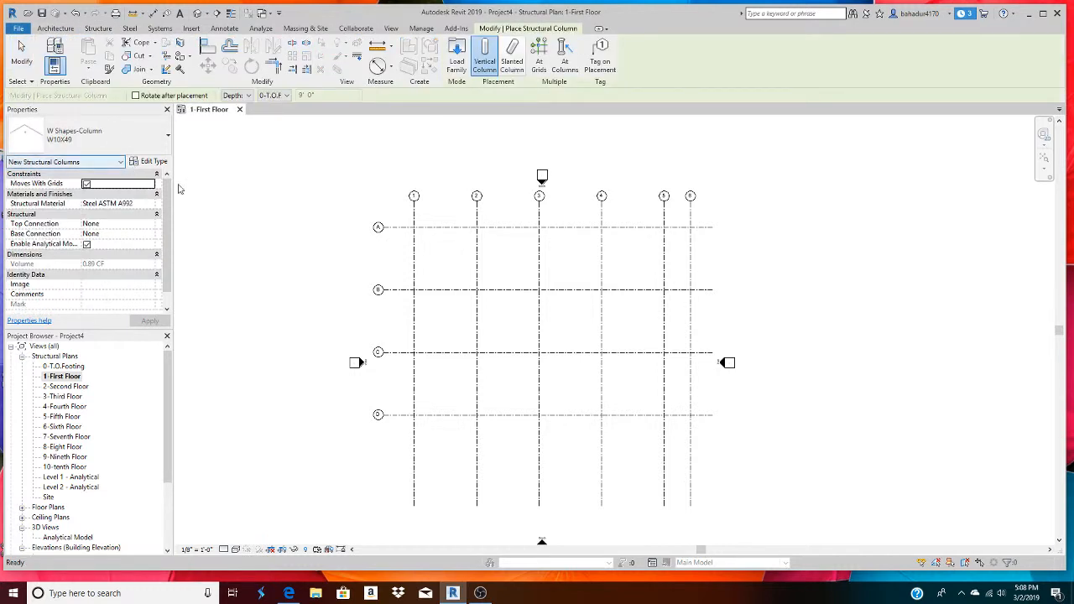
pyautogui.click(145, 143)
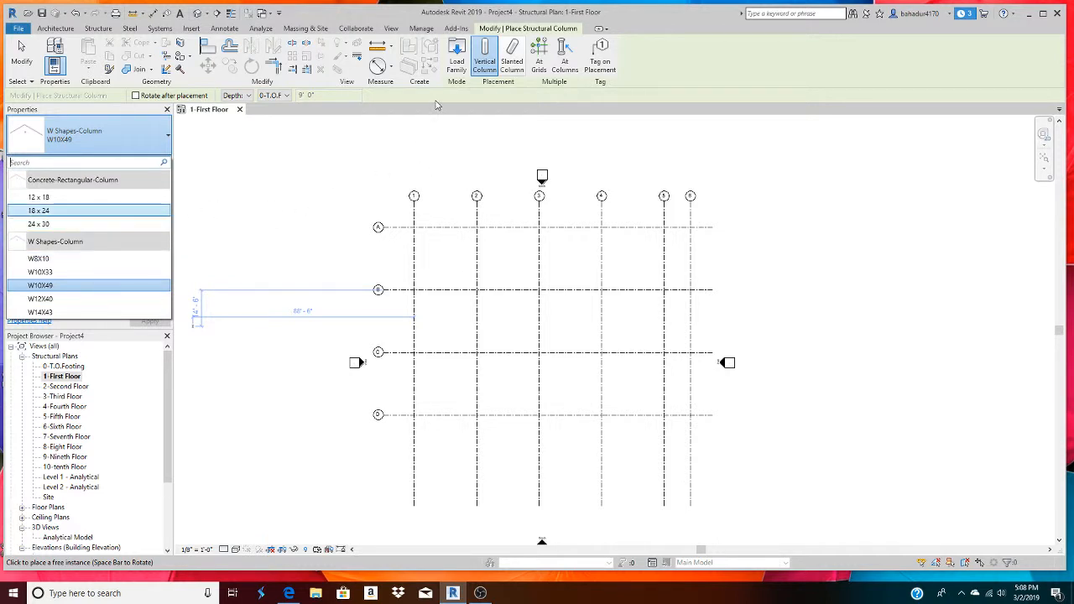
pyautogui.click(456, 71)
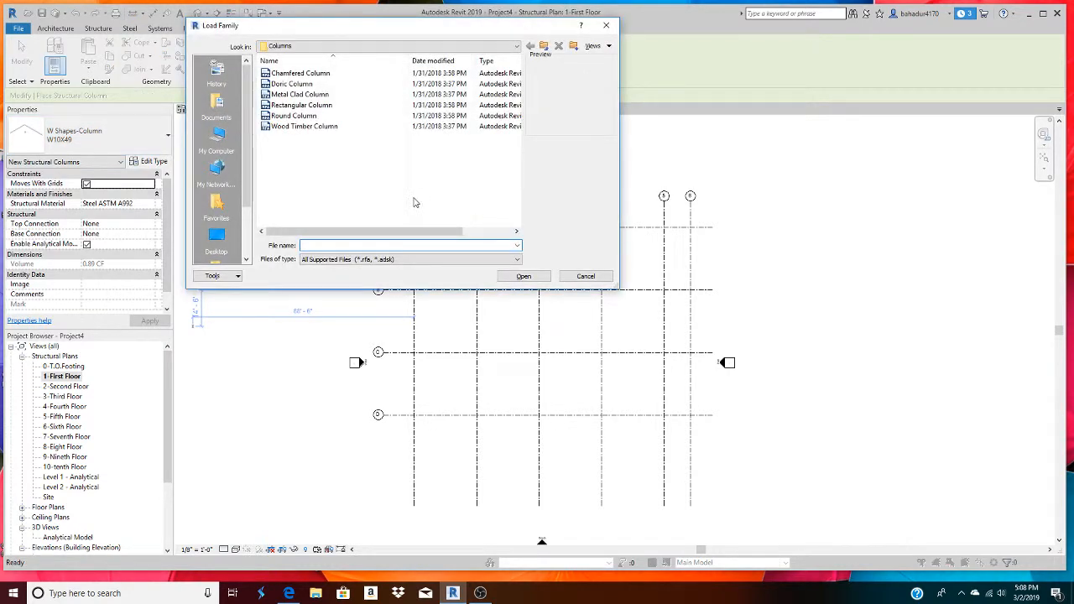
pyautogui.click(543, 46)
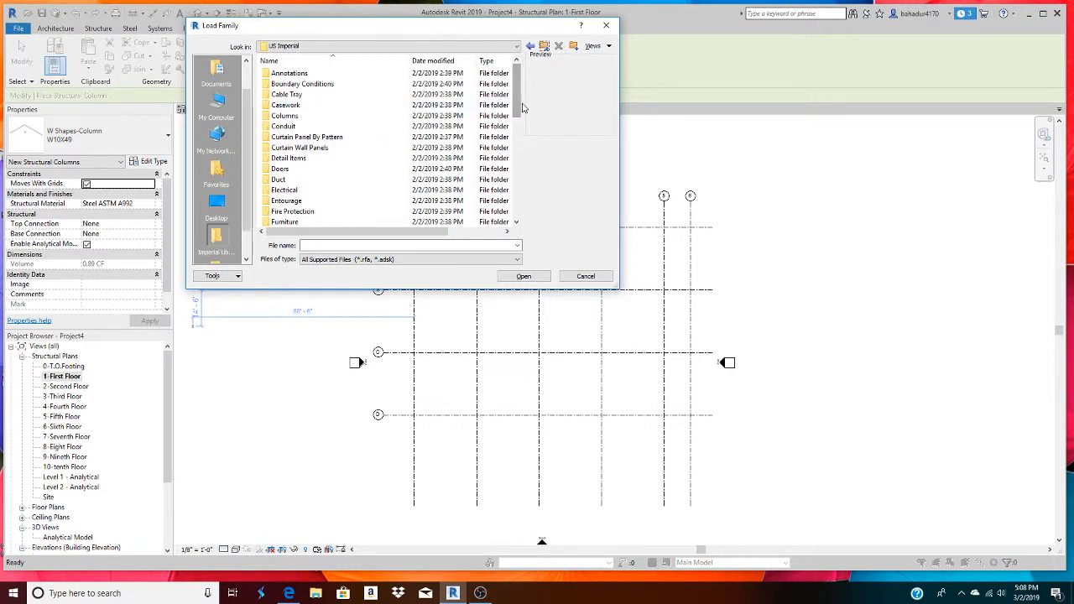
pyautogui.moveTo(520, 106); pyautogui.dragTo(518, 173)
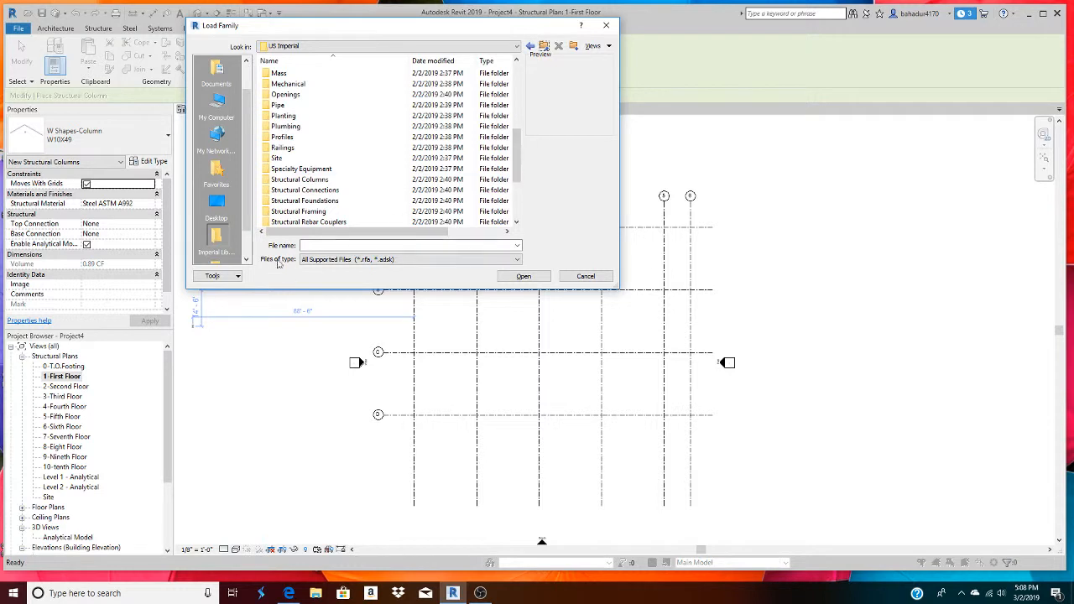
pyautogui.doubleClick(316, 181)
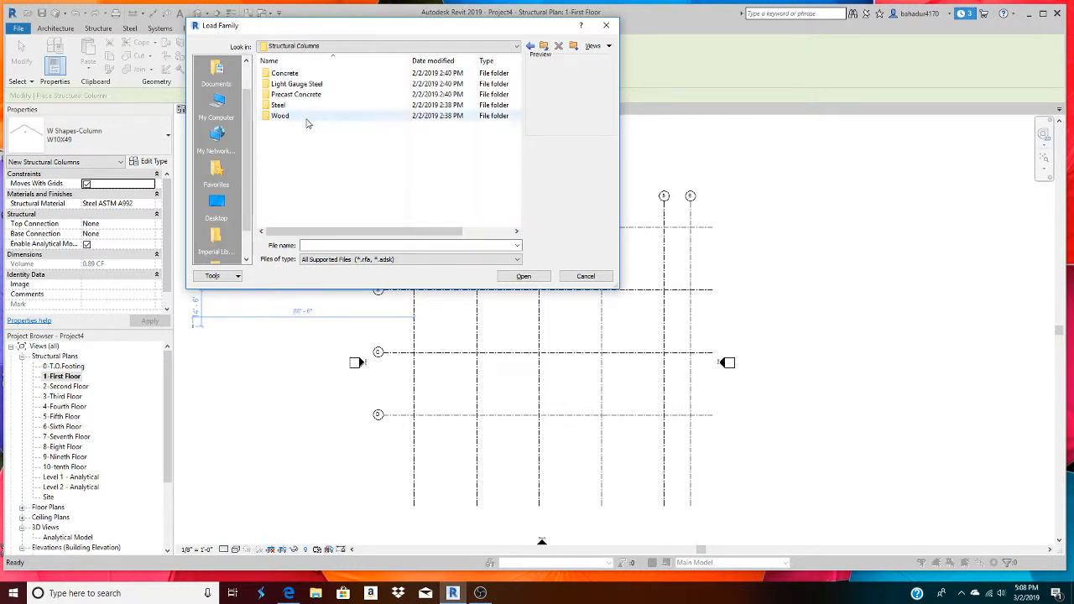
pyautogui.doubleClick(280, 104)
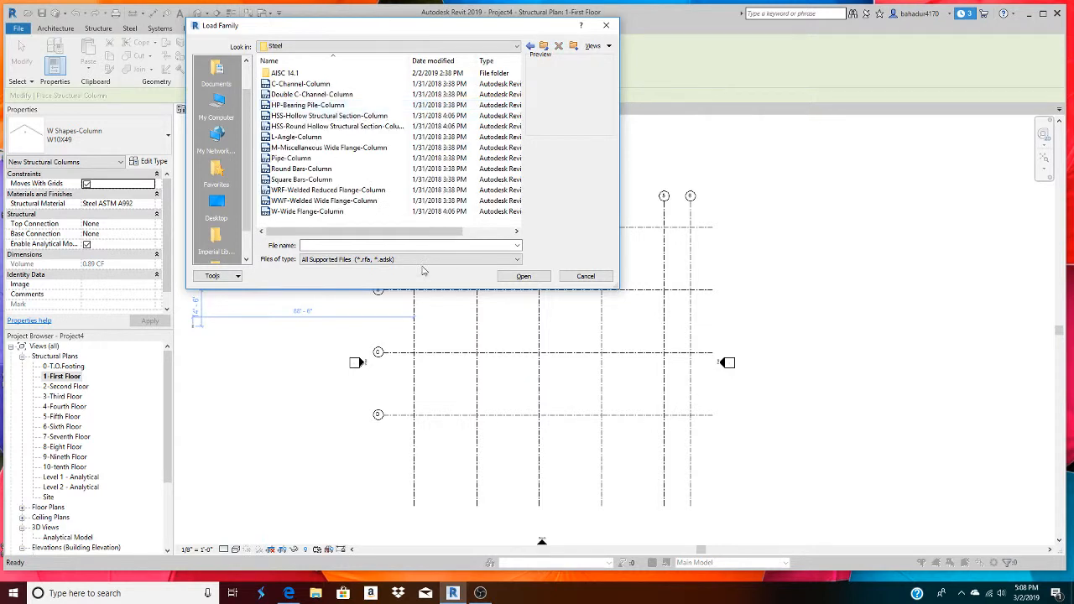
# Preview the wide flange column families and open WWF-Welded Wide Flange-Column for loading.
pyautogui.click(322, 212)
pyautogui.click(313, 202)
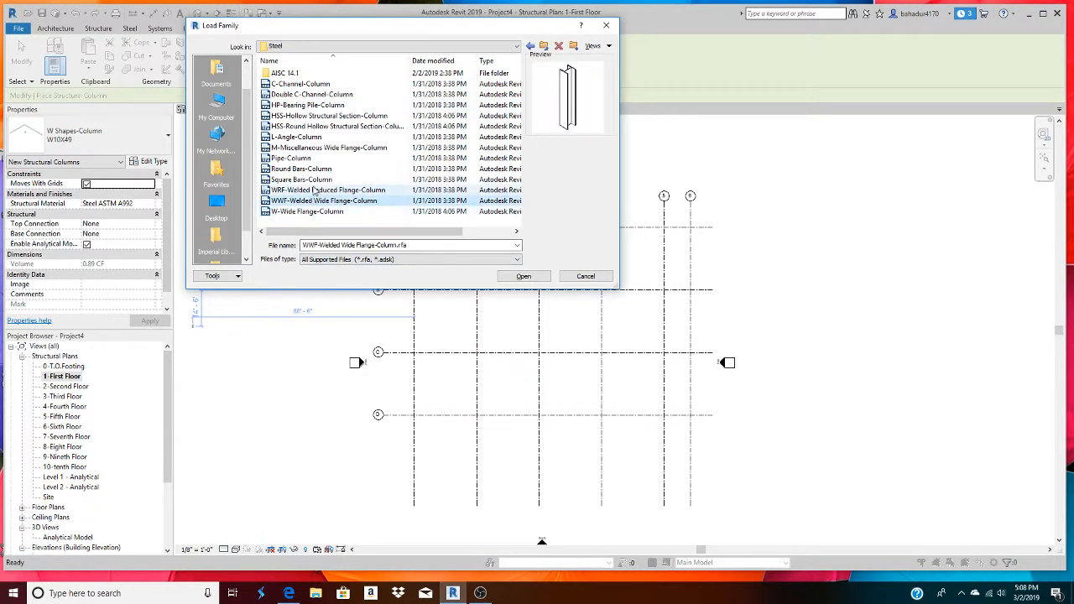
pyautogui.click(315, 190)
pyautogui.click(316, 212)
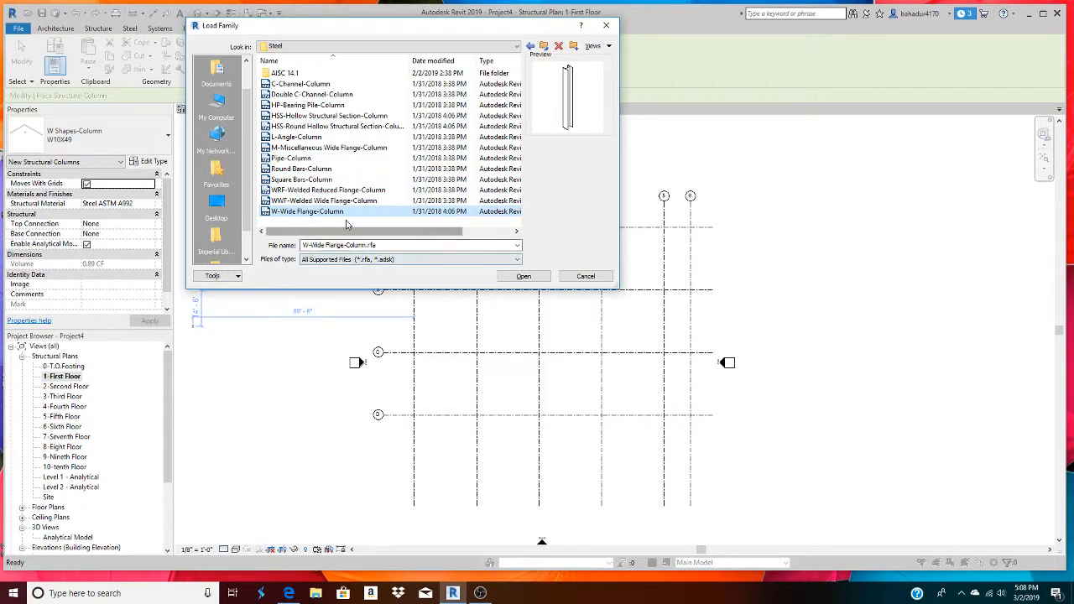
pyautogui.click(324, 201)
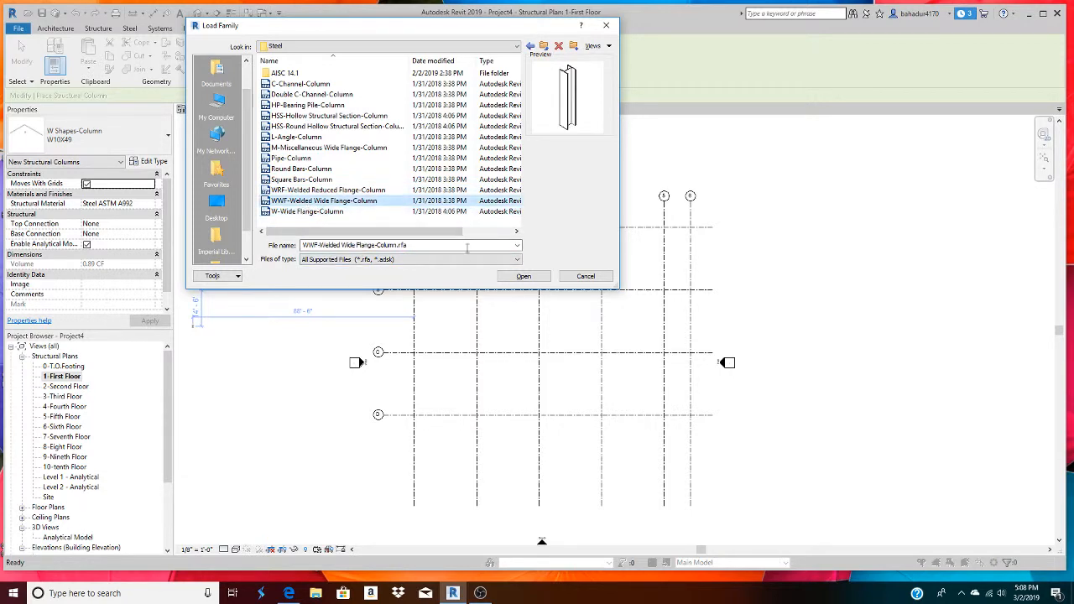
pyautogui.click(524, 277)
# Load the WWF18x337 type of the welded wide flange column family.
pyautogui.scroll(-10, 535, 346)
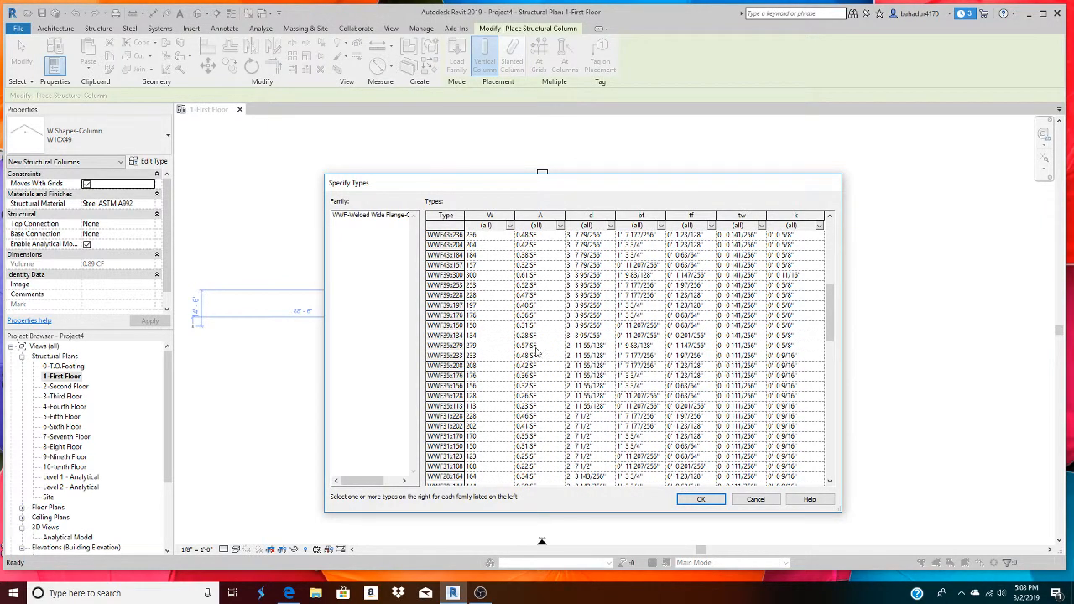
pyautogui.scroll(-10, 536, 351)
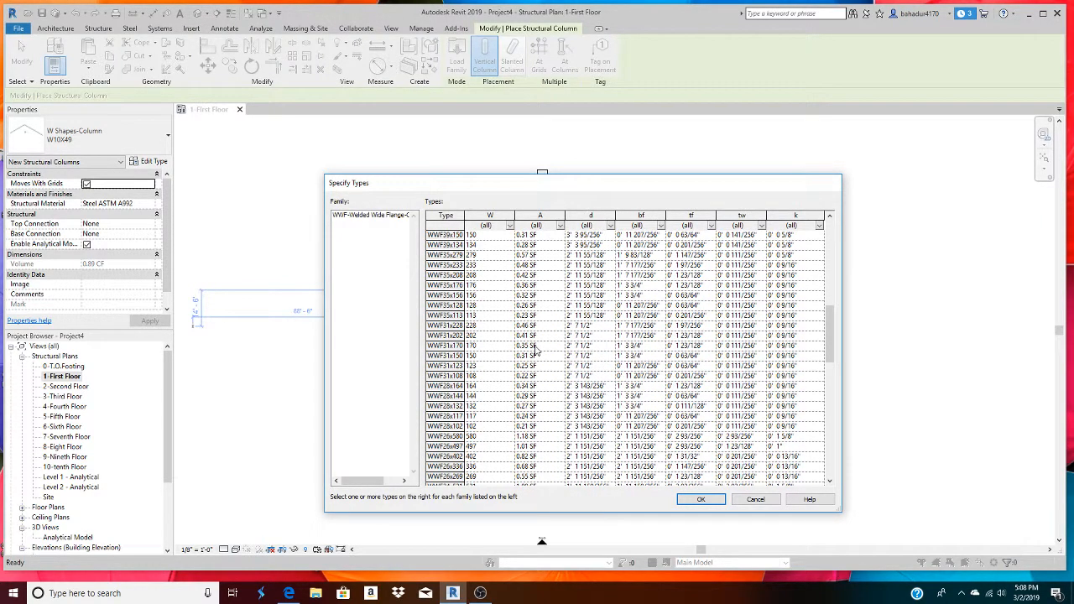
pyautogui.scroll(-8, 531, 351)
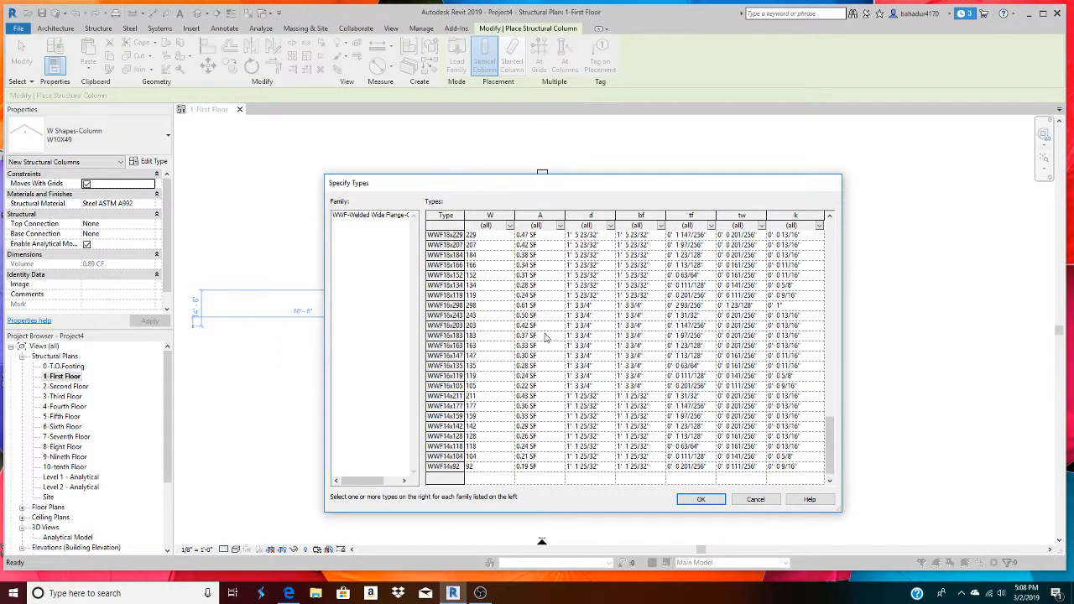
pyautogui.scroll(4, 538, 339)
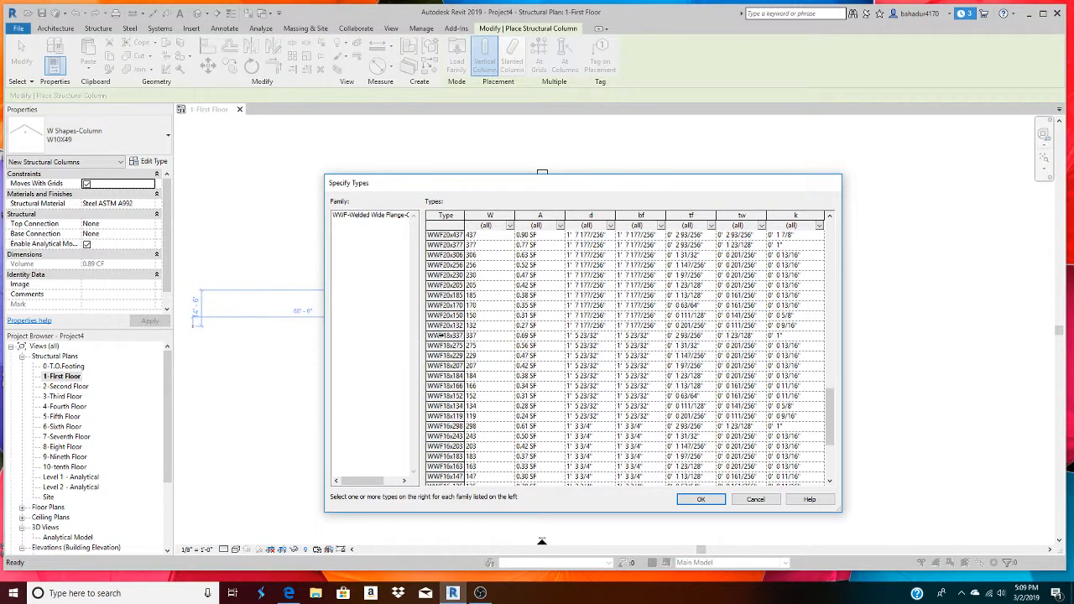
pyautogui.click(438, 335)
pyautogui.click(701, 499)
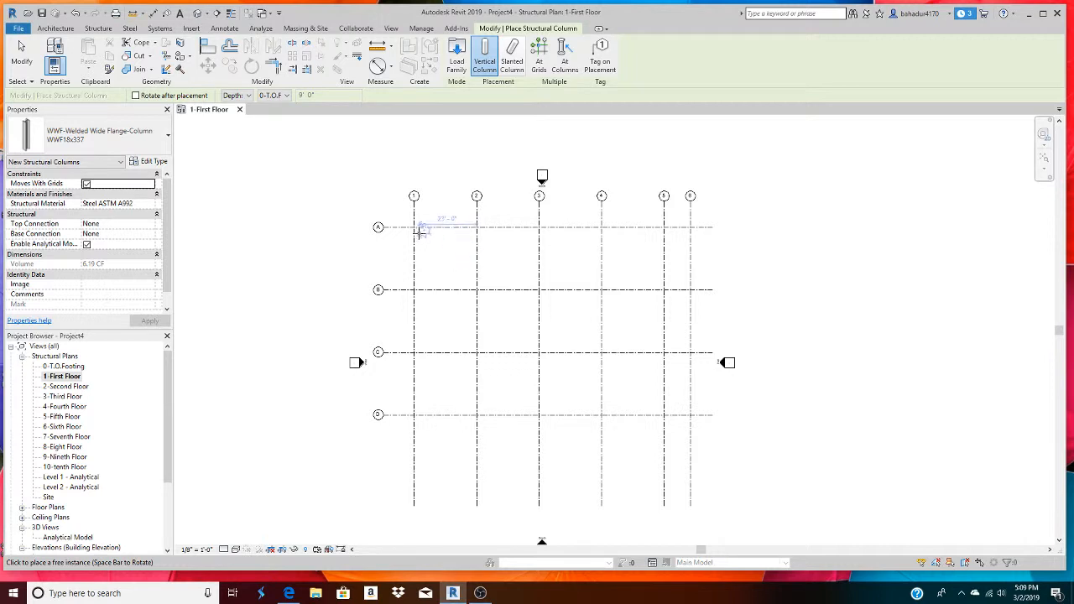
# Place WWF18x337 columns where grid A crosses grids 1, 2 and 3.
pyautogui.scroll(4, 420, 231)
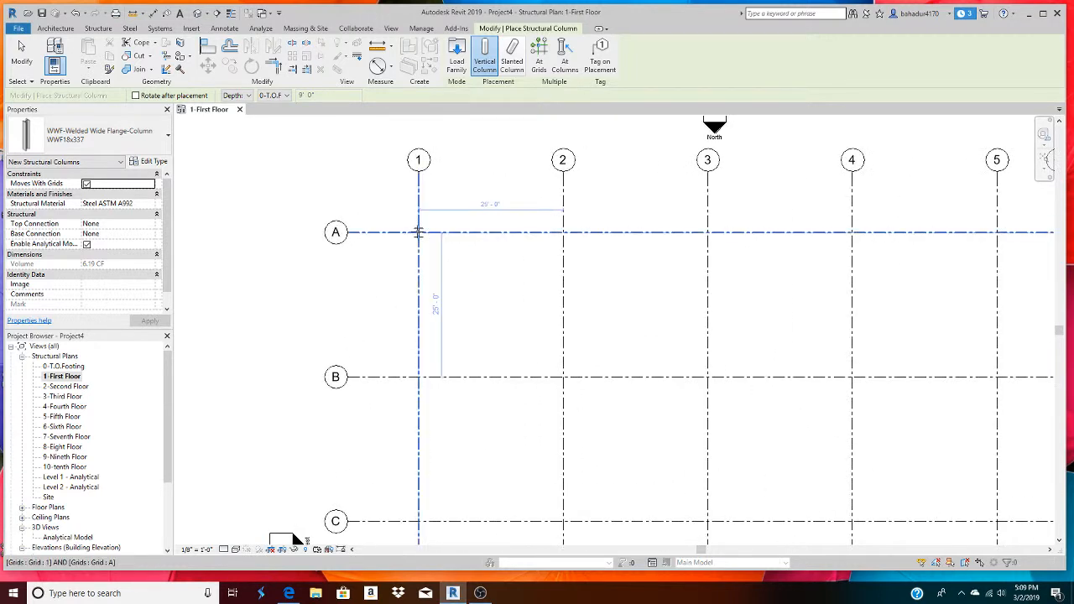
pyautogui.click(418, 232)
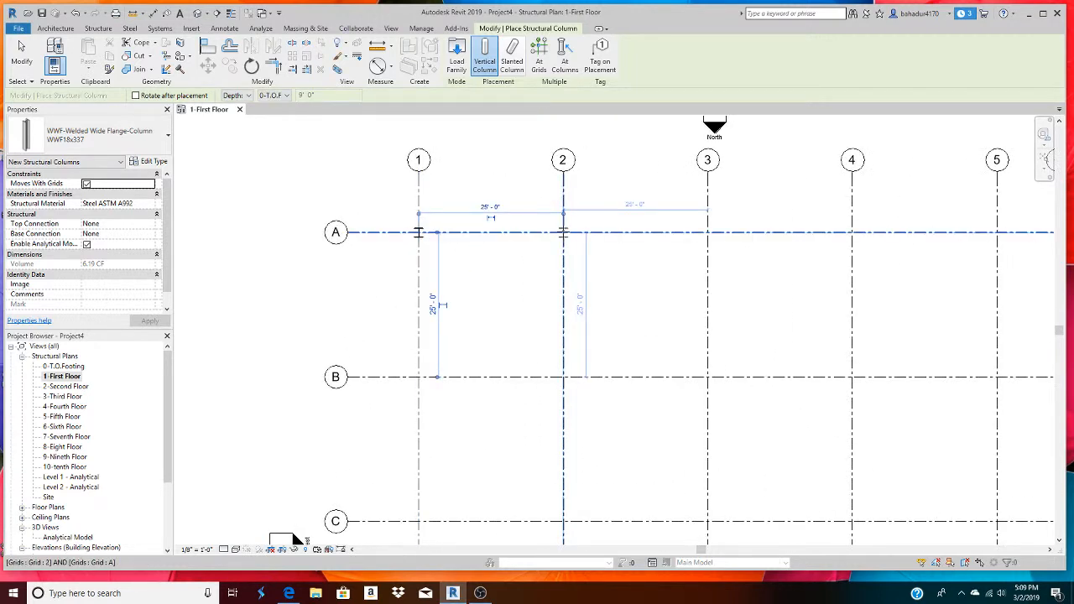
pyautogui.click(563, 233)
pyautogui.click(707, 232)
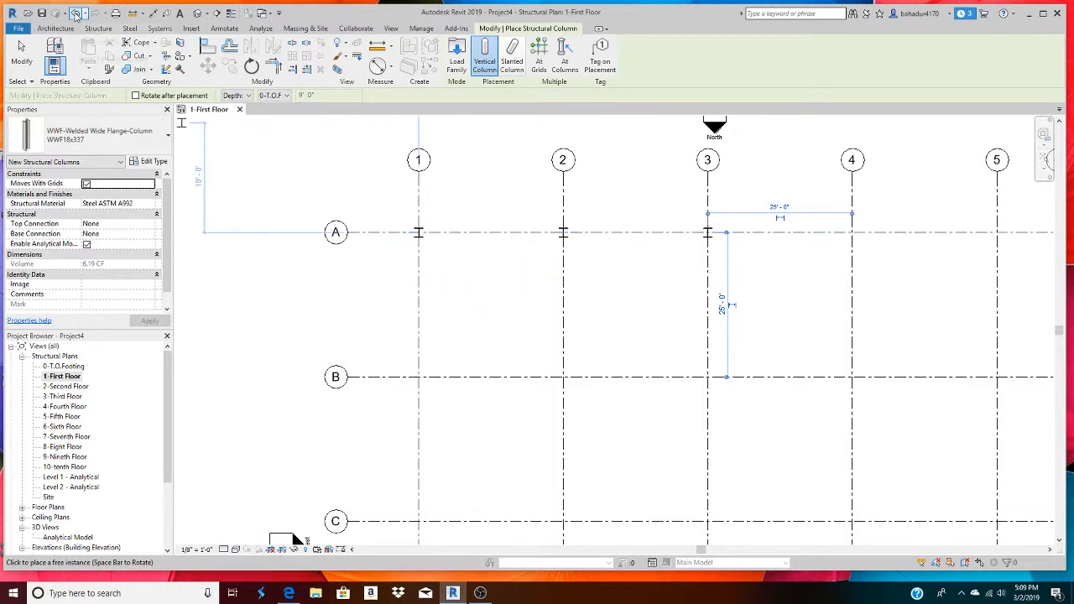
# Undo the three column placements along grid A.
pyautogui.click(75, 14)
pyautogui.click(76, 14)
pyautogui.click(76, 13)
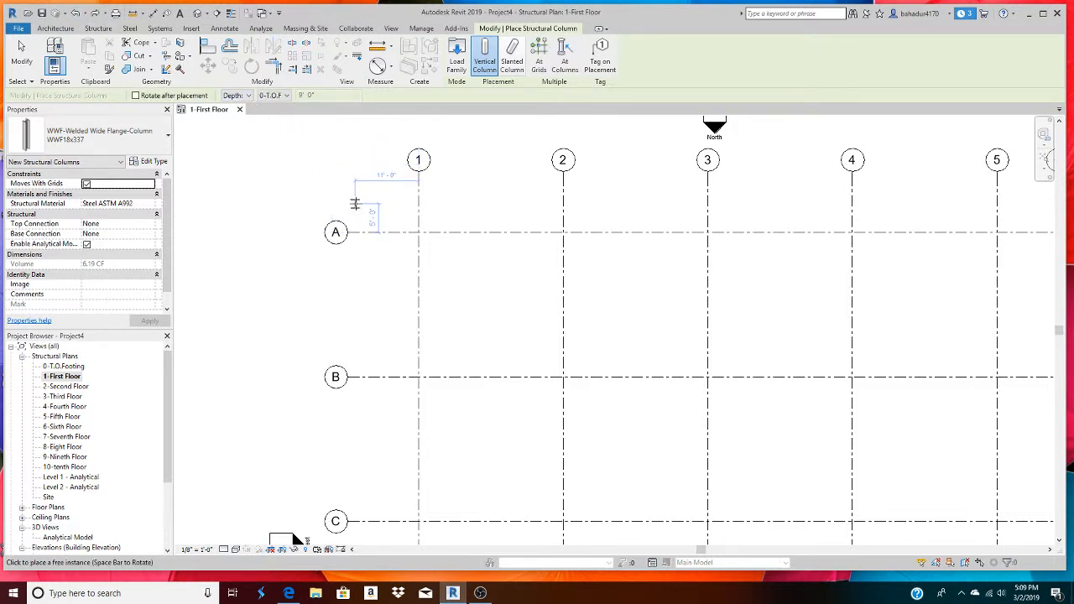
# Switch the column placement to Height and try out a single column at intersection A-1, undoing it.
pyautogui.click(245, 95)
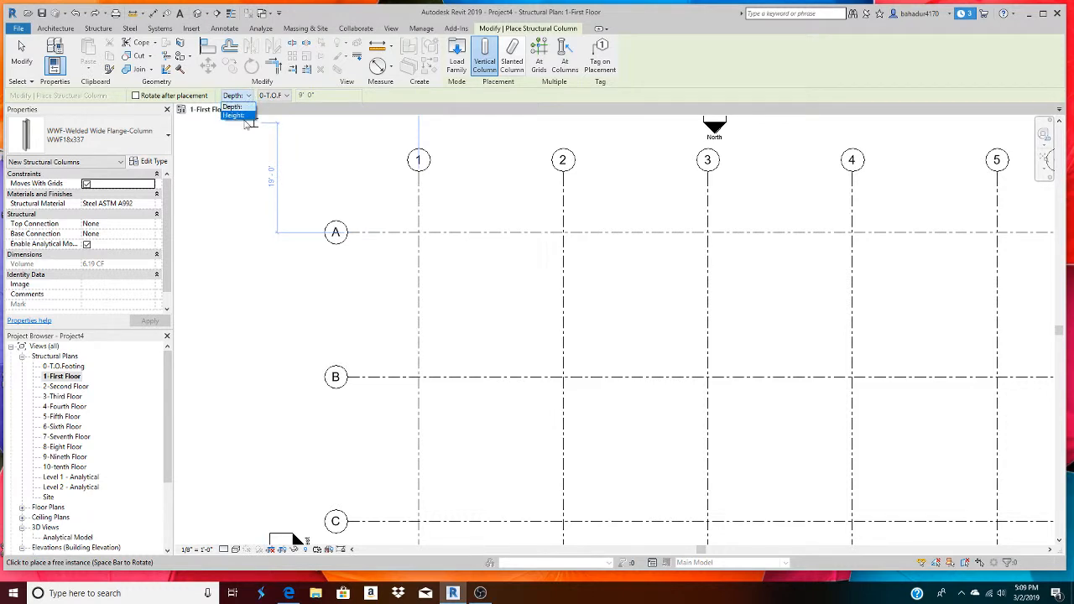
pyautogui.click(238, 116)
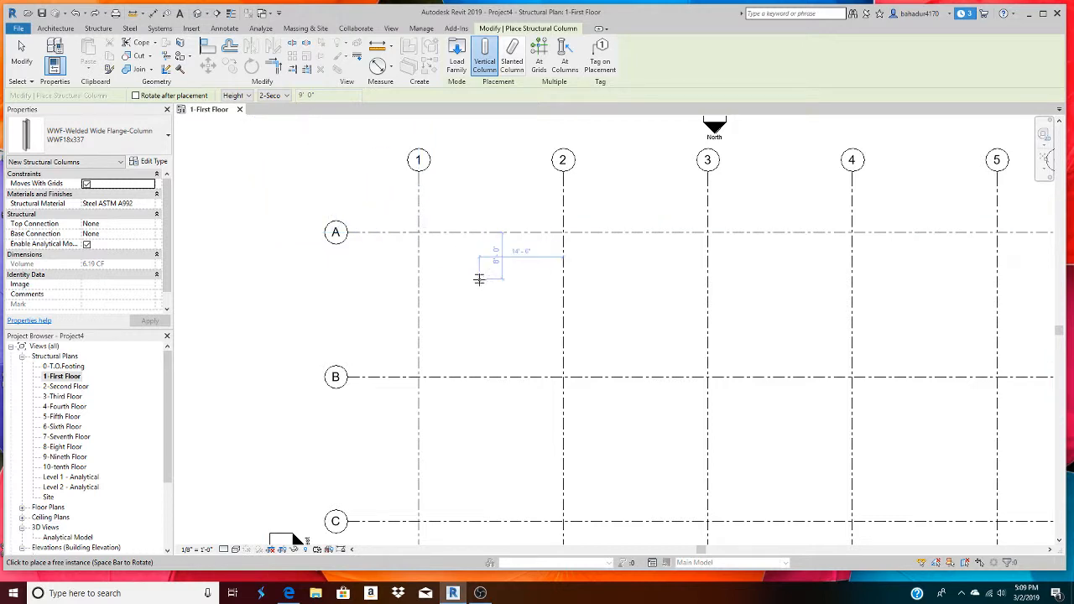
pyautogui.click(419, 233)
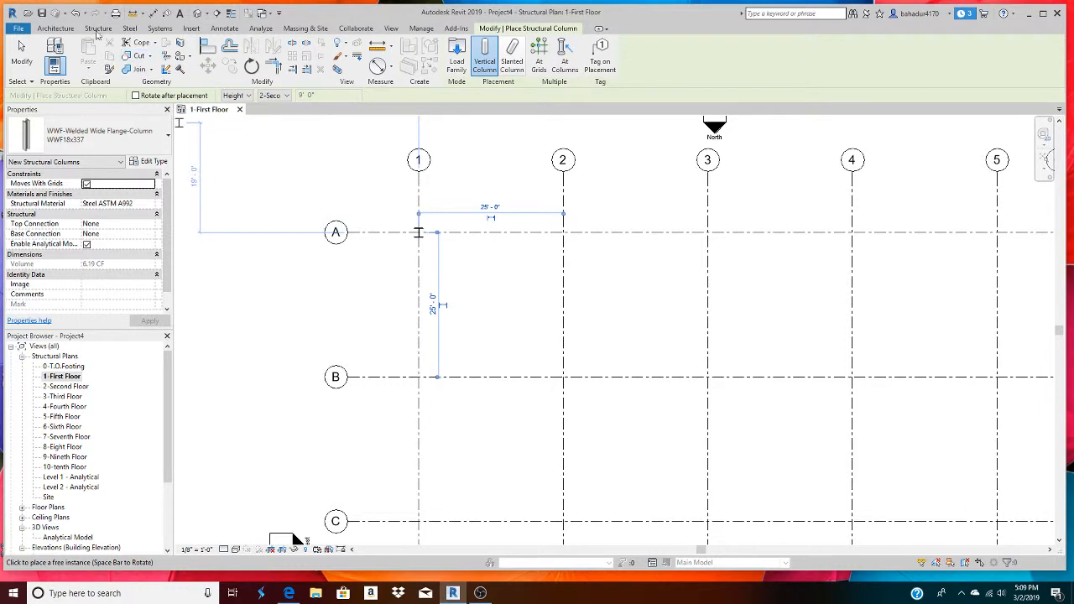
pyautogui.click(74, 13)
# Try to place columns at the grid intersections with At Grids by window-selecting grids 1 to 5 and A to D.
pyautogui.scroll(-3, 532, 276)
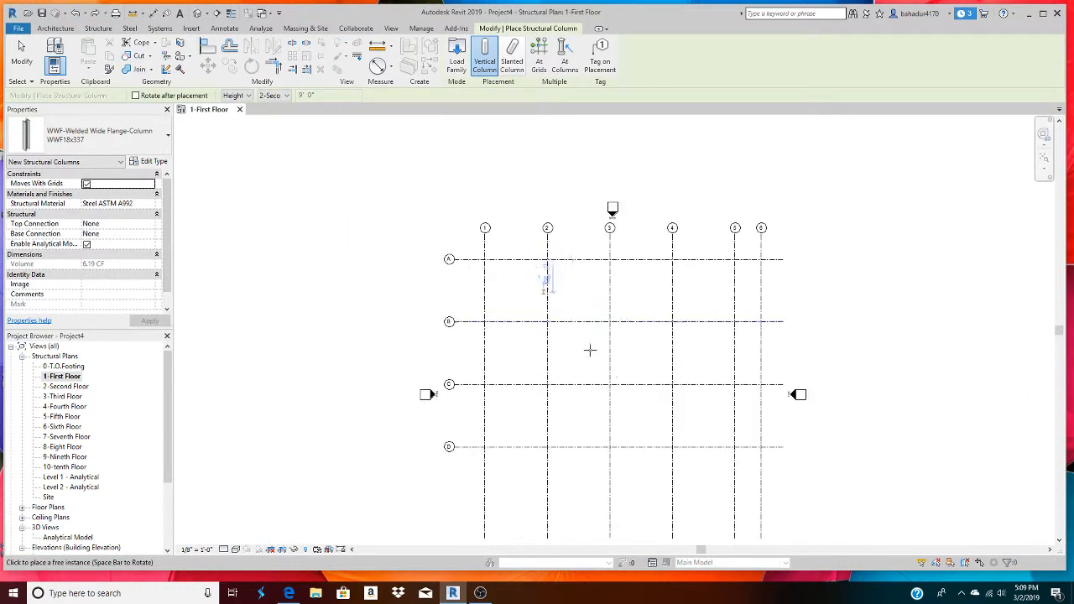
pyautogui.scroll(-2, 664, 388)
pyautogui.scroll(3, 816, 435)
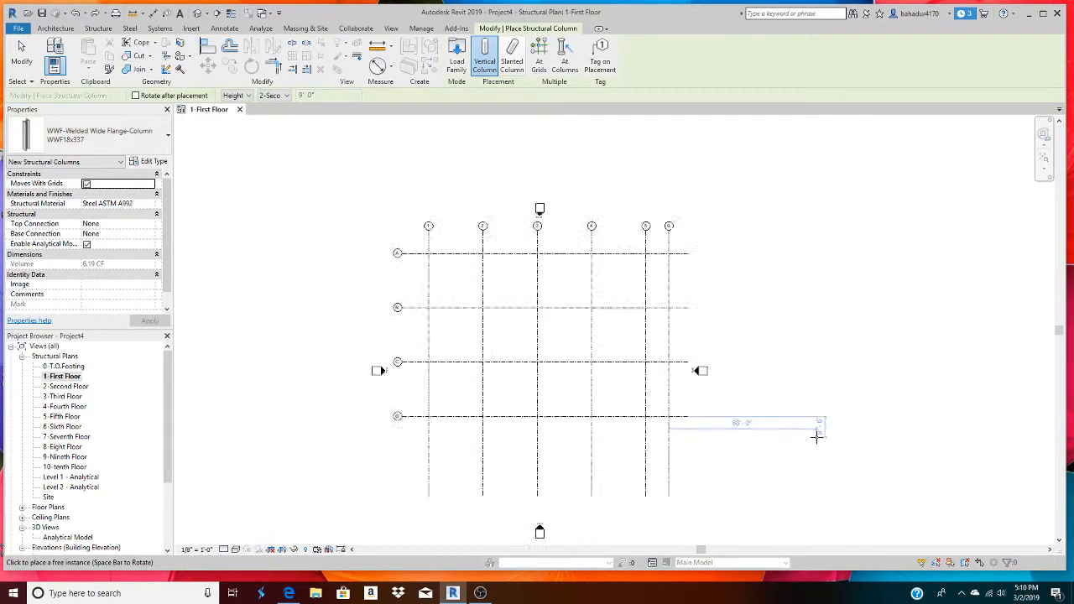
pyautogui.scroll(1, 544, 244)
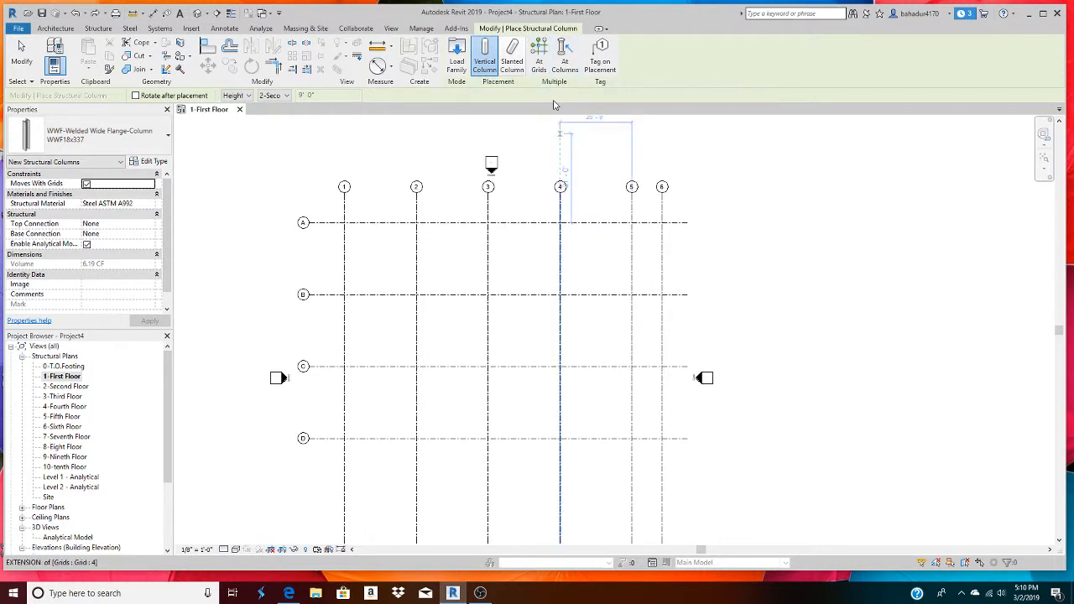
pyautogui.click(542, 67)
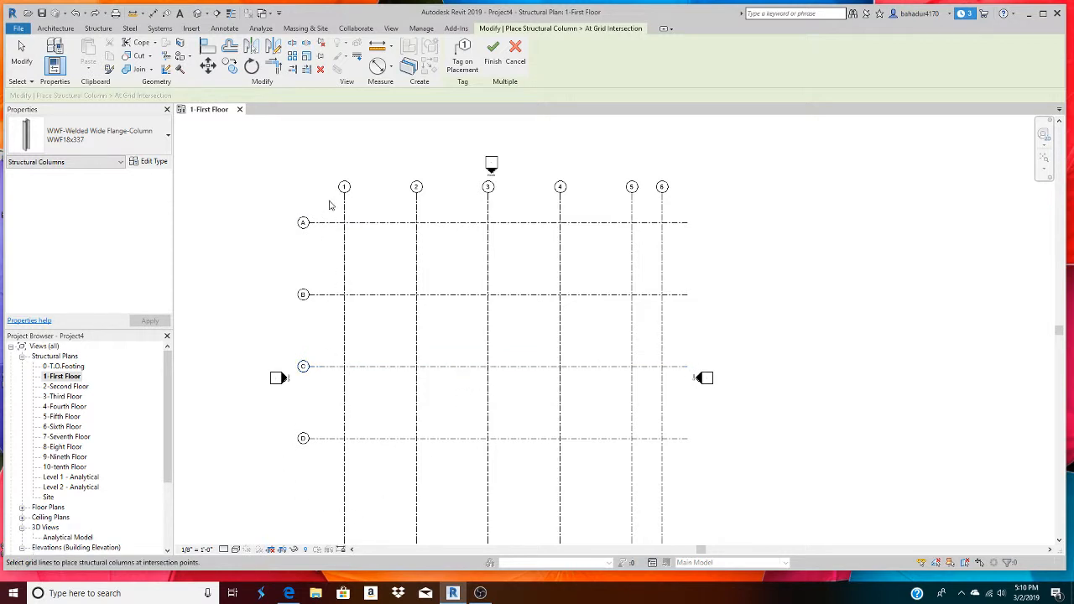
pyautogui.moveTo(329, 201); pyautogui.dragTo(664, 506)
pyautogui.moveTo(320, 475); pyautogui.dragTo(650, 206)
pyautogui.click(493, 54)
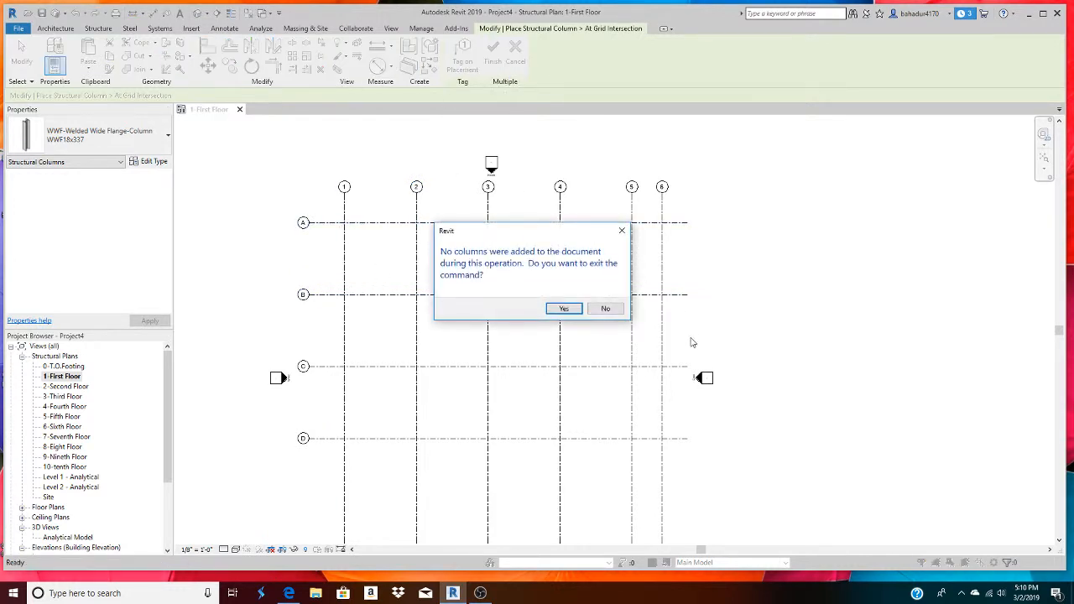
pyautogui.click(604, 309)
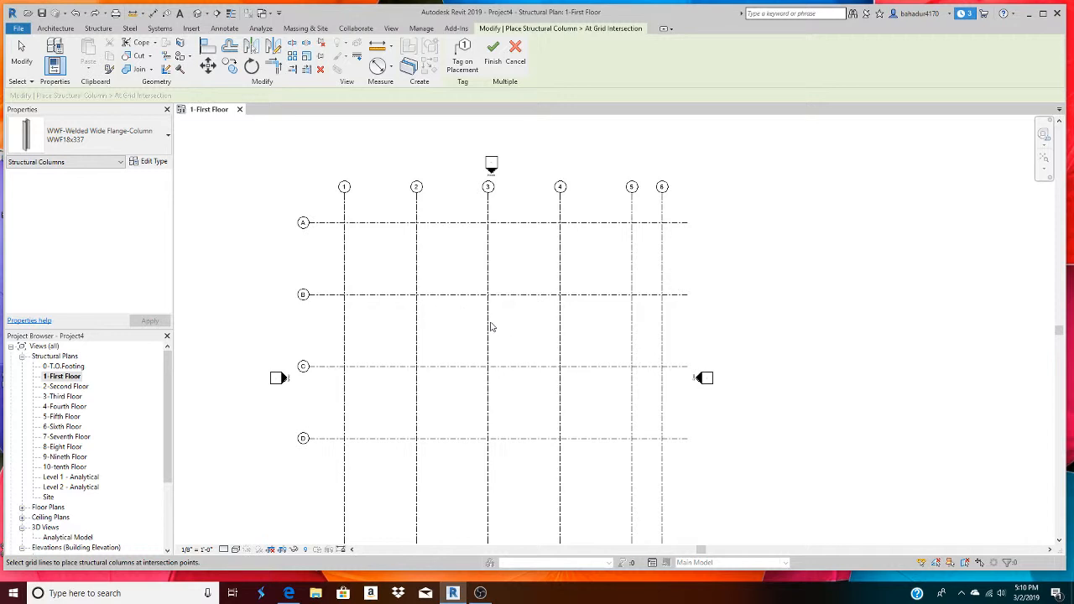
pyautogui.click(515, 52)
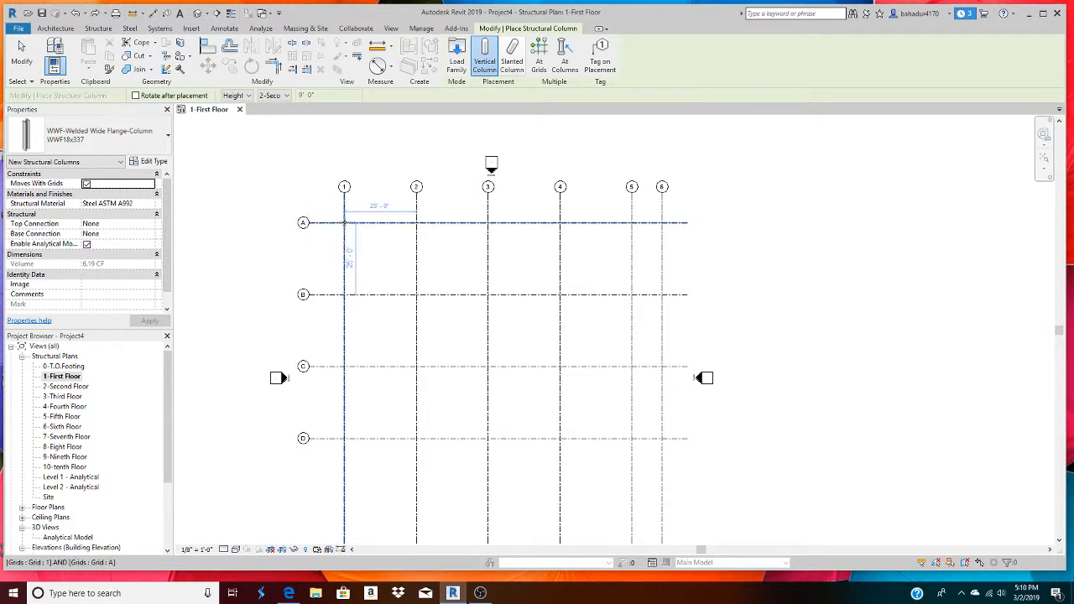
# Place WWF18x337 columns with At Grids at all intersections of grids 1 to 5 and A to D, and open the default 3D view.
pyautogui.scroll(2, 332, 225)
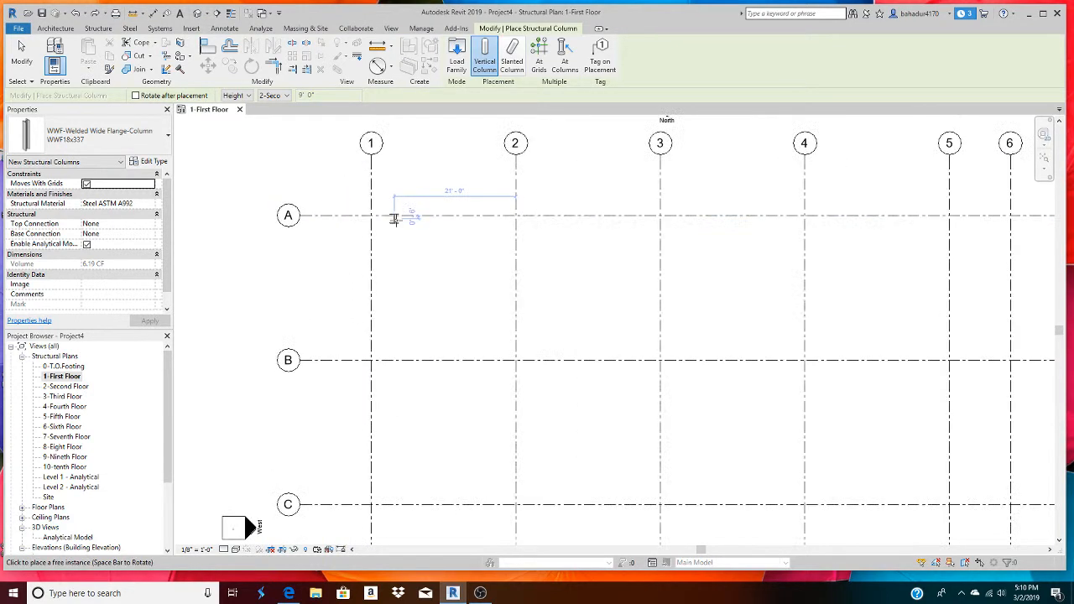
pyautogui.scroll(-2, 394, 220)
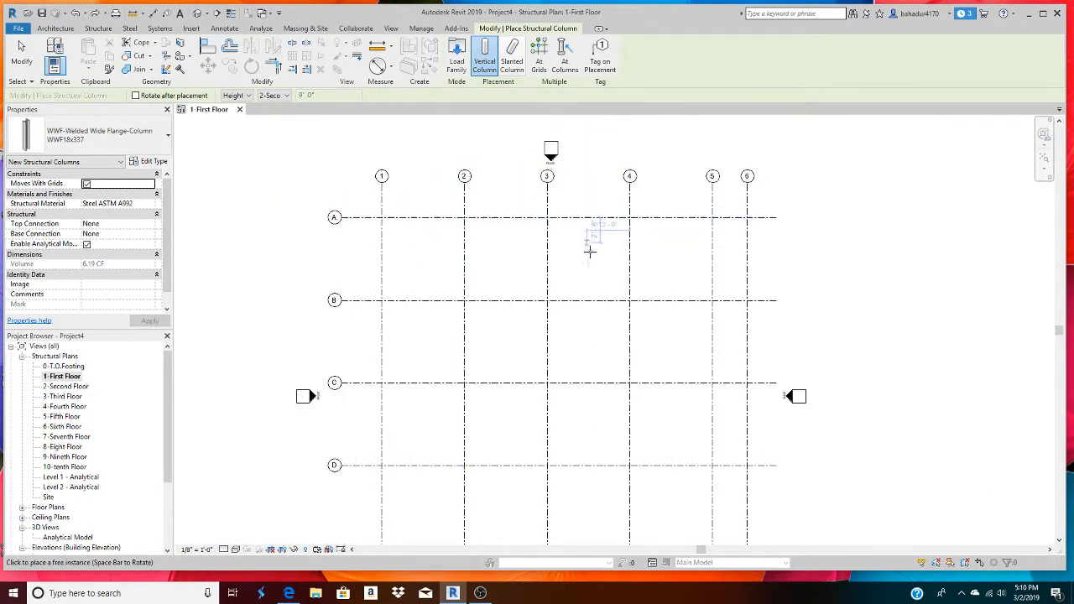
pyautogui.click(539, 59)
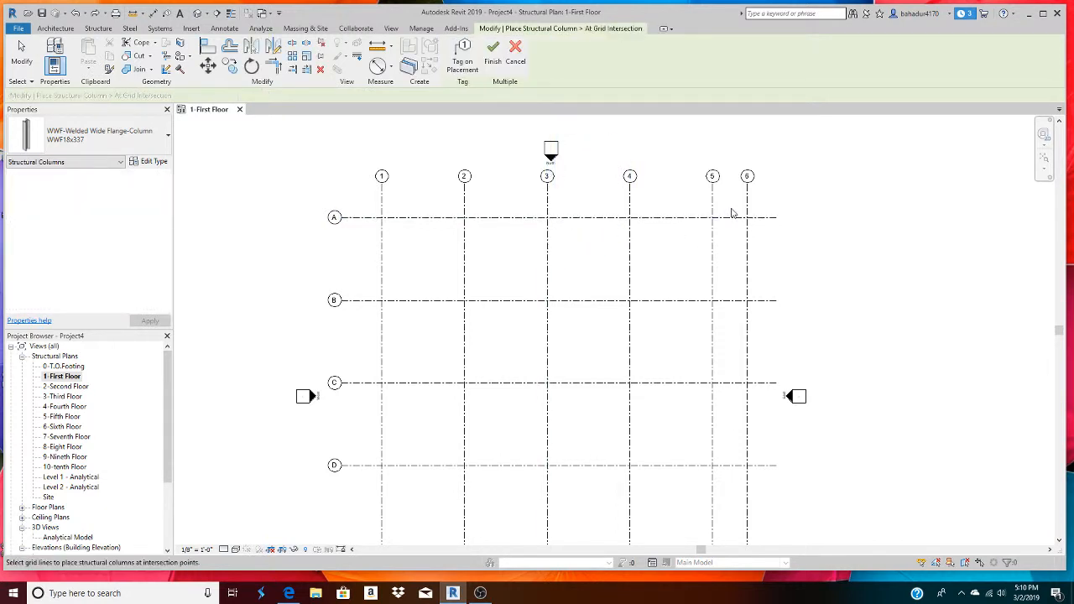
pyautogui.moveTo(731, 210); pyautogui.dragTo(374, 484)
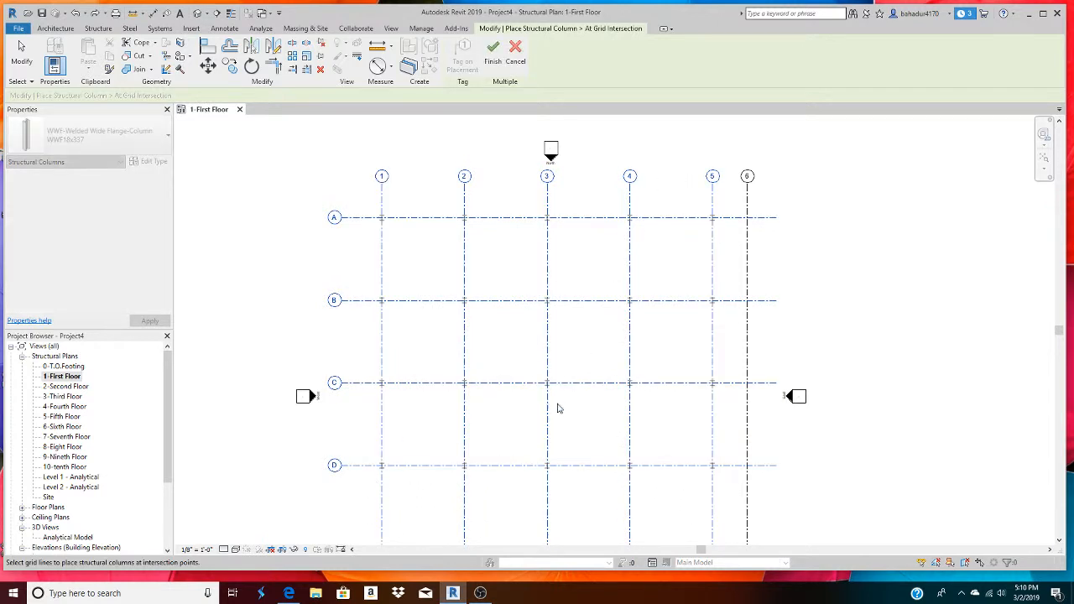
pyautogui.click(493, 52)
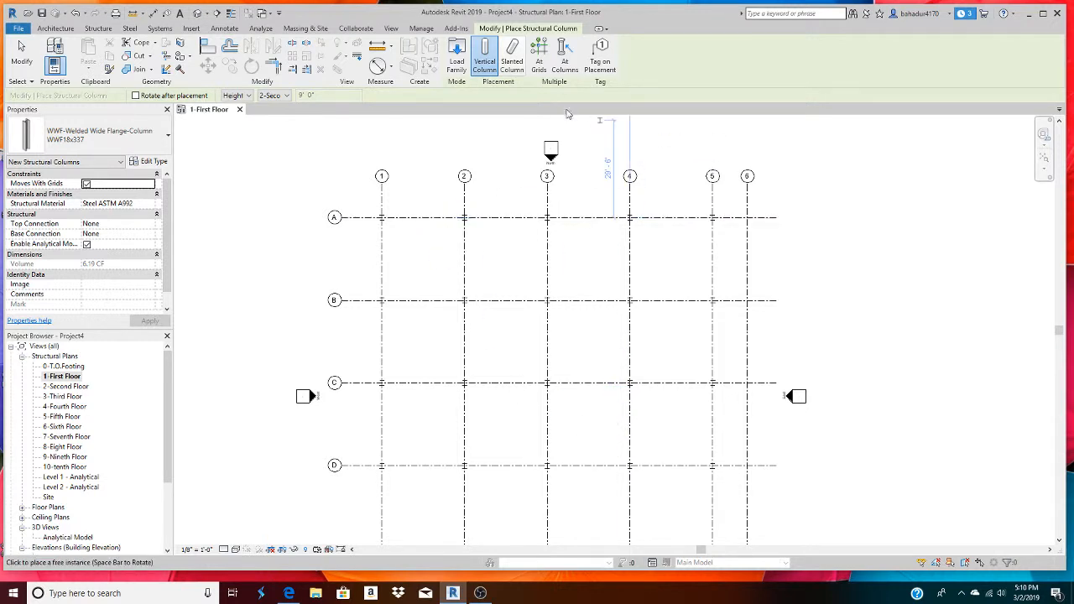
pyautogui.click(198, 13)
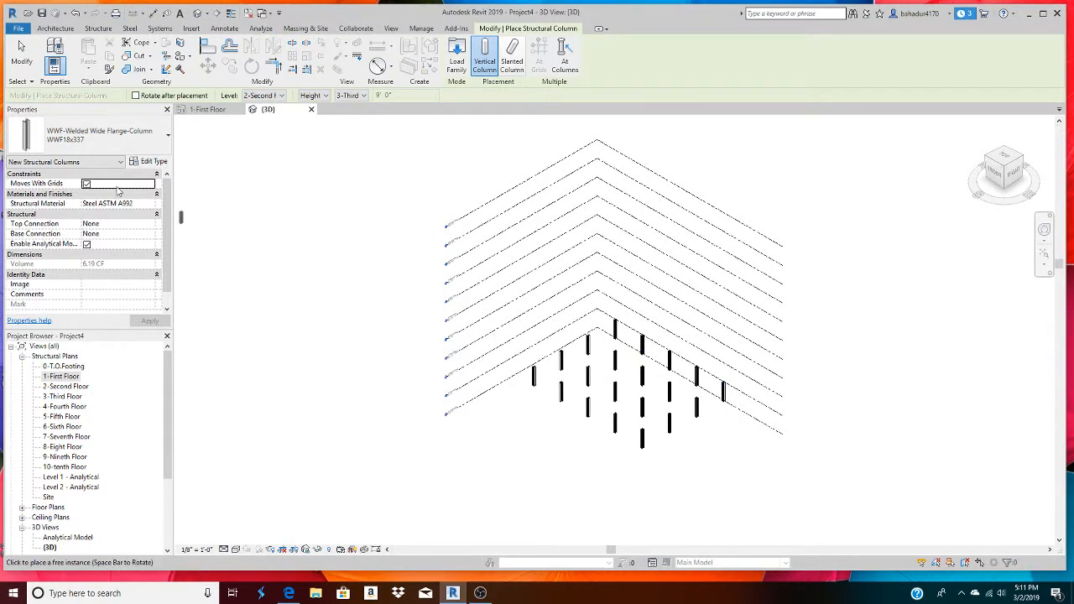
# End column placement and hide all the level lines in the 3D view, leaving only the columns displayed.
pyautogui.click(37, 70)
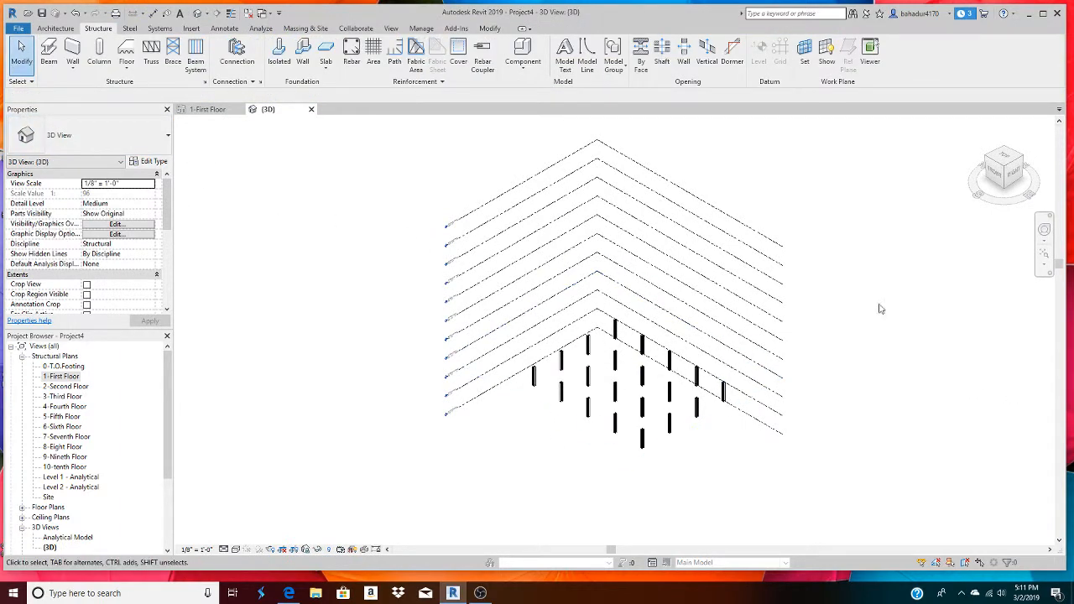
pyautogui.moveTo(816, 225); pyautogui.dragTo(784, 464)
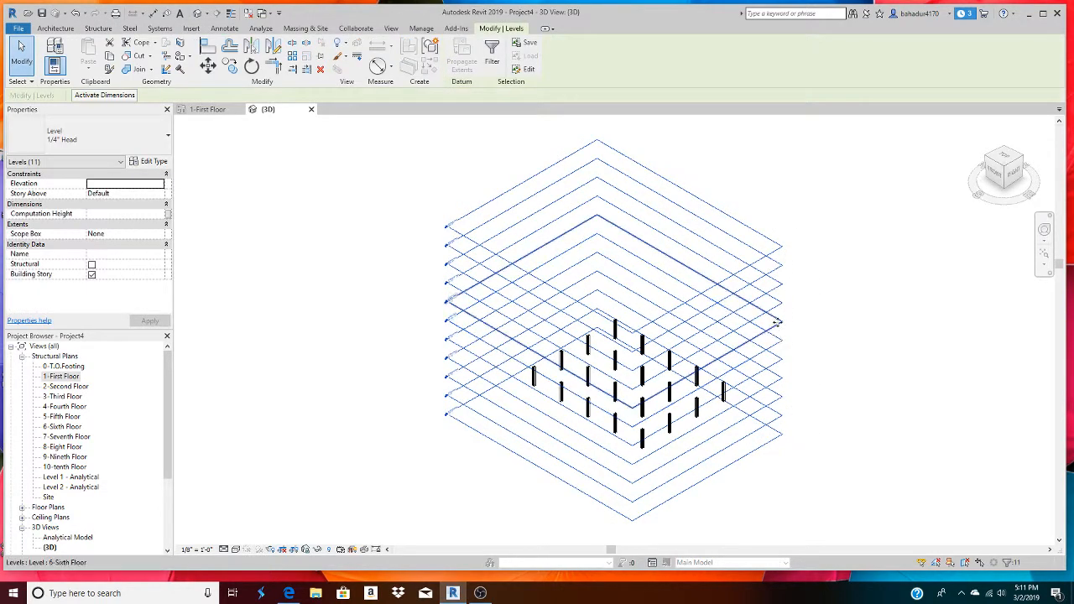
pyautogui.rightClick(768, 267)
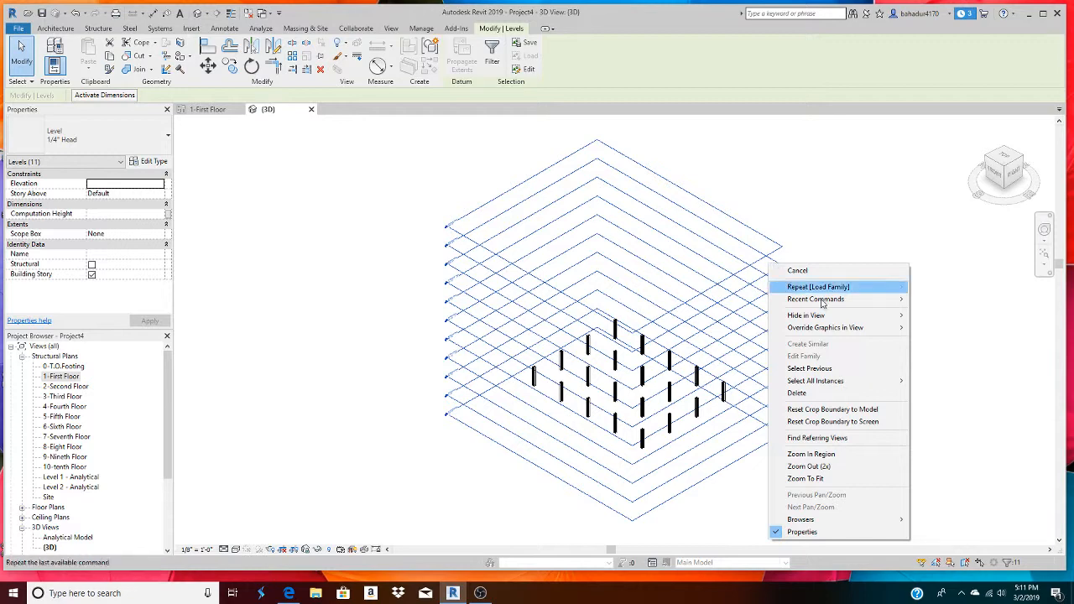
pyautogui.moveTo(847, 316)
pyautogui.click(939, 315)
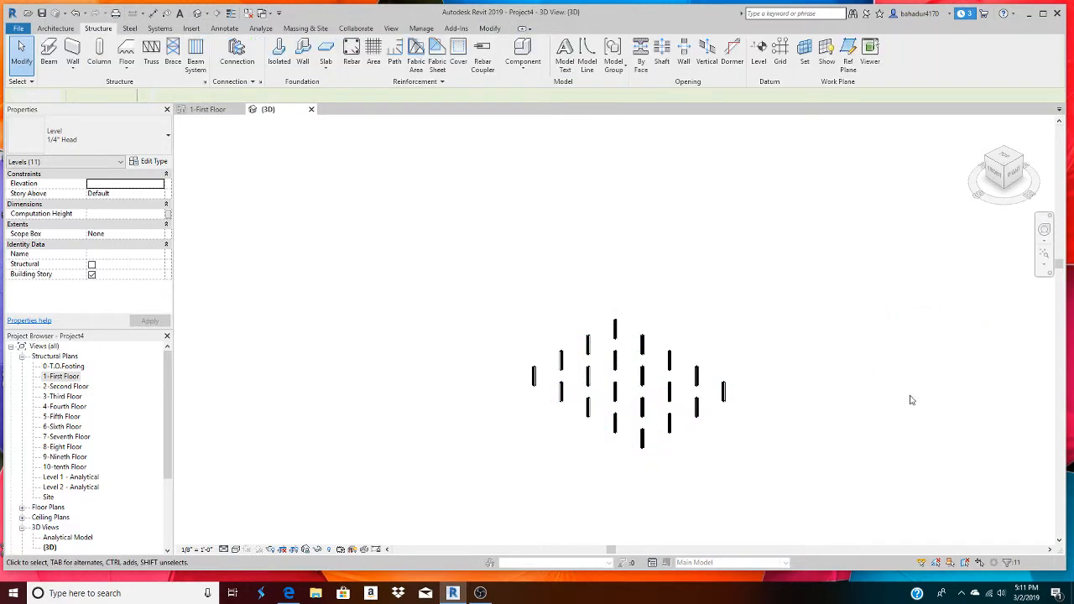
pyautogui.scroll(3, 739, 345)
pyautogui.scroll(-2, 660, 448)
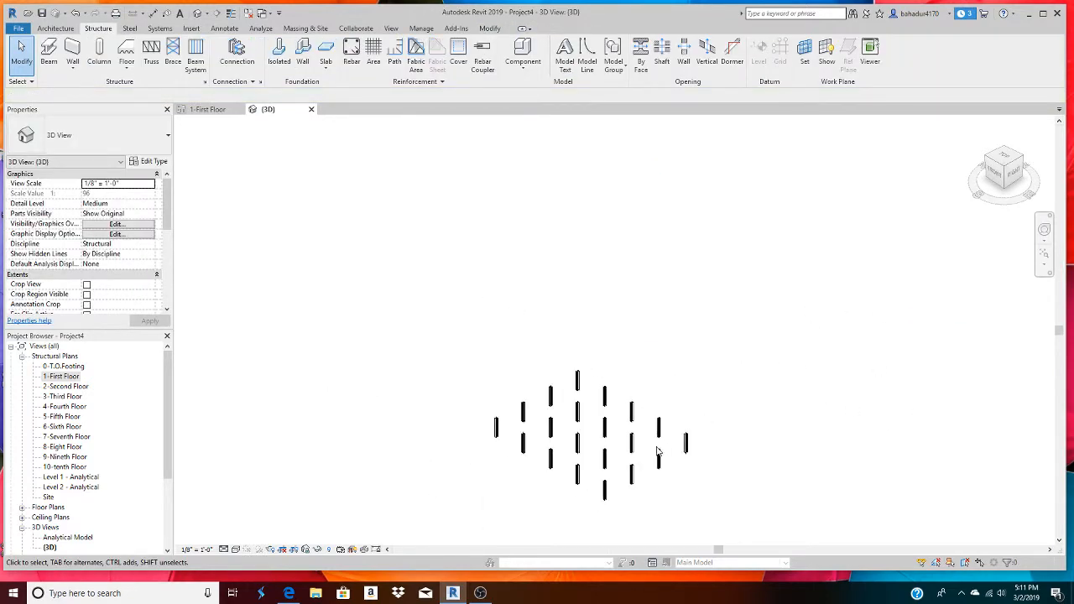
pyautogui.scroll(5, 629, 467)
pyautogui.scroll(-3, 625, 467)
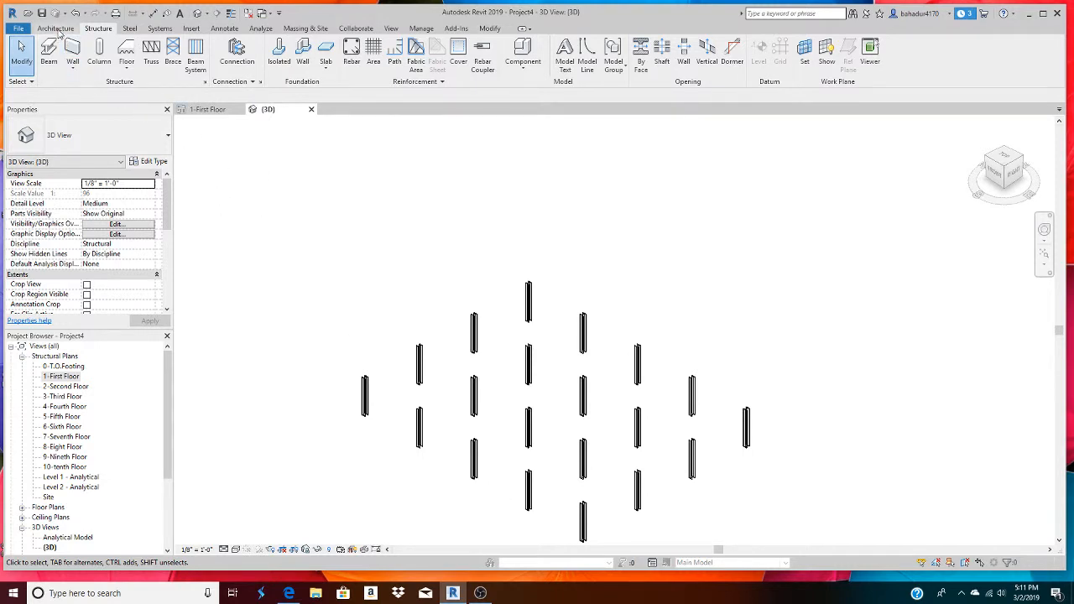
# Select all structural columns in the 1-First Floor plan, filter the selection to Structural Columns, and copy them to the clipboard.
pyautogui.click(210, 110)
pyautogui.scroll(-2, 546, 314)
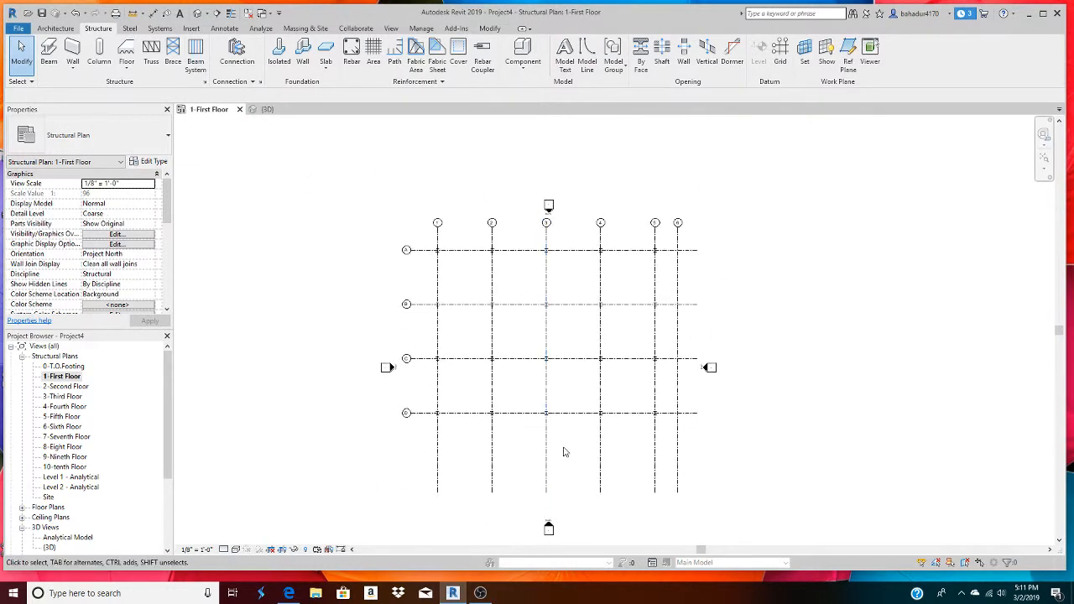
pyautogui.moveTo(423, 440); pyautogui.dragTo(669, 246)
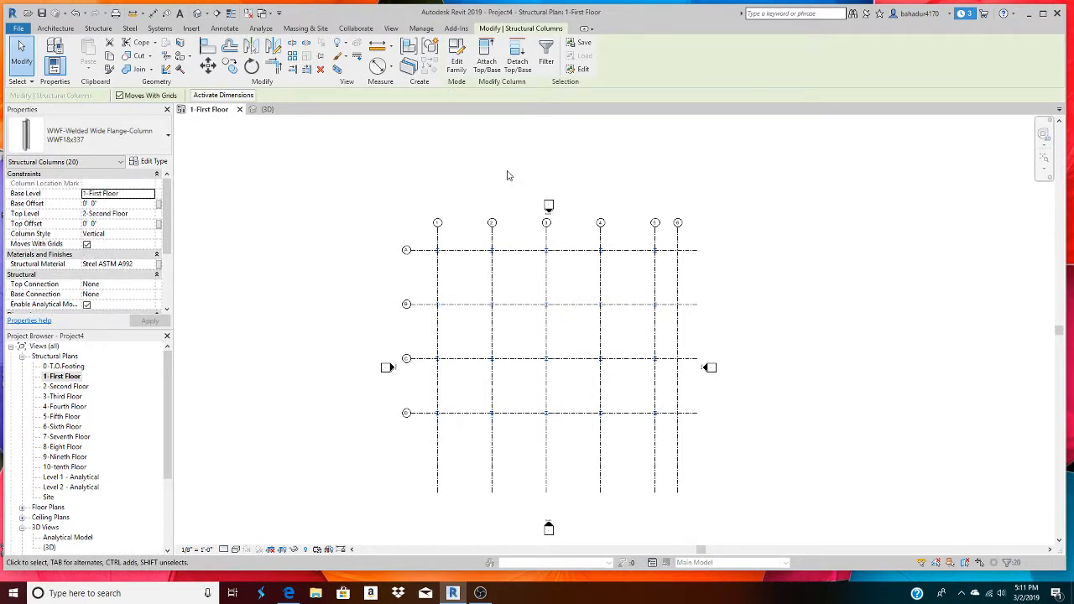
pyautogui.click(547, 56)
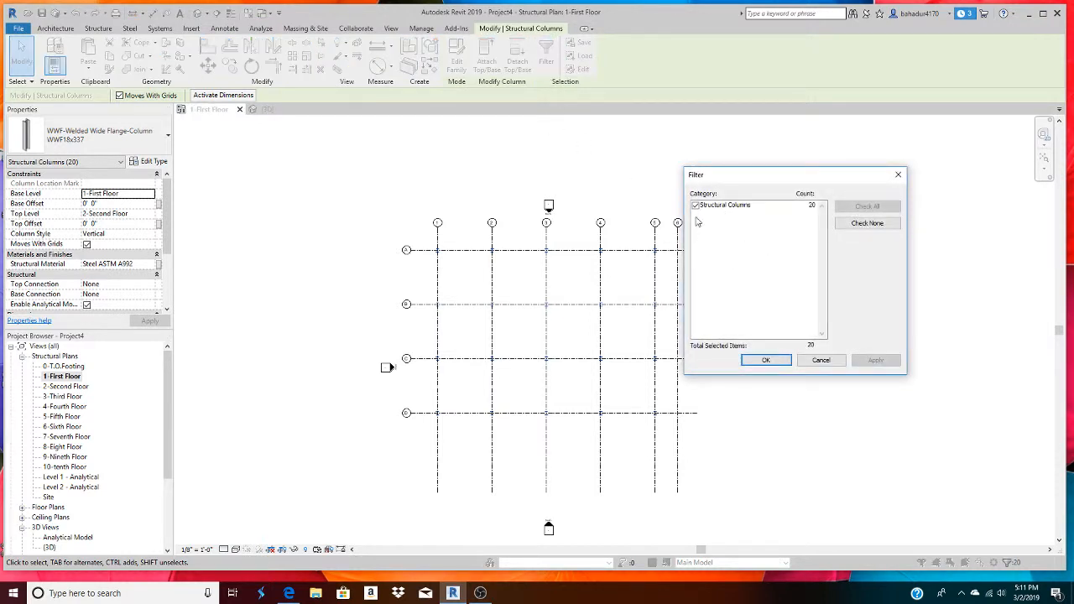
pyautogui.click(765, 361)
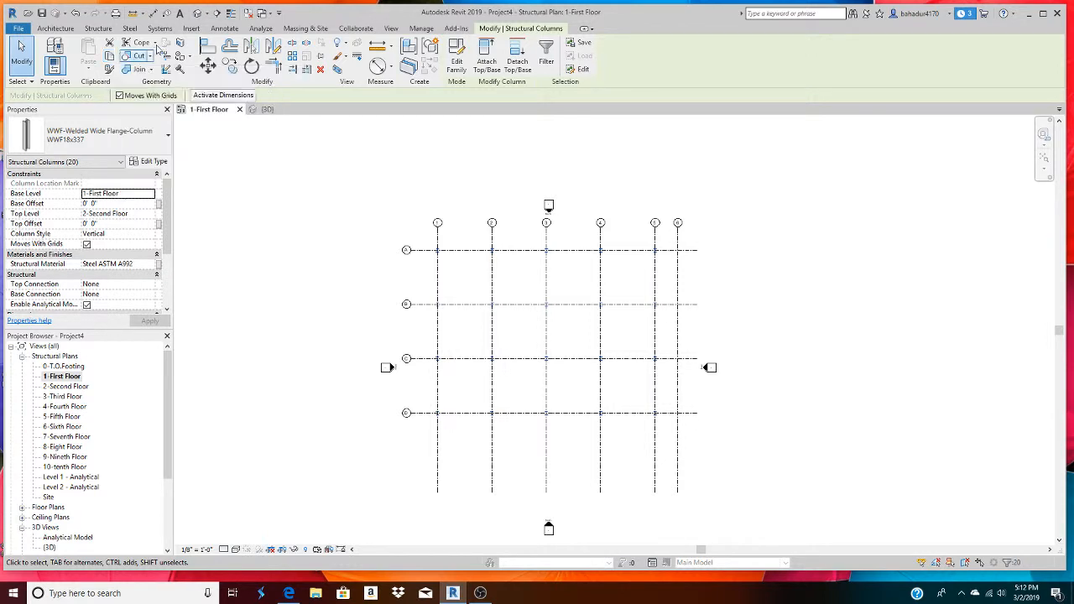
pyautogui.click(109, 56)
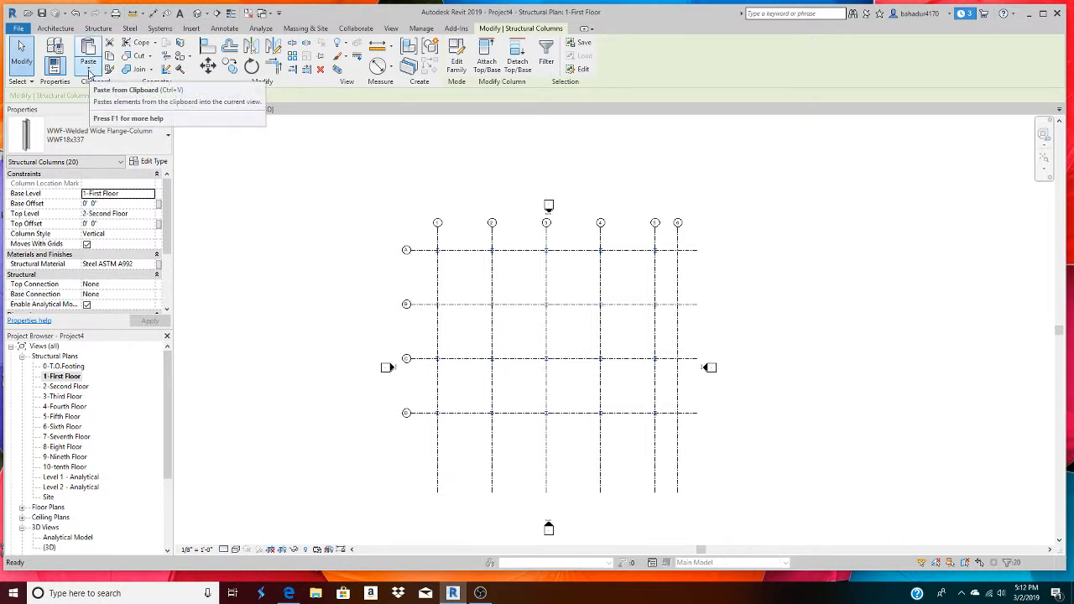
# Paste the copied columns aligned to selected levels, from 2-Second Floor through 9-Nineth Floor.
pyautogui.click(89, 73)
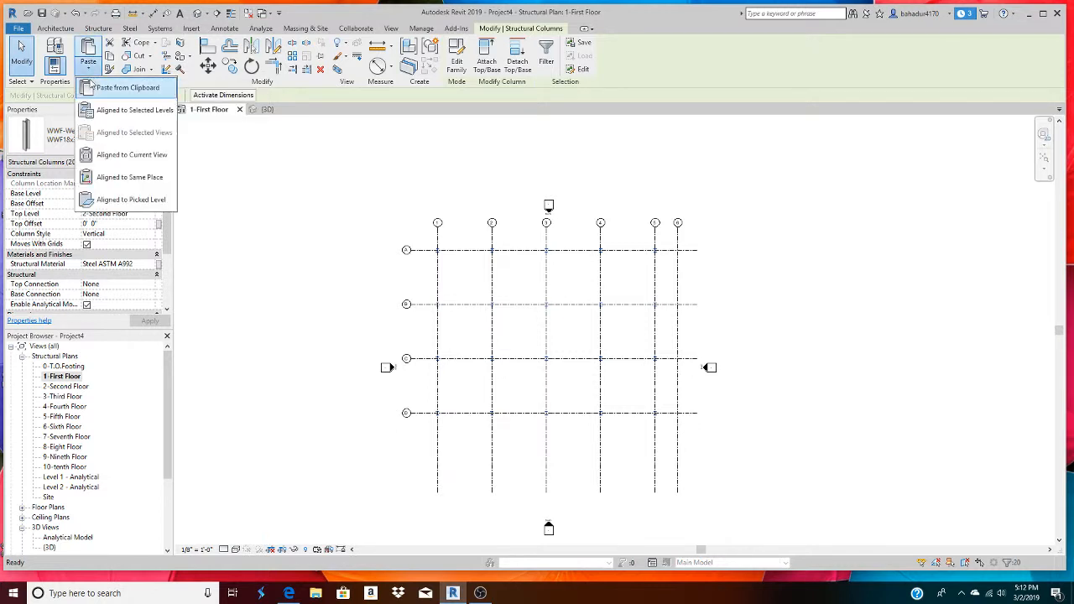
pyautogui.click(151, 112)
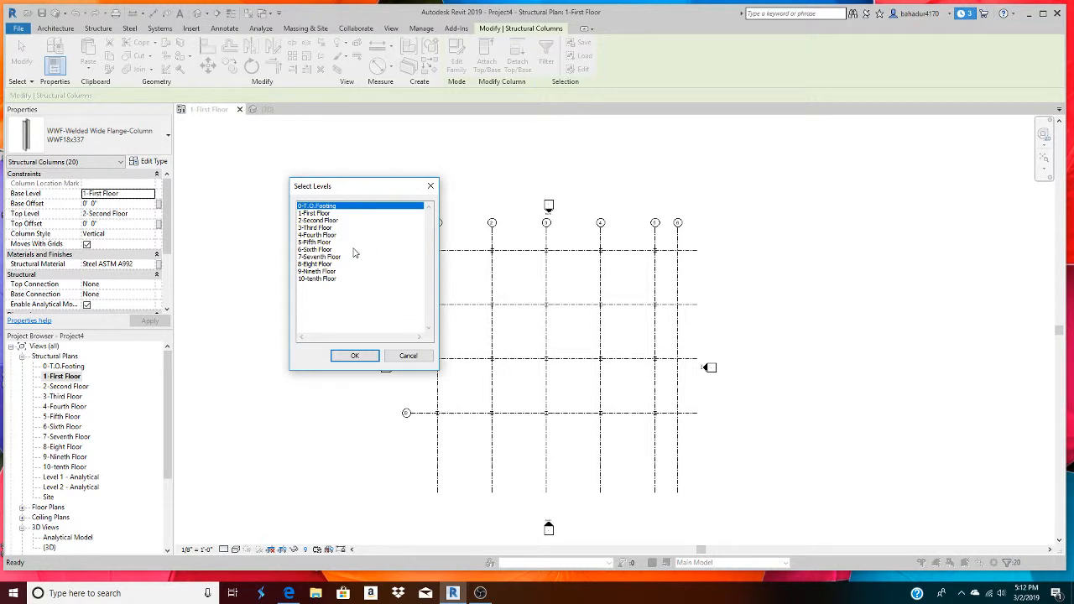
pyautogui.click(308, 221)
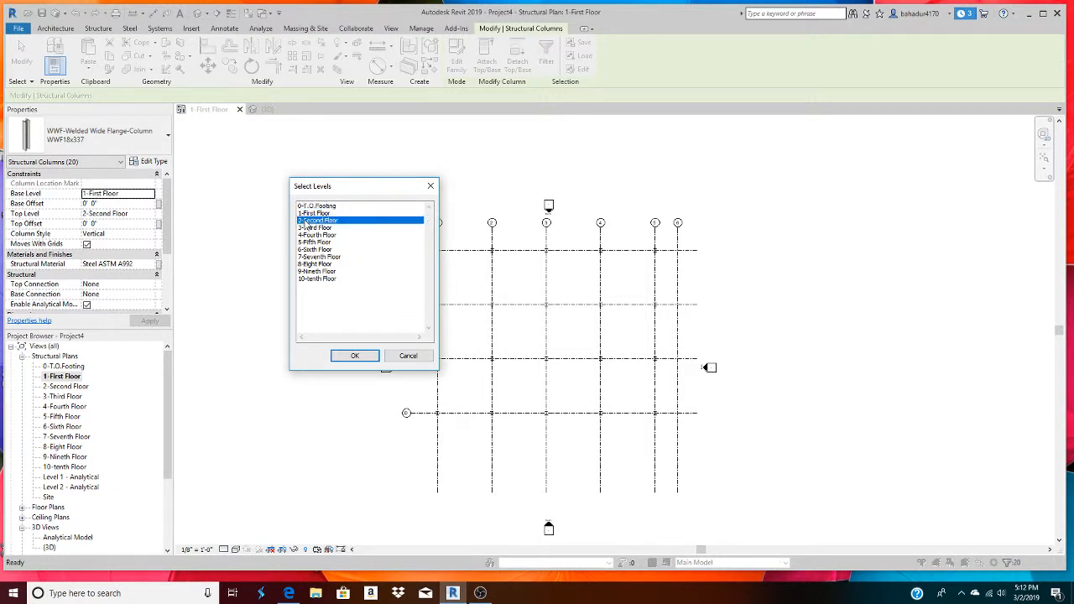
pyautogui.keyDown('shift'); pyautogui.click(329, 273); pyautogui.keyUp('shift')
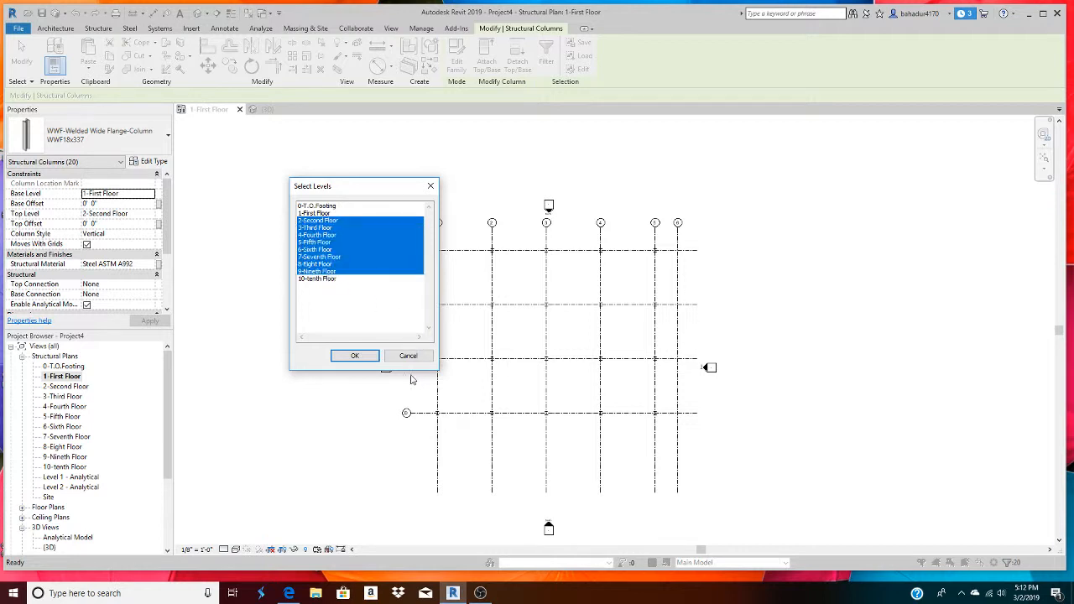
pyautogui.click(357, 356)
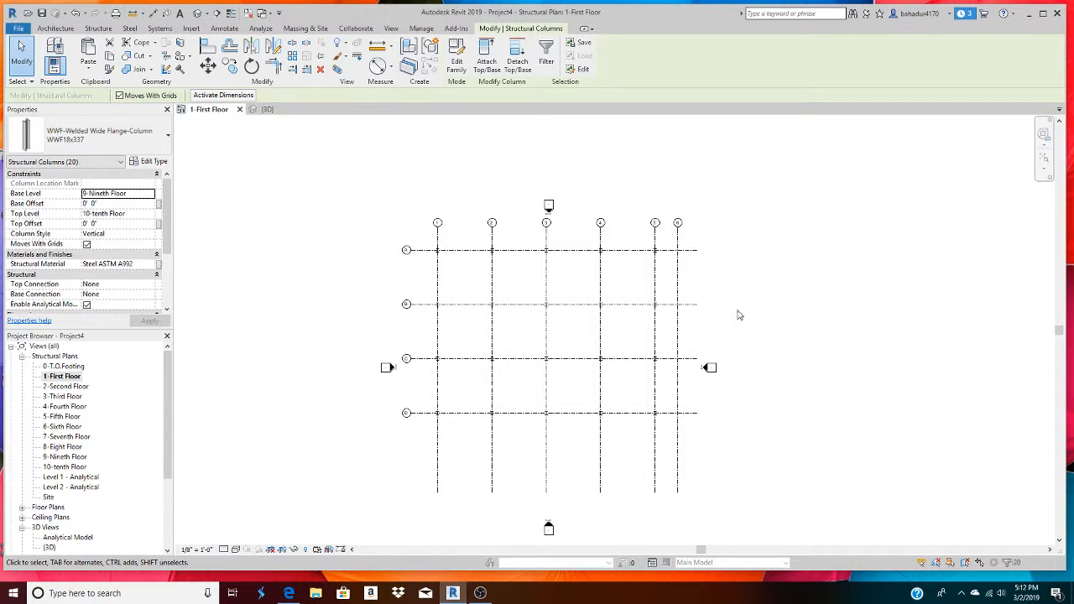
pyautogui.scroll(1, 734, 300)
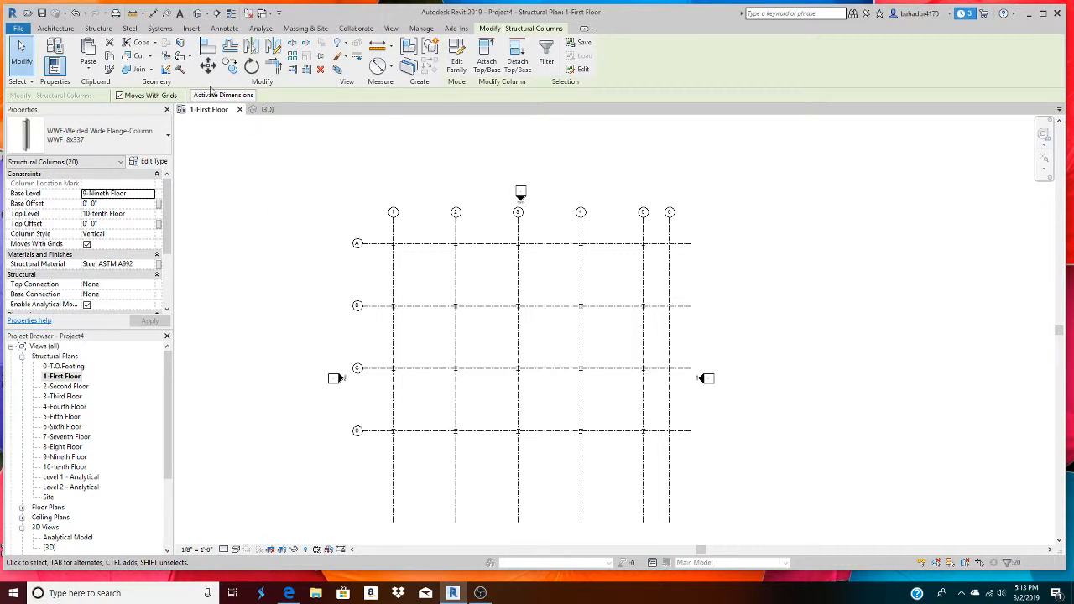
# Examine the stacked columns in the 3D view and check the level constraints of the lowest column at D-5.
pyautogui.click(198, 13)
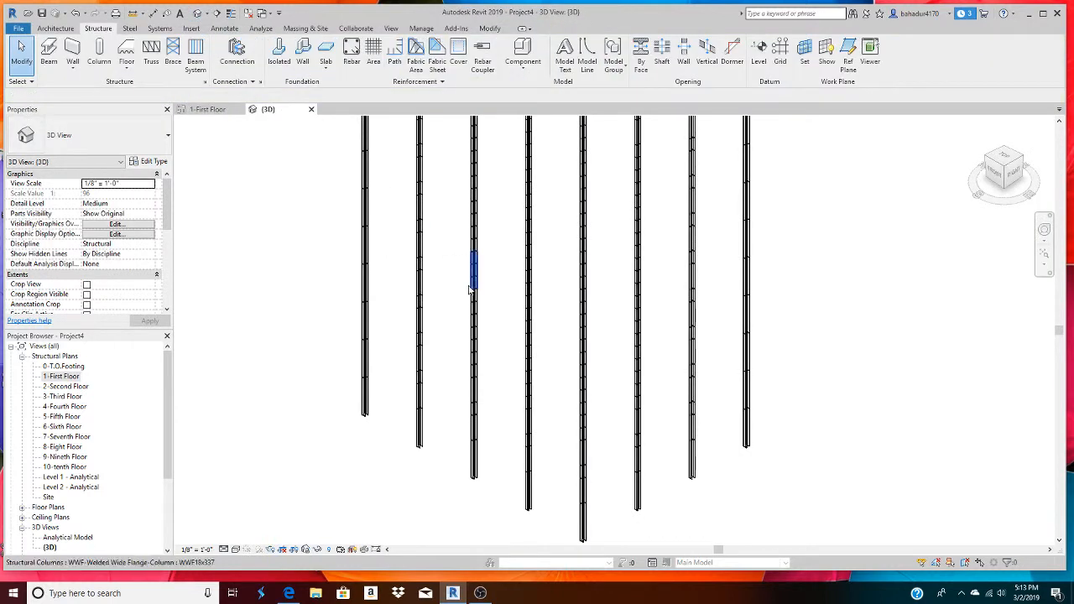
pyautogui.scroll(-5, 487, 311)
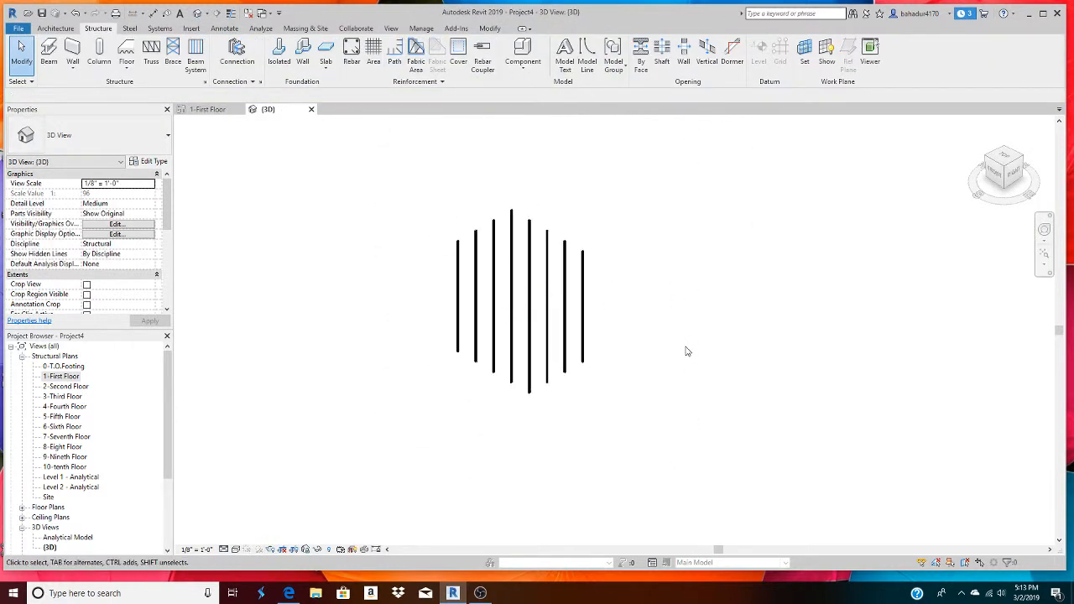
pyautogui.keyDown('shift'); pyautogui.moveTo(690, 351); pyautogui.dragTo(671, 398, button='middle'); pyautogui.keyUp('shift')
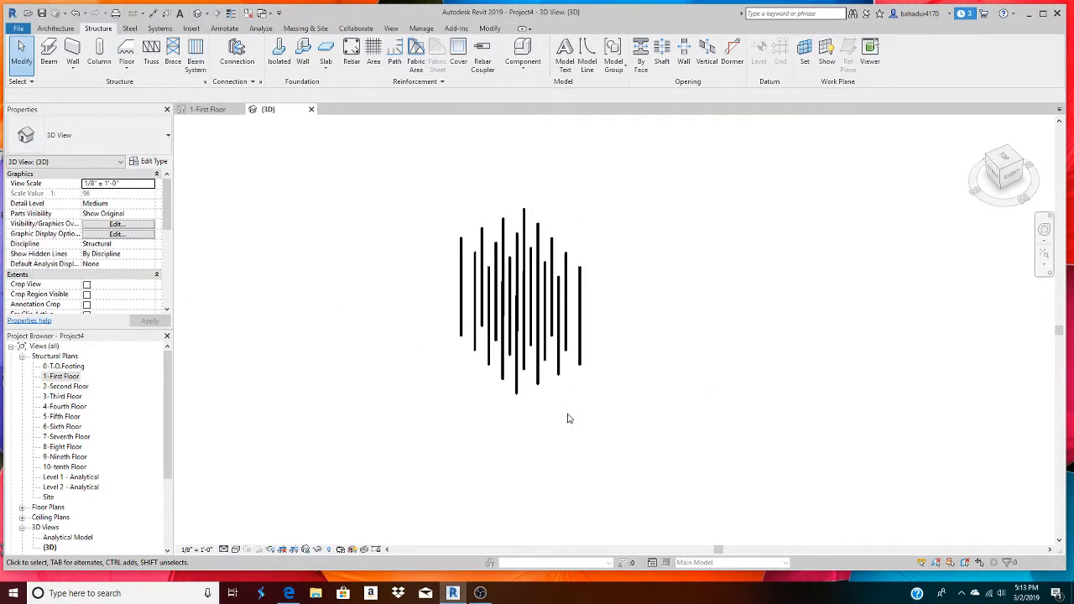
pyautogui.scroll(4, 512, 409)
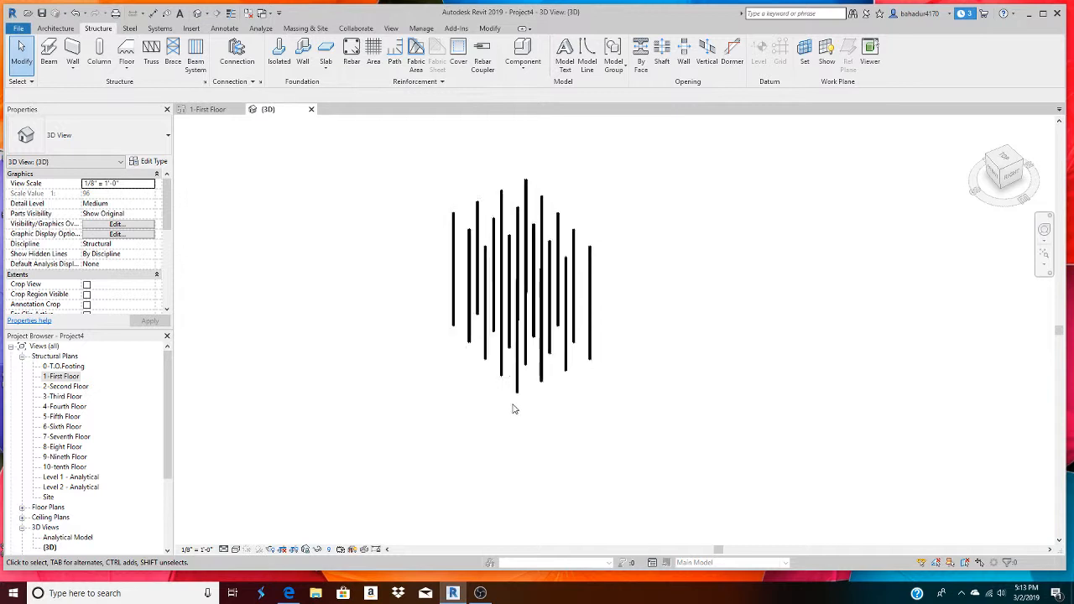
pyautogui.scroll(2, 550, 398)
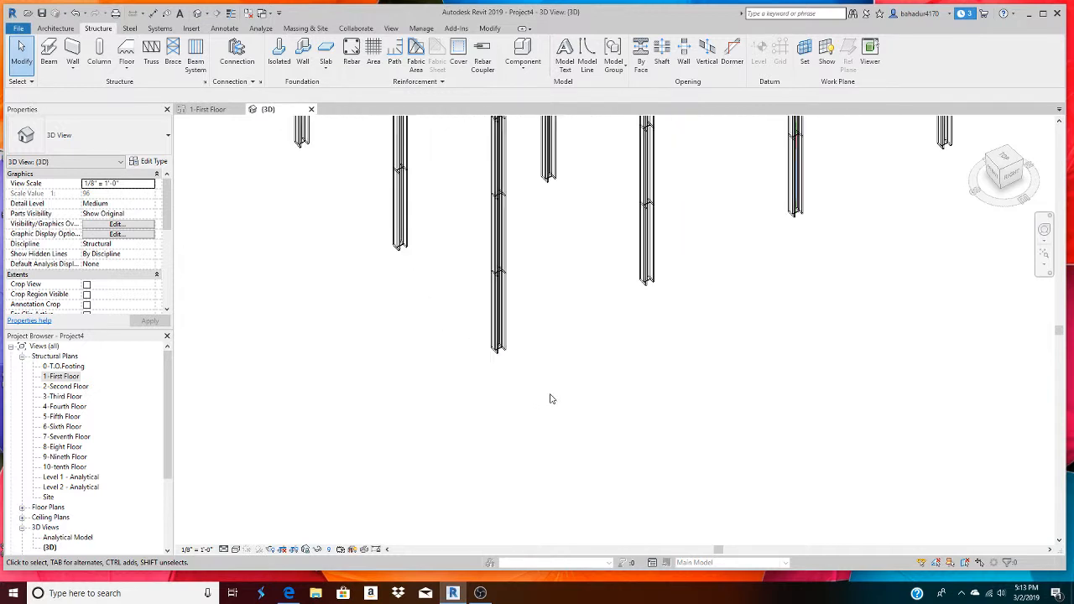
pyautogui.click(499, 311)
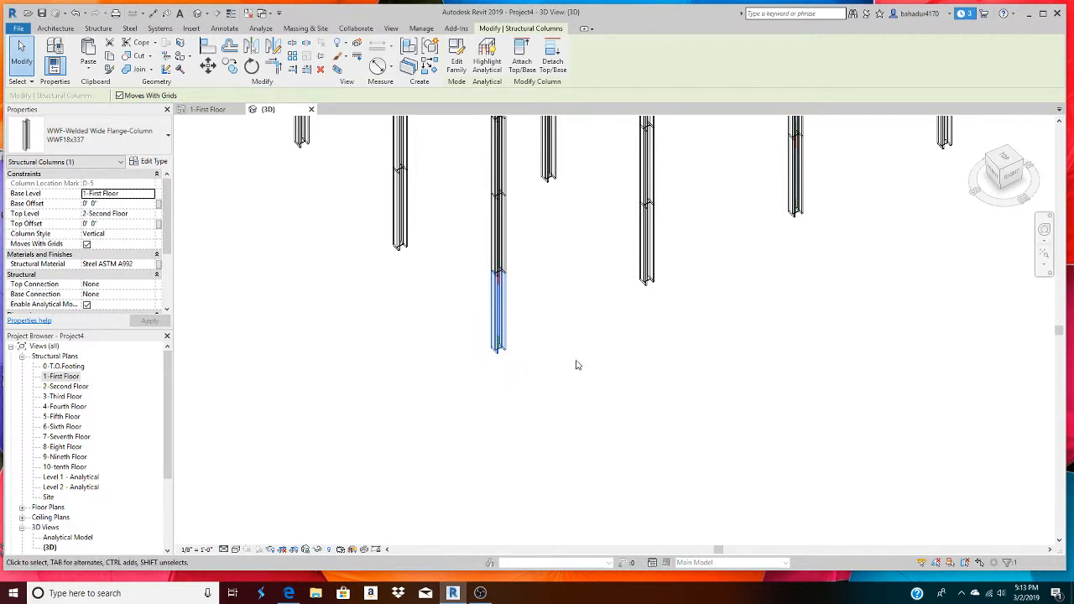
pyautogui.scroll(-5, 584, 363)
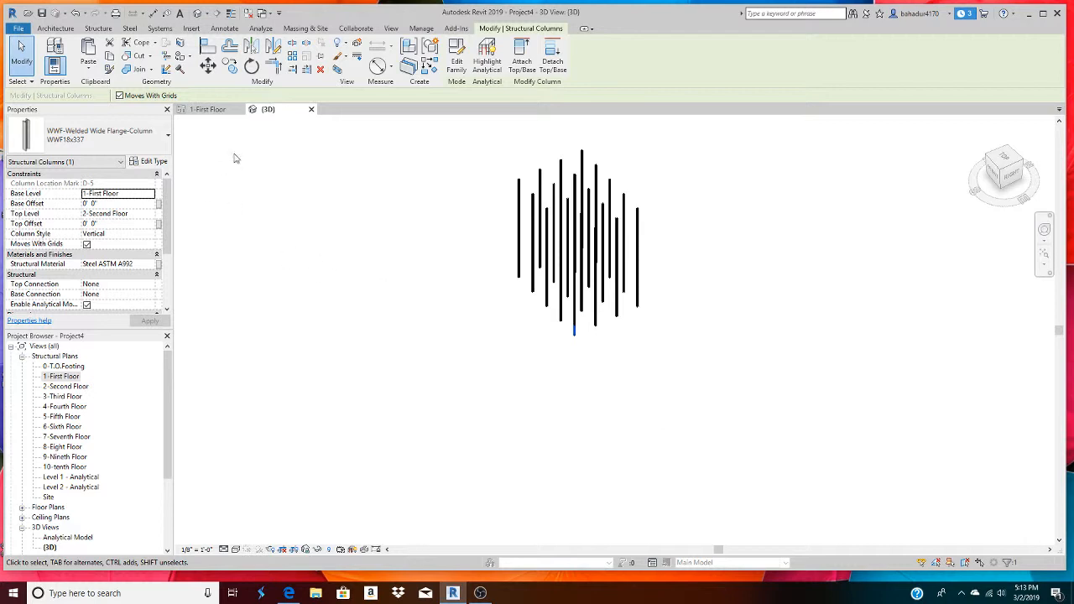
# Start an architectural column in the 1-First Floor plan and agree to load a Columns family.
pyautogui.click(208, 109)
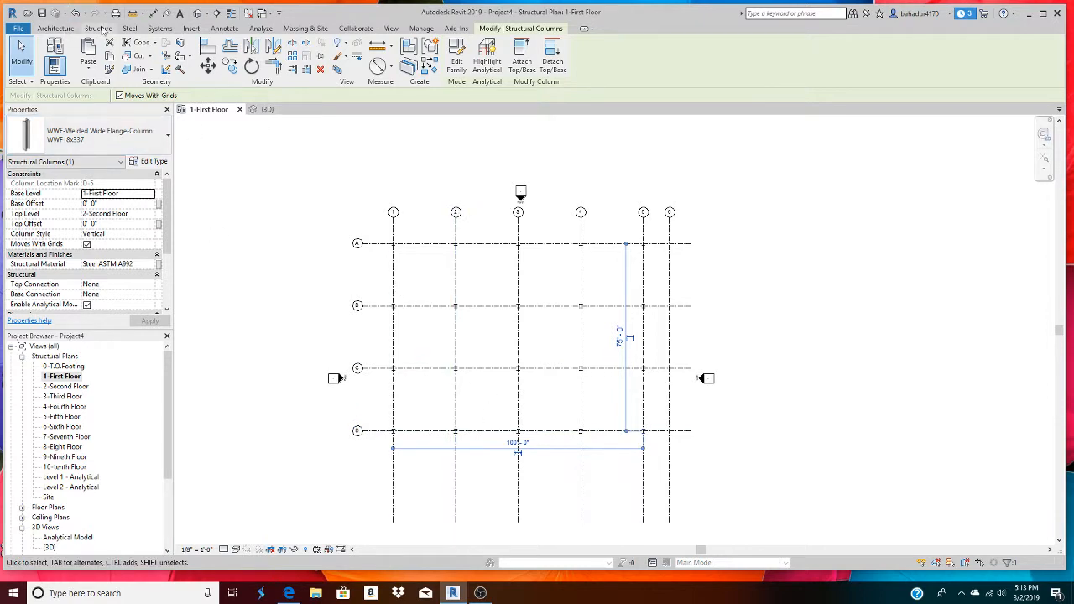
pyautogui.click(99, 28)
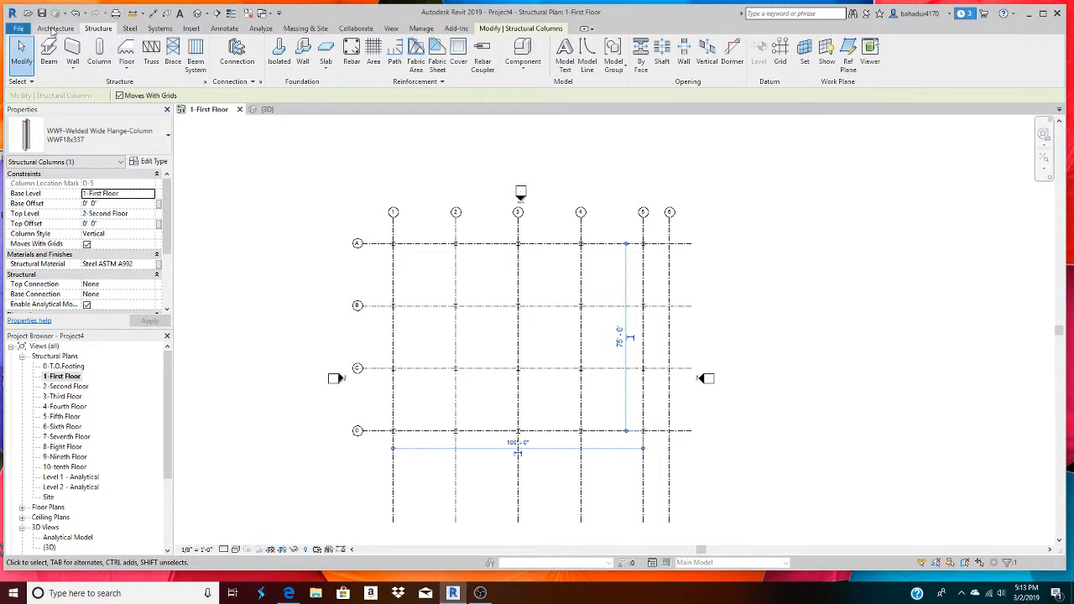
pyautogui.click(53, 29)
pyautogui.click(179, 67)
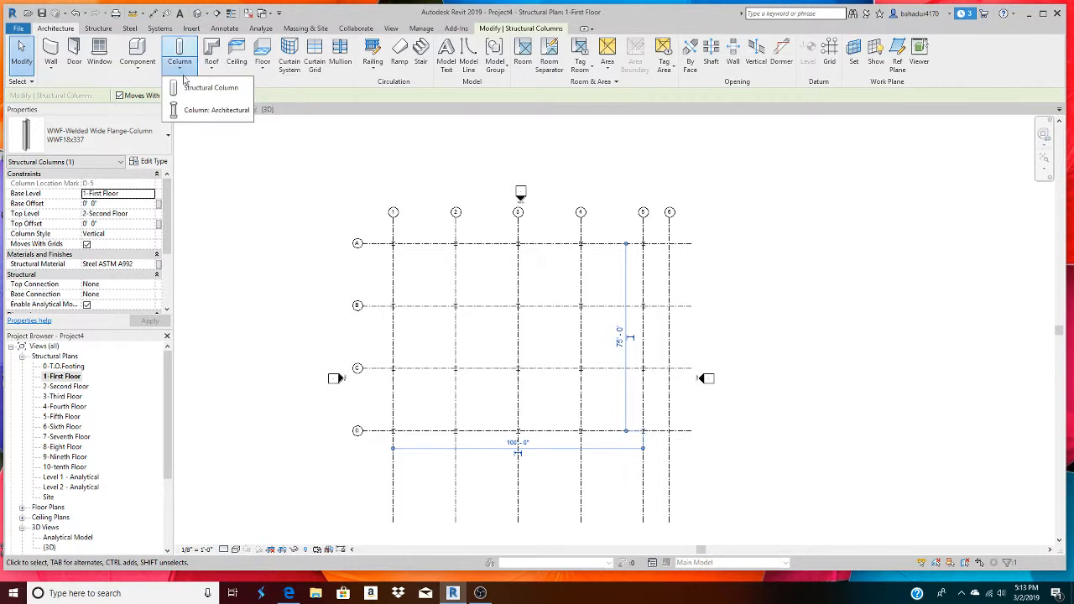
pyautogui.click(232, 116)
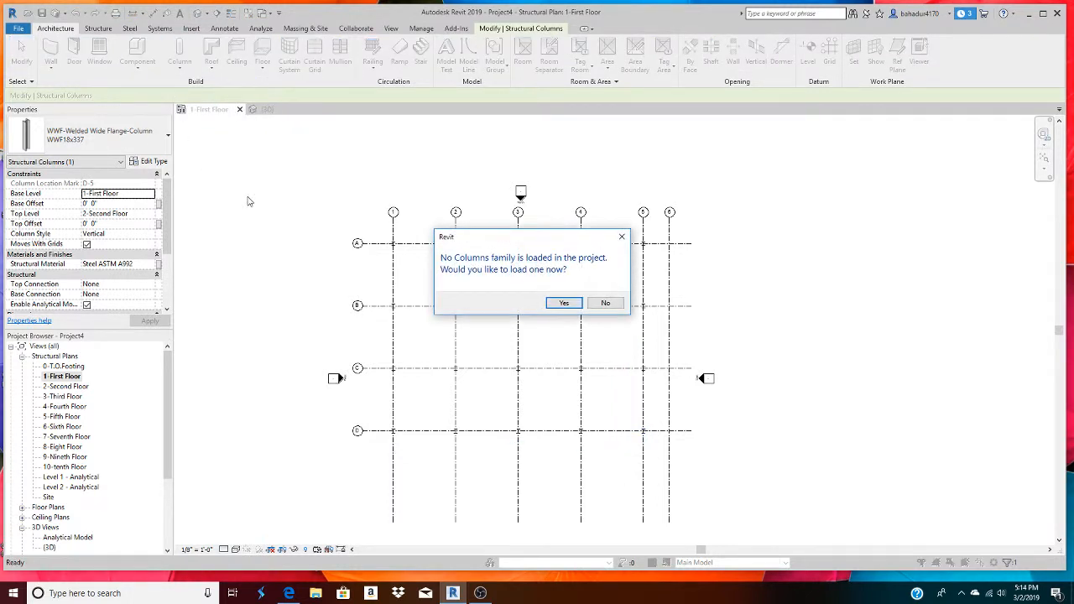
pyautogui.click(562, 303)
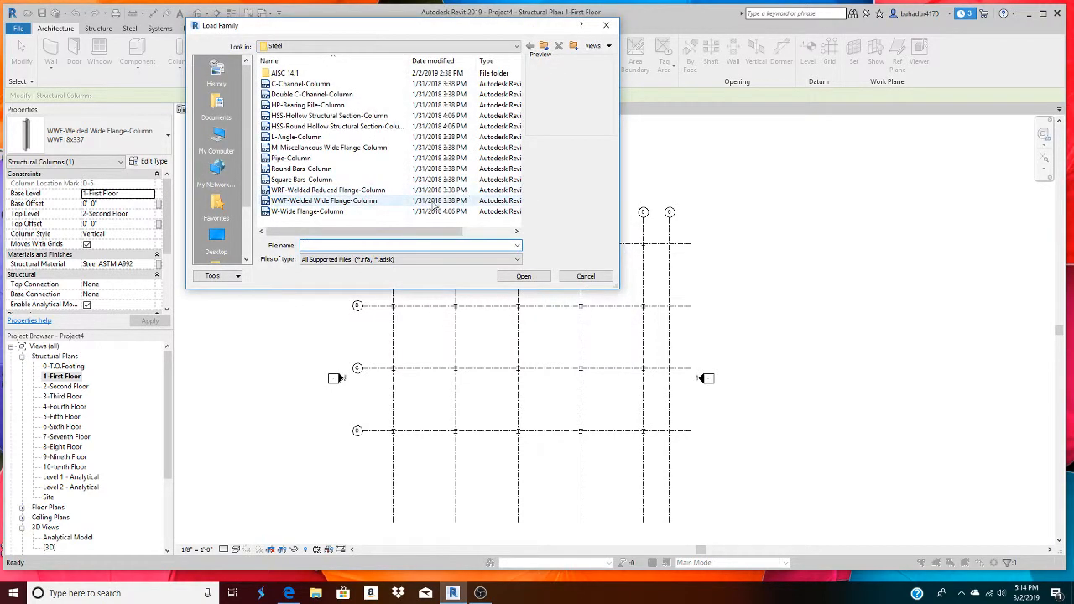
# Load the Rectangular Column family from the Columns folder of the US Imperial library.
pyautogui.click(544, 47)
pyautogui.click(544, 47)
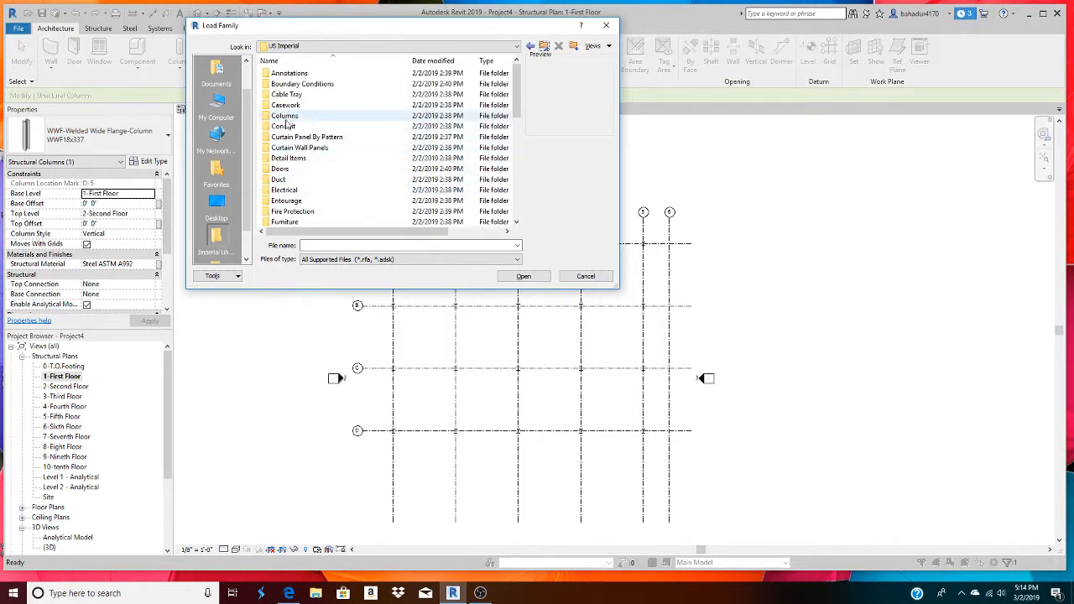
pyautogui.doubleClick(284, 116)
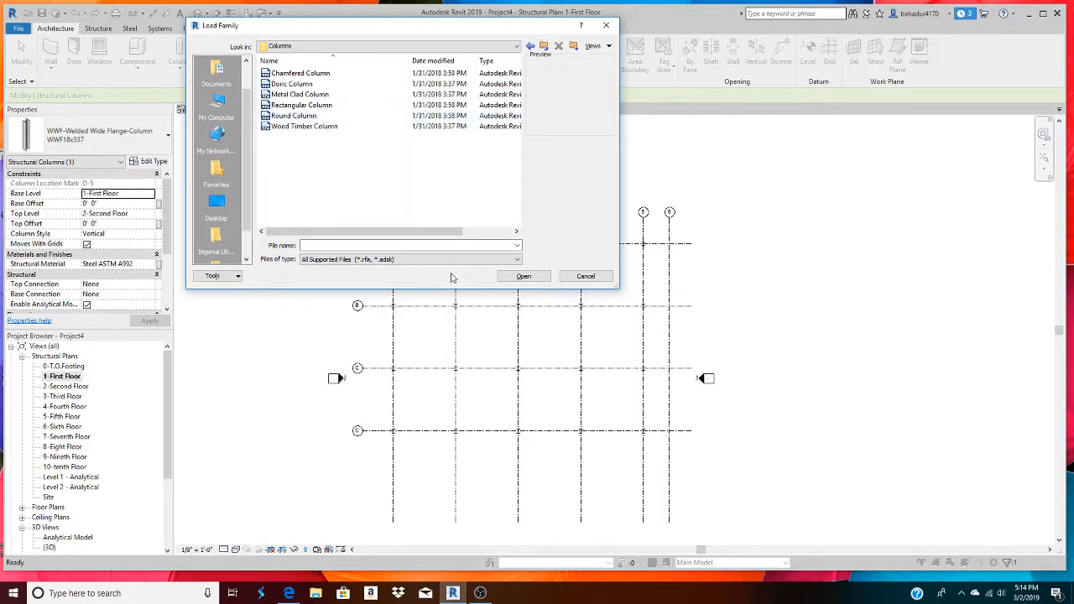
pyautogui.click(290, 127)
pyautogui.click(294, 116)
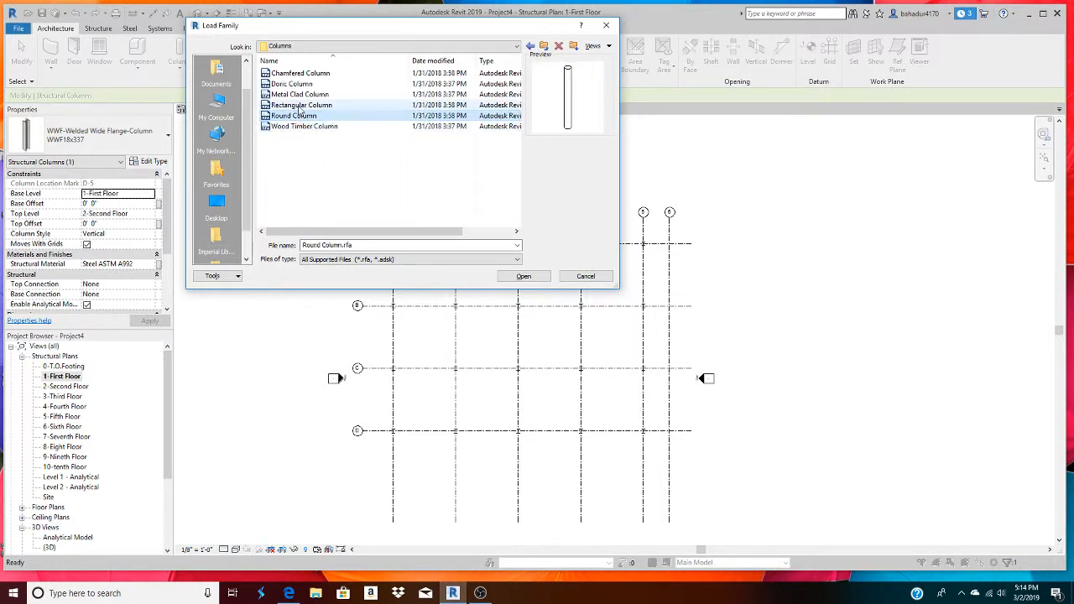
pyautogui.click(298, 105)
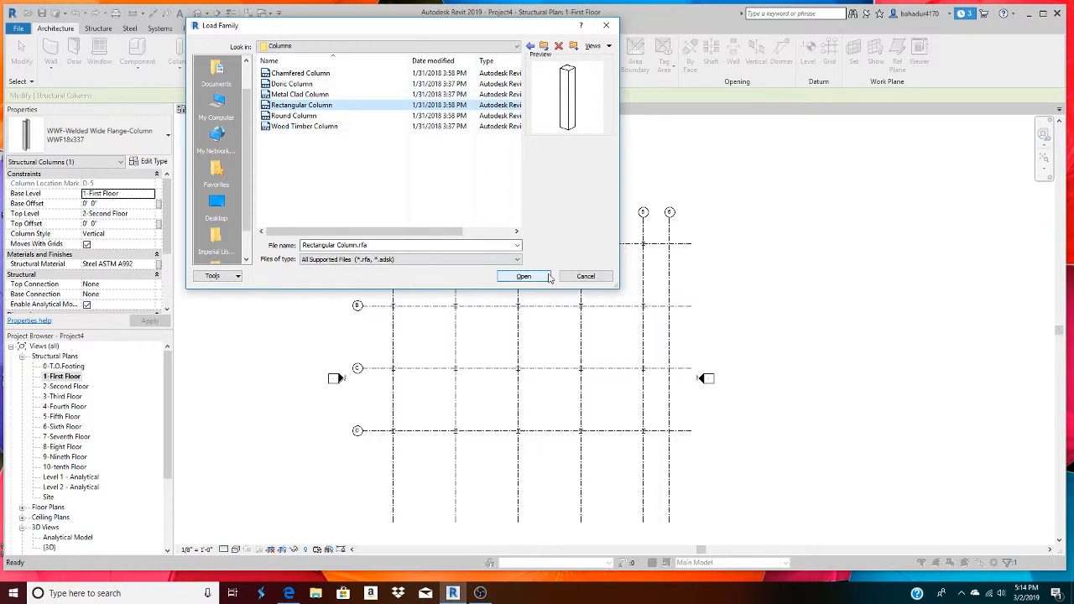
pyautogui.click(522, 276)
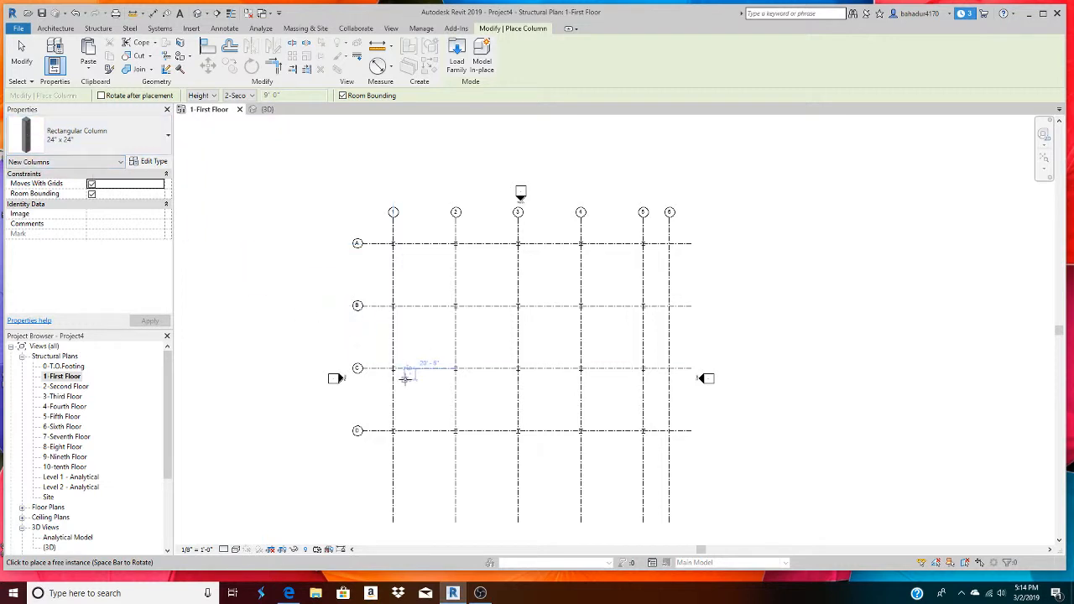
pyautogui.scroll(2, 470, 345)
pyautogui.scroll(1, 470, 344)
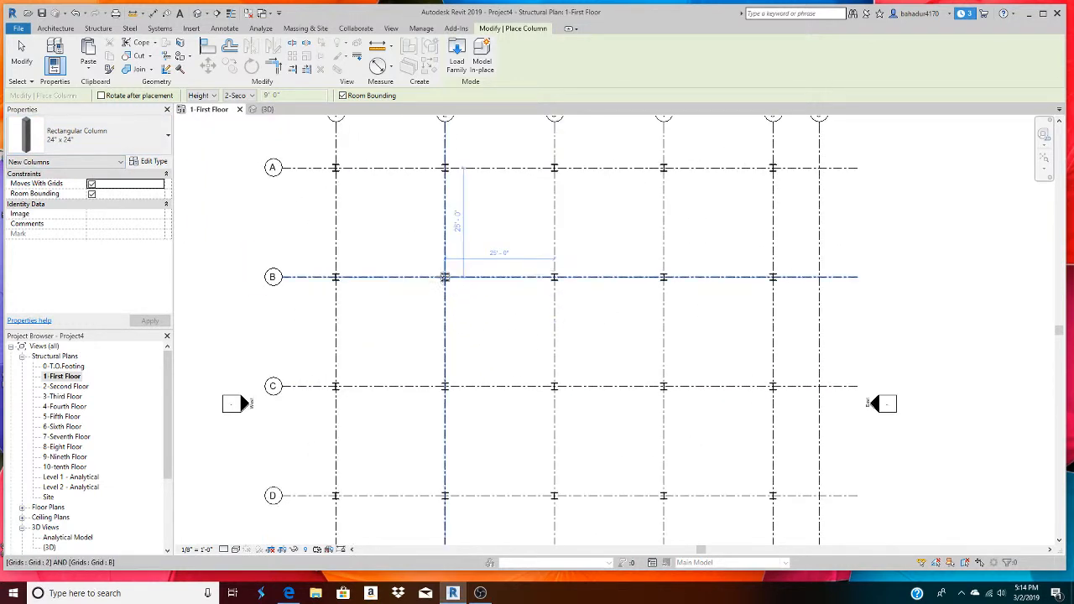
# Place 24" x 24" rectangular columns at grid intersections B-2, B-3, B-4, C-4, C-3 and C-2, up to the second floor.
pyautogui.scroll(1, 447, 279)
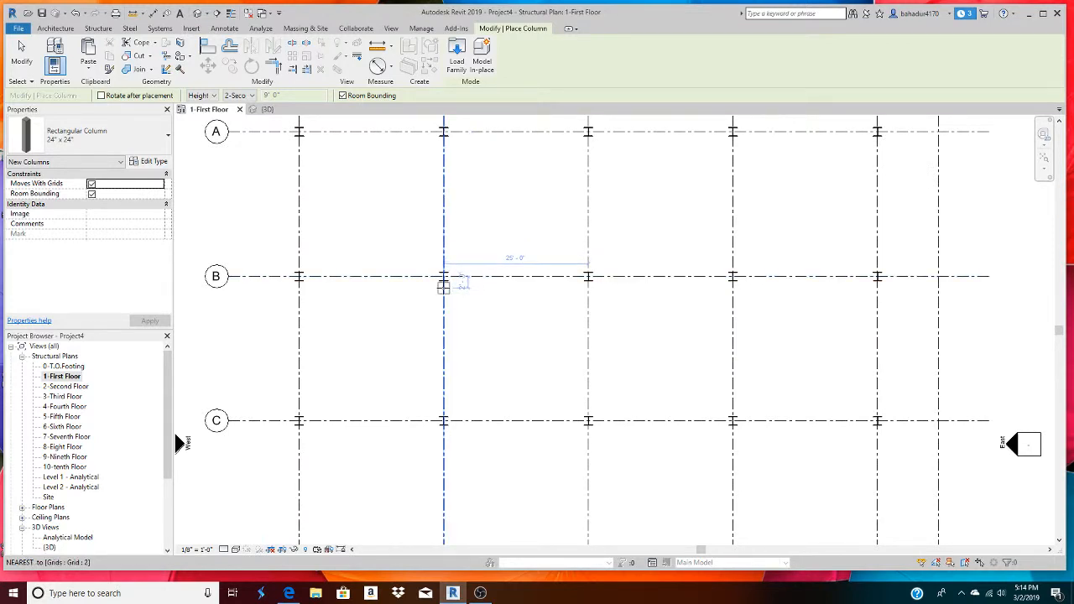
pyautogui.click(443, 277)
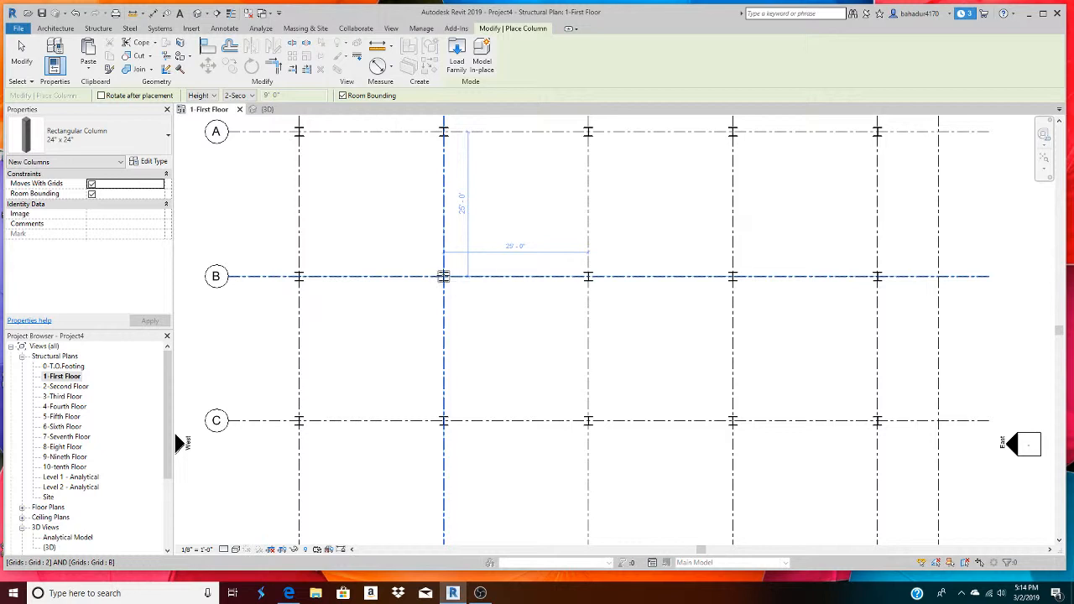
pyautogui.click(443, 277)
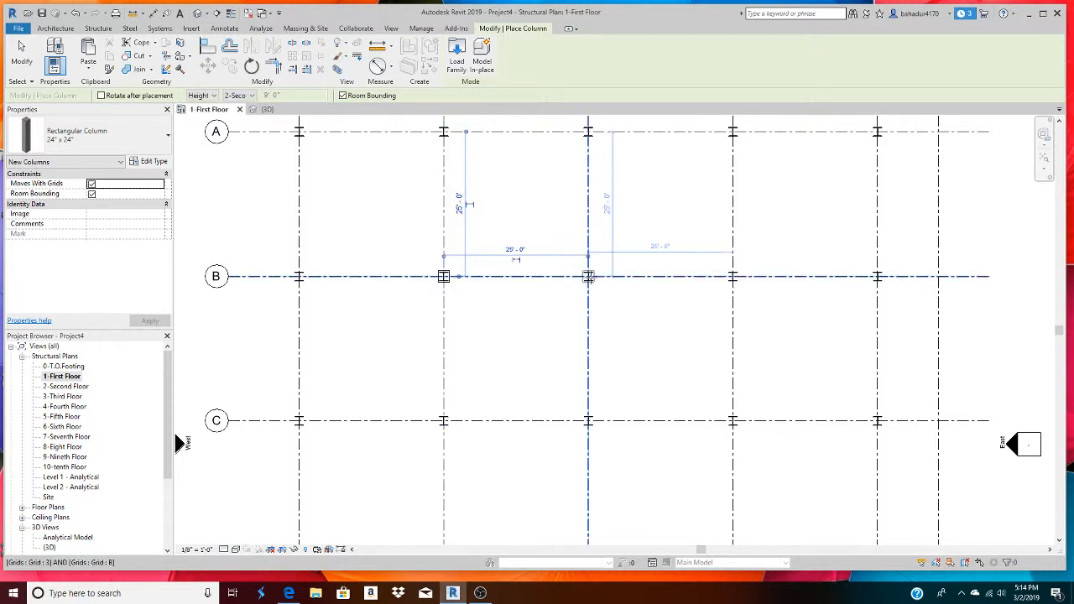
pyautogui.click(589, 277)
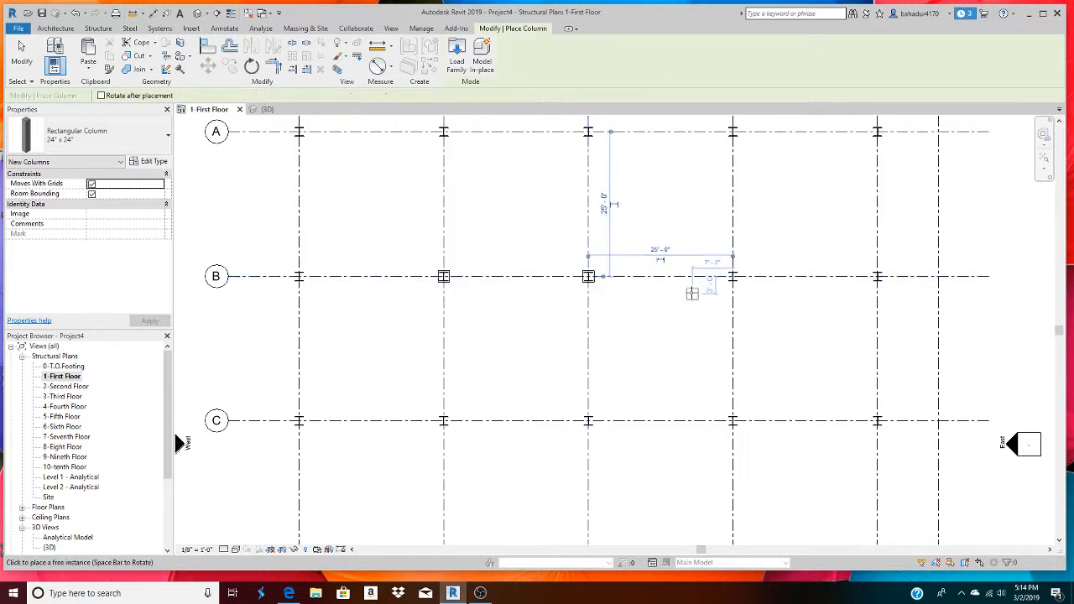
pyautogui.click(733, 277)
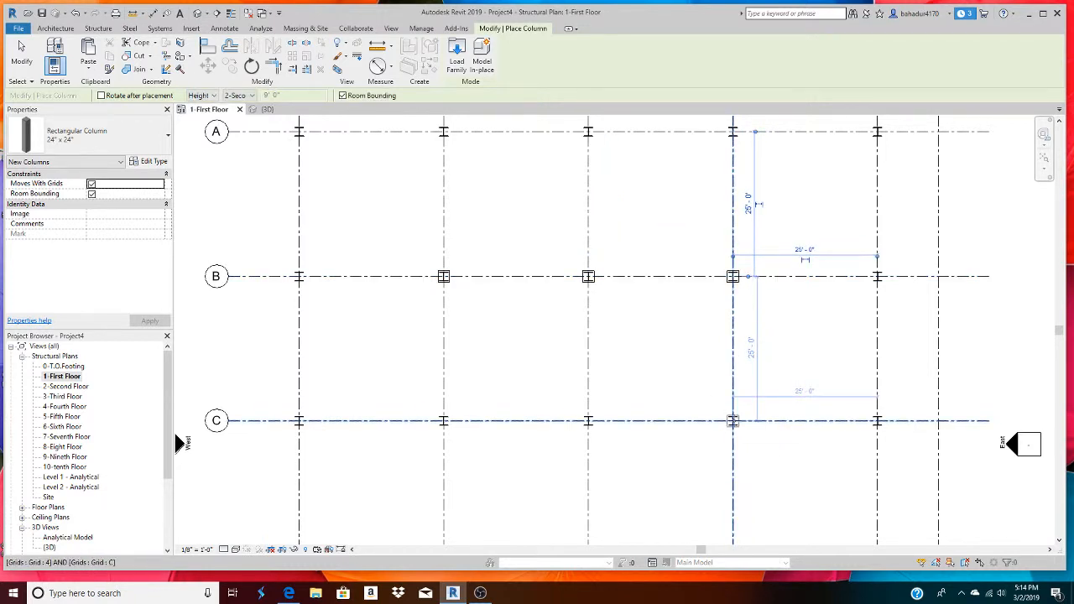
pyautogui.click(732, 421)
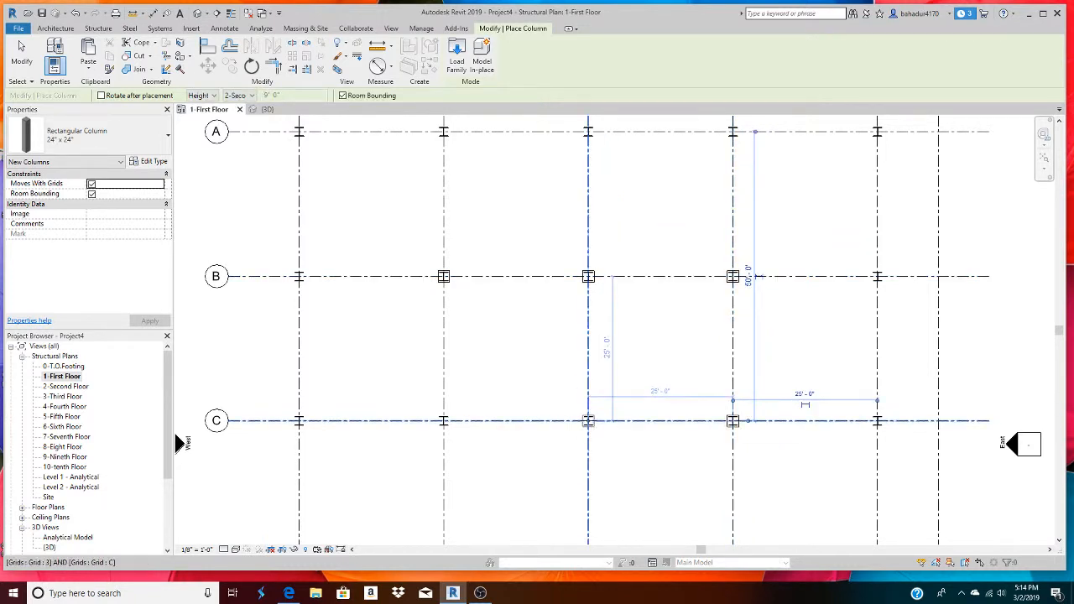
pyautogui.click(589, 420)
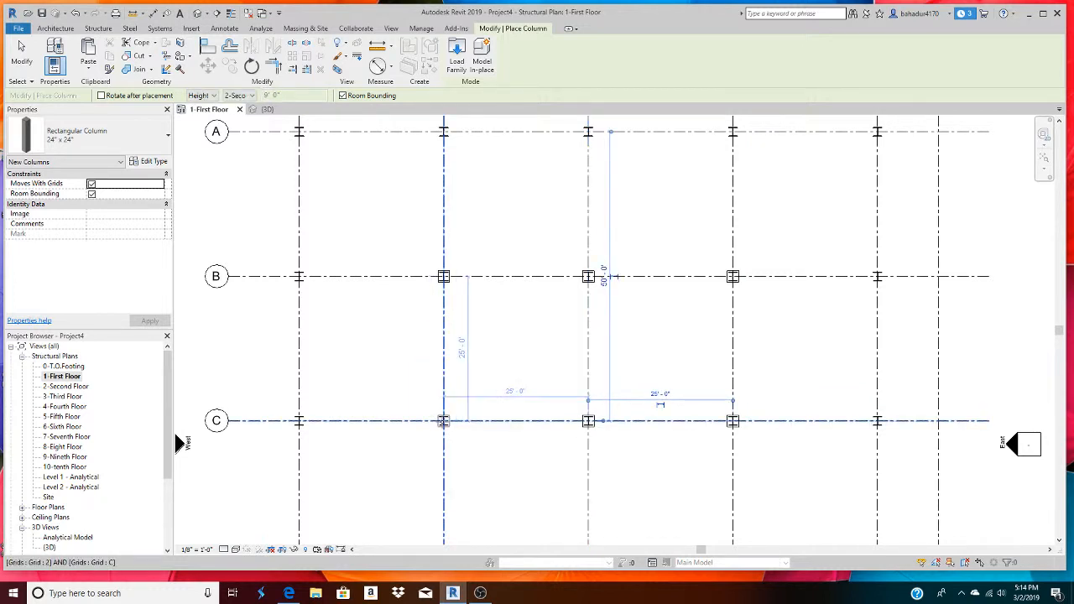
pyautogui.click(443, 420)
pyautogui.scroll(-4, 543, 452)
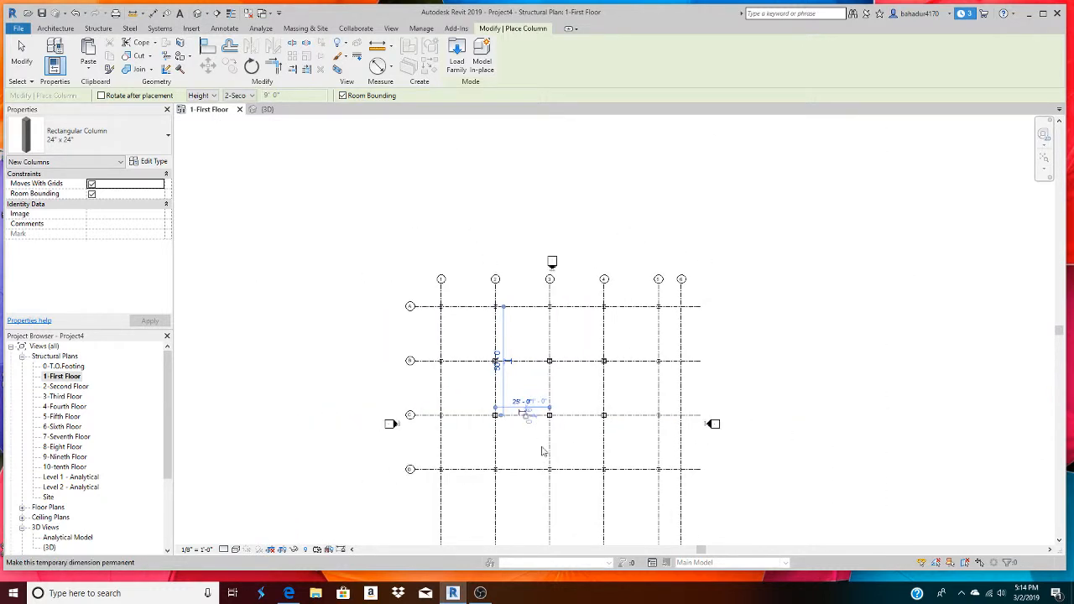
pyautogui.scroll(-1, 542, 452)
pyautogui.press('Escape')
pyautogui.press('Escape')
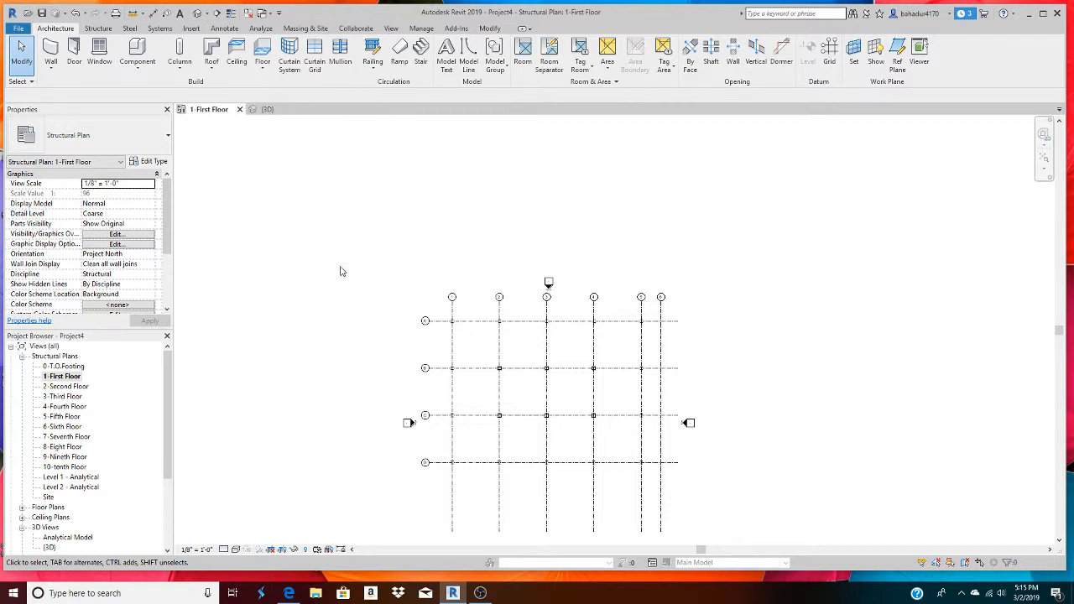
# Check the lower ends of the column stacks in the 3D view for the rectangular columns.
pyautogui.click(266, 109)
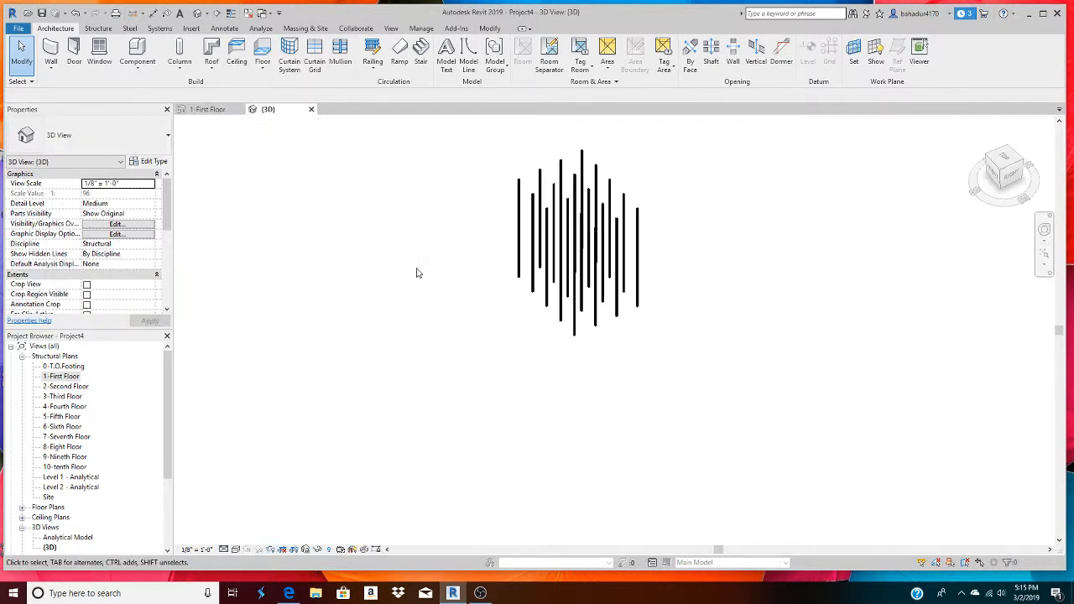
pyautogui.scroll(3, 604, 293)
pyautogui.scroll(2, 604, 294)
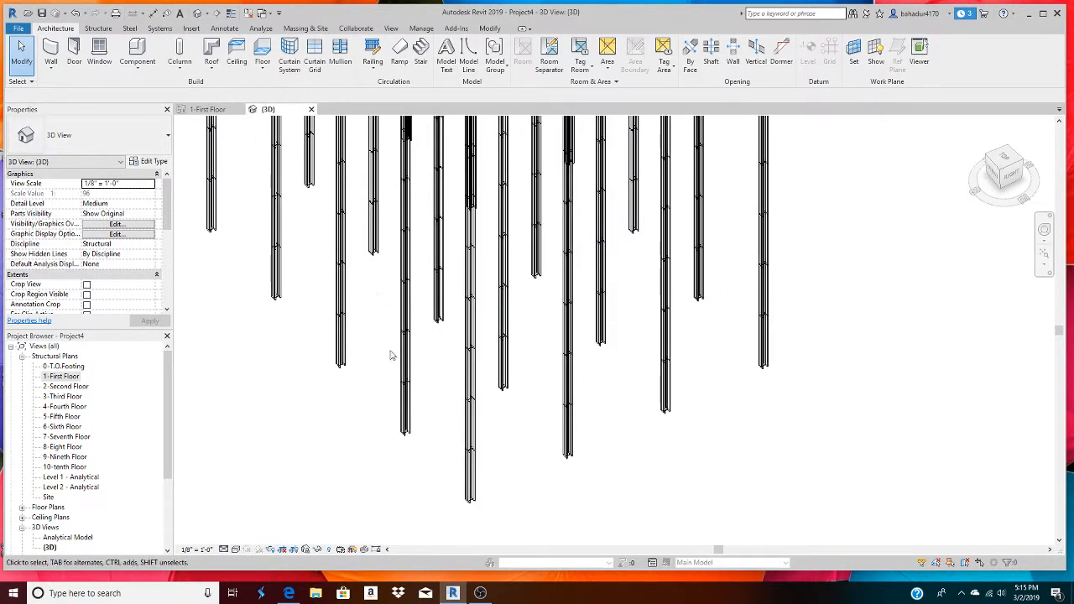
pyautogui.keyDown('shift'); pyautogui.moveTo(394, 444); pyautogui.dragTo(353, 434, button='middle'); pyautogui.keyUp('shift')
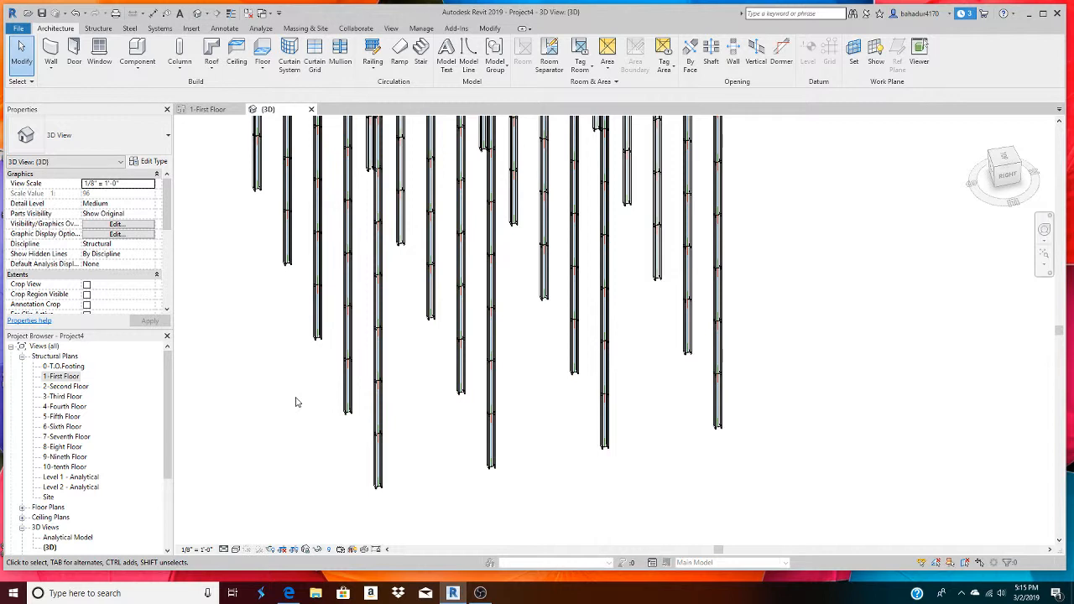
pyautogui.press('v')
pyautogui.press('g')
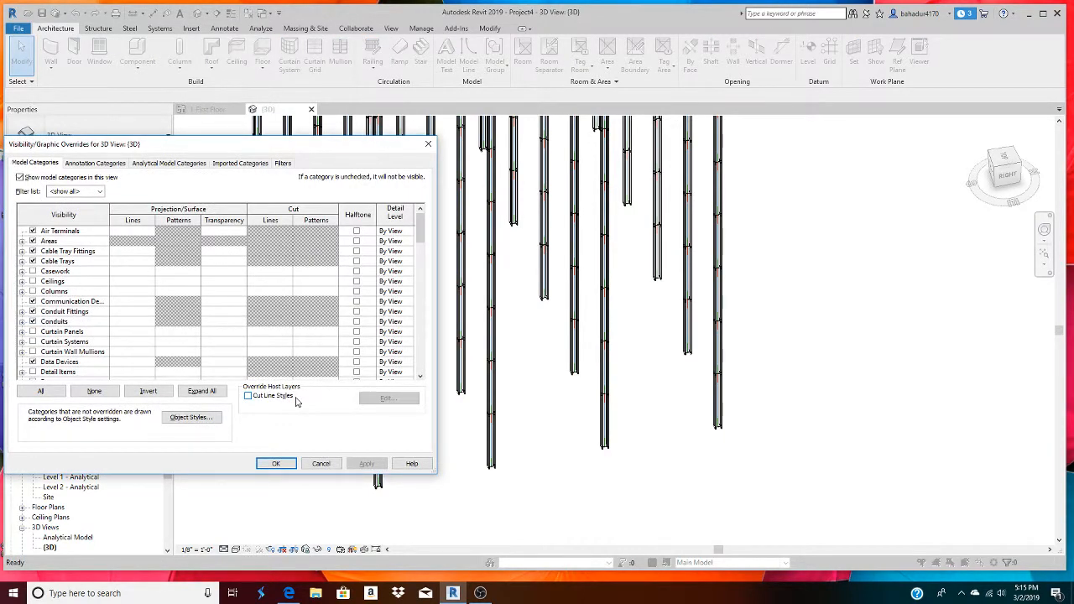
pyautogui.click(313, 463)
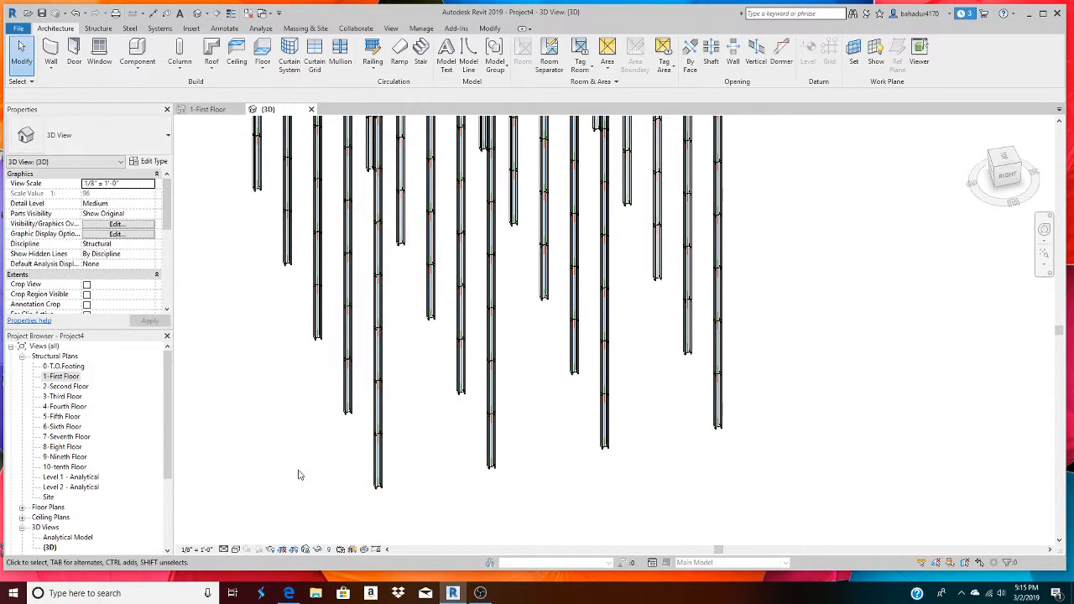
pyautogui.press('v')
pyautogui.press('g')
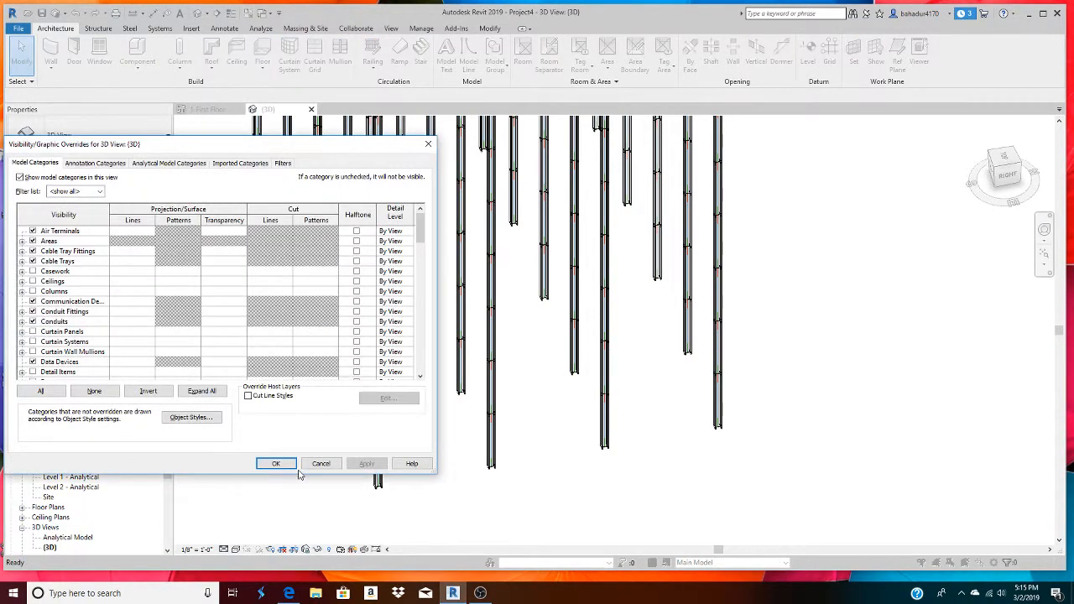
pyautogui.click(276, 464)
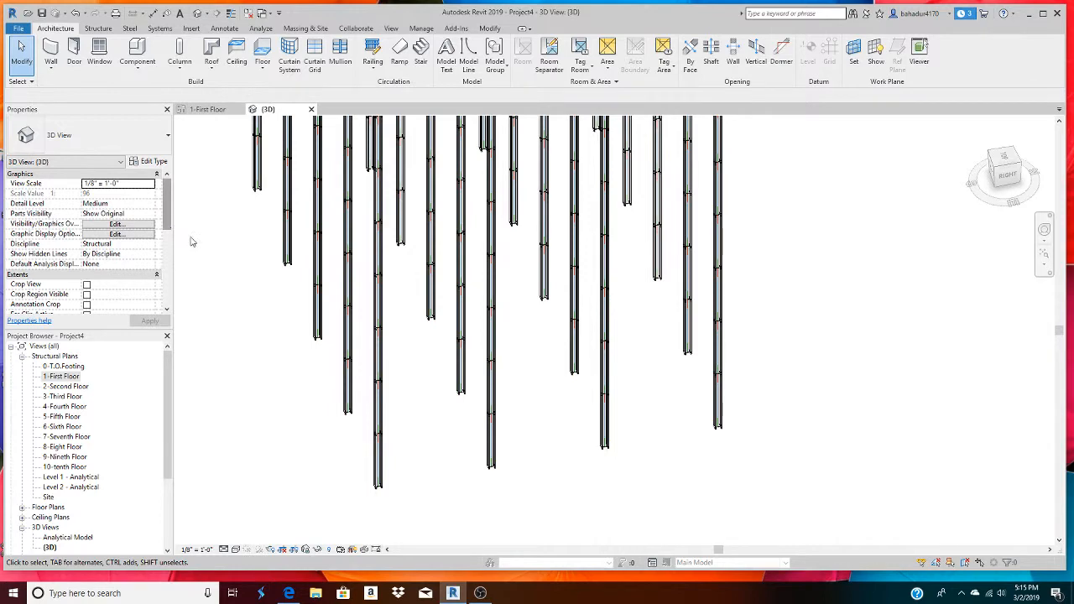
# Turn on the Columns model category in the 3D view's visibility overrides and apply the change.
pyautogui.click(125, 225)
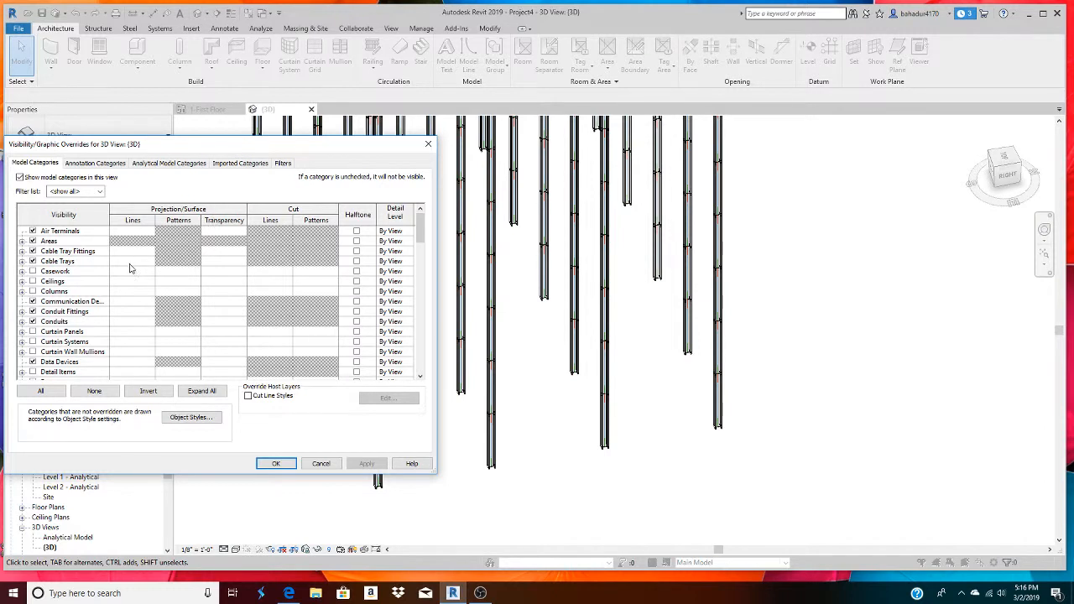
pyautogui.click(33, 320)
pyautogui.click(33, 293)
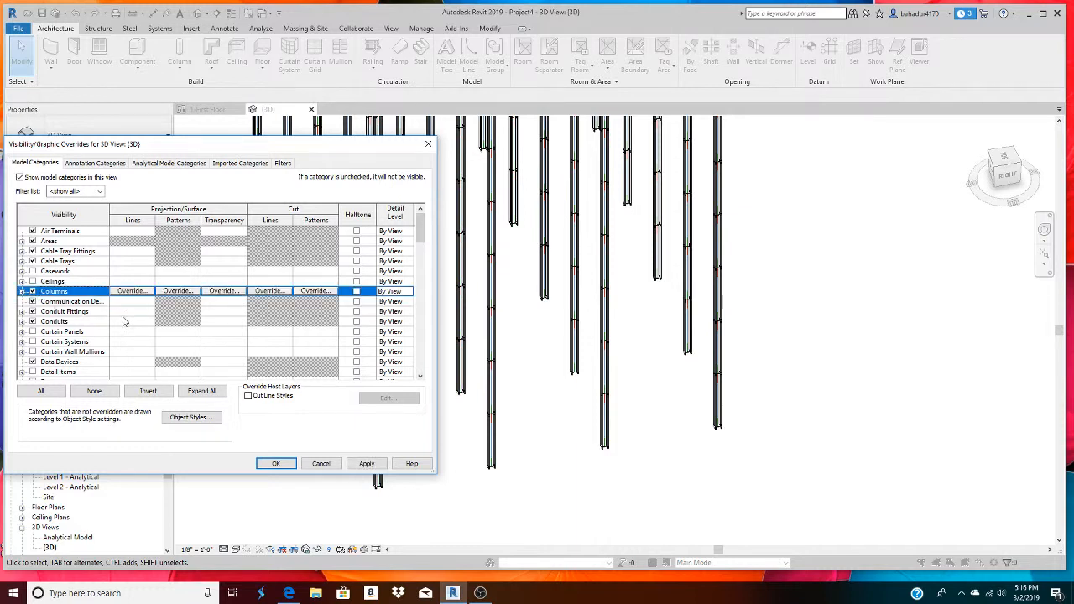
pyautogui.click(366, 463)
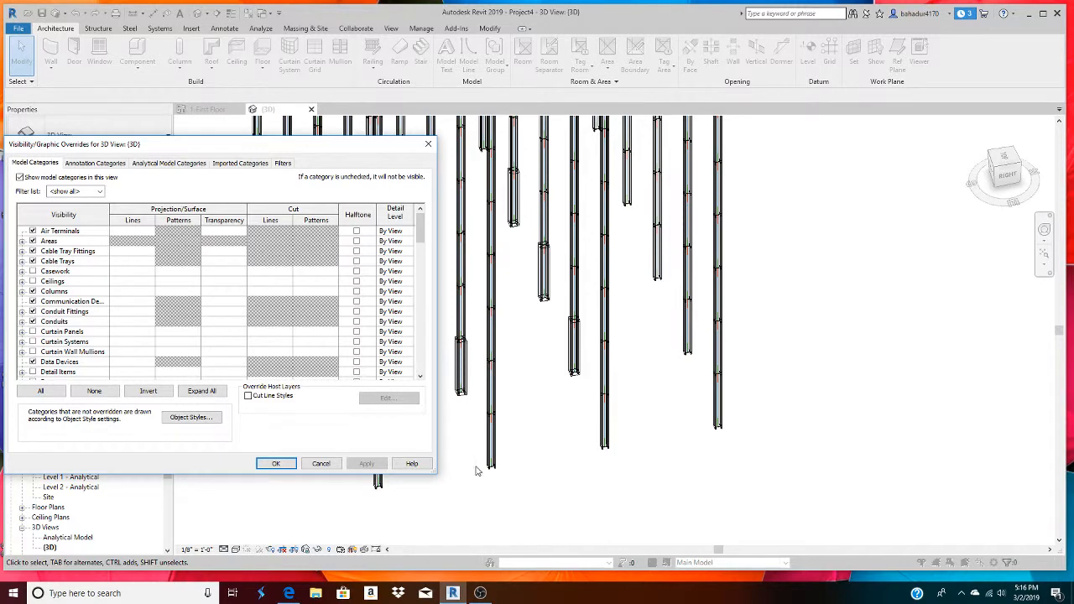
pyautogui.click(316, 466)
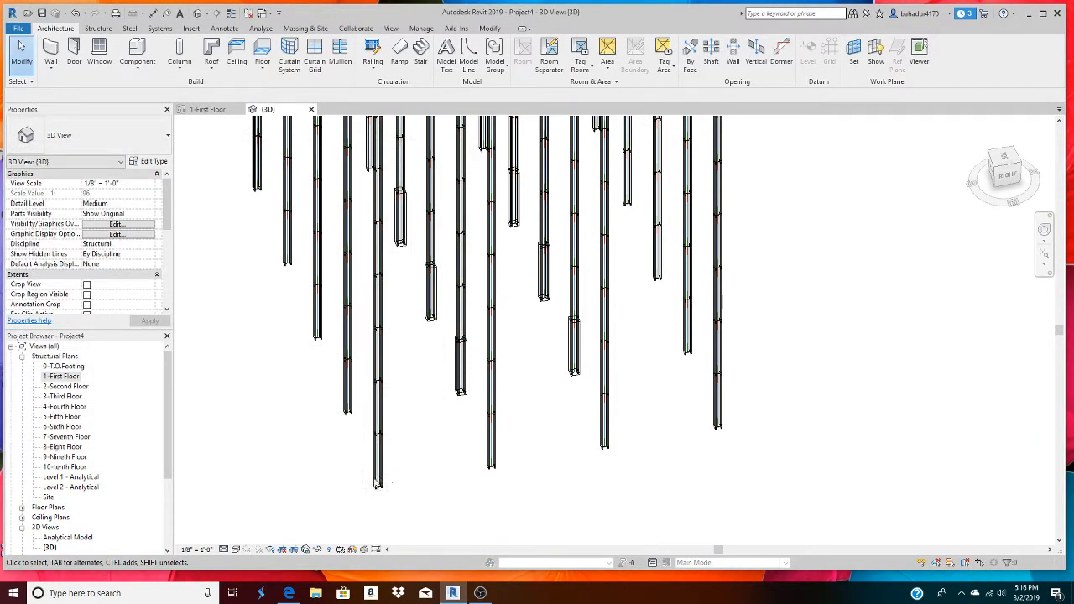
pyautogui.keyDown('shift'); pyautogui.moveTo(233, 452); pyautogui.dragTo(350, 448, button='middle'); pyautogui.keyUp('shift')
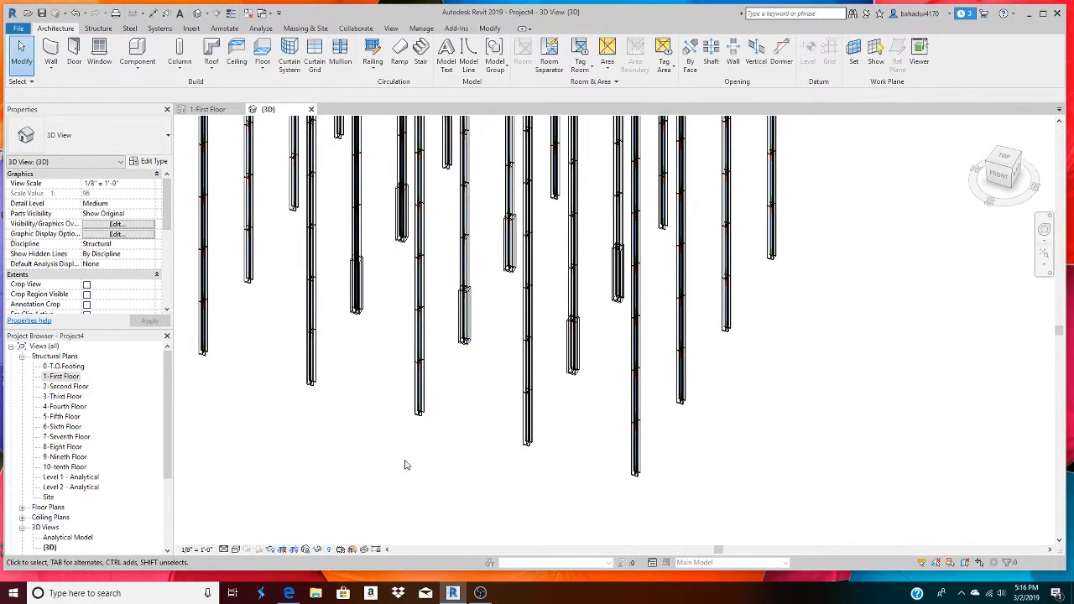
# Set the 3D view's visual style to Shaded and inspect the rectangular columns around the steel column bases.
pyautogui.click(236, 550)
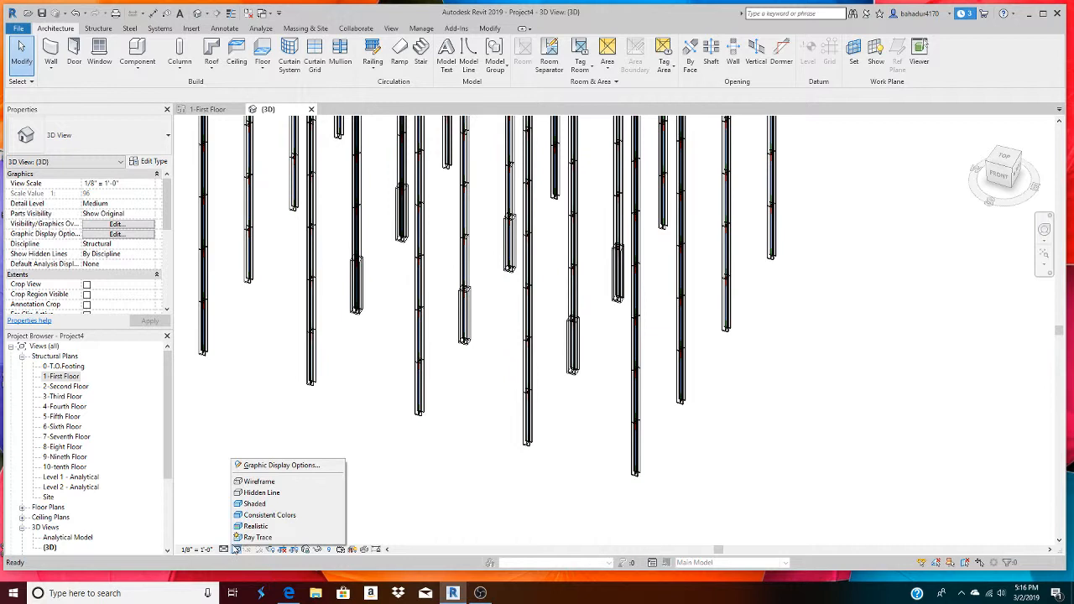
pyautogui.click(263, 507)
pyautogui.keyDown('shift'); pyautogui.moveTo(336, 484); pyautogui.dragTo(445, 470, button='middle'); pyautogui.keyUp('shift')
pyautogui.scroll(5, 436, 283)
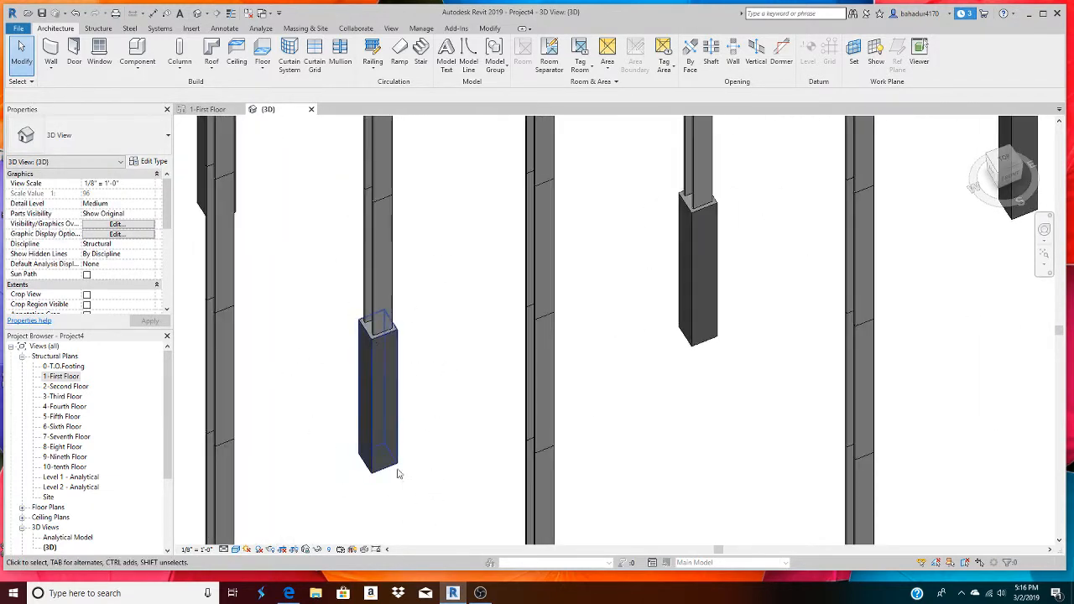
pyautogui.scroll(-4, 398, 434)
pyautogui.scroll(-2, 373, 390)
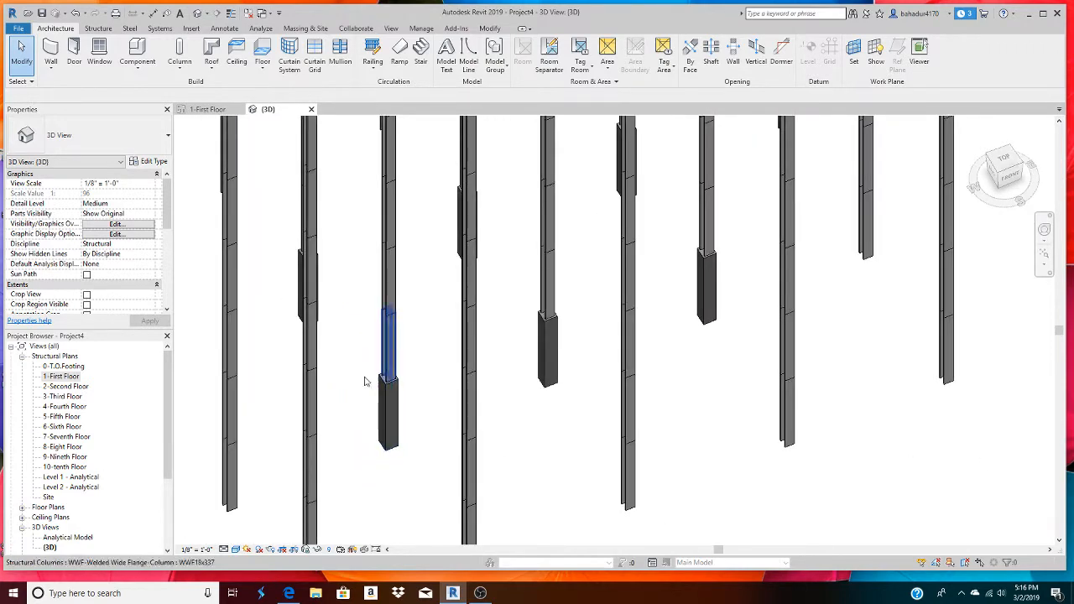
pyautogui.scroll(-3, 420, 448)
pyautogui.scroll(-2, 410, 534)
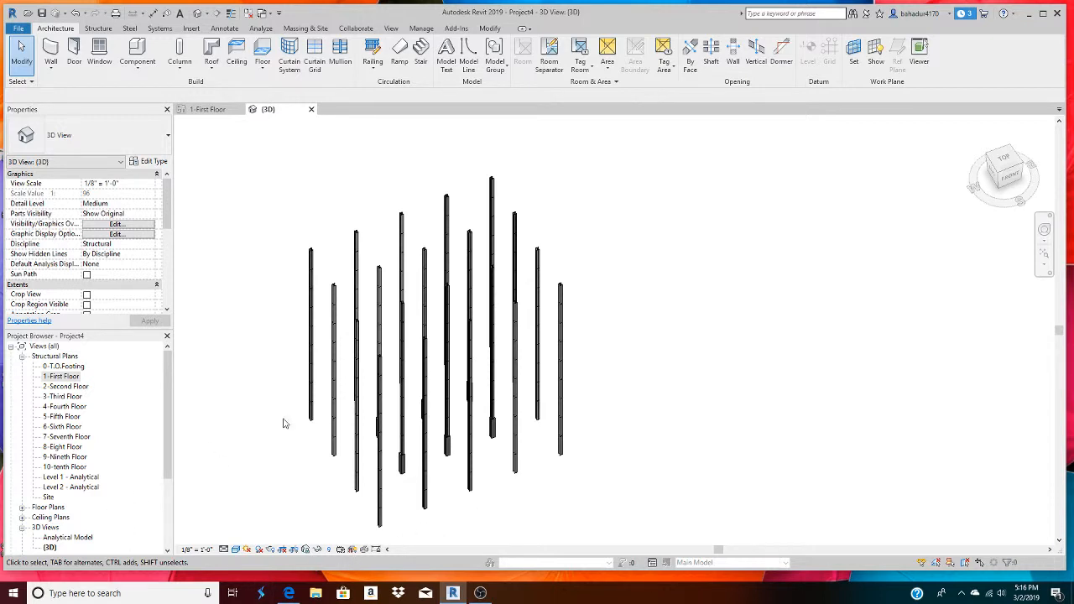
# Start an architectural wall in the 1-First Floor plan with the Foundation - 12" Concrete basic wall type.
pyautogui.click(208, 109)
pyautogui.scroll(-2, 592, 410)
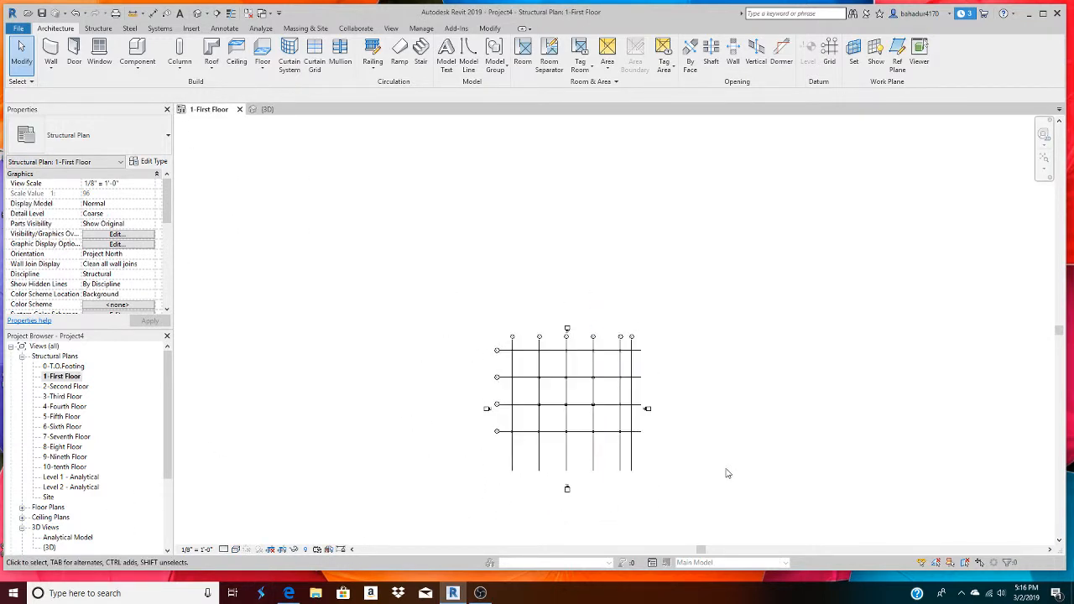
pyautogui.scroll(2, 727, 474)
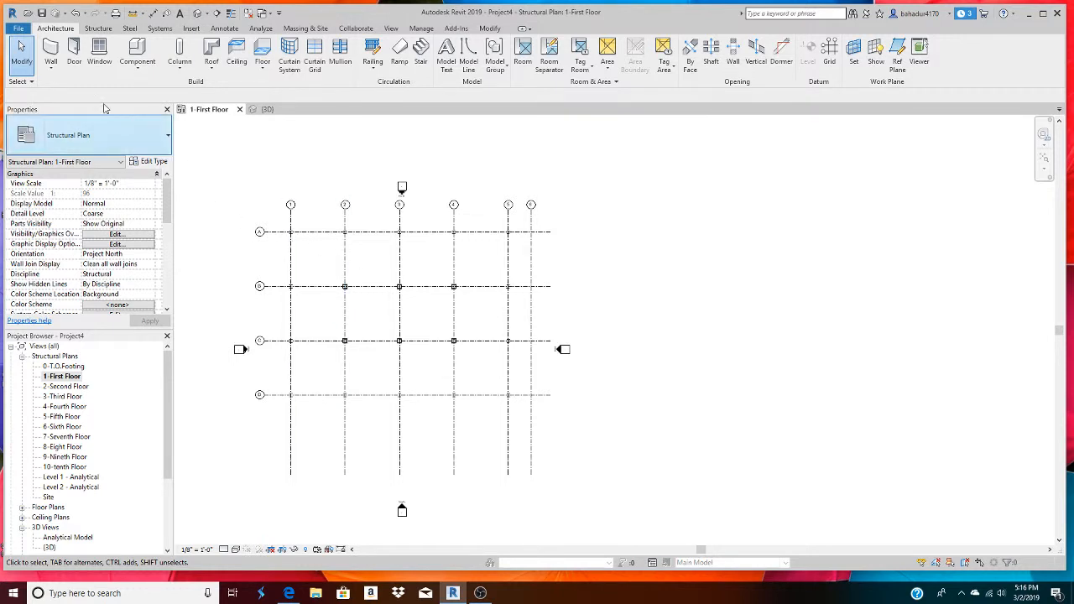
pyautogui.click(51, 72)
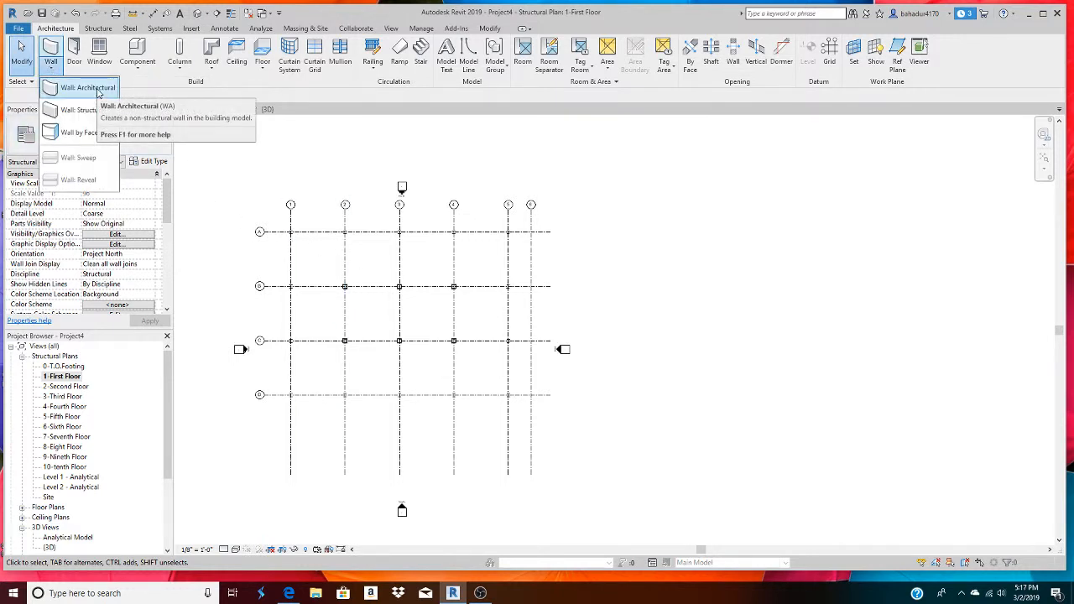
pyautogui.click(87, 88)
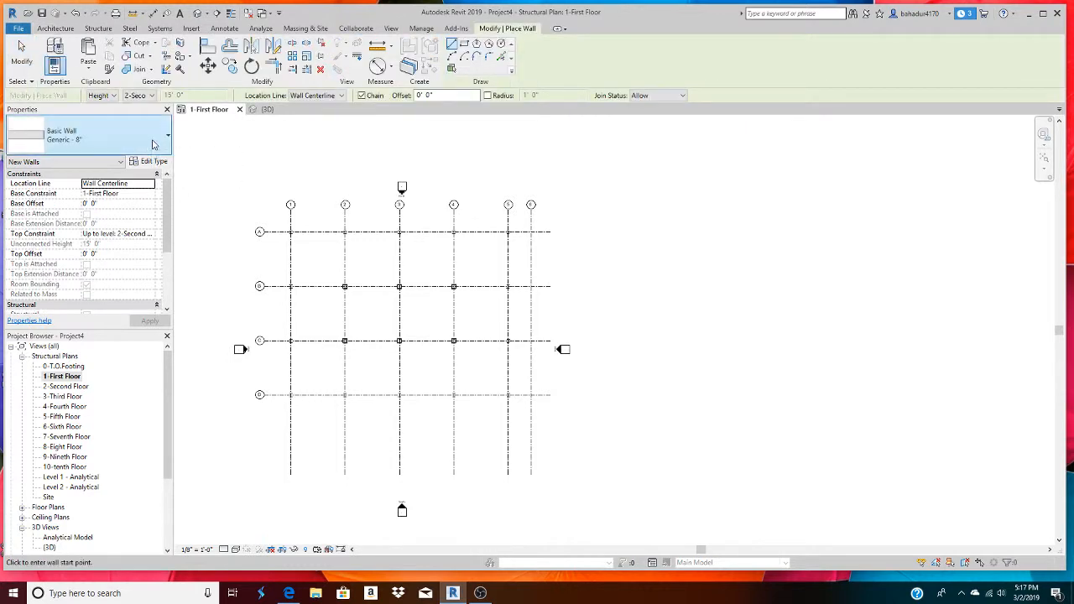
pyautogui.click(153, 145)
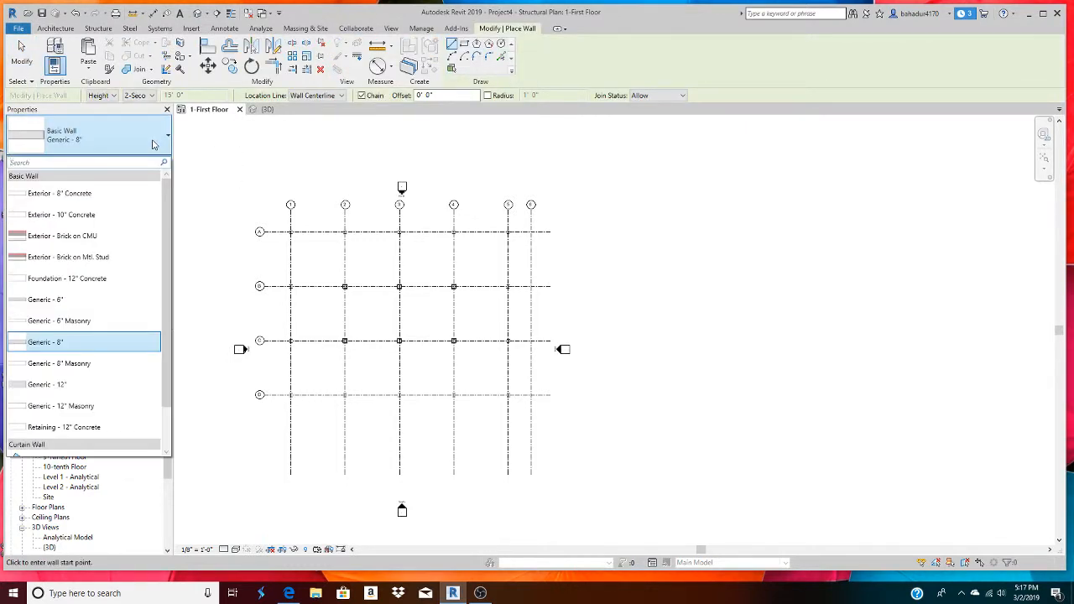
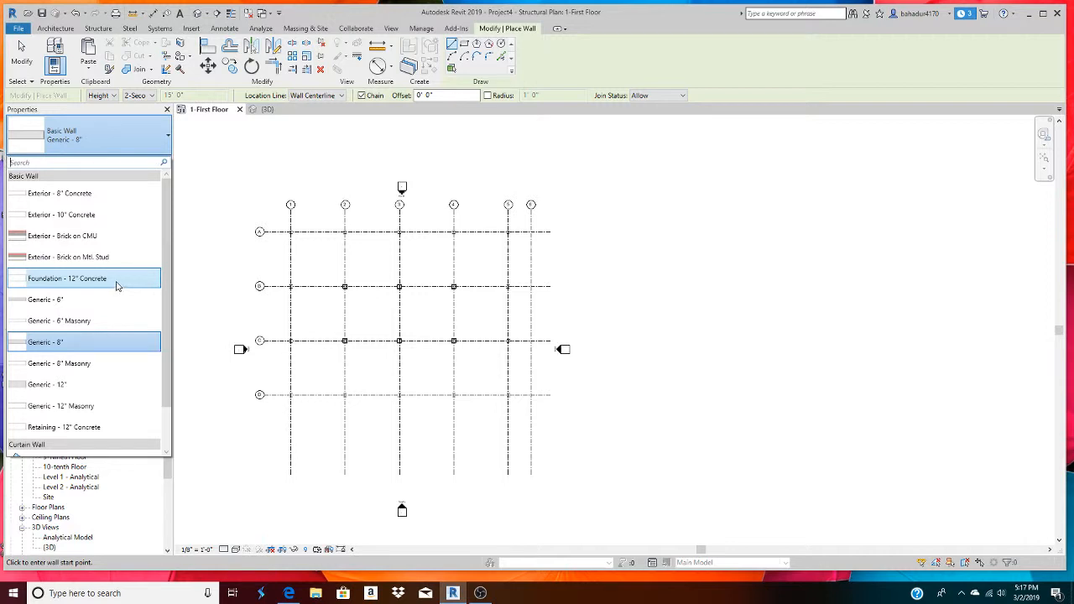
pyautogui.click(116, 287)
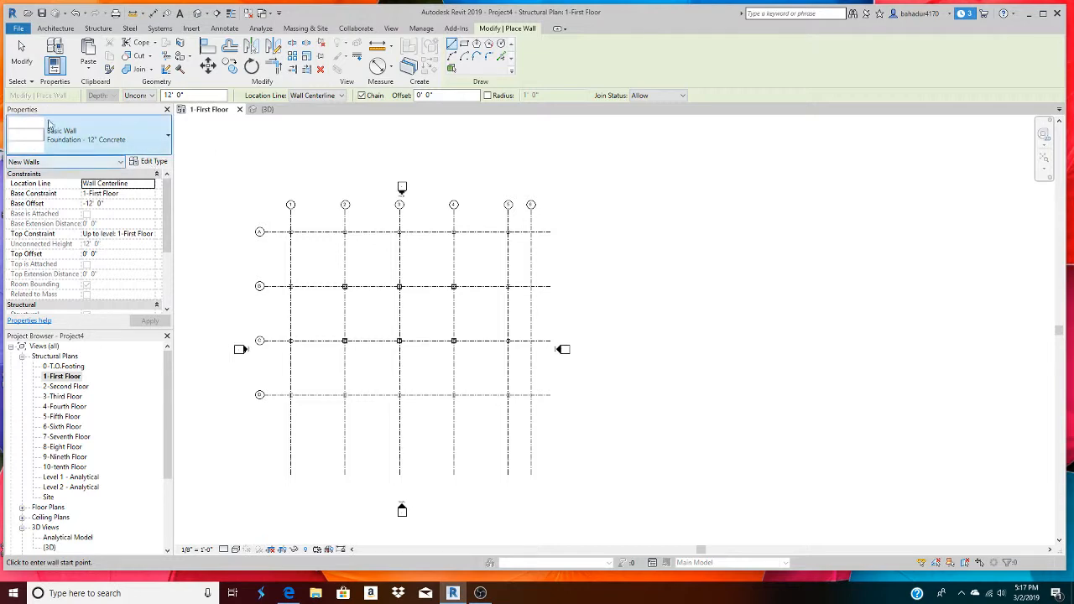
# Duplicate the Foundation - 12" Concrete wall type under the name Foundation - 24" Concrete.
pyautogui.click(149, 161)
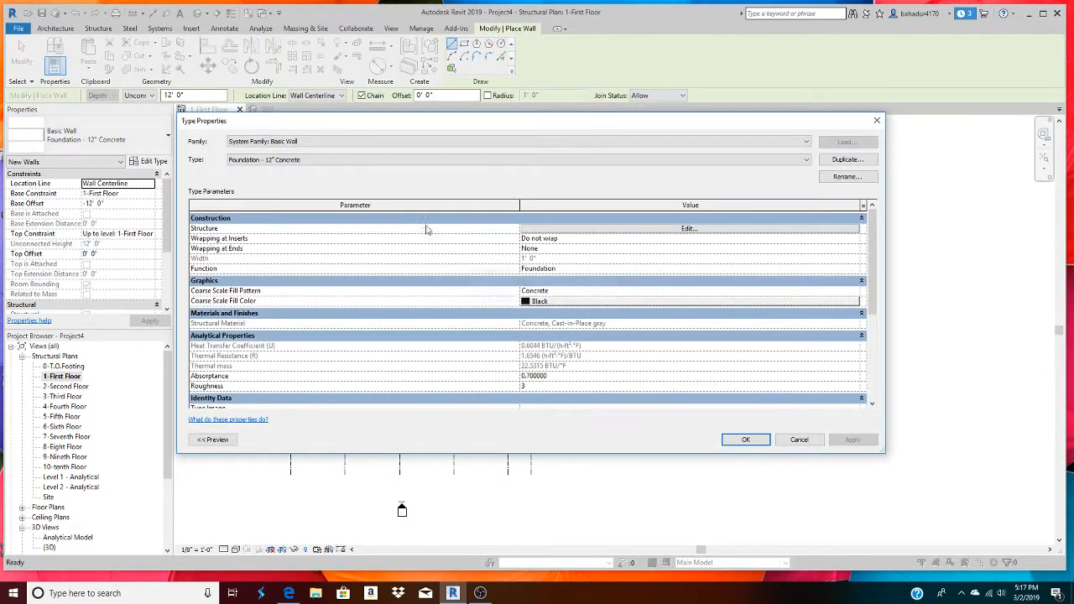
pyautogui.click(846, 160)
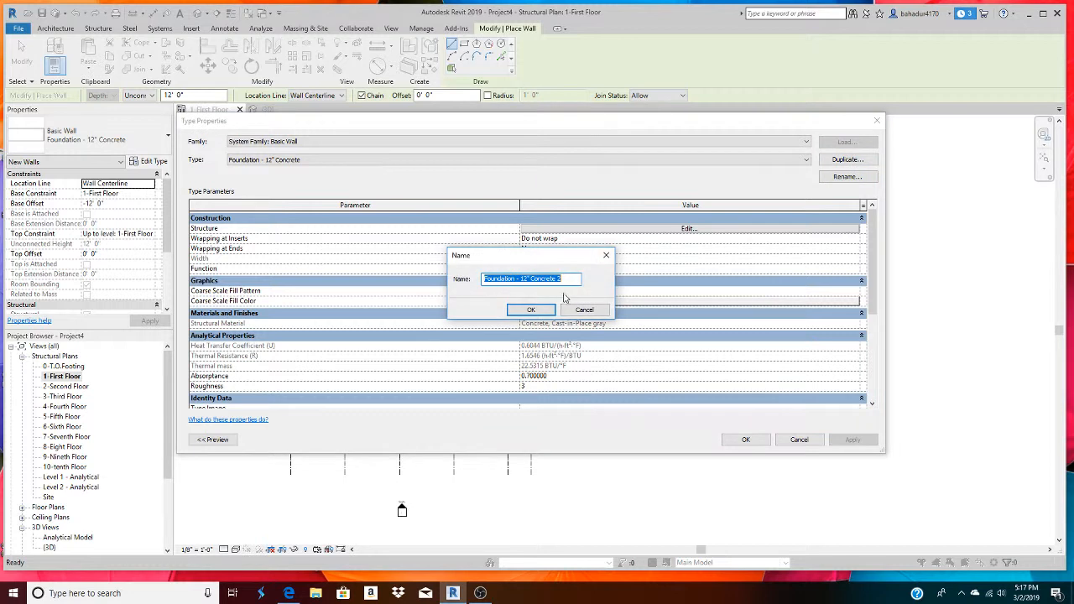
pyautogui.click(567, 278)
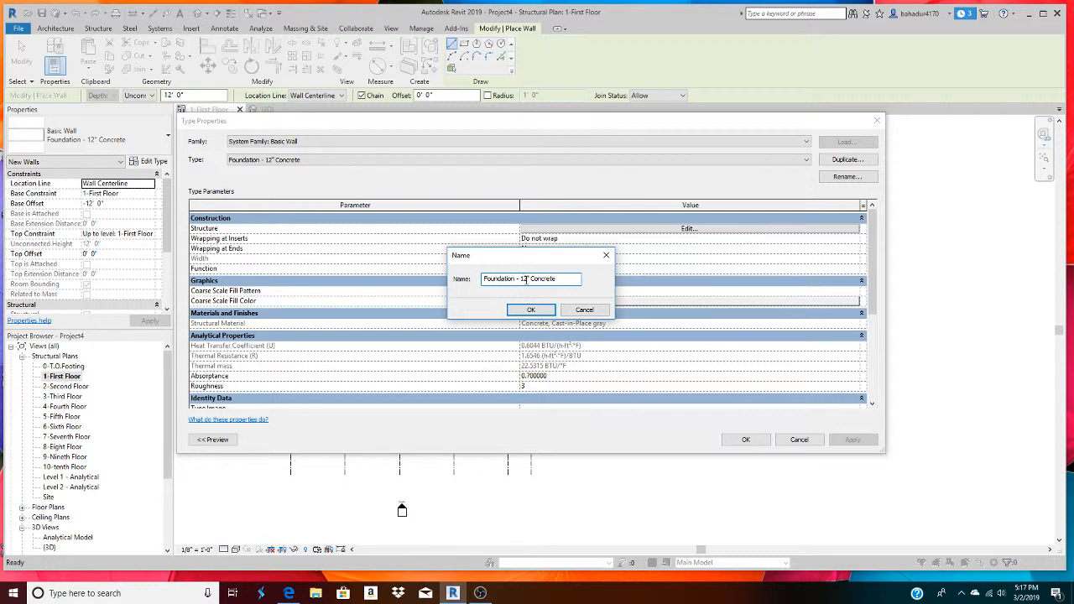
pyautogui.press('BackSpace')
pyautogui.press('BackSpace')
pyautogui.press('BackSpace')
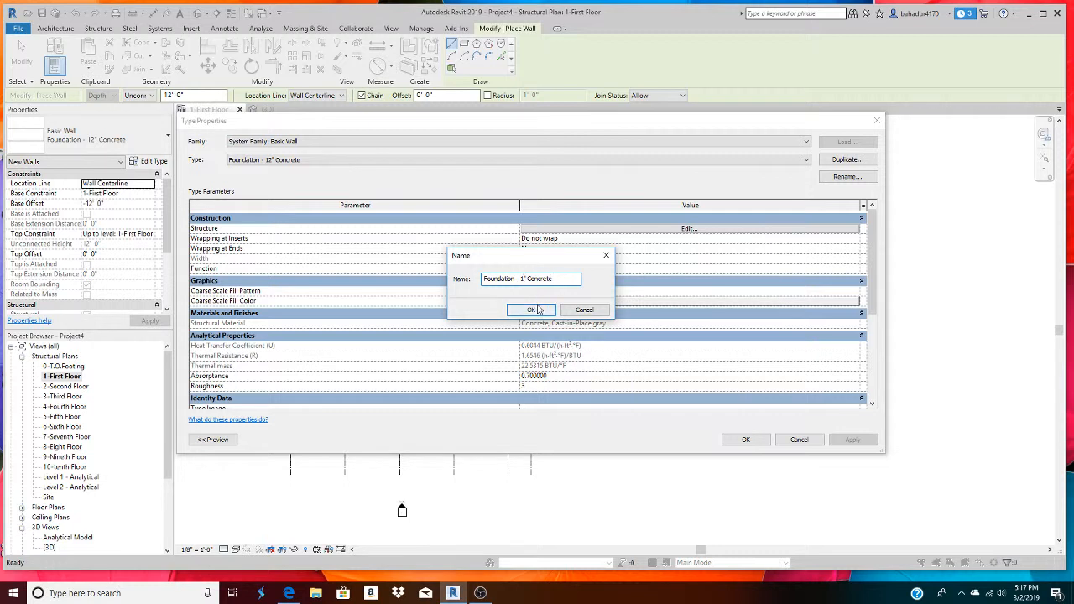
pyautogui.write('24')
pyautogui.click(542, 312)
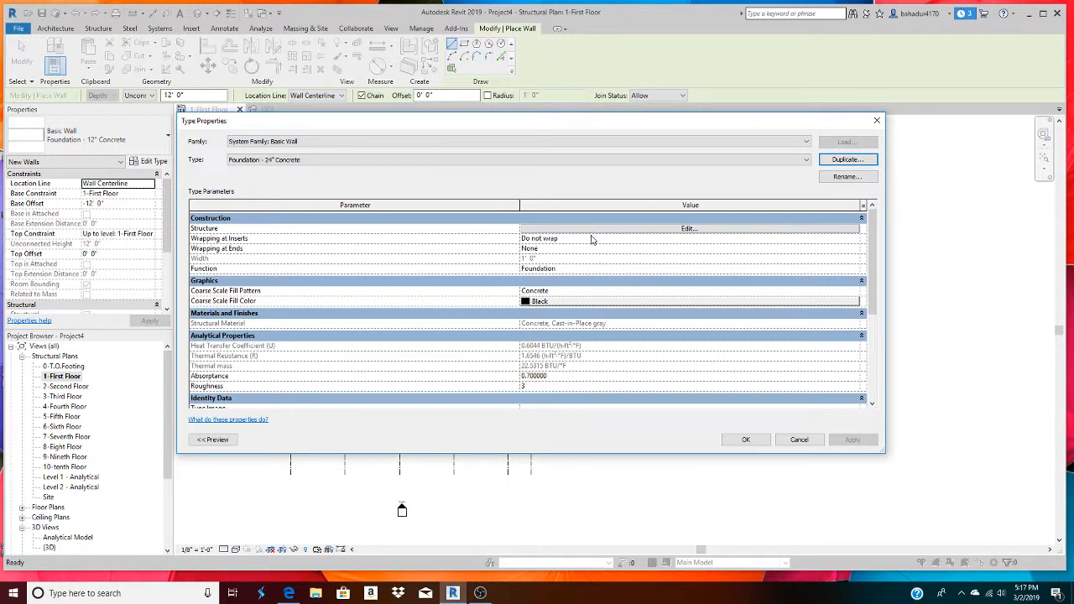
# Open the new wall type's structure and review the concrete material assigned to its structural layer without changing it.
pyautogui.click(687, 228)
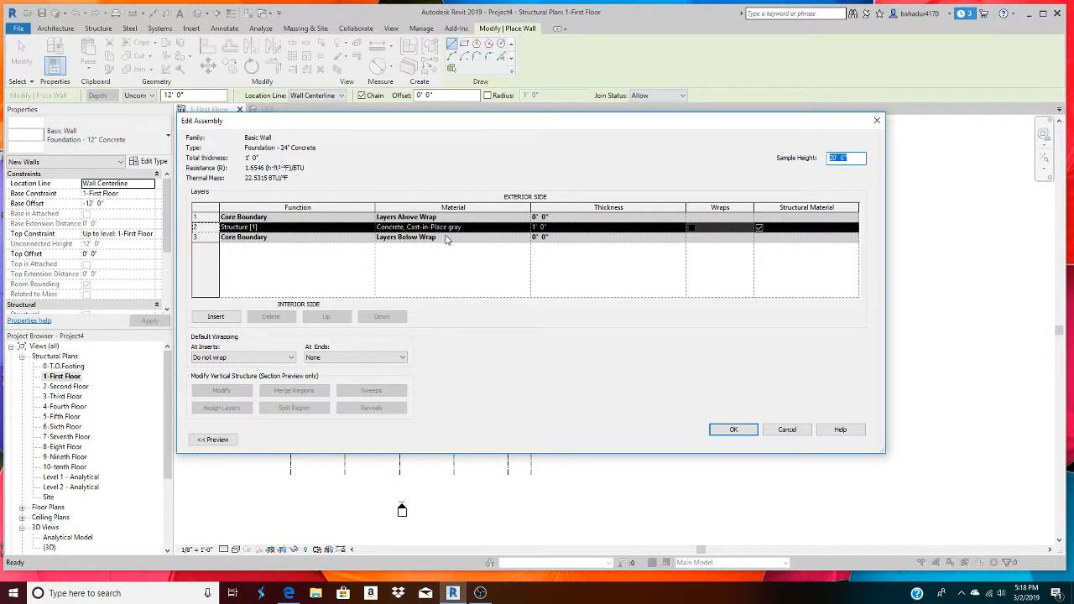
pyautogui.click(509, 228)
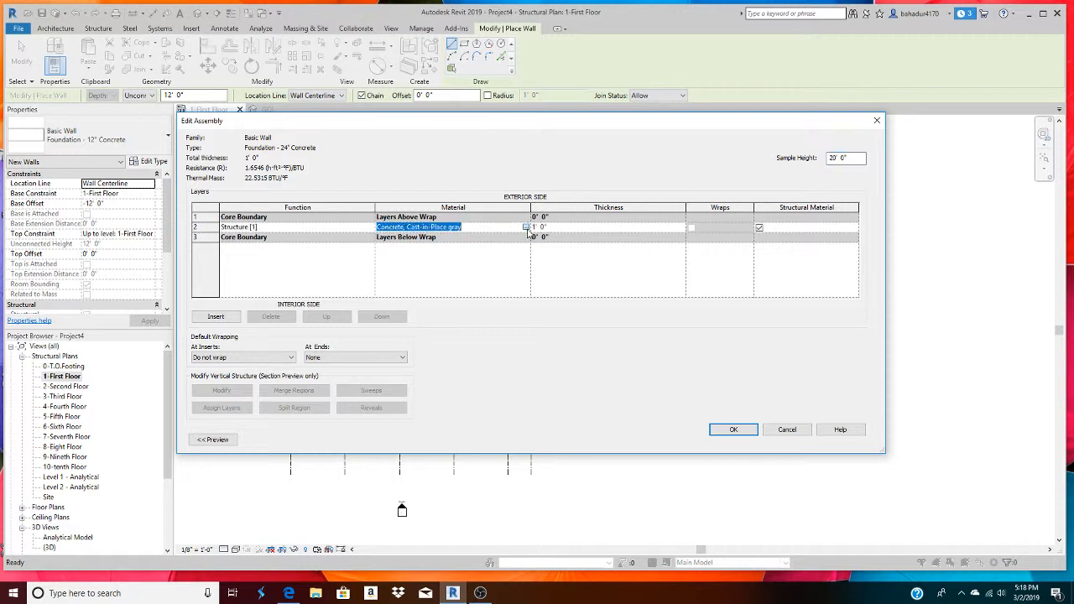
pyautogui.click(526, 227)
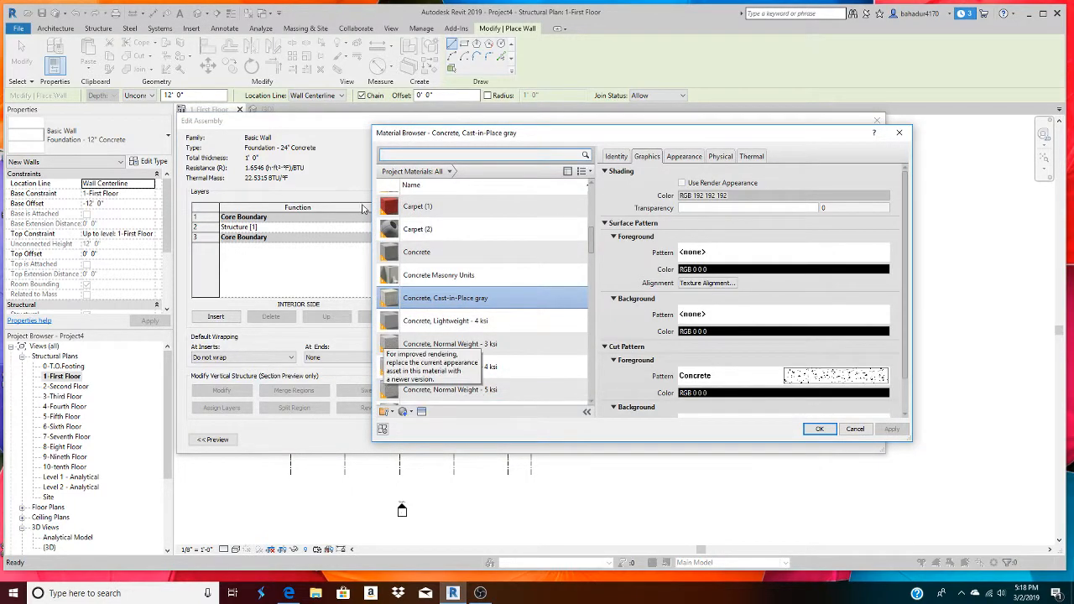
pyautogui.scroll(-1, 470, 336)
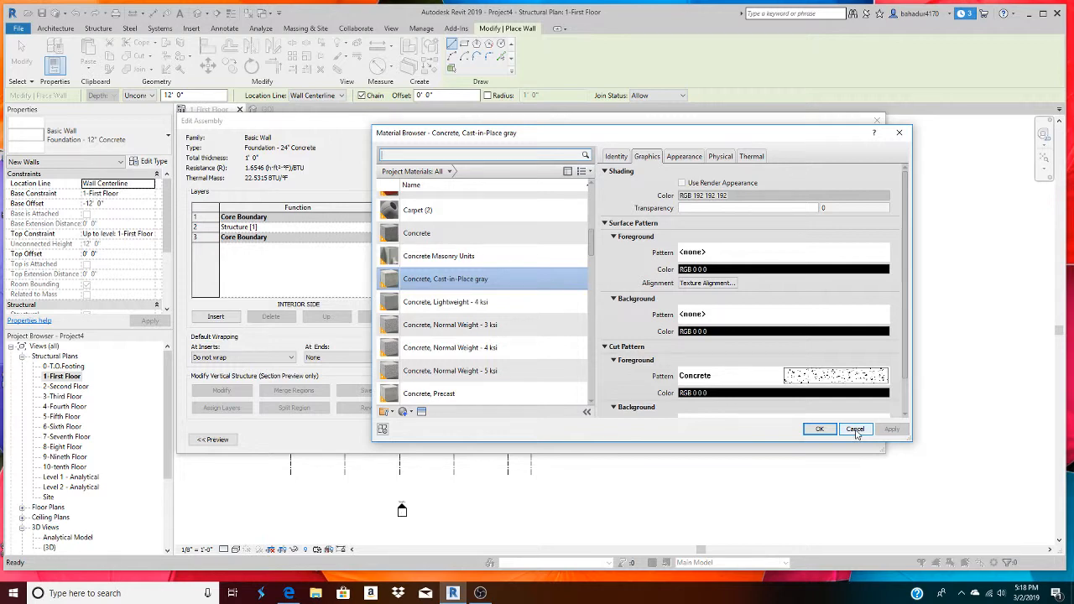
pyautogui.click(856, 430)
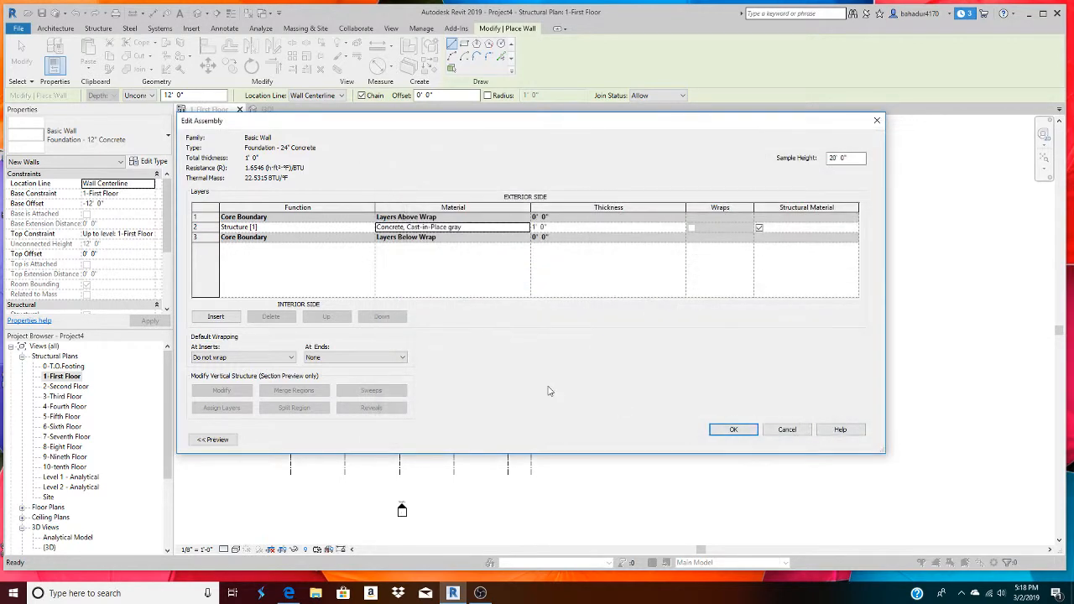
# Set the thickness of the wall type's Structure [1] layer to 2'.
pyautogui.click(556, 228)
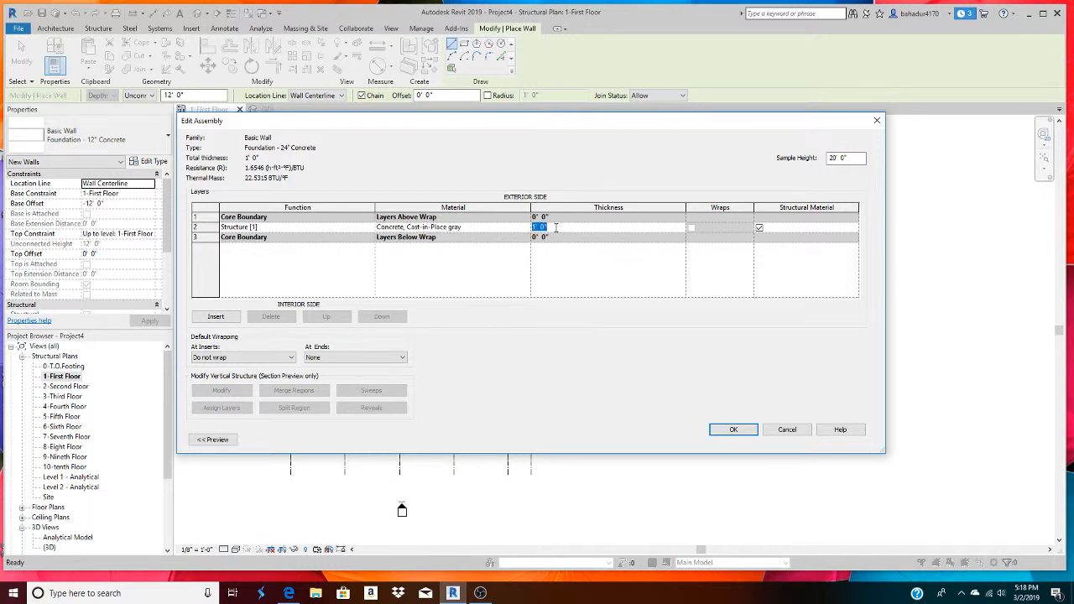
pyautogui.write('2')
pyautogui.press('Tab')
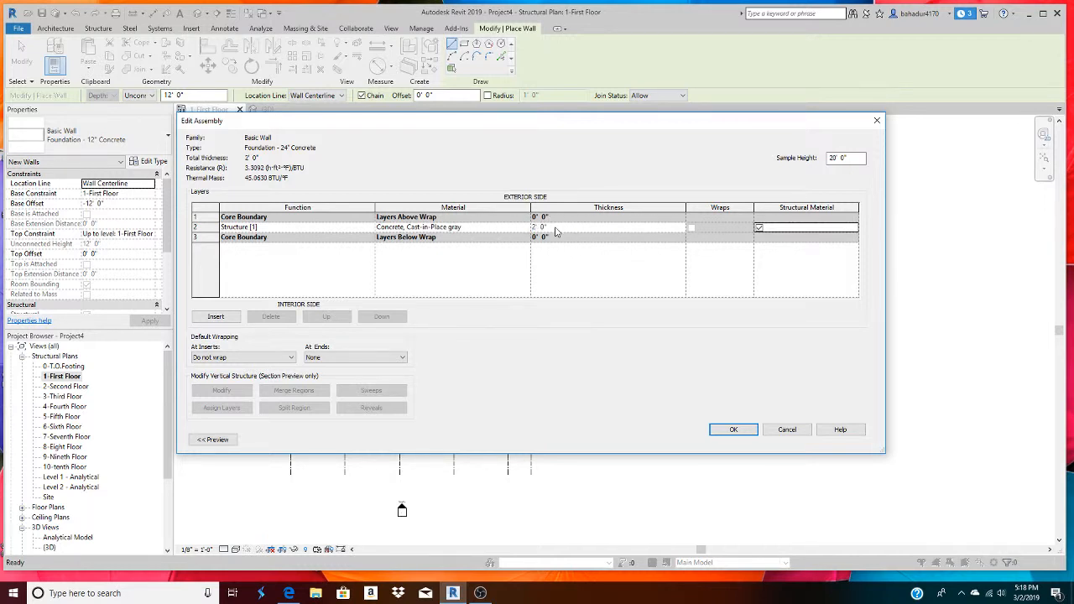
# Preview the wall assembly in floor plan and section, and accept the Foundation - 24" Concrete type.
pyautogui.click(214, 441)
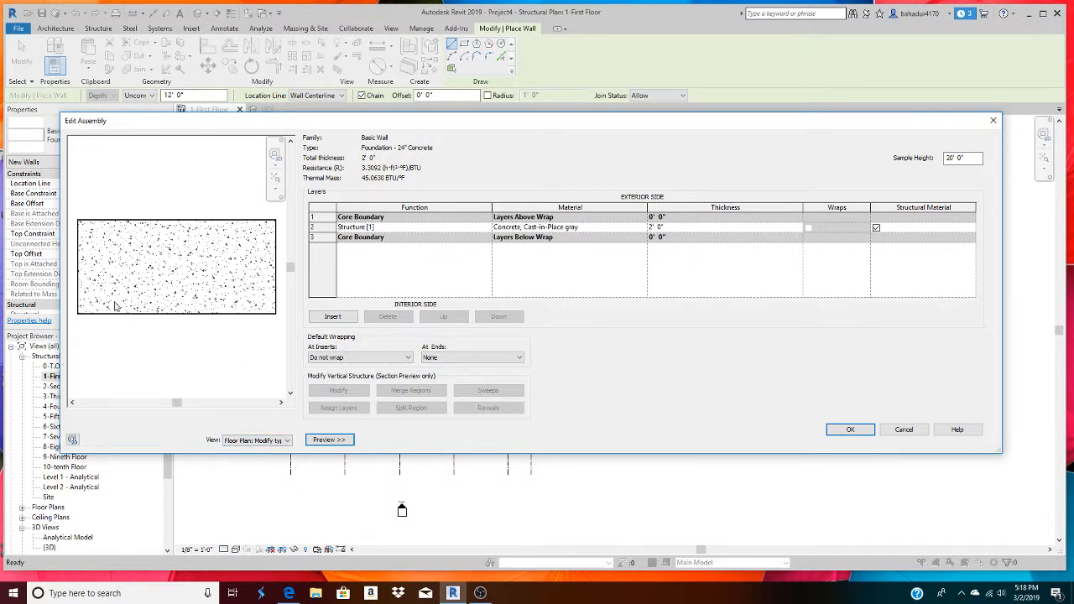
pyautogui.click(282, 442)
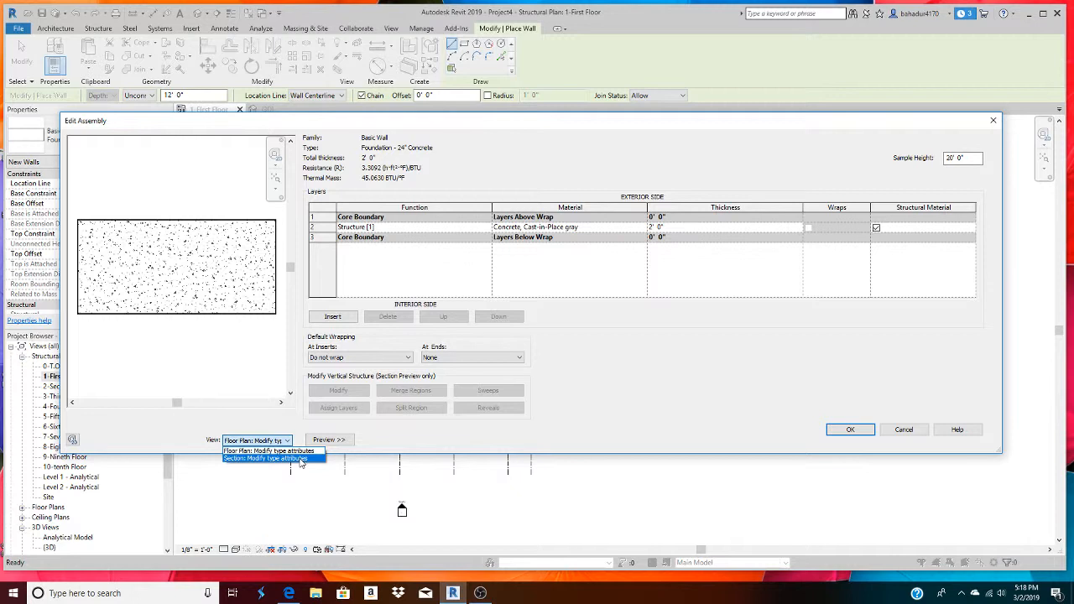
pyautogui.click(301, 459)
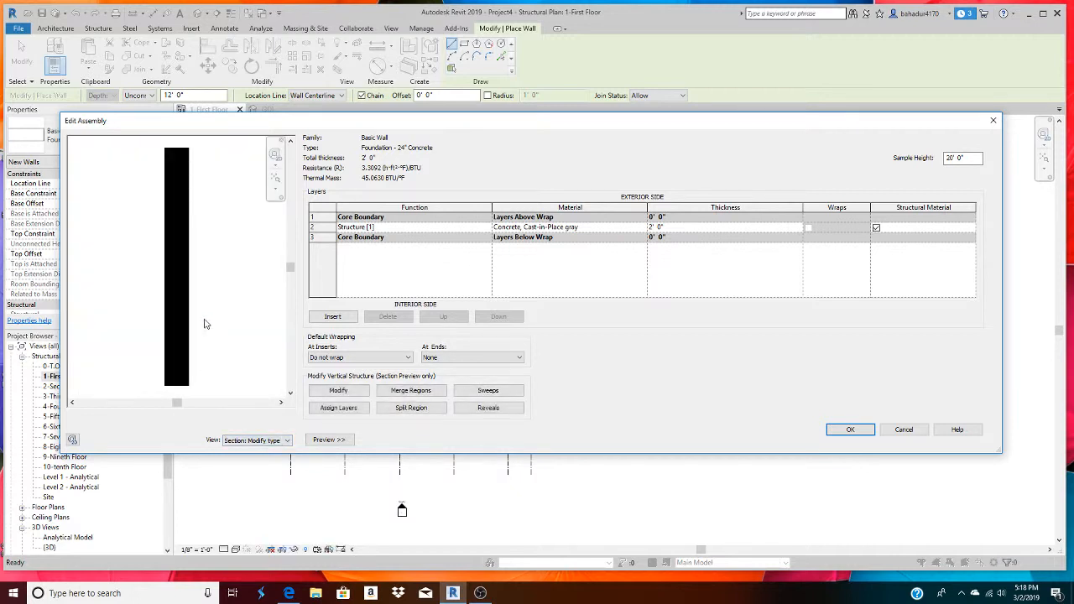
pyautogui.click(324, 440)
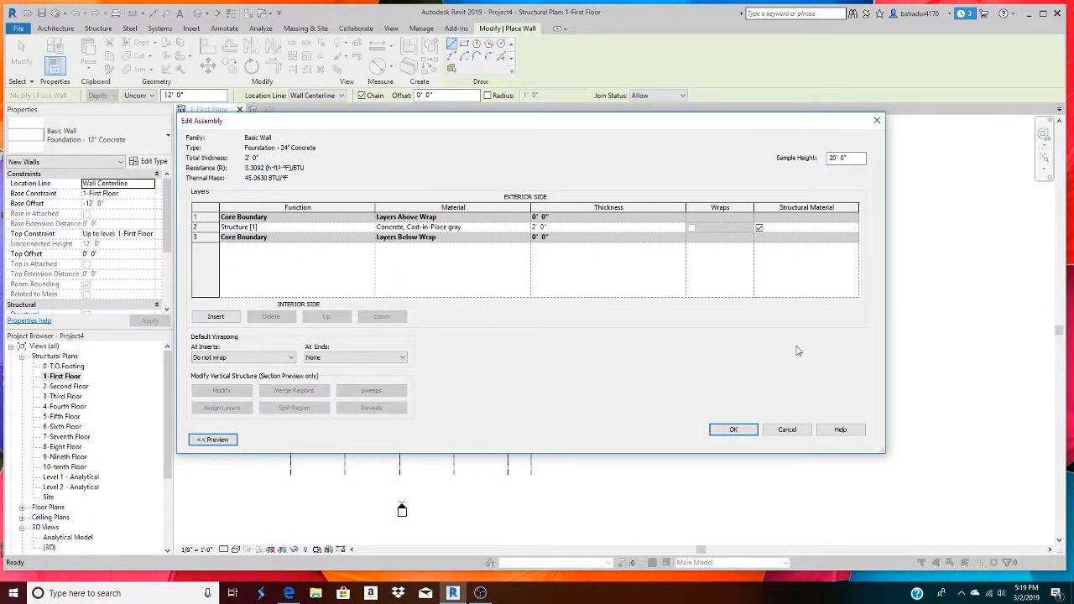
pyautogui.click(732, 429)
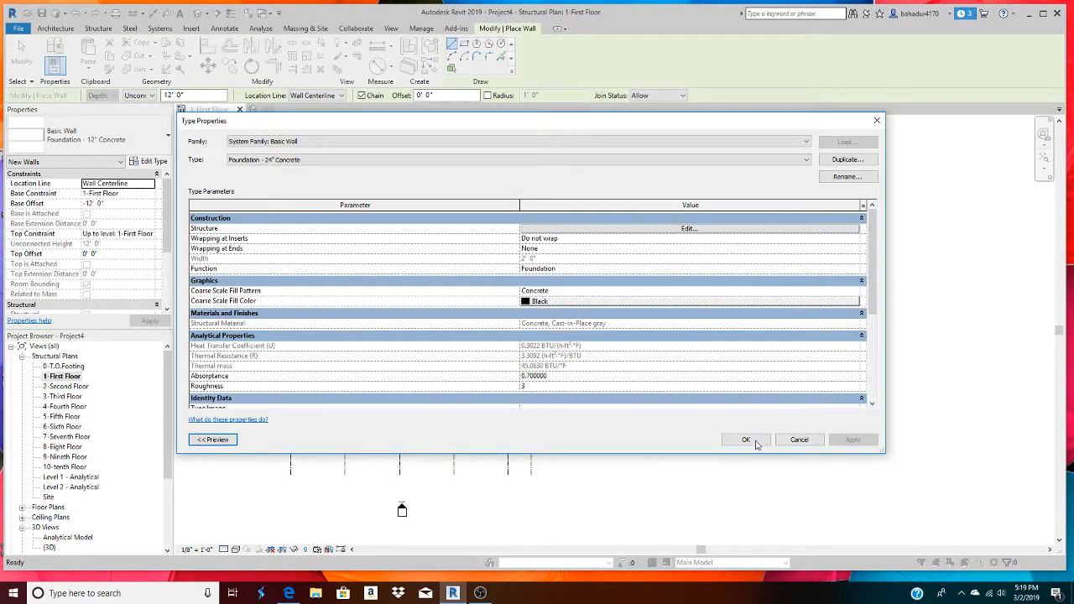
pyautogui.click(747, 439)
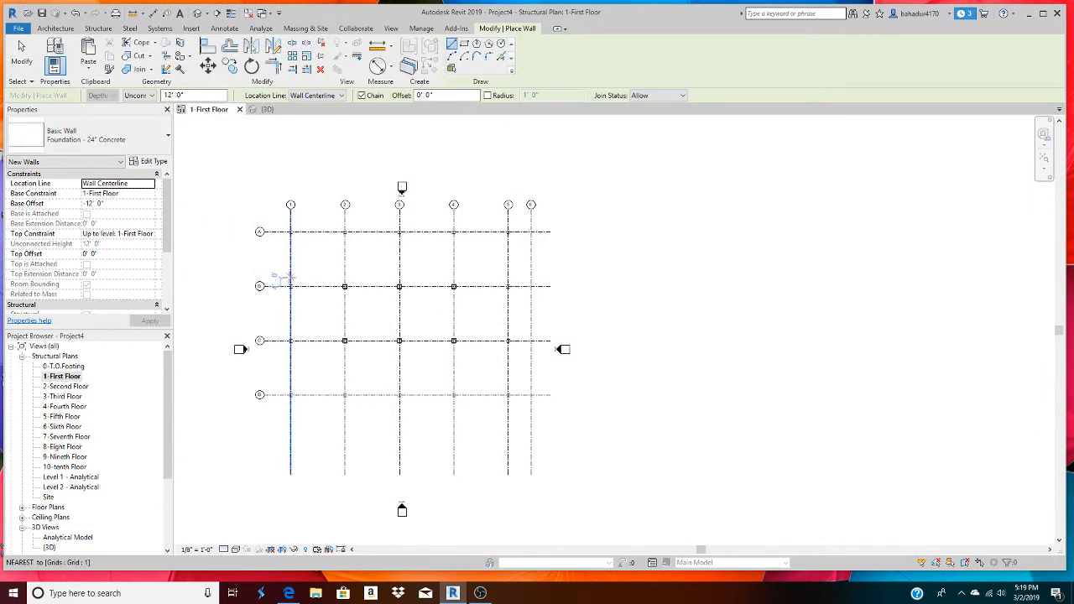
# Draw a foundation wall along grid A from the column at grid 1 to the column at grid 5.
pyautogui.scroll(4, 267, 244)
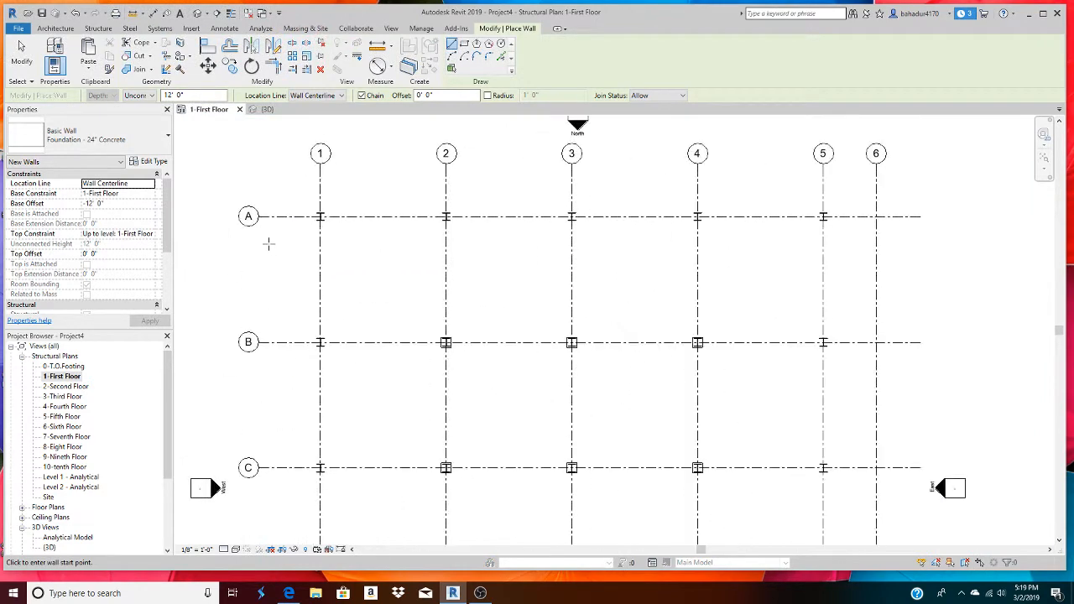
pyautogui.scroll(2, 257, 248)
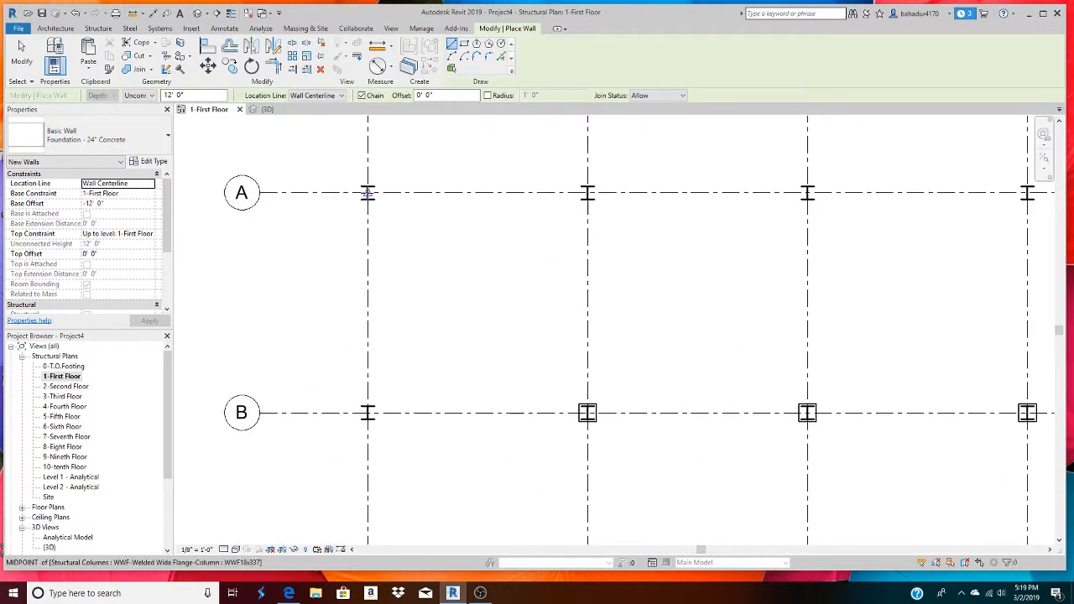
pyautogui.click(367, 193)
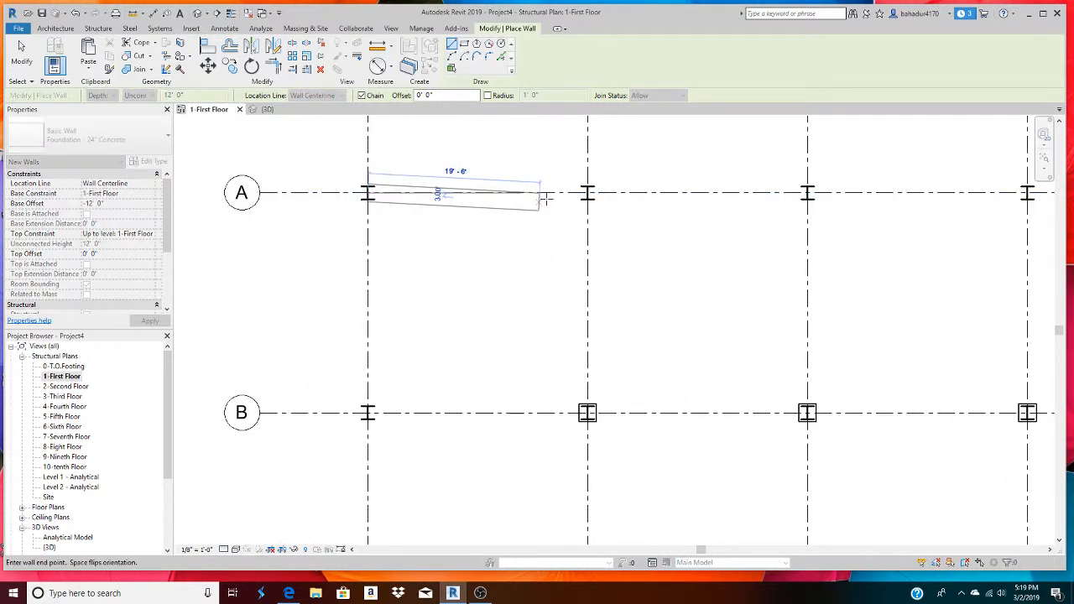
pyautogui.scroll(-4, 709, 201)
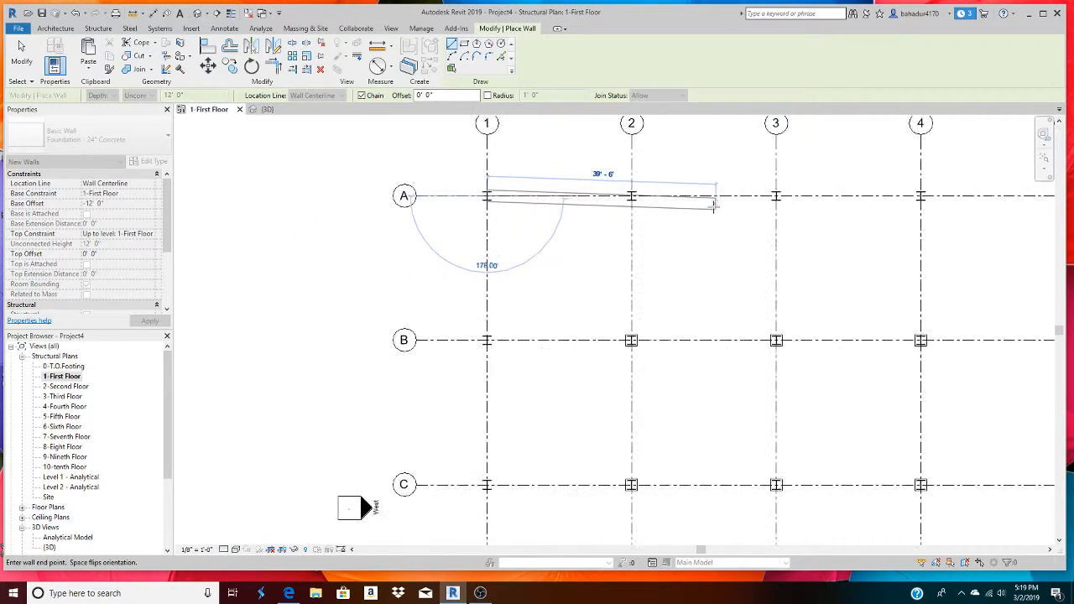
pyautogui.scroll(-2, 840, 223)
pyautogui.scroll(6, 805, 209)
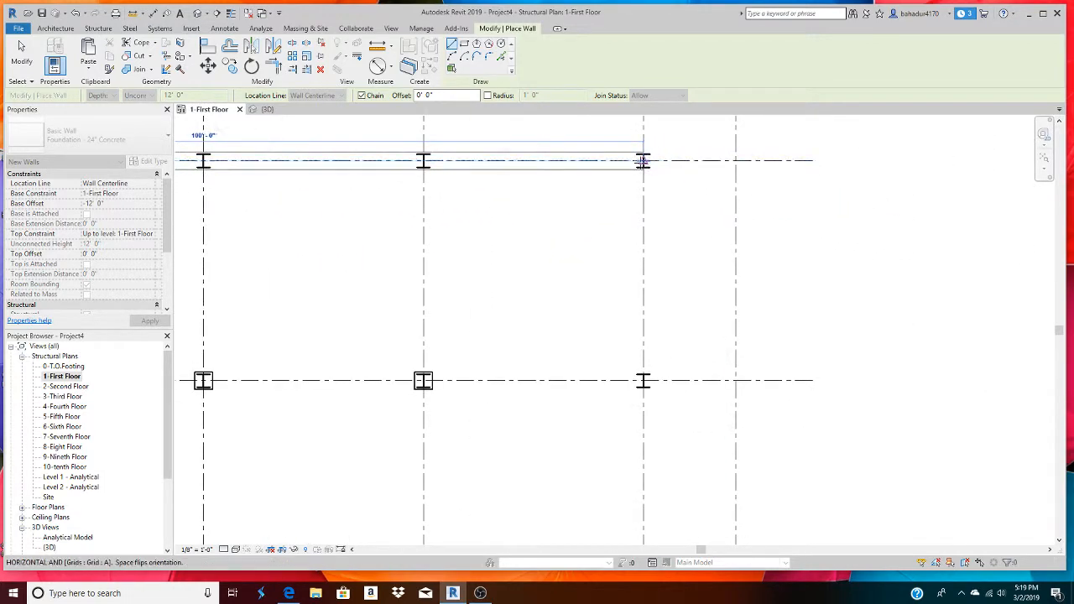
pyautogui.click(644, 160)
# Continue the foundation wall along grid 5 from grid A to the column at grid D.
pyautogui.scroll(-5, 639, 199)
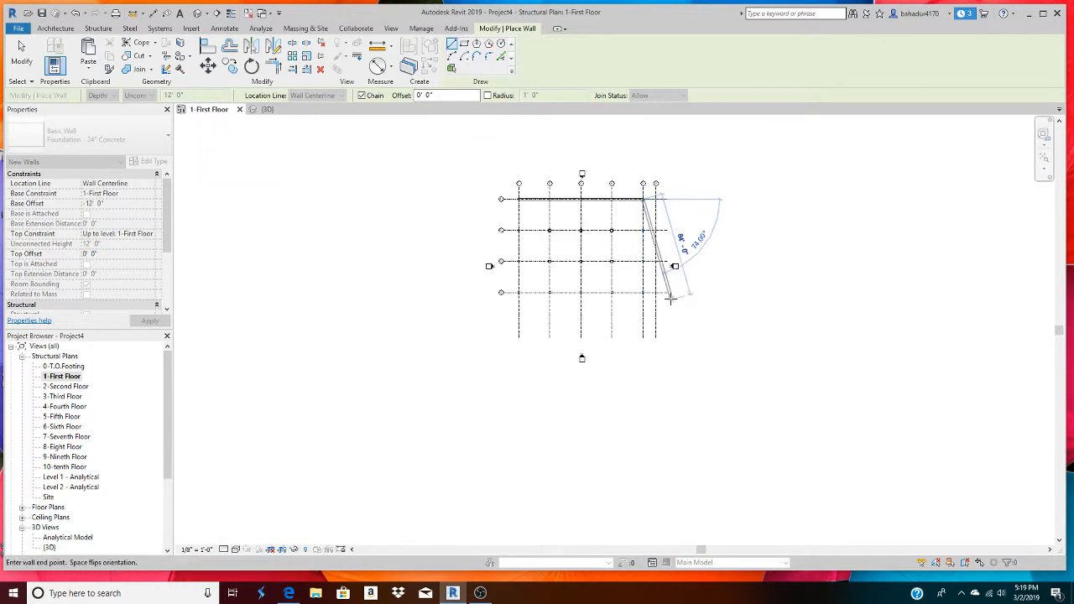
pyautogui.scroll(5, 647, 291)
pyautogui.scroll(1, 630, 303)
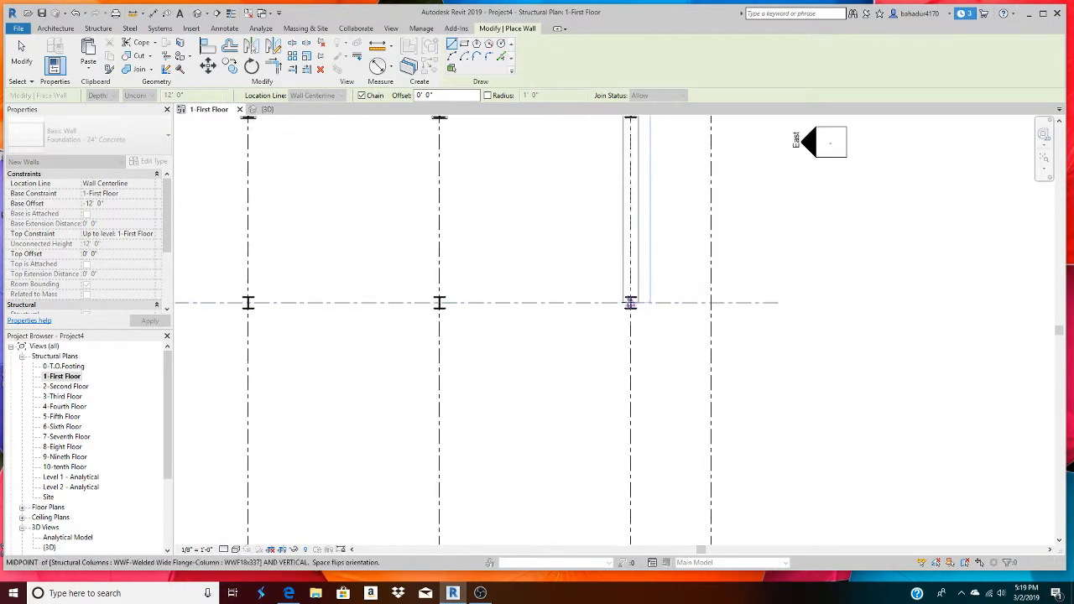
pyautogui.click(630, 302)
pyautogui.scroll(-4, 626, 302)
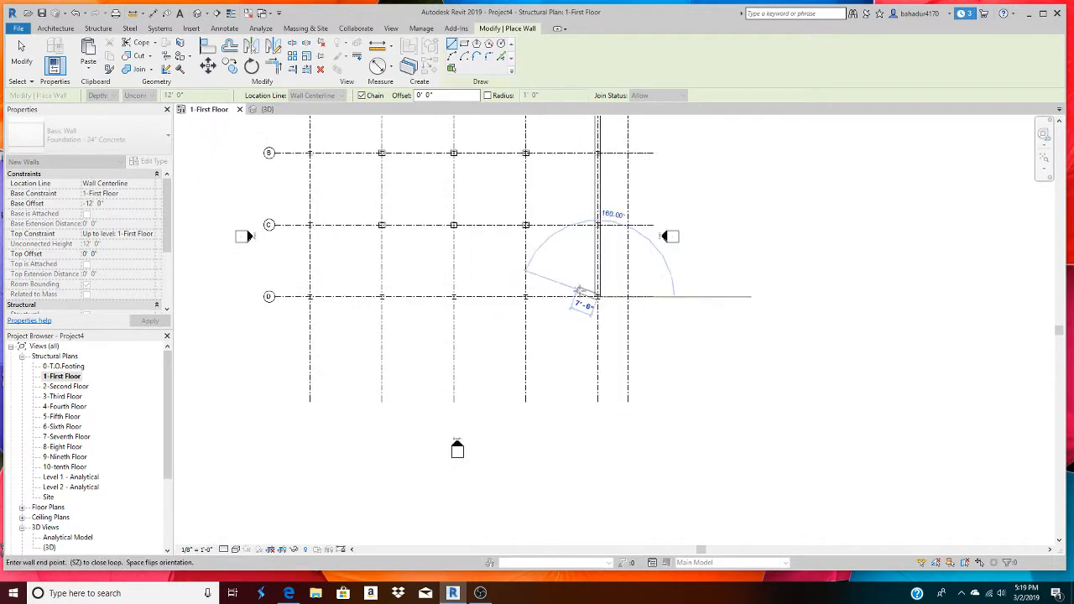
pyautogui.scroll(3, 386, 284)
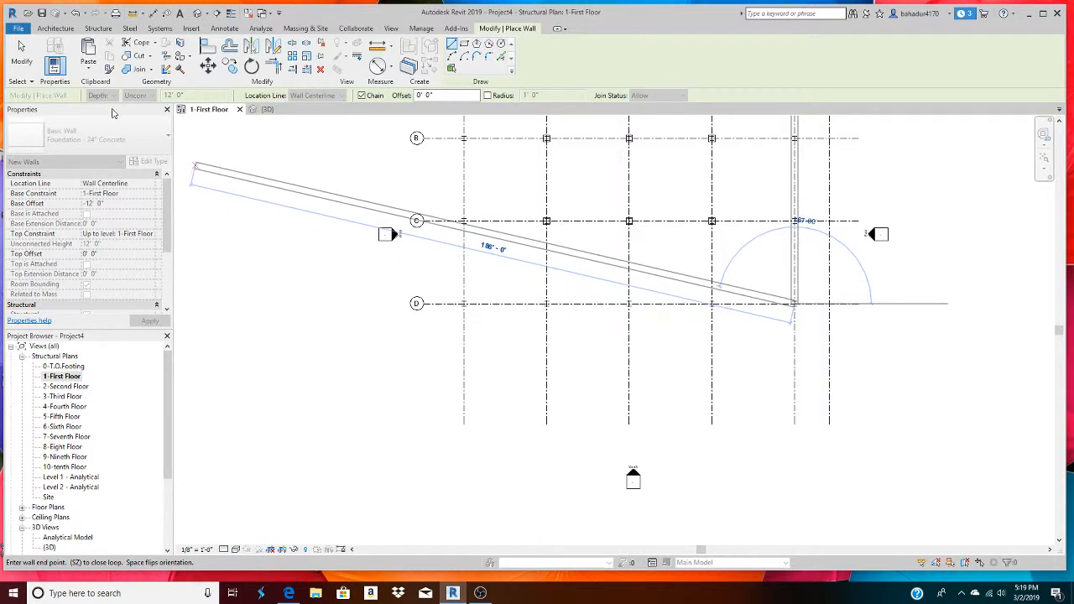
# Undo the foundation walls drawn along grid 5 and grid A.
pyautogui.click(74, 14)
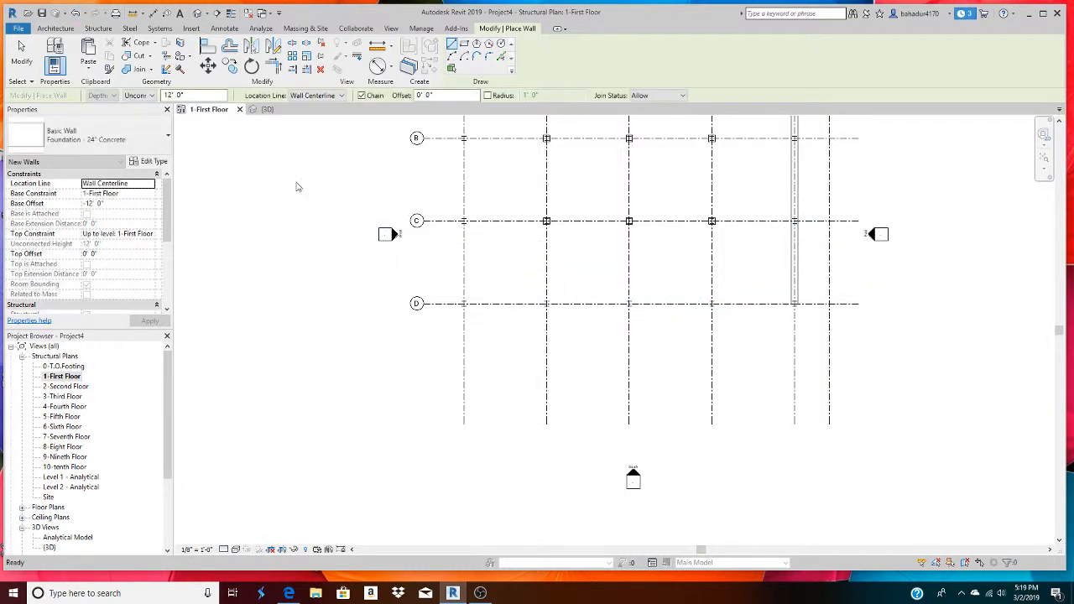
pyautogui.scroll(-5, 489, 260)
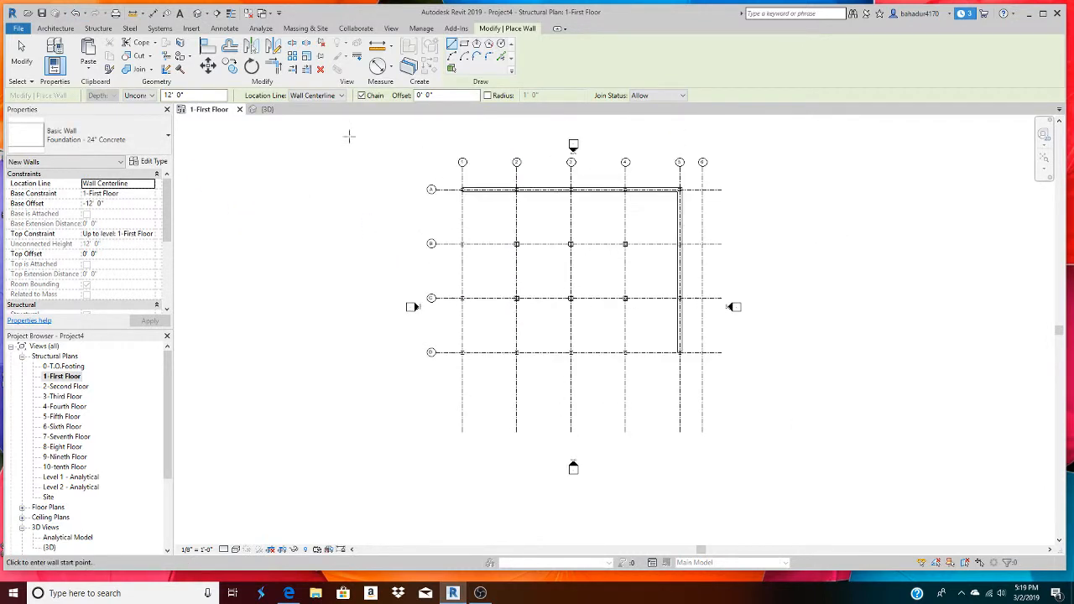
pyautogui.click(76, 14)
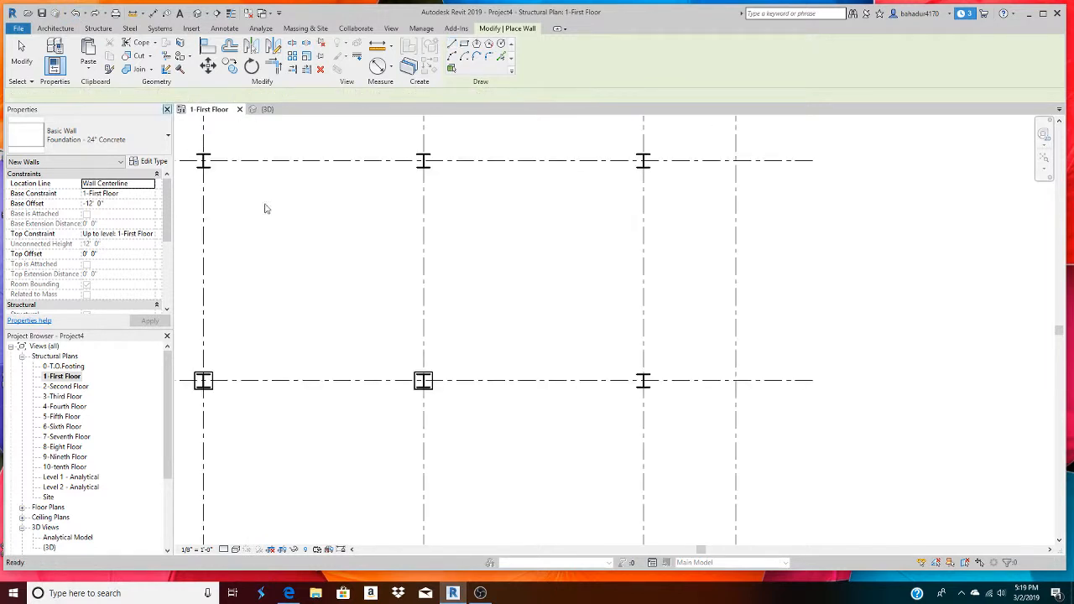
# Set the new walls' depth to 0-T.O.Footing and keep Wall Centerline as the location line.
pyautogui.scroll(-4, 312, 245)
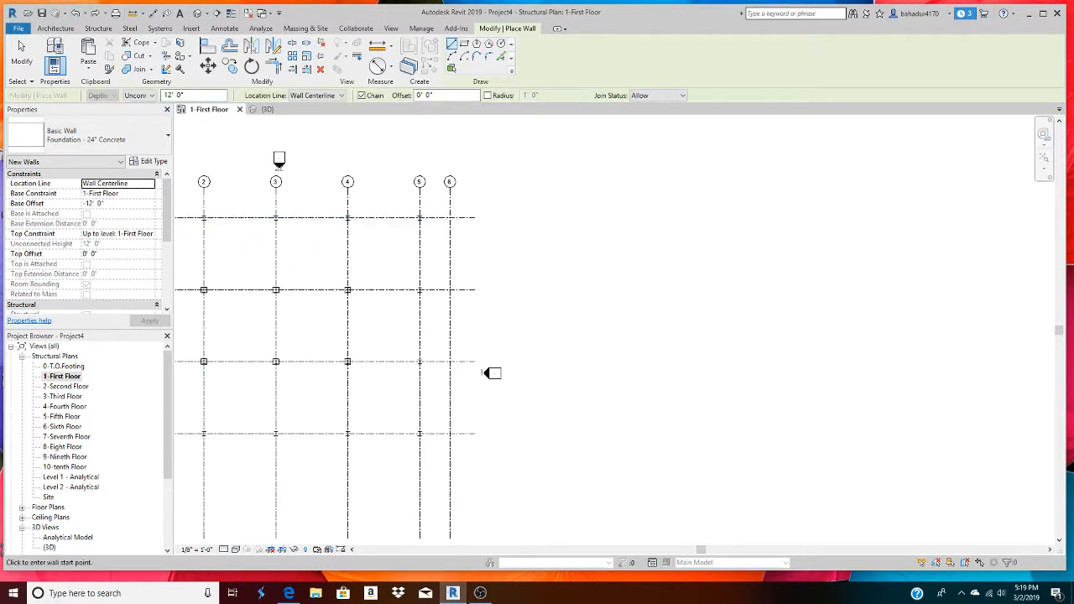
pyautogui.moveTo(701, 549); pyautogui.dragTo(629, 549)
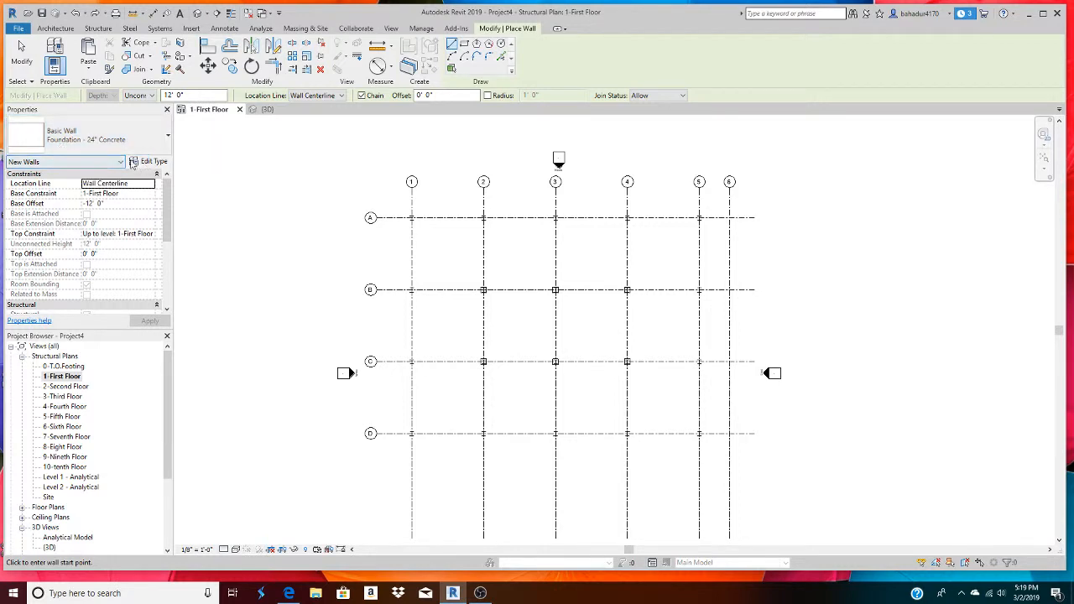
pyautogui.click(152, 95)
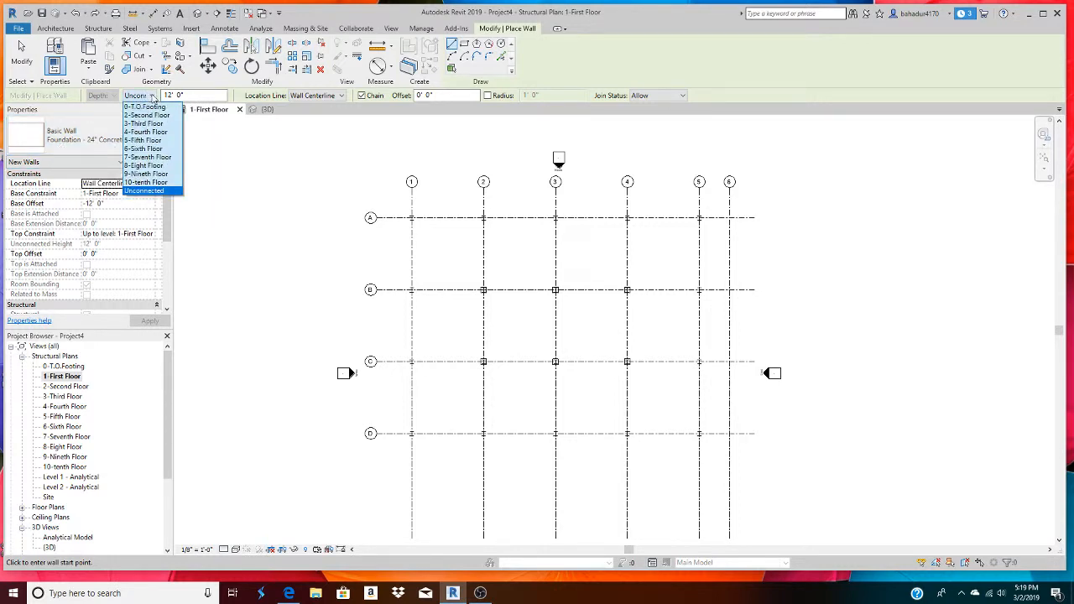
pyautogui.click(164, 109)
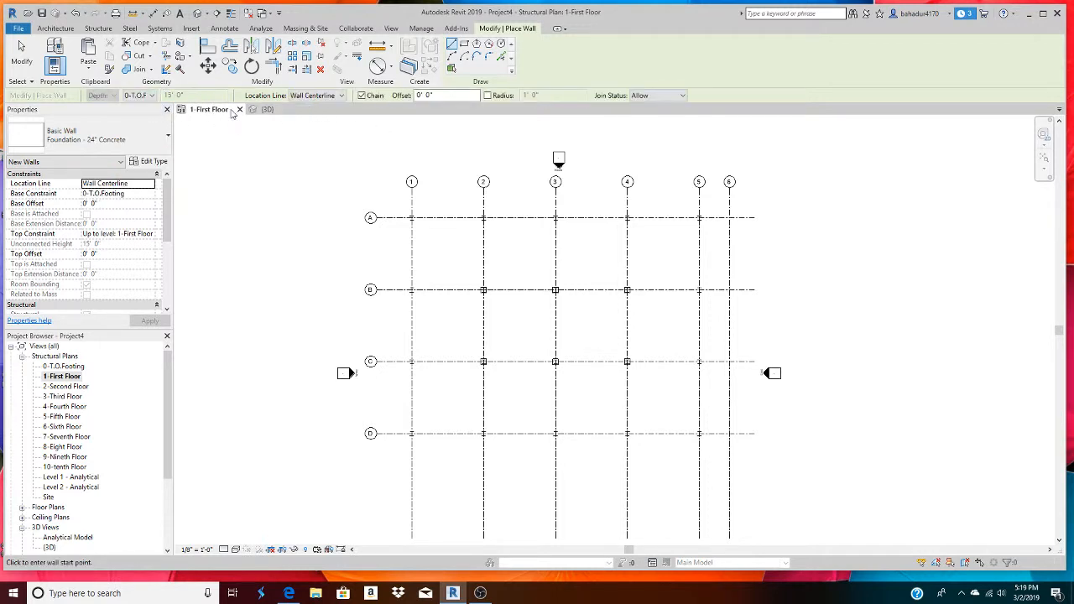
pyautogui.click(341, 95)
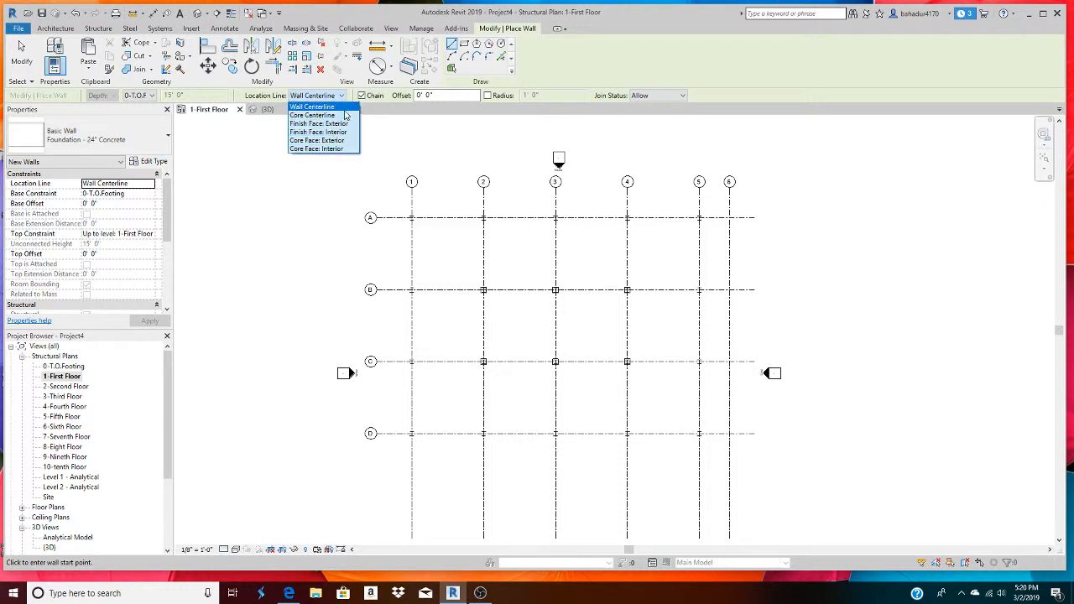
pyautogui.click(340, 107)
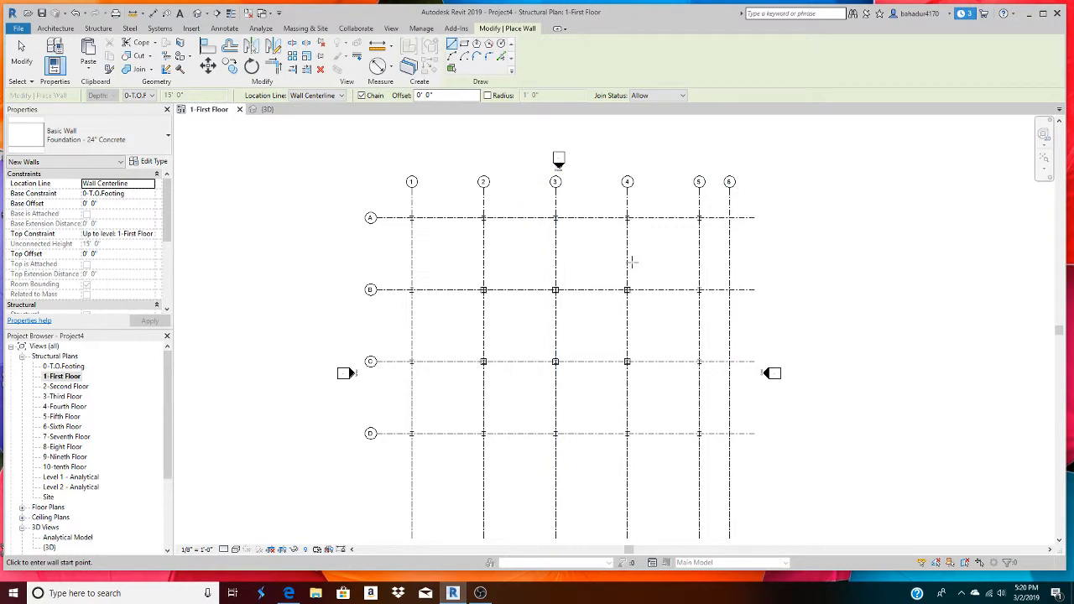
# Draw a Foundation - 24" Concrete wall along grid A from the column at grid 1 to the column at grid 5.
pyautogui.scroll(5, 416, 220)
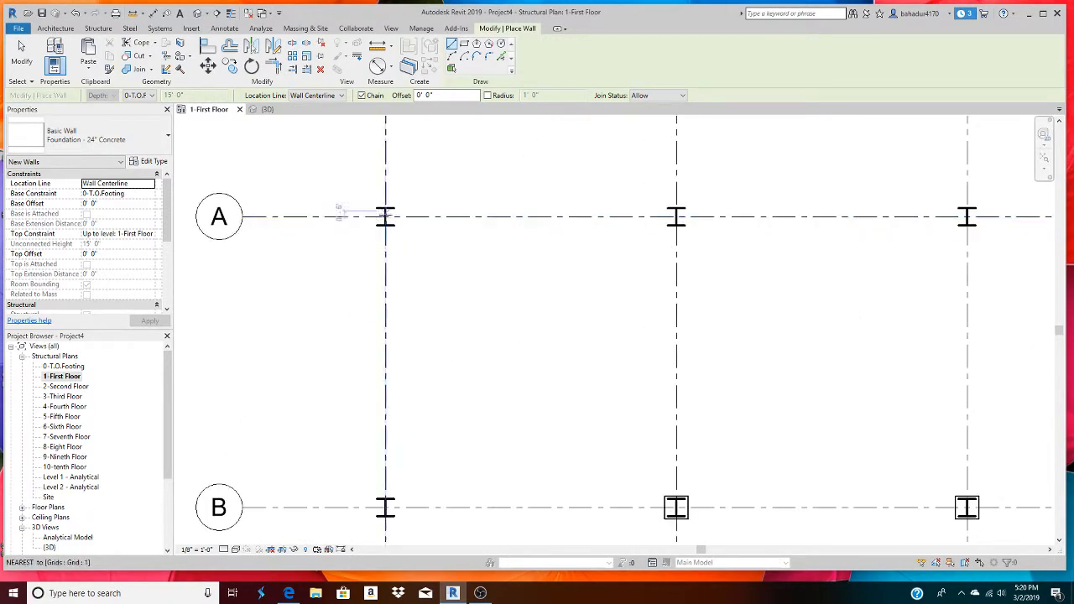
pyautogui.click(385, 218)
pyautogui.scroll(-5, 632, 233)
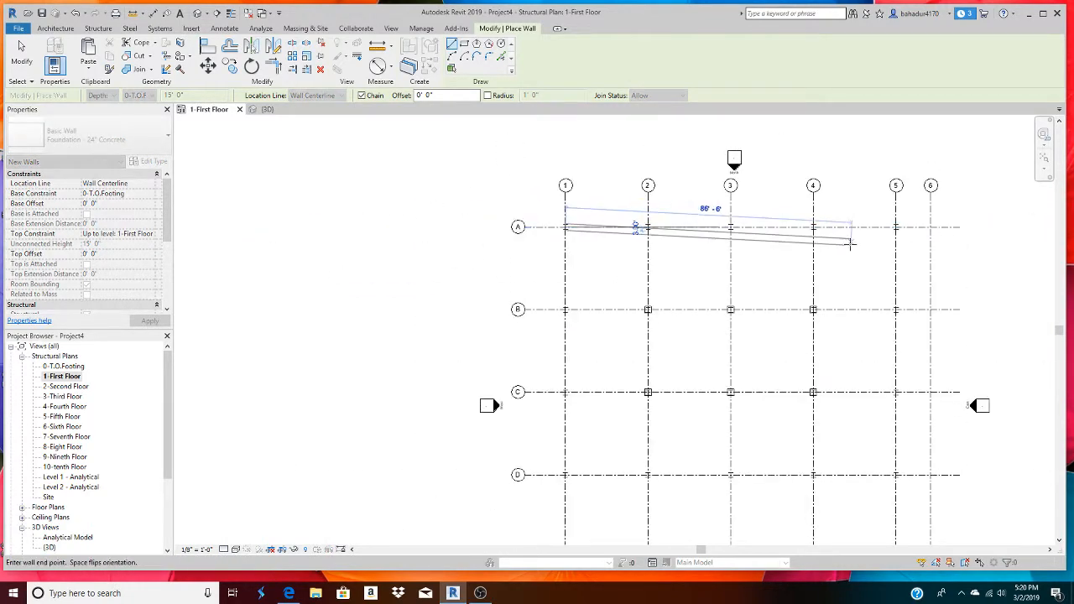
pyautogui.scroll(3, 851, 243)
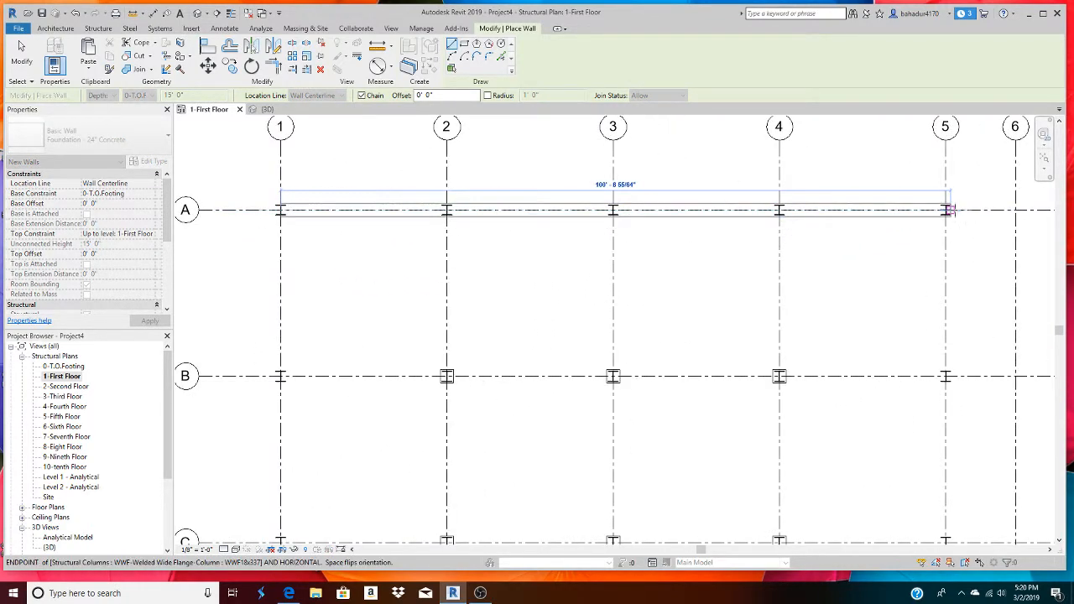
pyautogui.click(945, 210)
# Continue the foundation wall along grid 5 from grid A to the midpoint of the column at grid D.
pyautogui.scroll(-7, 936, 227)
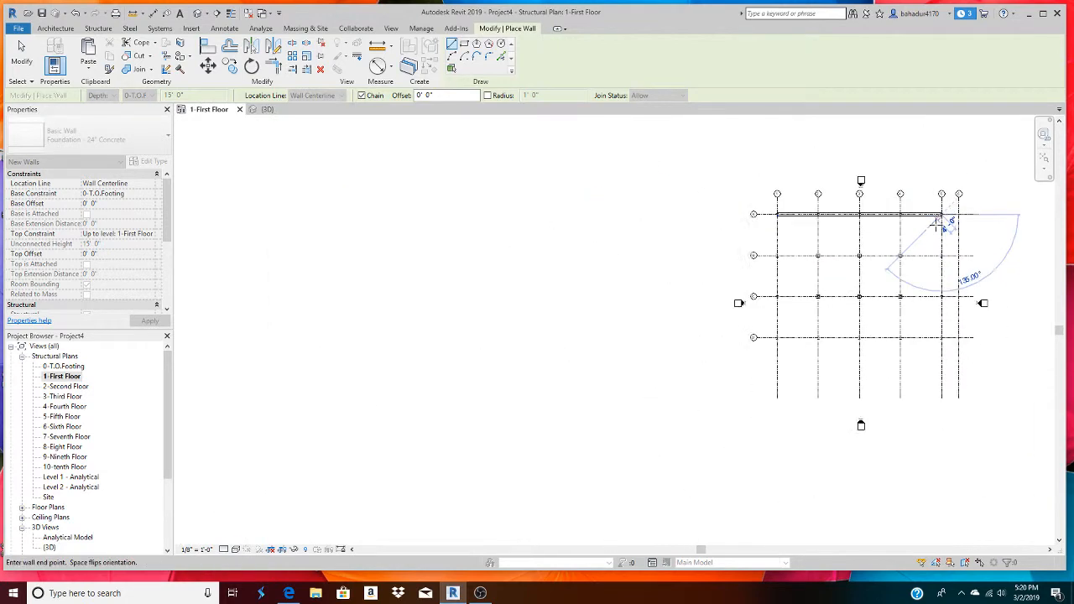
pyautogui.moveTo(907, 259); pyautogui.dragTo(636, 324, button='middle')
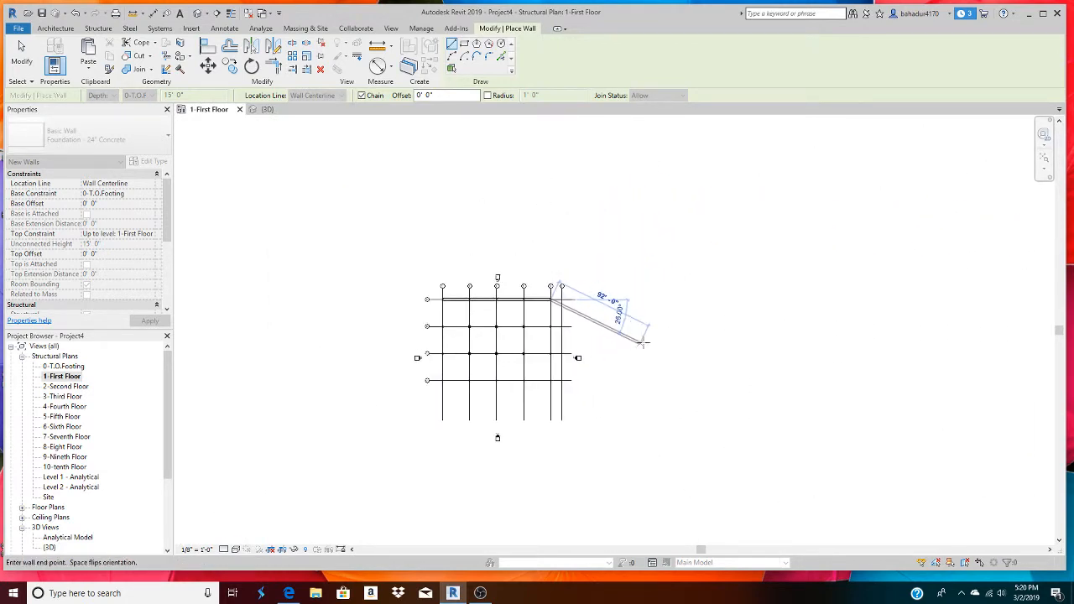
pyautogui.scroll(2, 556, 392)
pyautogui.scroll(5, 555, 392)
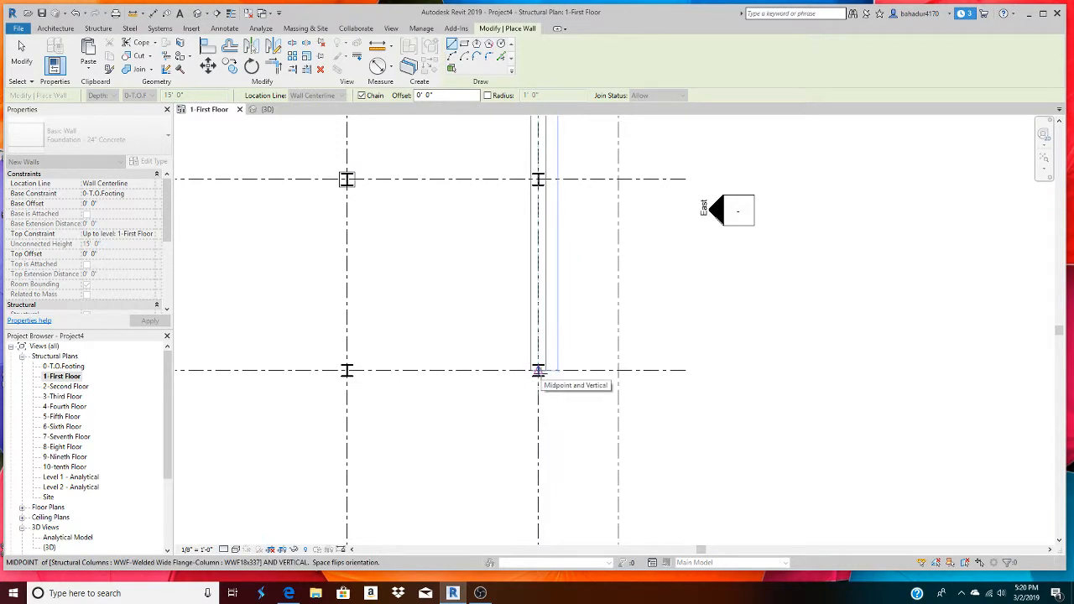
pyautogui.click(538, 370)
# Continue the foundation wall along grid D from grid 5 to the midpoint of the column at grid 1.
pyautogui.scroll(-8, 479, 372)
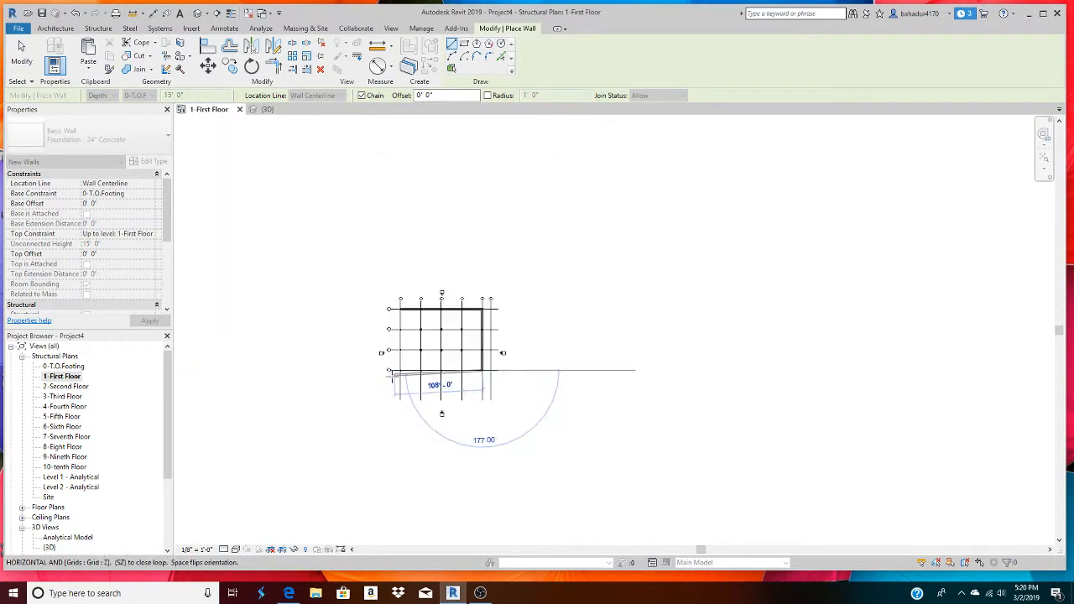
pyautogui.scroll(3, 399, 373)
pyautogui.scroll(8, 399, 375)
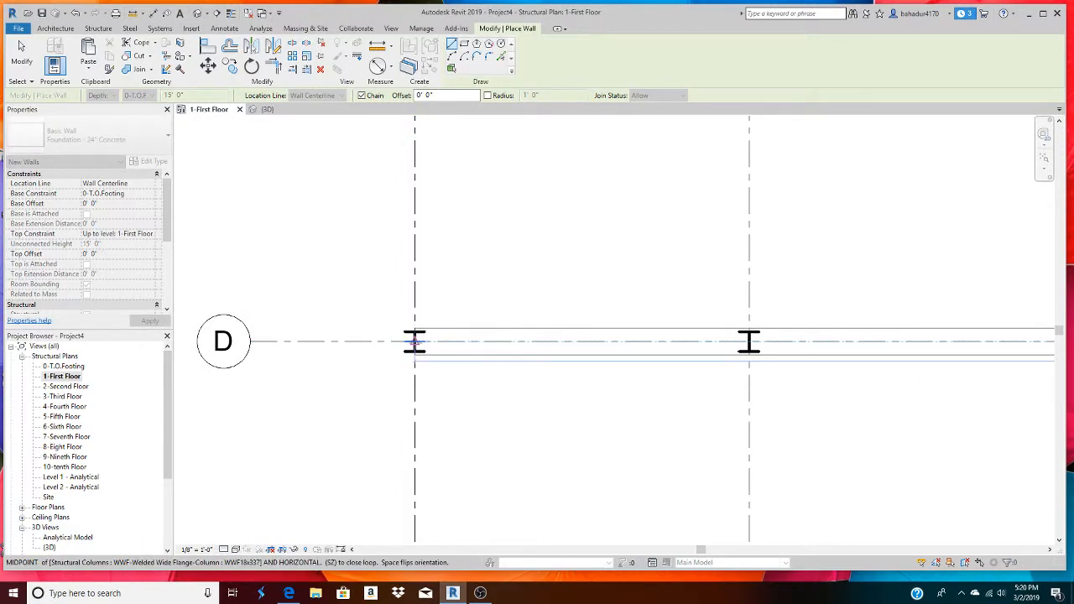
# Close the foundation wall loop along grid 1 from grid D up to the column at grid A, and end the wall command.
pyautogui.scroll(-8, 415, 343)
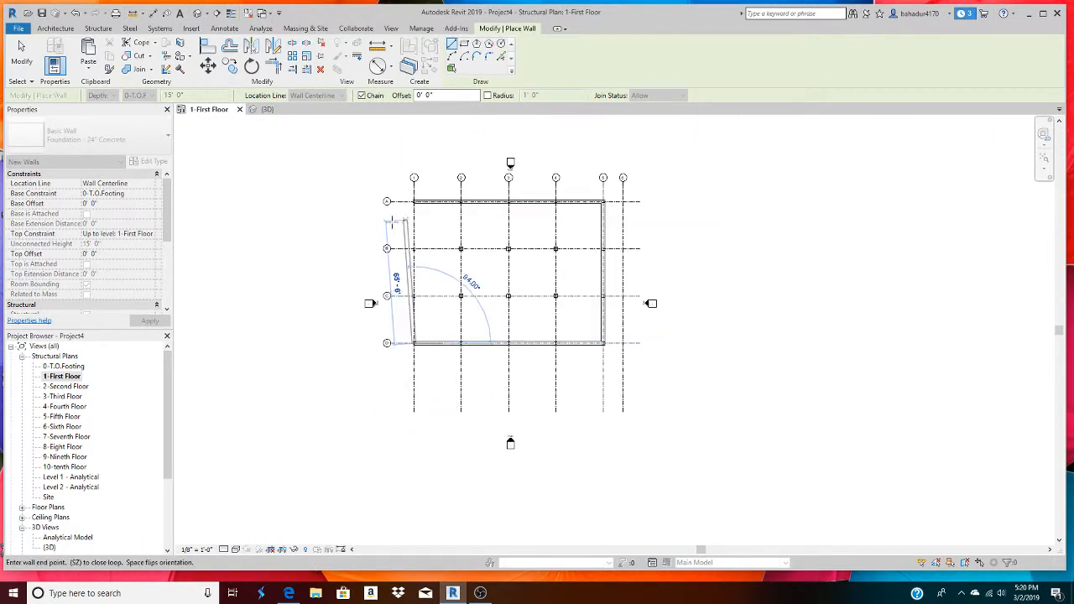
pyautogui.scroll(8, 415, 202)
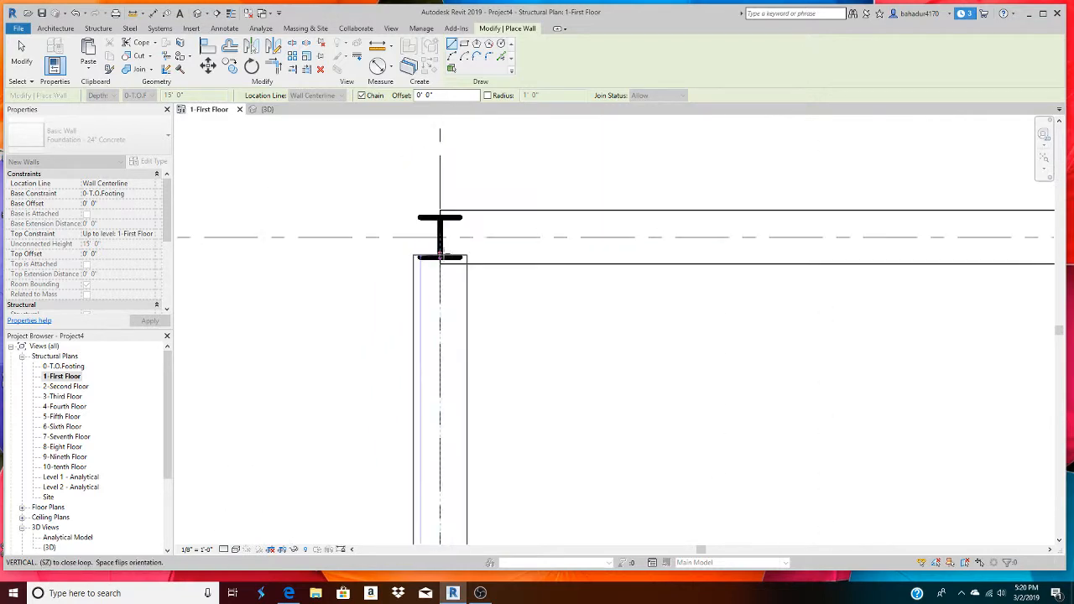
pyautogui.click(440, 238)
pyautogui.scroll(-8, 520, 298)
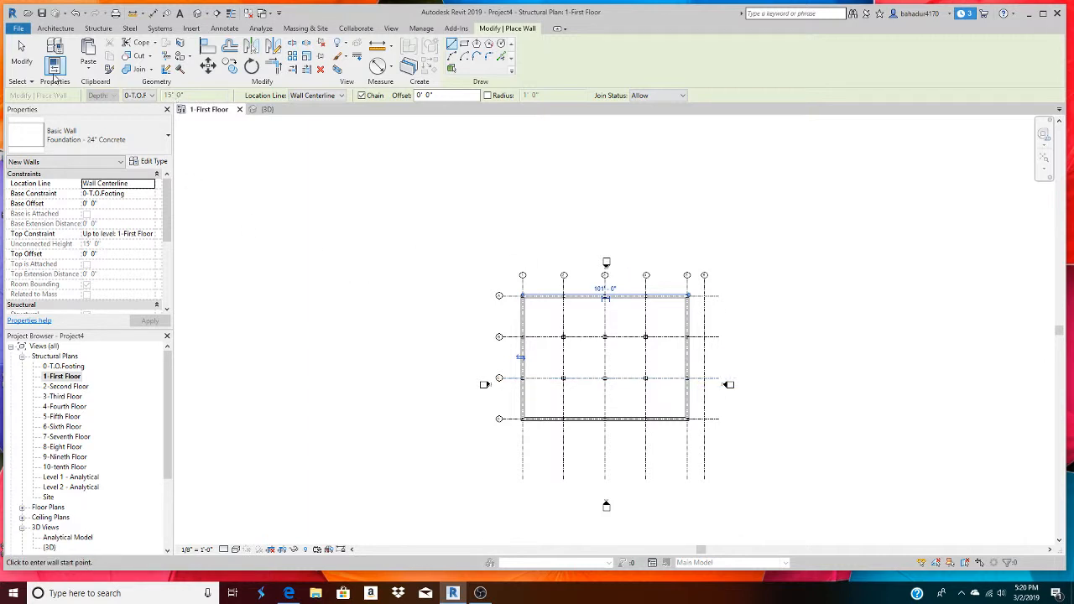
pyautogui.click(22, 54)
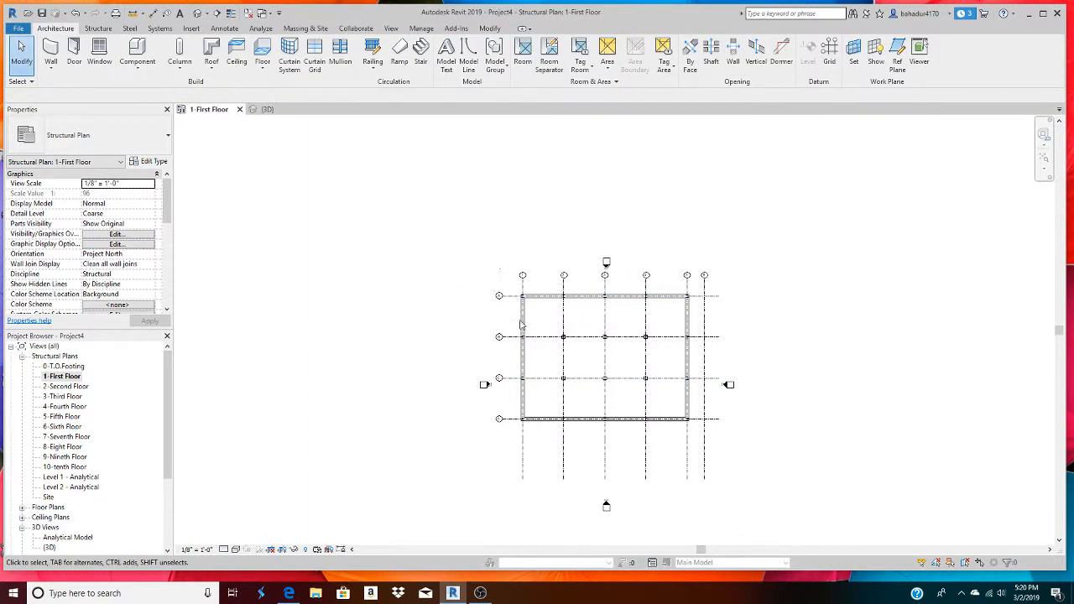
# Examine the foundation walls and column bases in the 3D view, checking the bottom of the wall along grid D.
pyautogui.click(267, 109)
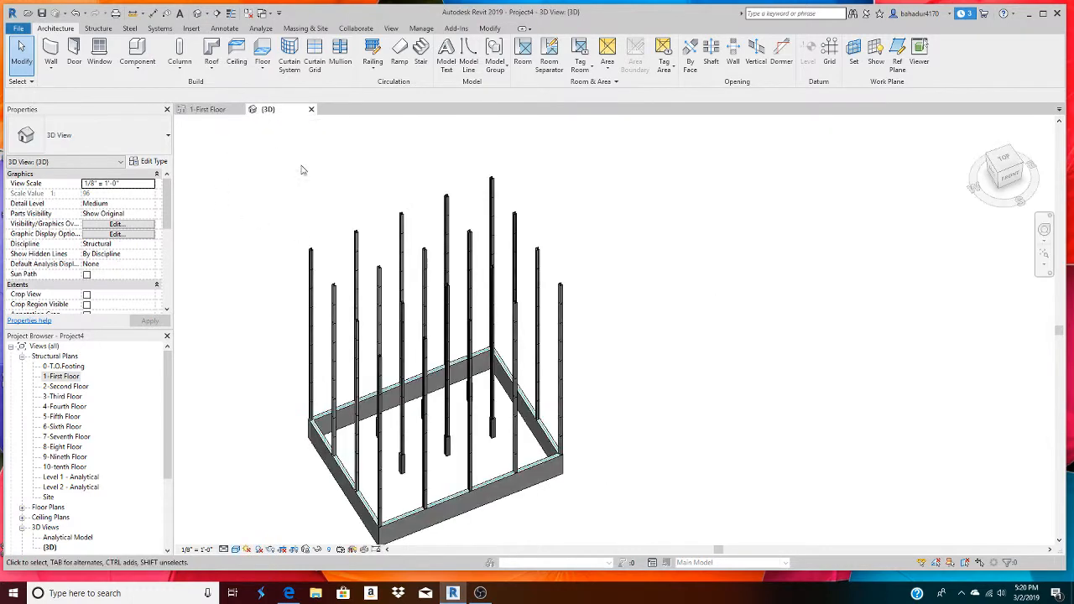
pyautogui.scroll(3, 471, 535)
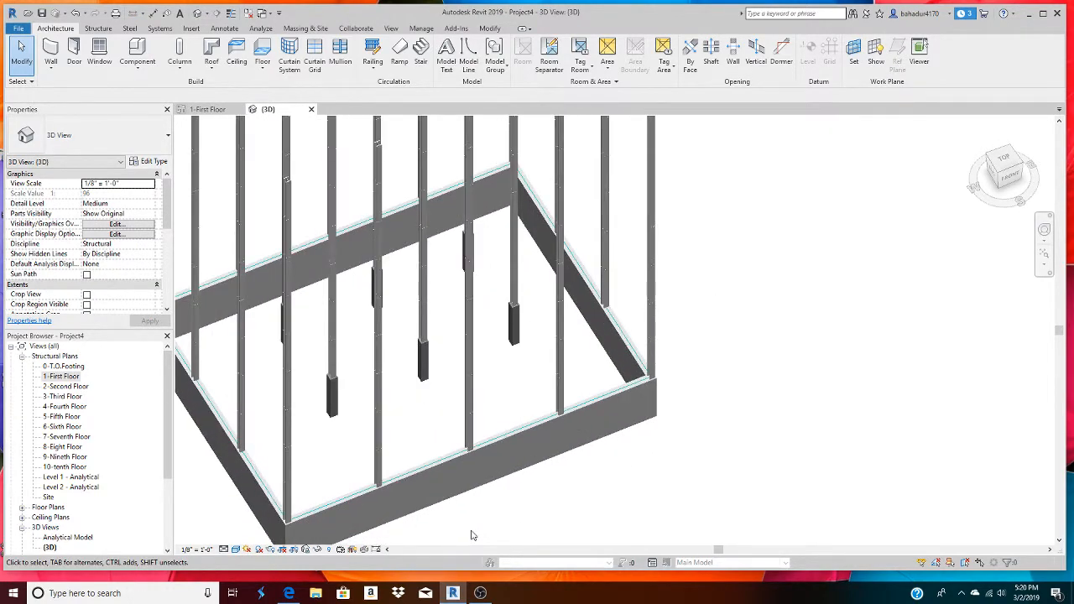
pyautogui.scroll(2, 515, 470)
pyautogui.scroll(-2, 507, 476)
pyautogui.scroll(-2, 507, 476)
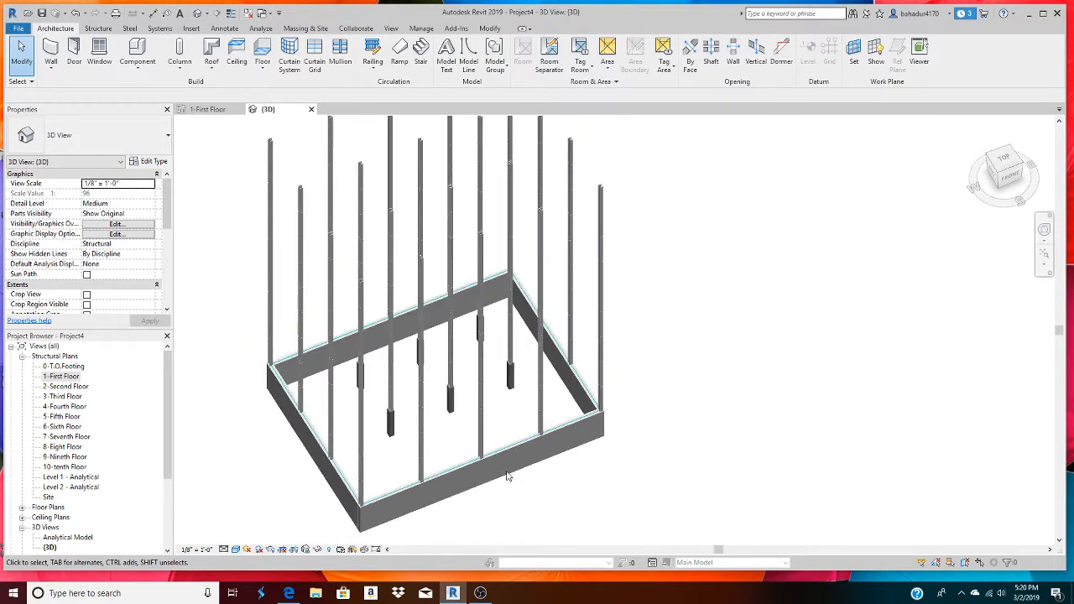
pyautogui.scroll(1, 432, 546)
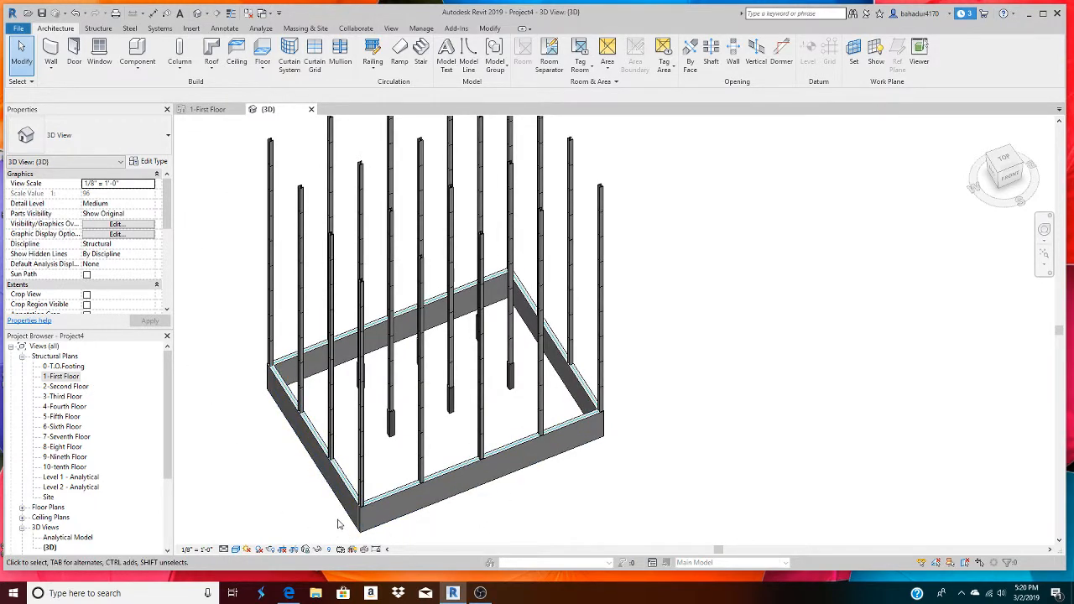
pyautogui.scroll(3, 413, 530)
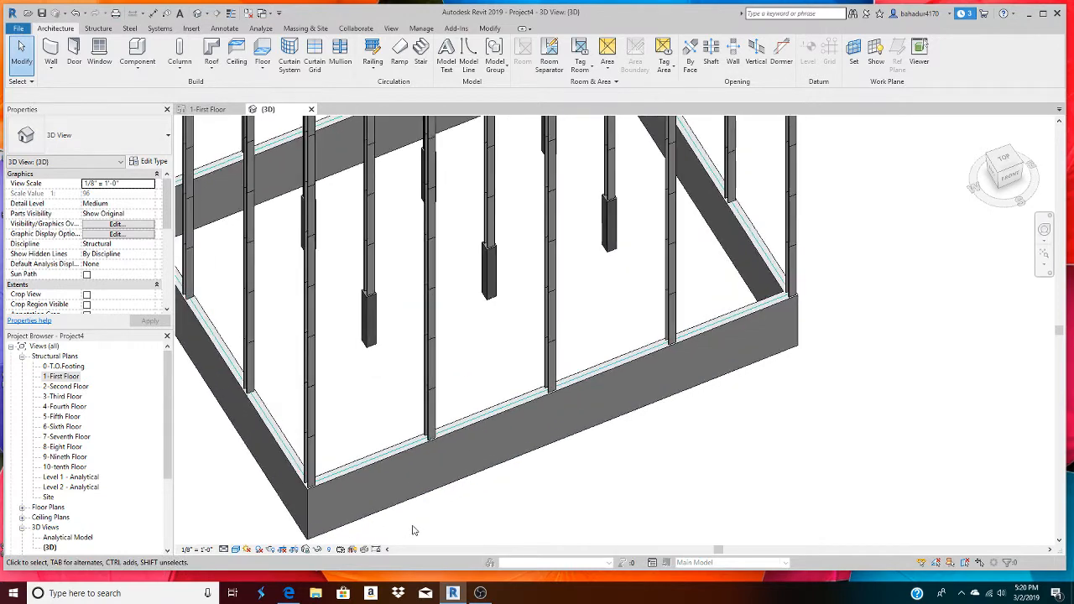
pyautogui.scroll(-3, 470, 514)
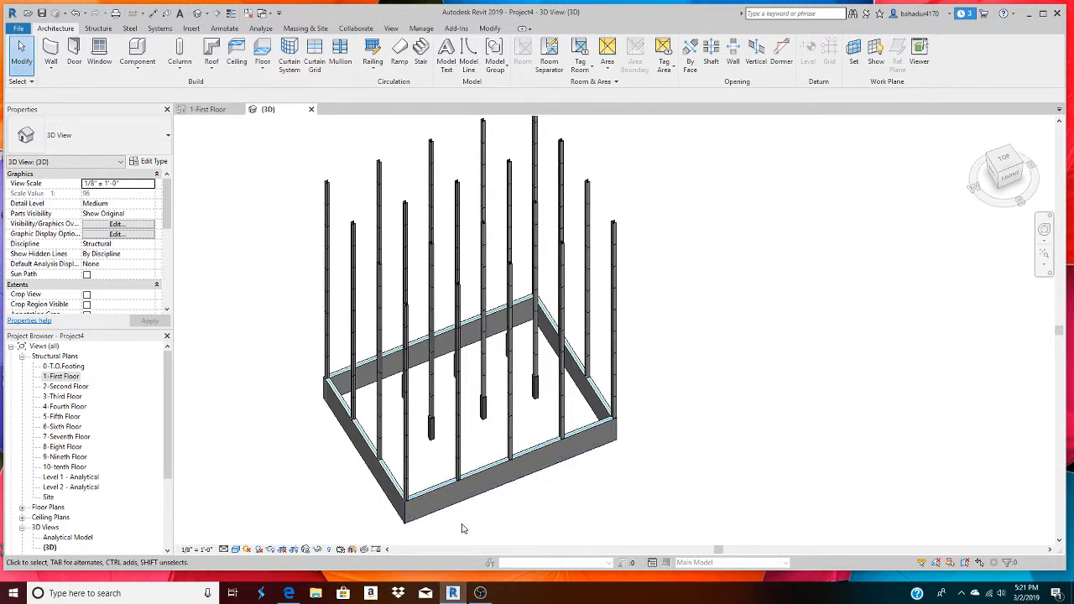
pyautogui.scroll(5, 412, 539)
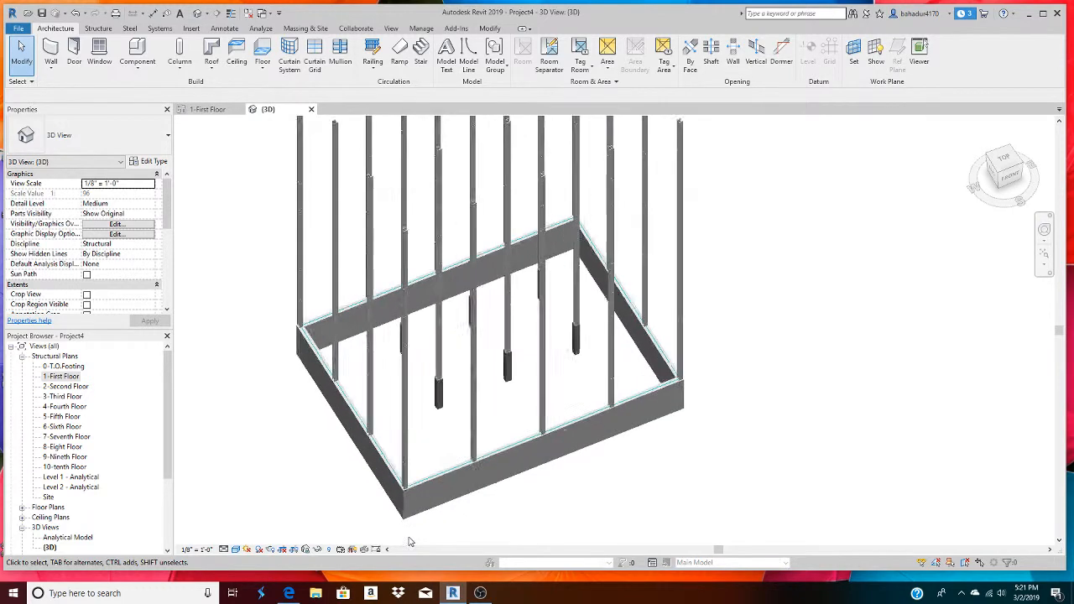
pyautogui.click(445, 490)
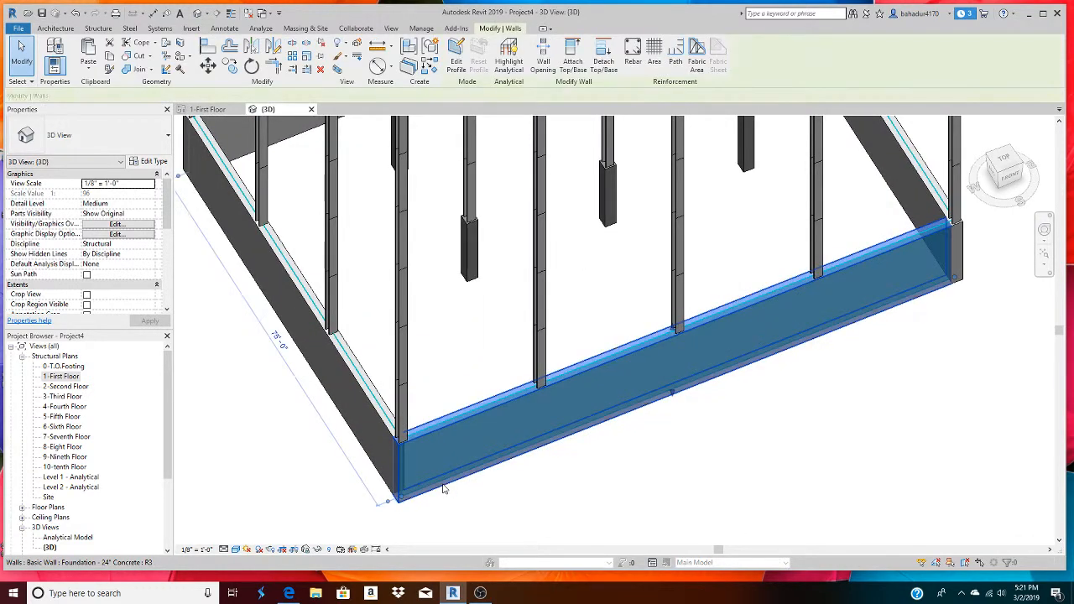
pyautogui.click(304, 482)
pyautogui.scroll(-6, 298, 479)
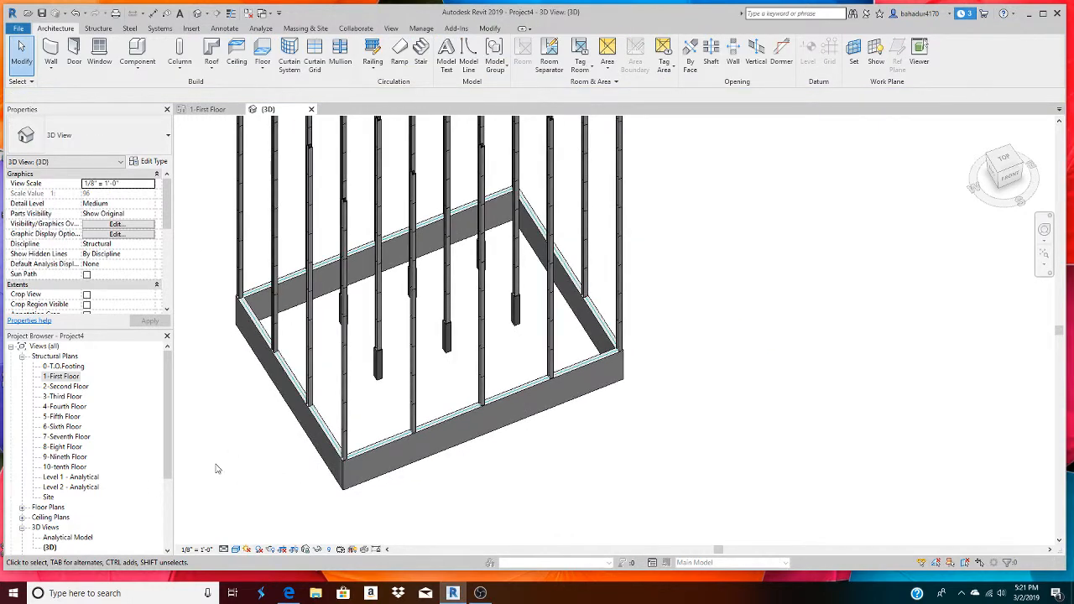
# Open the South elevation and start editing the profile of the foundation wall between T.O.Footing and First Floor.
pyautogui.scroll(-3, 92, 454)
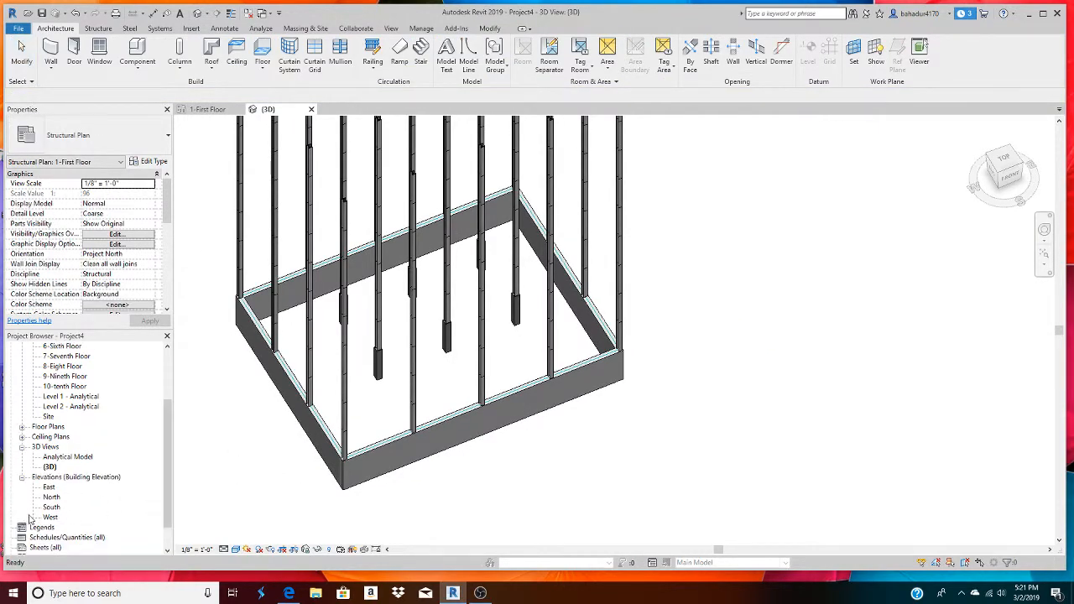
pyautogui.doubleClick(51, 507)
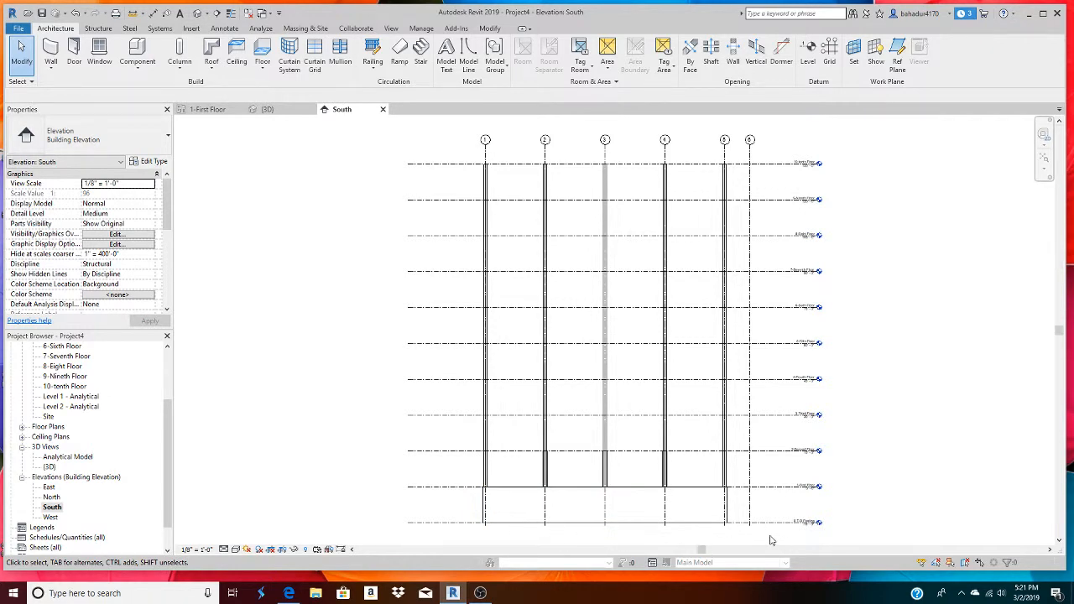
pyautogui.scroll(1, 770, 540)
pyautogui.moveTo(770, 539); pyautogui.dragTo(635, 467, button='middle')
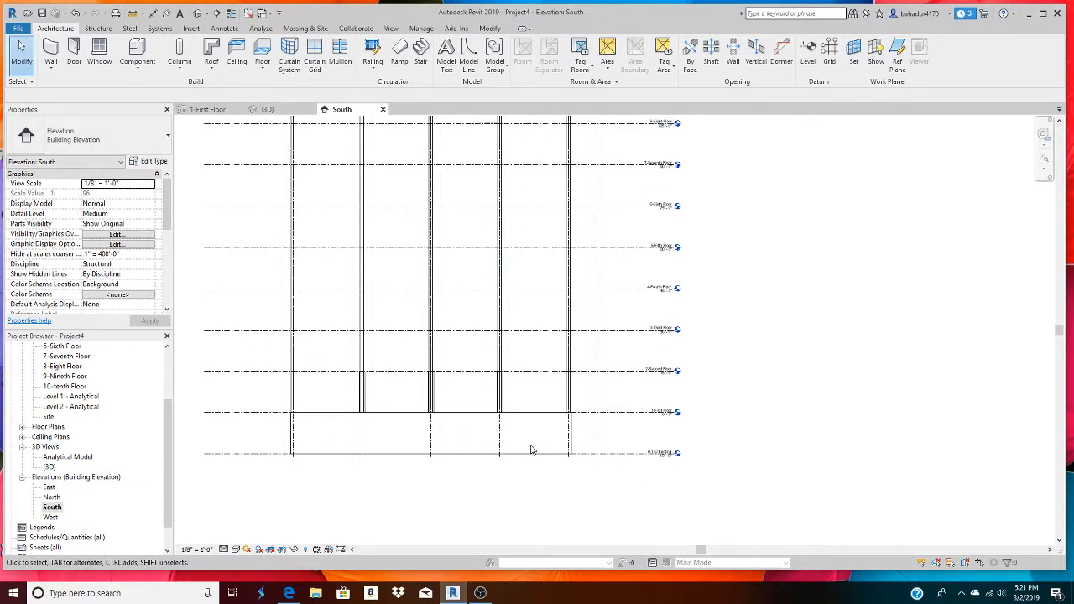
pyautogui.click(532, 418)
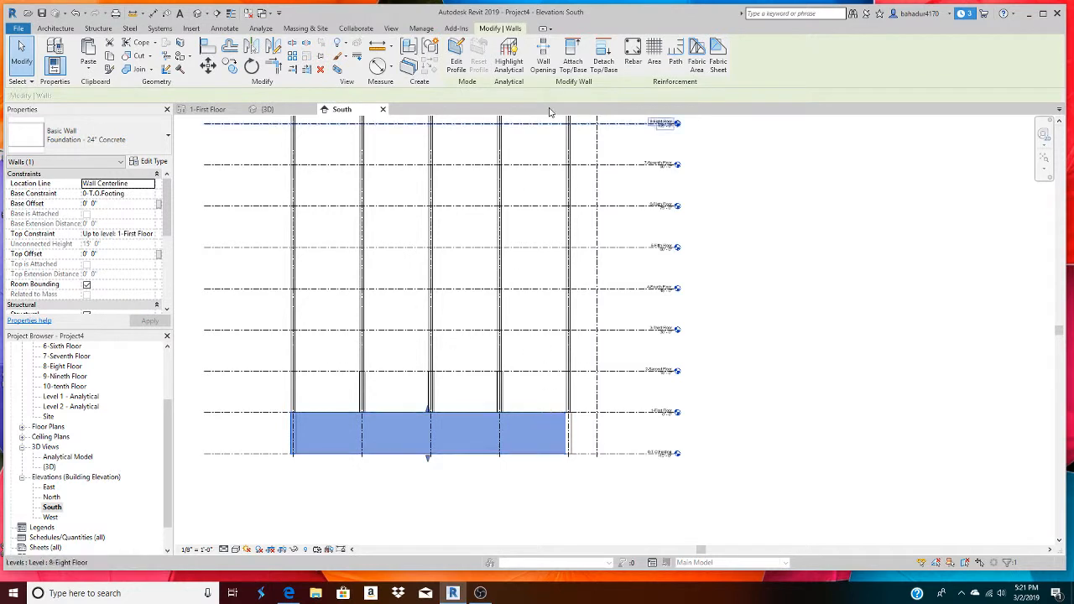
pyautogui.click(456, 58)
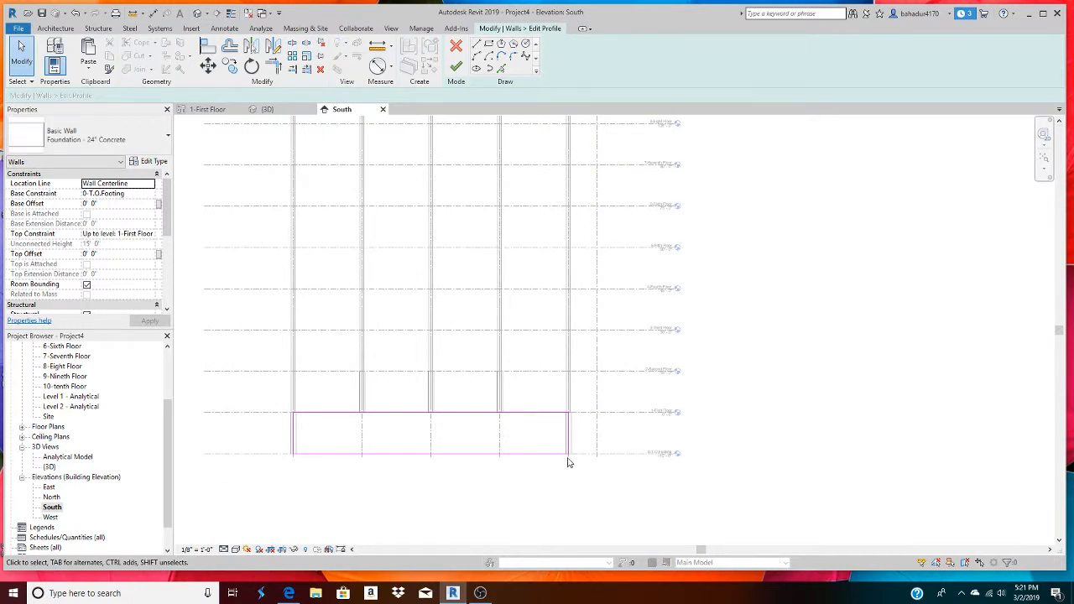
# Sketch a step below the foundation wall profile at grid 5: 3' down, 15' toward grid 4, and back up to the T.O.Footing line.
pyautogui.click(476, 44)
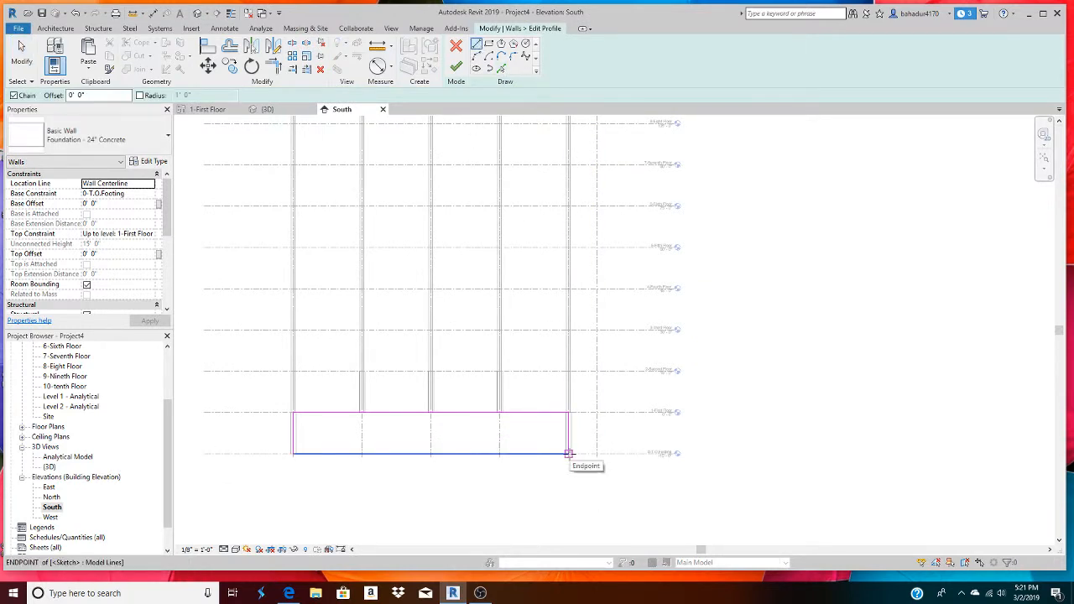
pyautogui.click(569, 454)
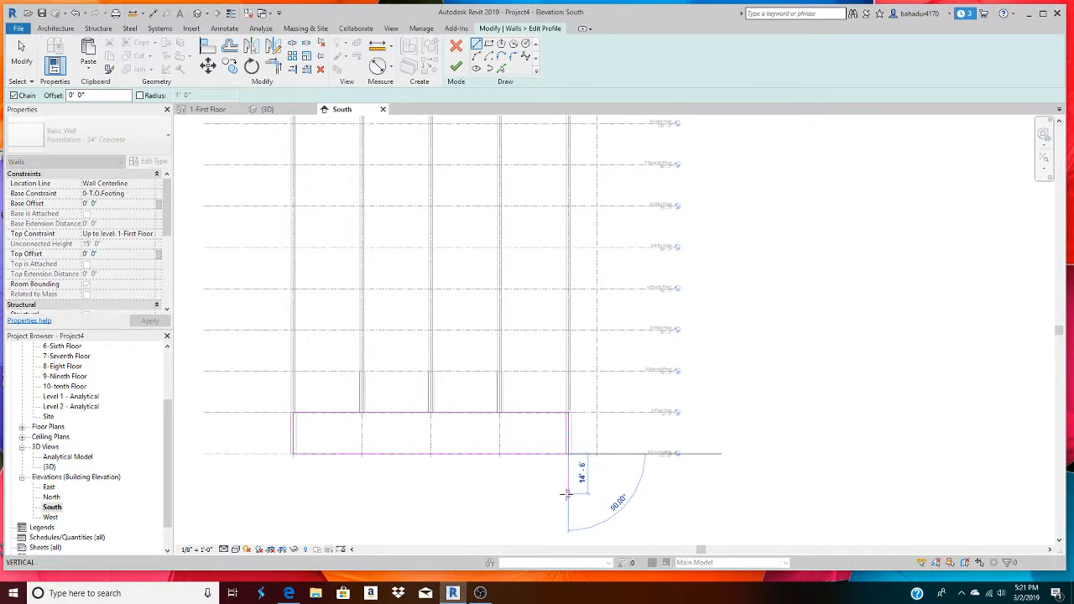
pyautogui.write('3')
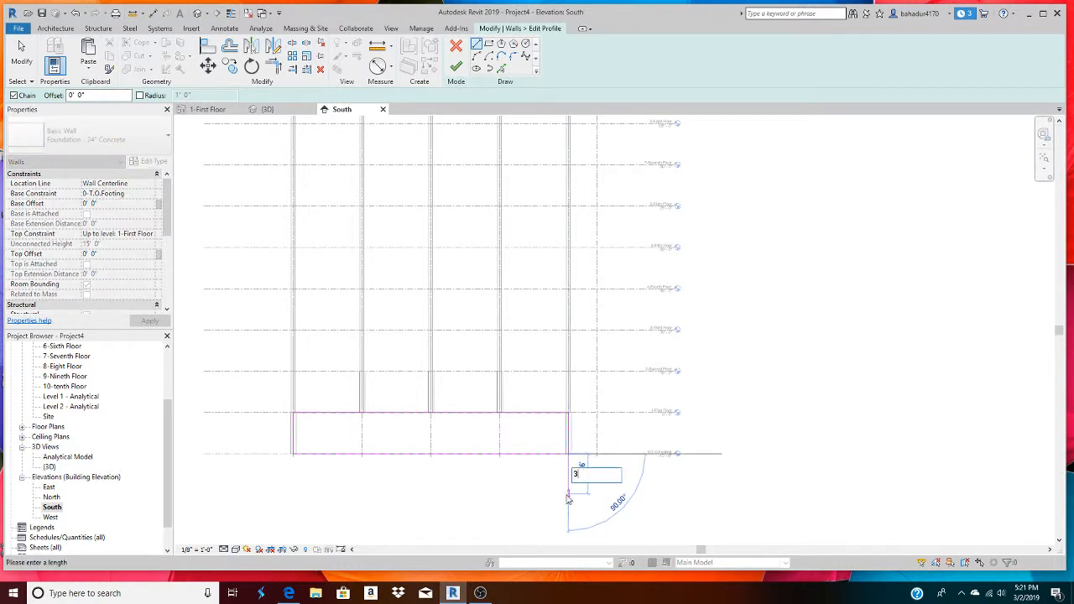
pyautogui.press('Return')
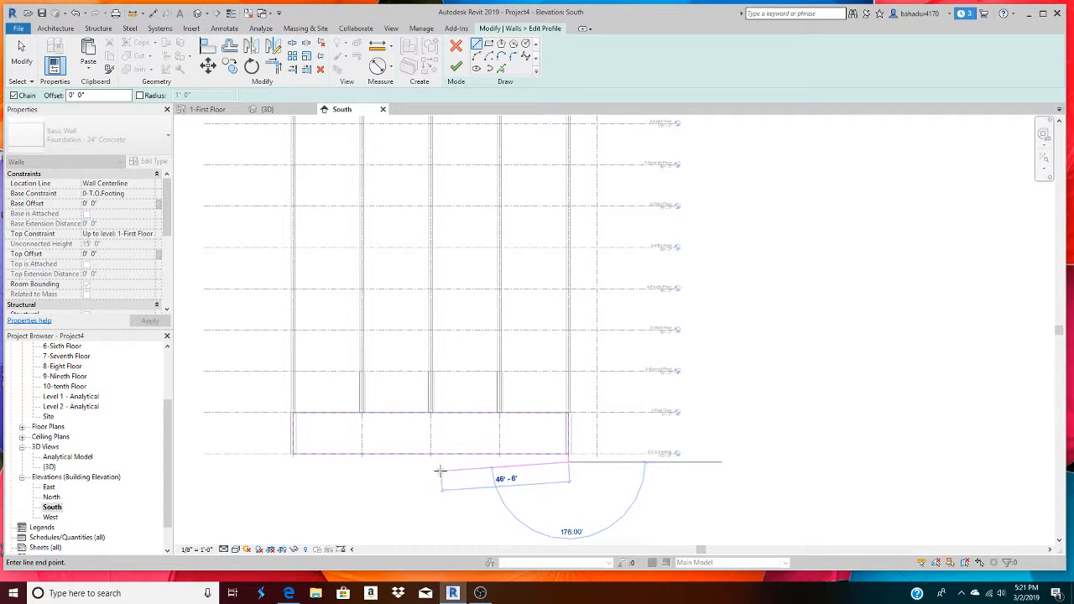
pyautogui.write('1')
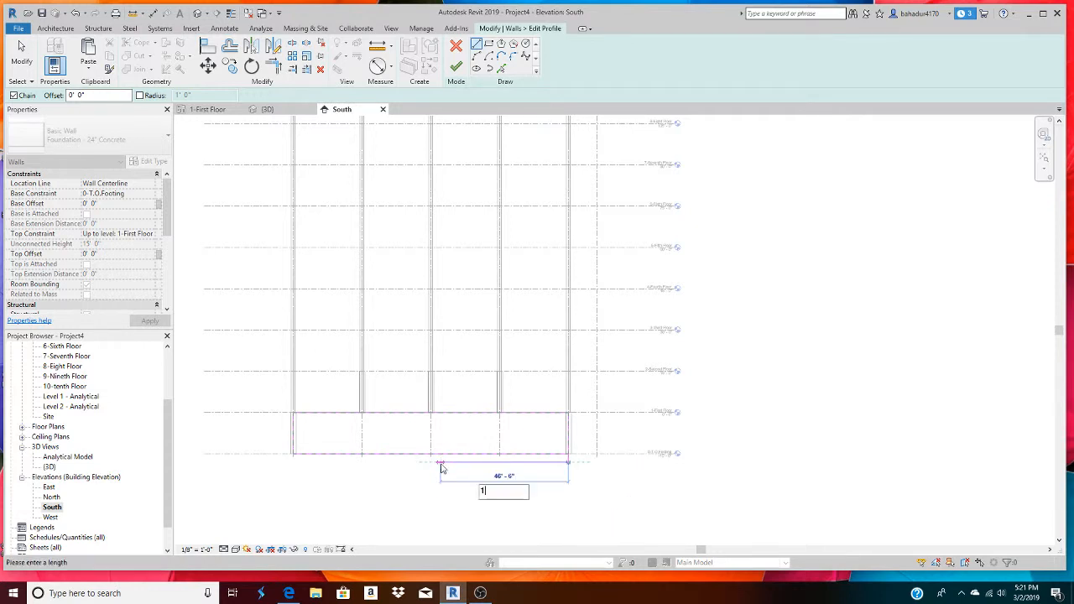
pyautogui.write('5')
pyautogui.press('Return')
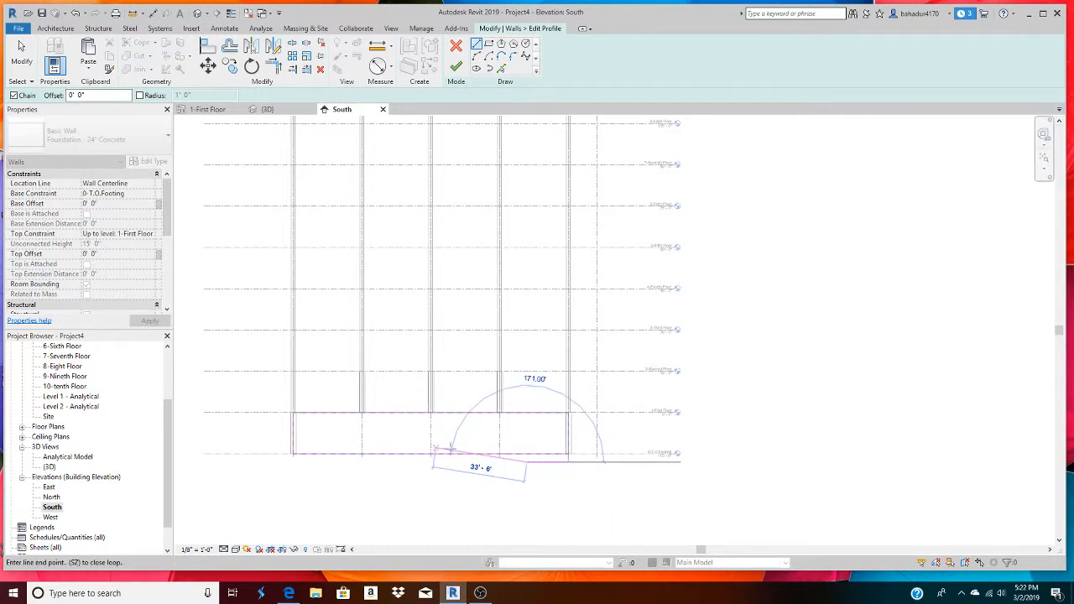
pyautogui.scroll(5, 519, 463)
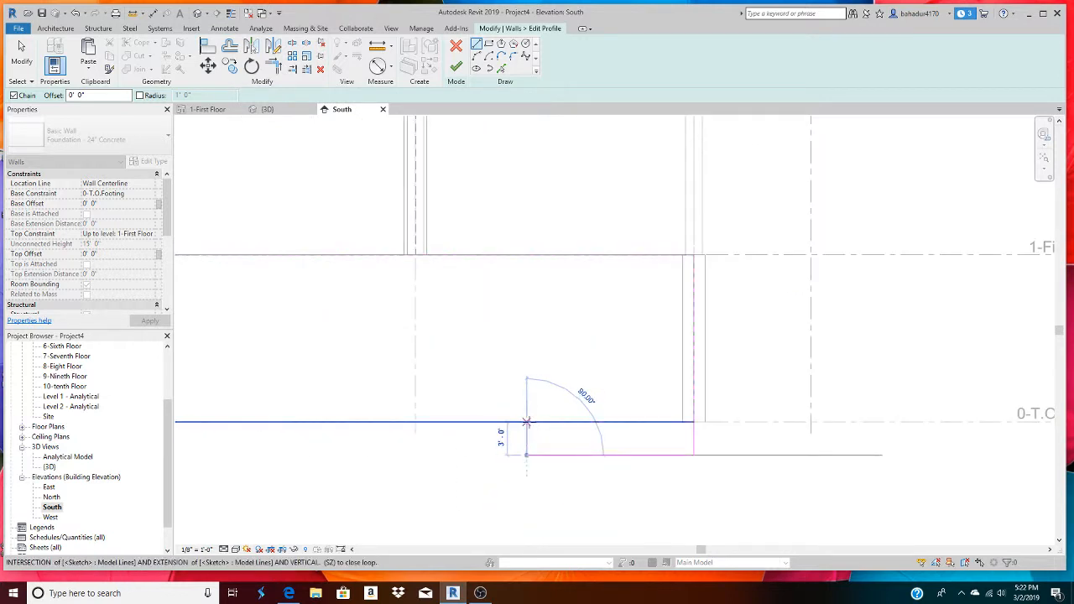
pyautogui.click(526, 423)
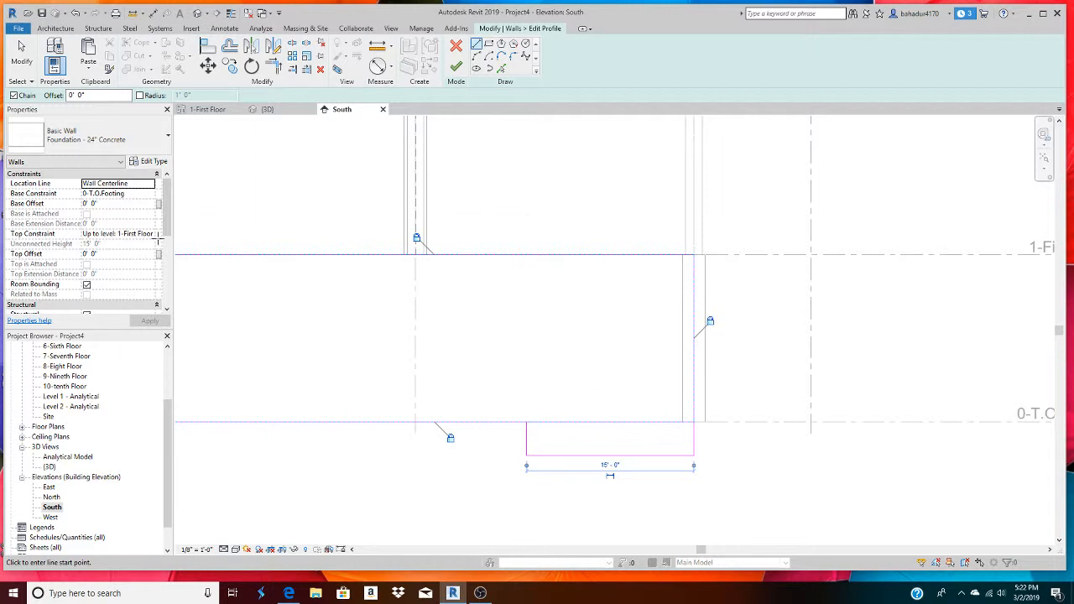
pyautogui.click(21, 55)
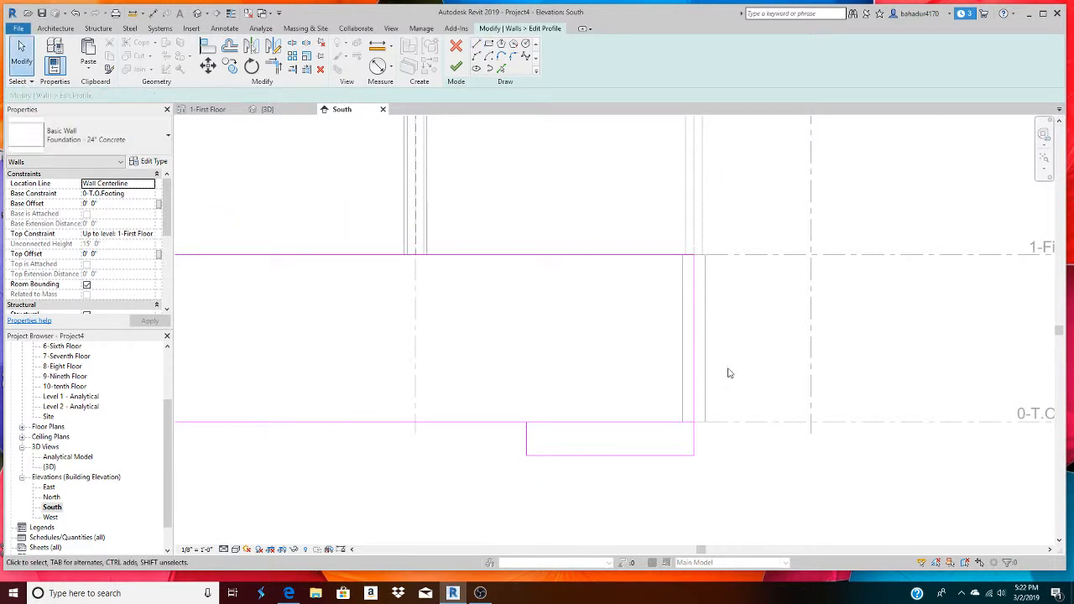
# Shorten the wall profile's bottom line so it ends at the inner corner of the 3' deep step.
pyautogui.click(653, 424)
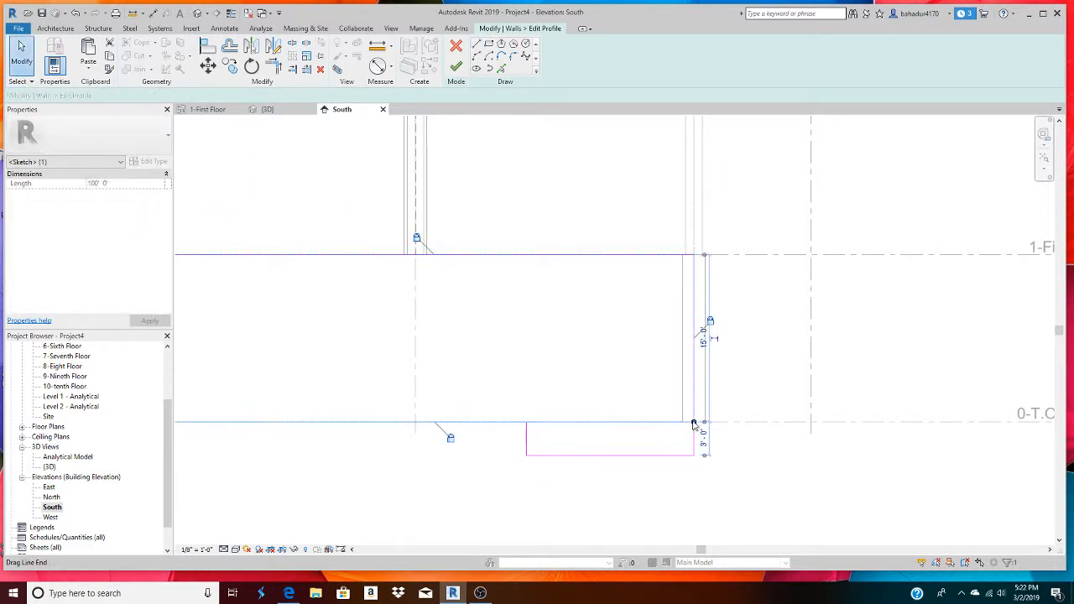
pyautogui.moveTo(695, 424); pyautogui.dragTo(527, 423)
pyautogui.scroll(-2, 559, 435)
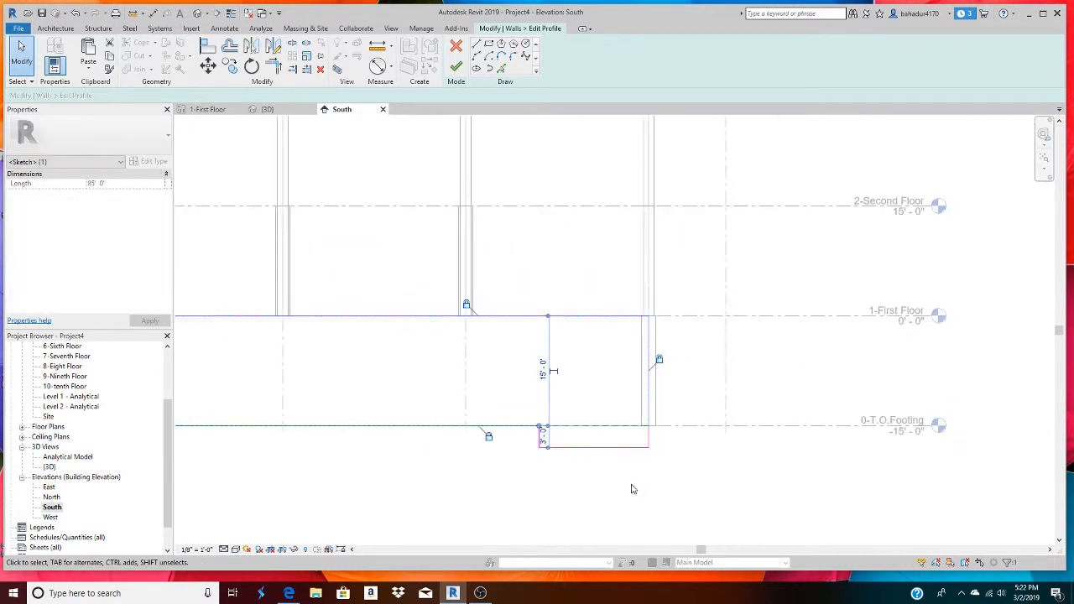
pyautogui.click(656, 504)
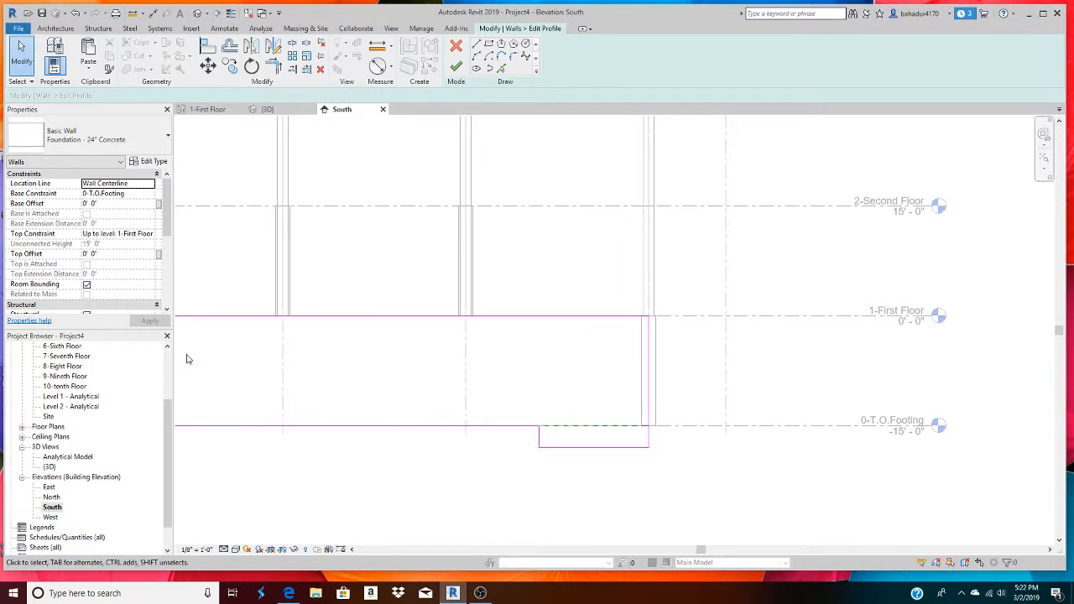
pyautogui.scroll(-3, 295, 441)
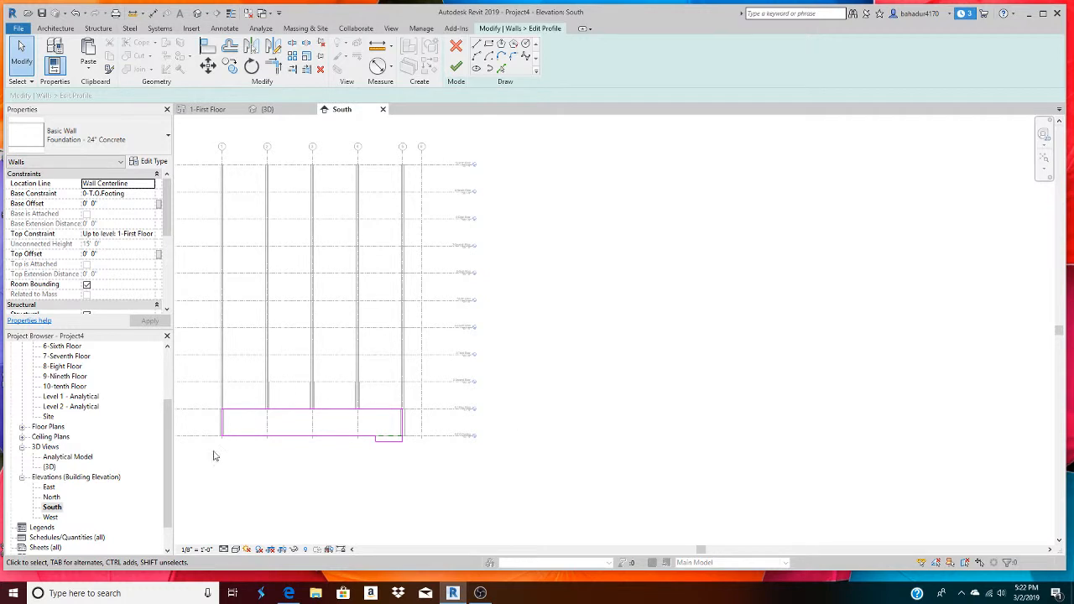
# Check the edited wall profile in the West elevation, keeping the sketch open, and close that view.
pyautogui.doubleClick(51, 517)
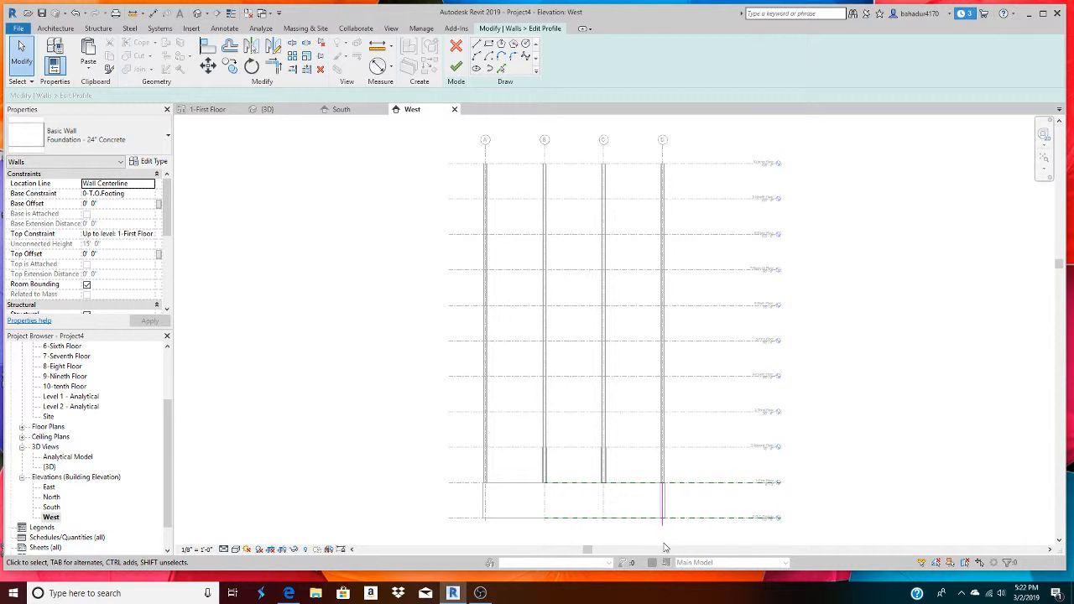
pyautogui.scroll(4, 664, 548)
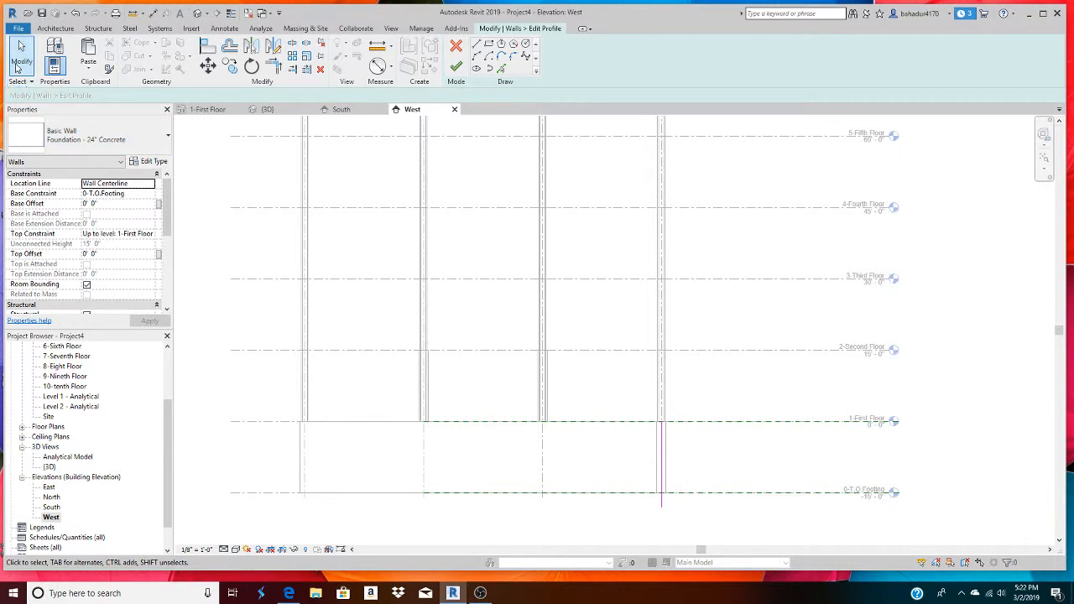
pyautogui.click(456, 49)
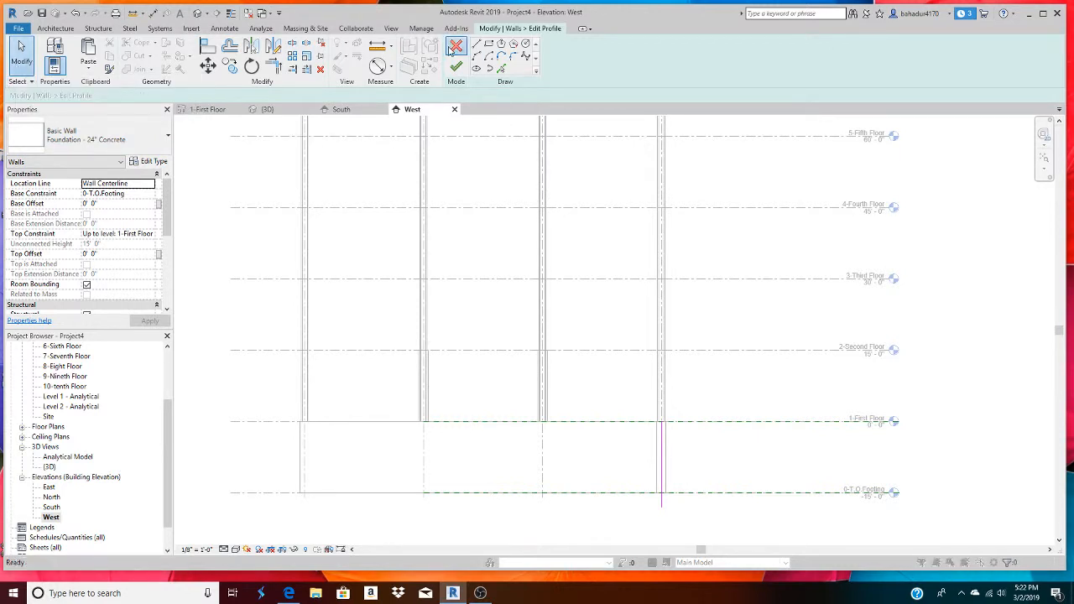
pyautogui.click(606, 309)
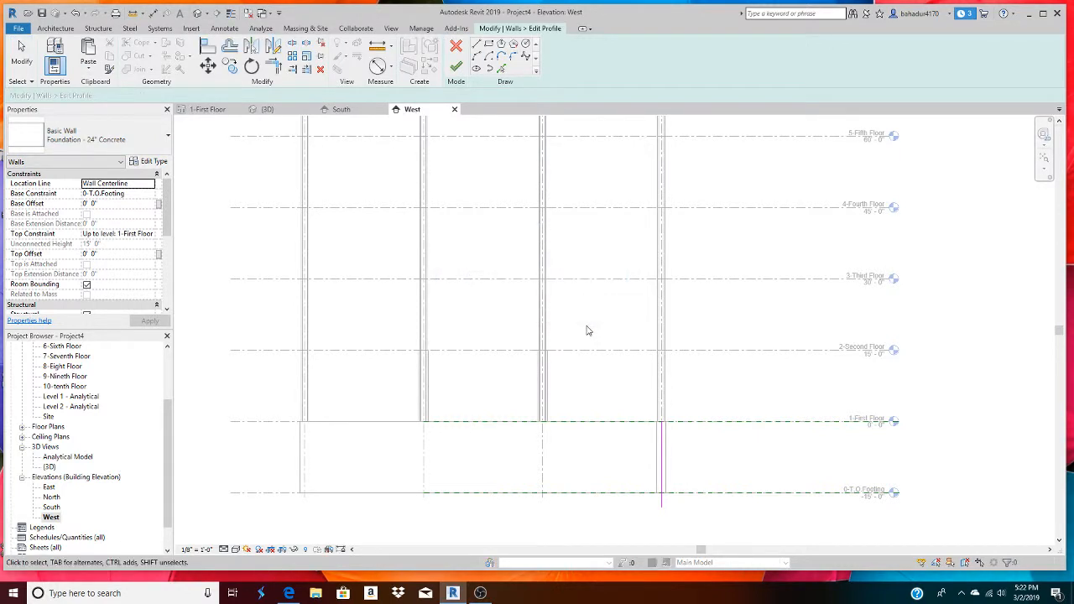
pyautogui.scroll(-3, 591, 342)
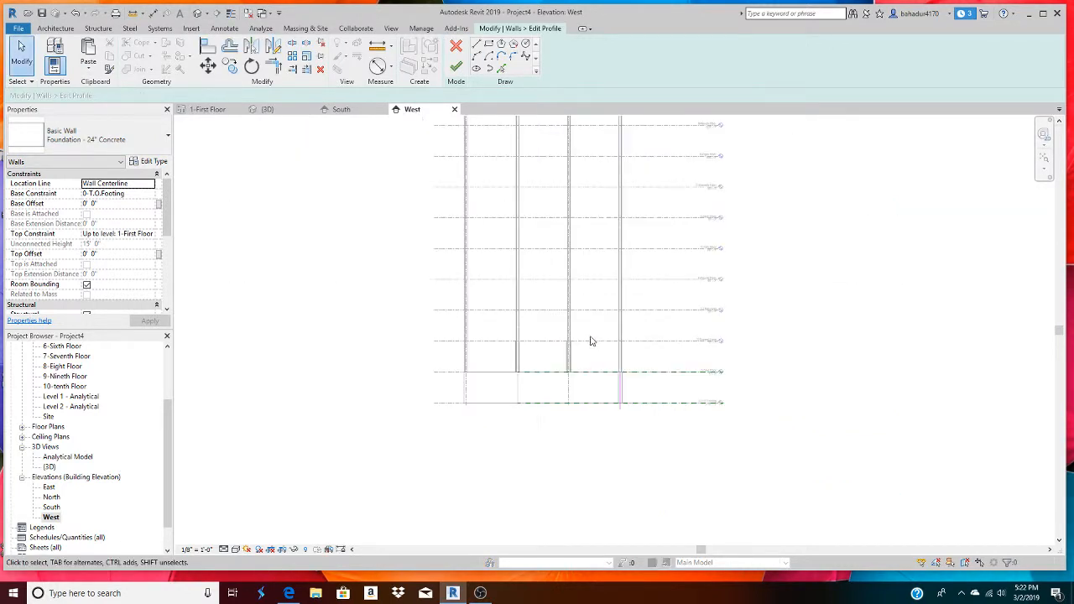
pyautogui.click(454, 109)
# Discard the edits to the foundation wall's elevation profile and deselect the wall.
pyautogui.click(456, 49)
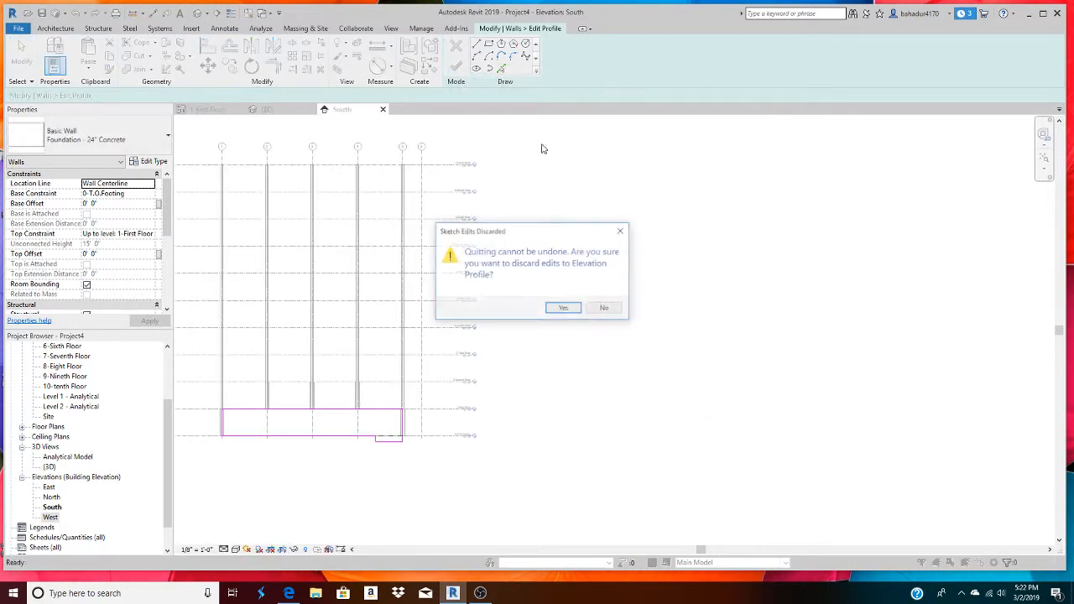
pyautogui.click(606, 309)
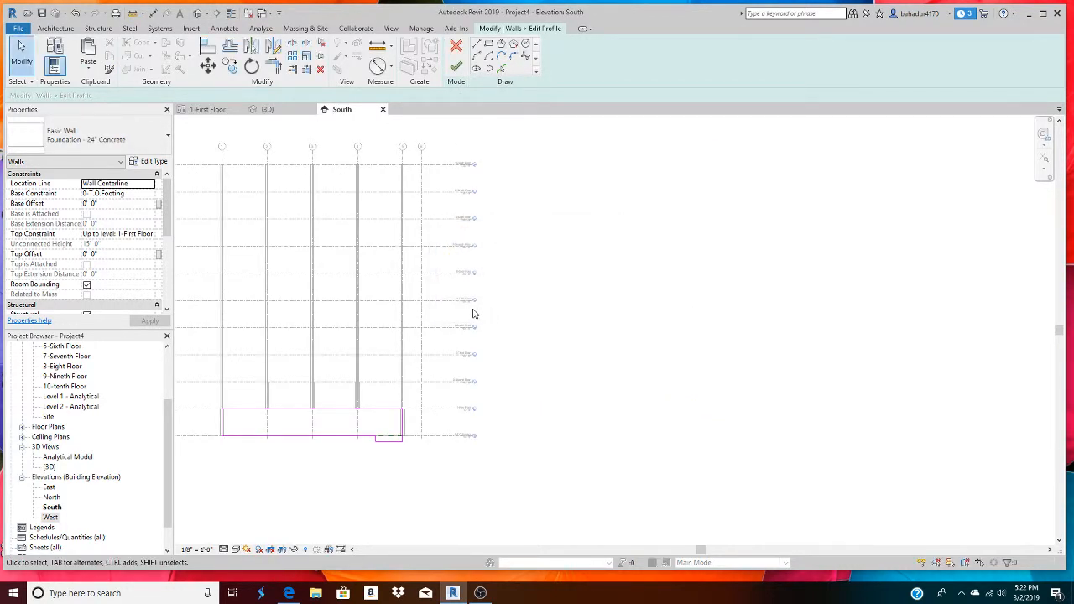
pyautogui.click(456, 47)
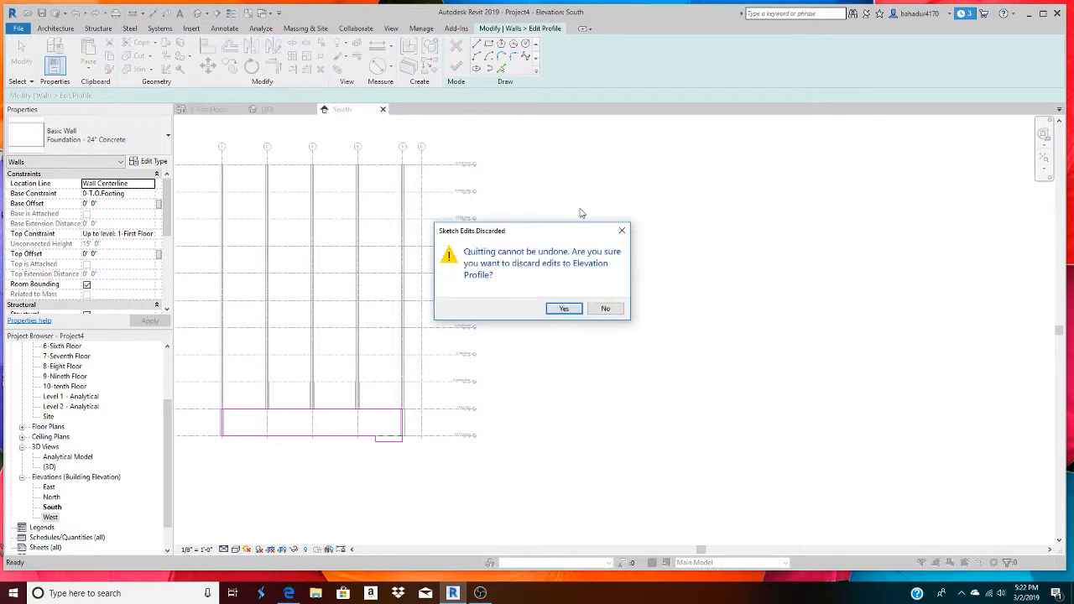
pyautogui.click(563, 309)
pyautogui.scroll(-3, 376, 292)
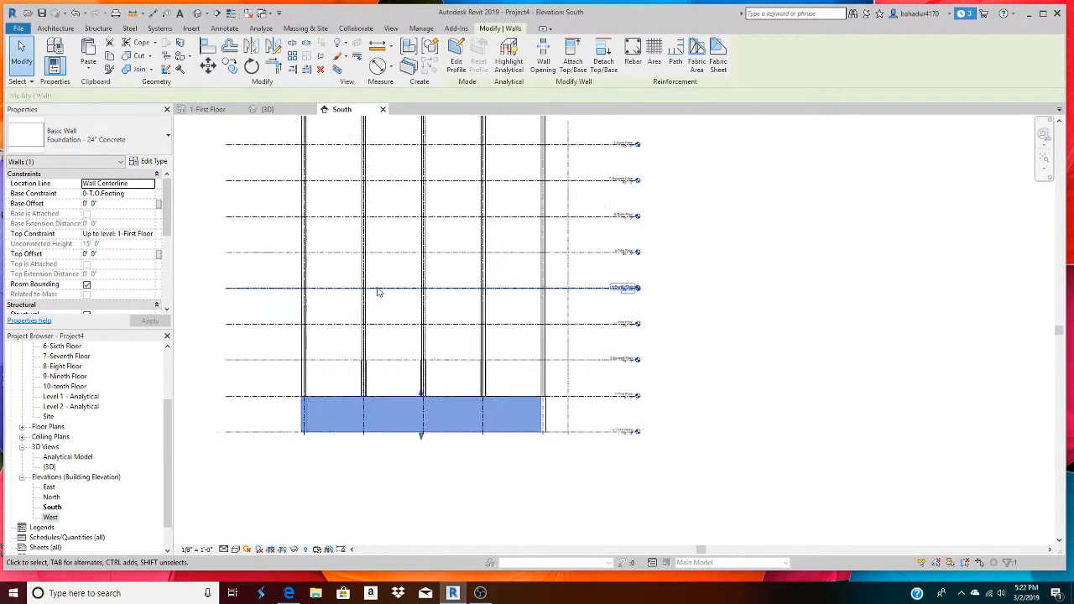
pyautogui.click(477, 430)
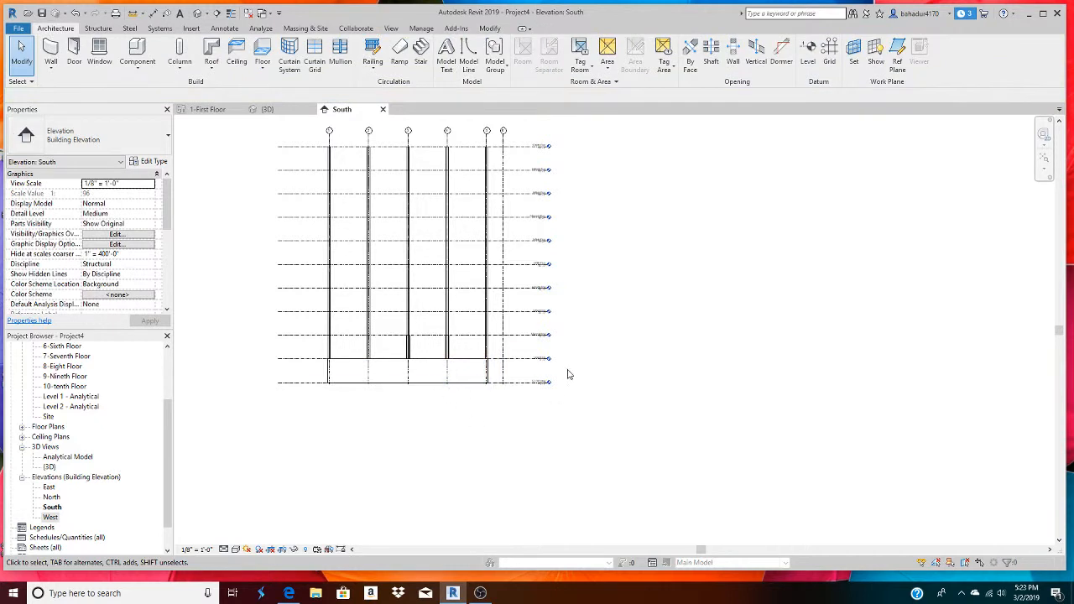
pyautogui.scroll(-2, 292, 262)
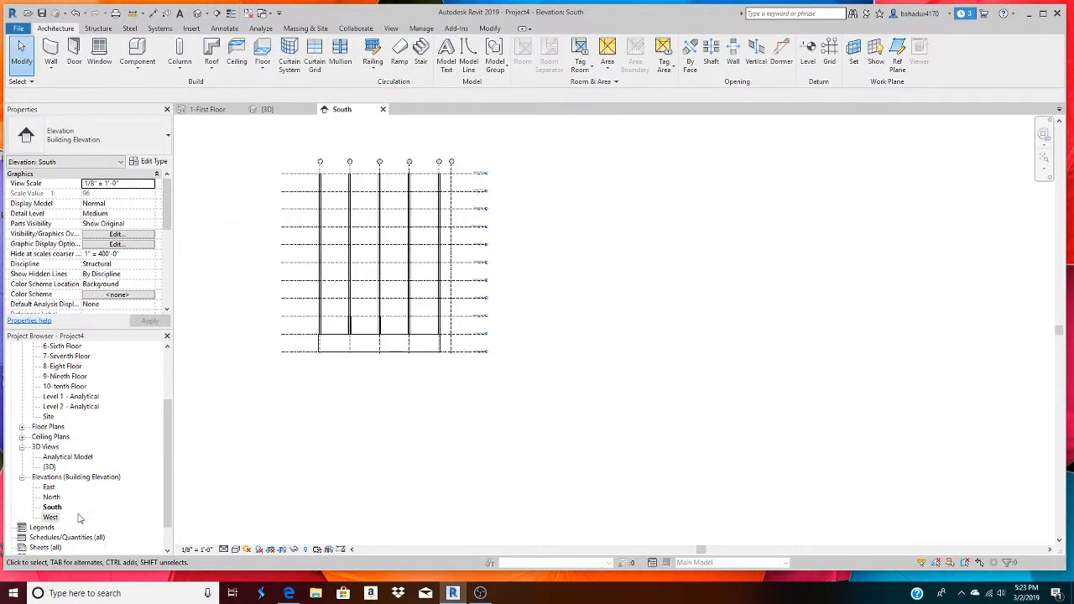
pyautogui.scroll(3, 164, 457)
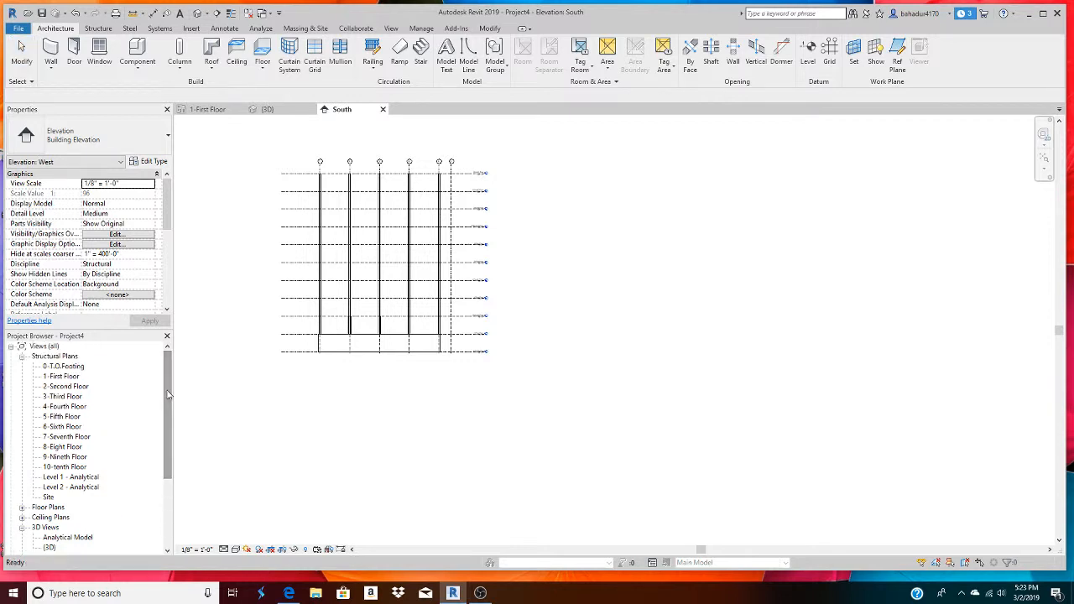
pyautogui.click(51, 69)
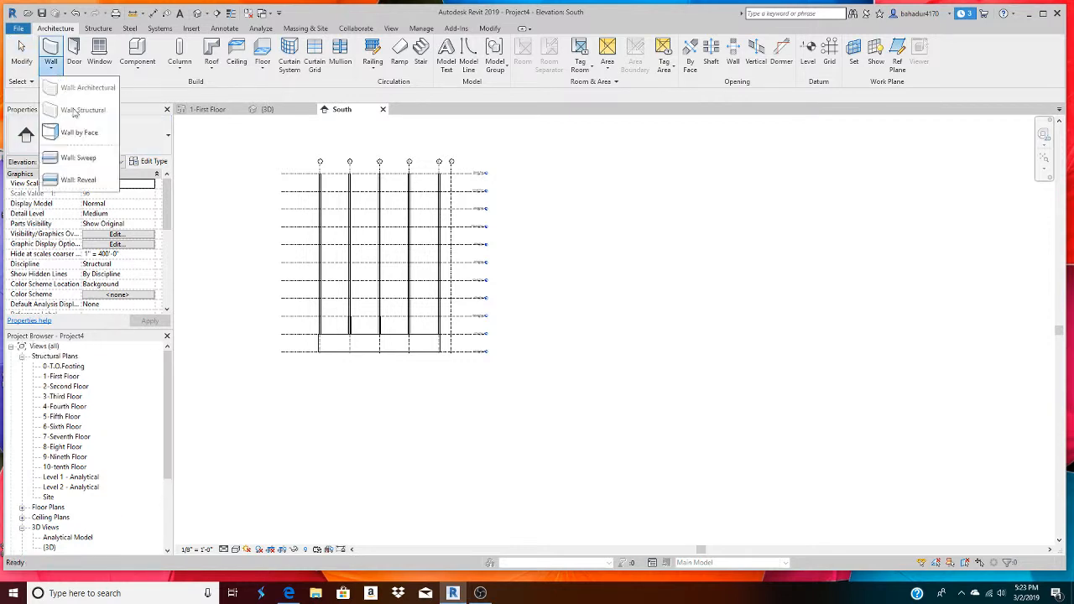
pyautogui.click(280, 165)
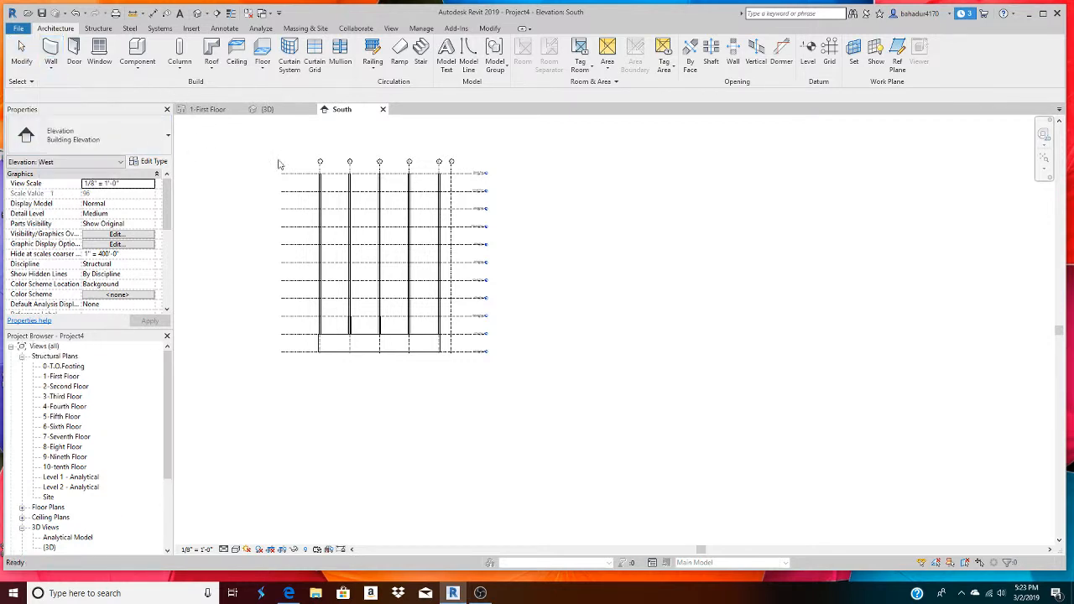
# Examine the foundation walls in the 1-First Floor plan, the South elevation and the 3D view from several sides.
pyautogui.click(206, 110)
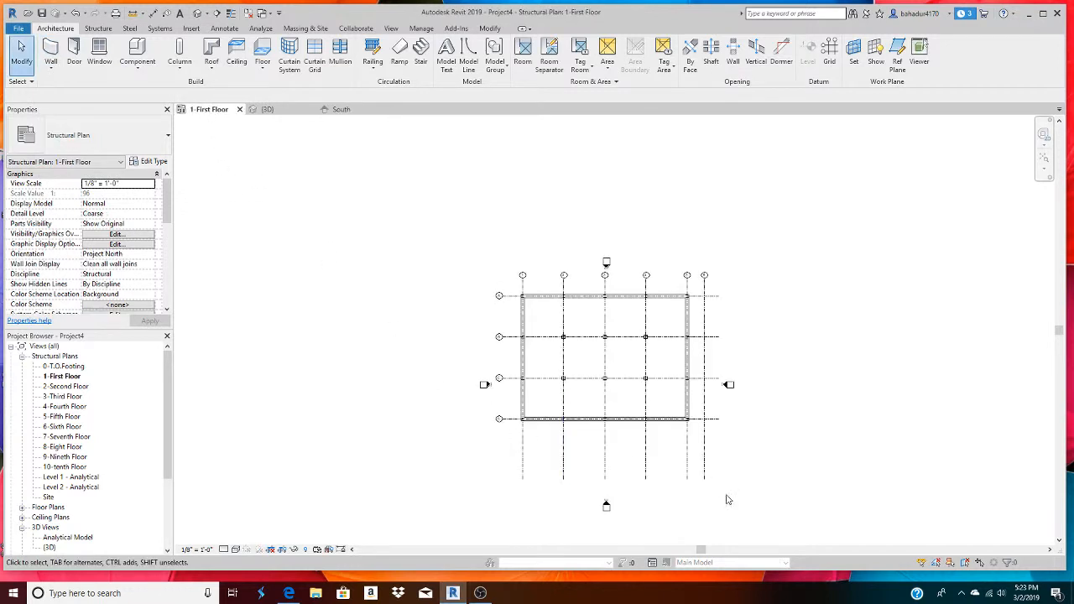
pyautogui.click(342, 112)
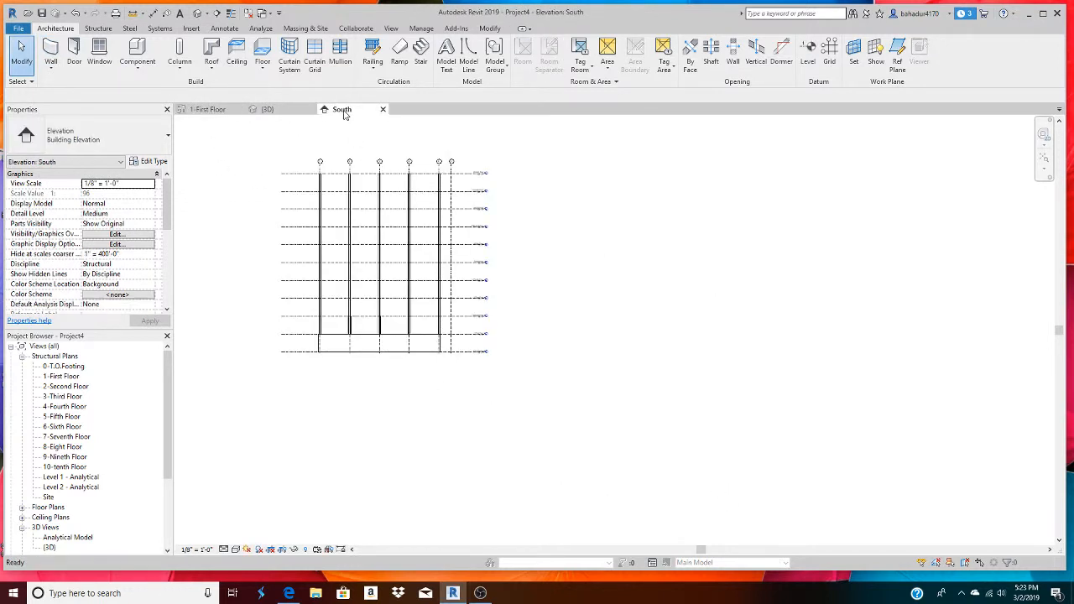
pyautogui.click(206, 110)
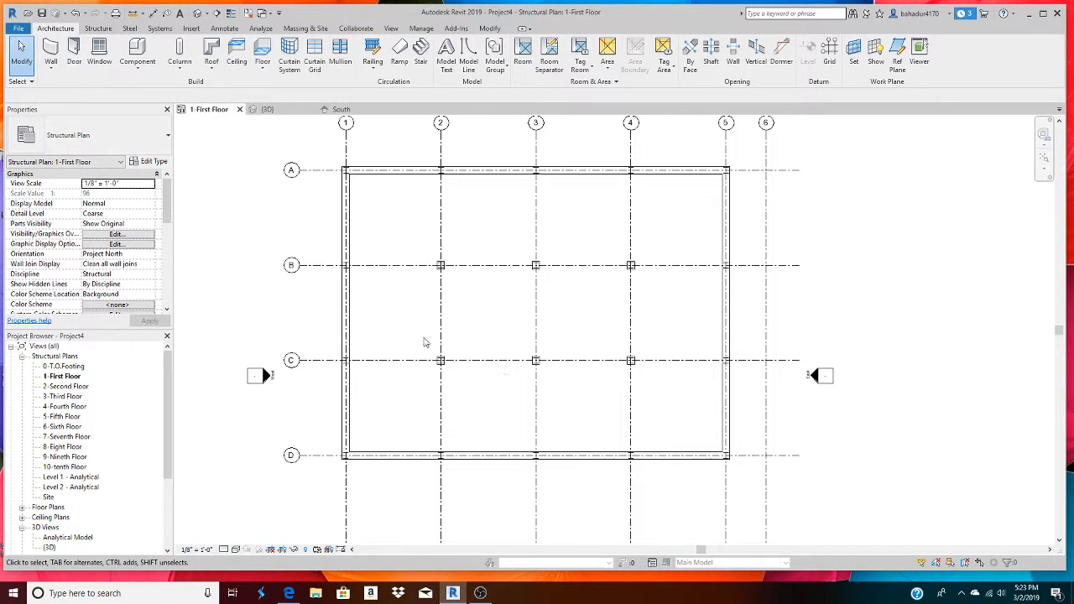
pyautogui.click(275, 112)
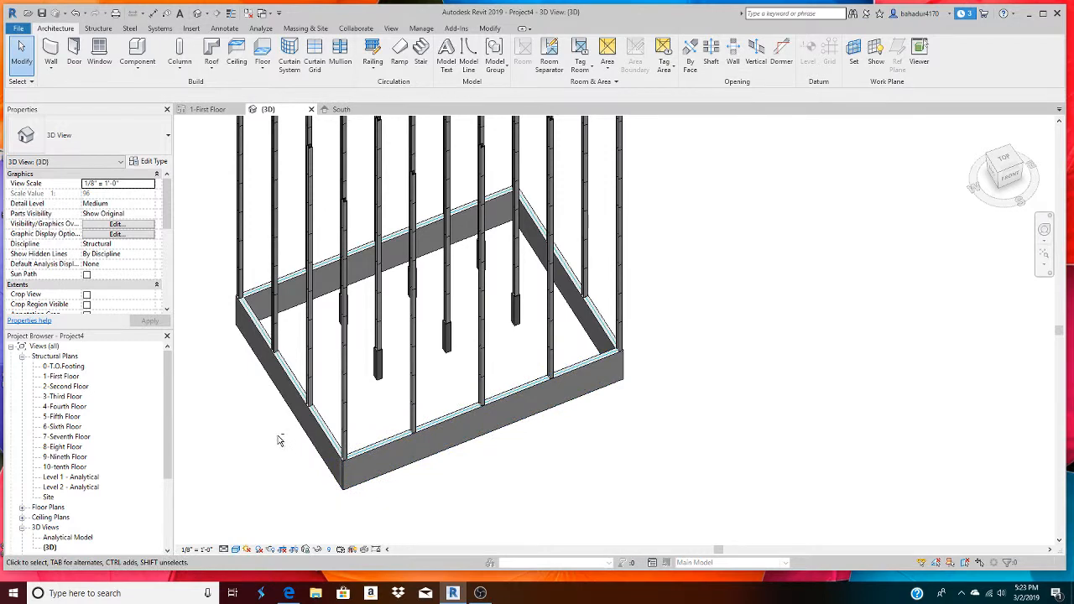
pyautogui.keyDown('shift'); pyautogui.moveTo(281, 439); pyautogui.dragTo(447, 387, button='middle'); pyautogui.keyUp('shift')
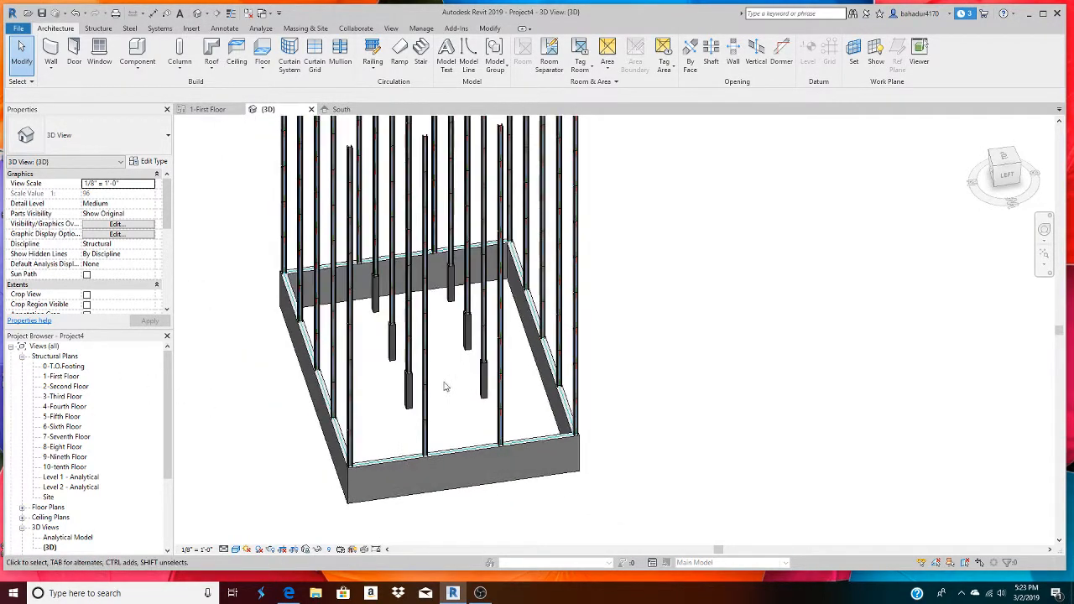
pyautogui.keyDown('shift'); pyautogui.moveTo(565, 479); pyautogui.dragTo(333, 358, button='middle'); pyautogui.keyUp('shift')
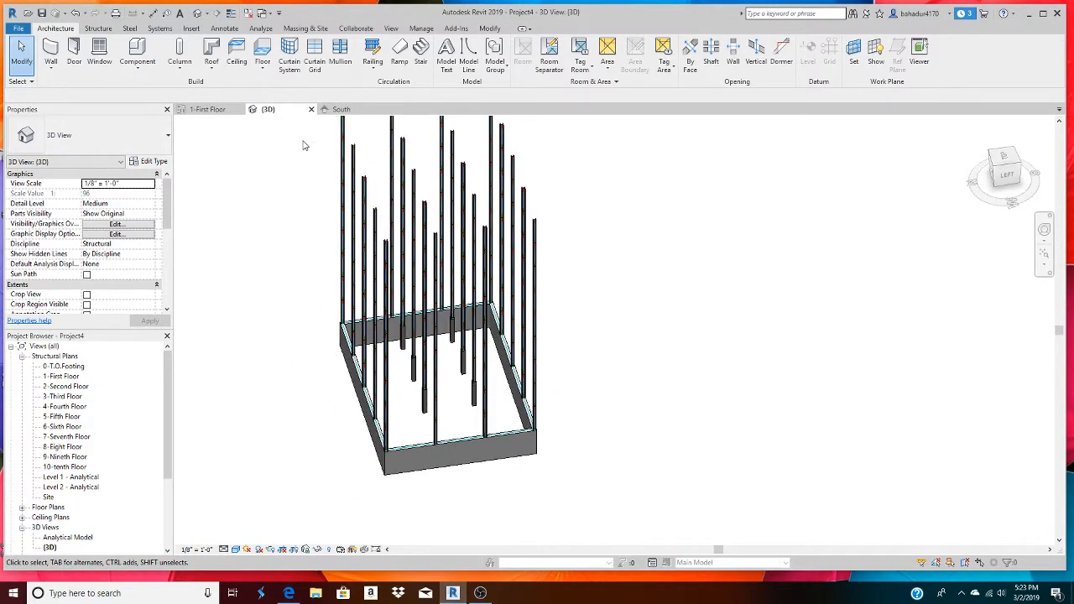
# Close the South elevation and return to the 1-First Floor structural plan.
pyautogui.click(339, 110)
pyautogui.click(382, 109)
pyautogui.click(210, 109)
pyautogui.scroll(-1, 417, 424)
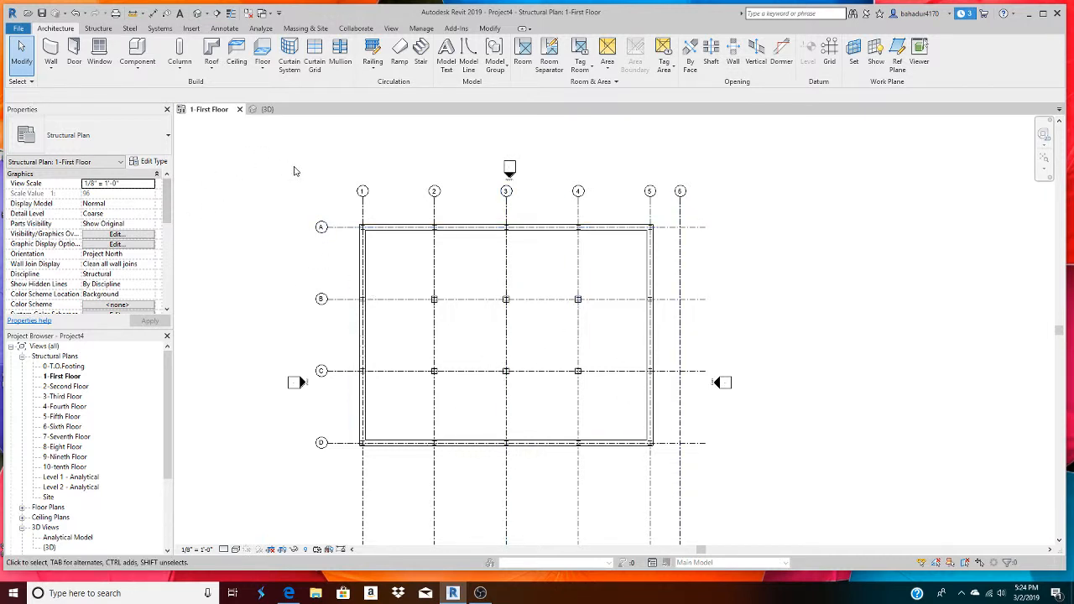
# Start a wall foundation in the 3D view with the Bearing Footing - 36" x 12" type, dismissing the save reminder.
pyautogui.click(98, 29)
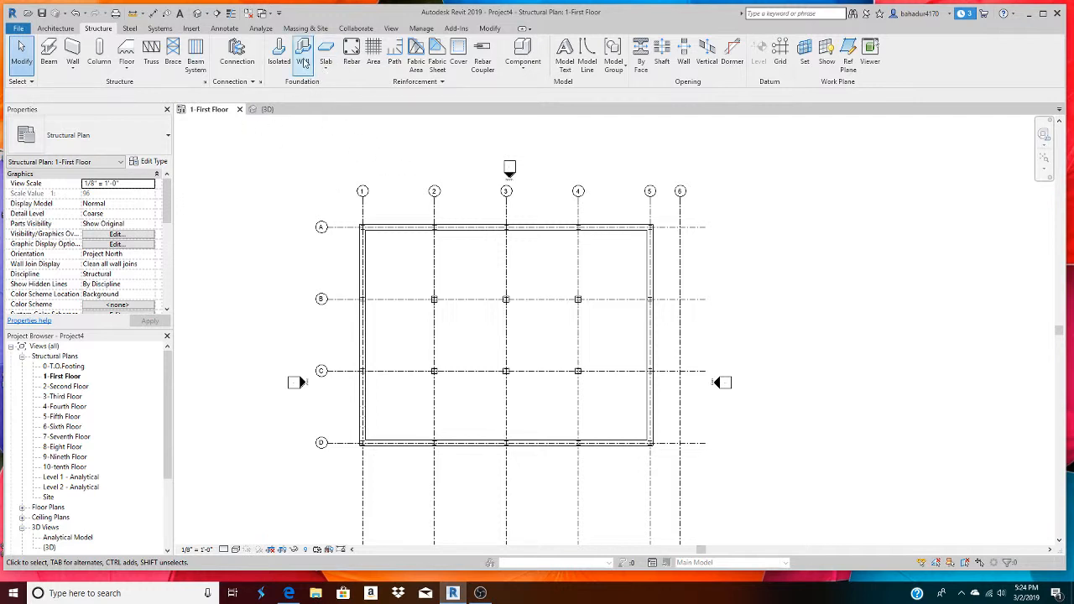
pyautogui.click(267, 110)
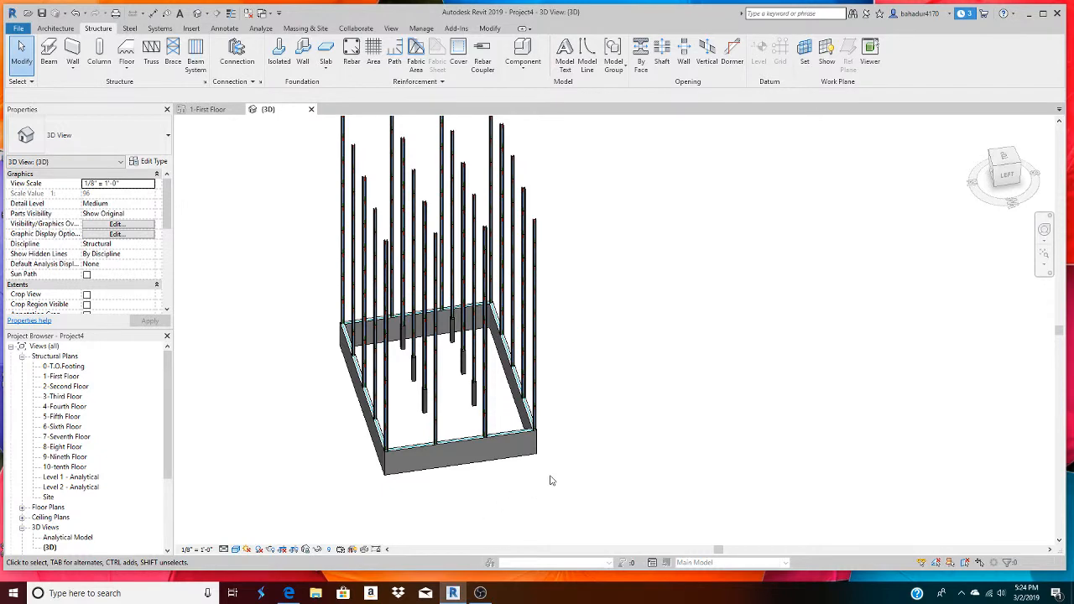
pyautogui.keyDown('shift'); pyautogui.moveTo(496, 456); pyautogui.dragTo(291, 430, button='middle'); pyautogui.keyUp('shift')
pyautogui.keyDown('shift'); pyautogui.moveTo(394, 470); pyautogui.dragTo(328, 432, button='middle'); pyautogui.keyUp('shift')
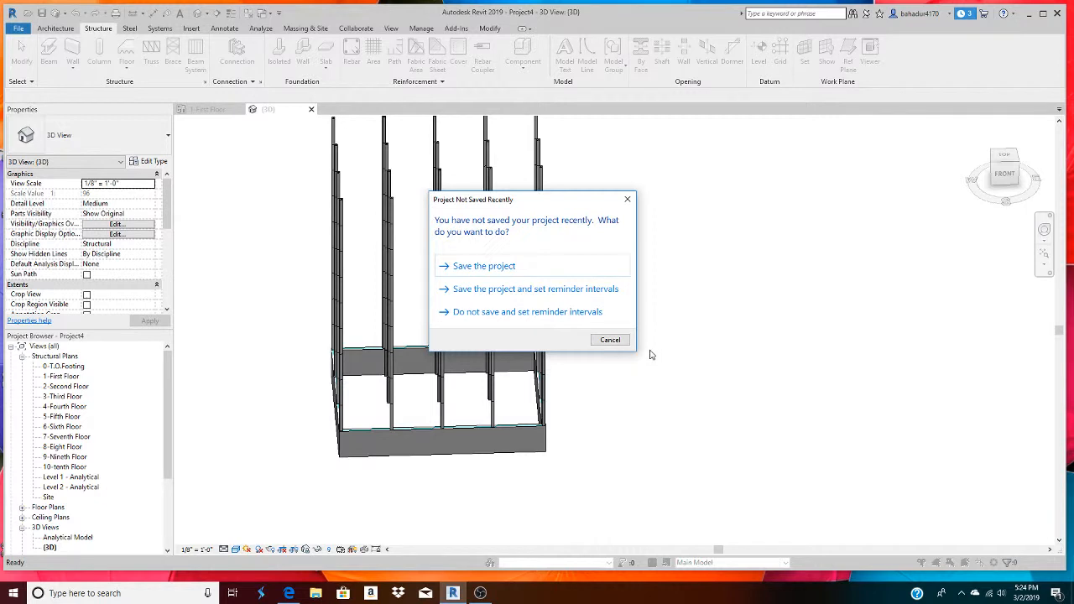
pyautogui.click(612, 342)
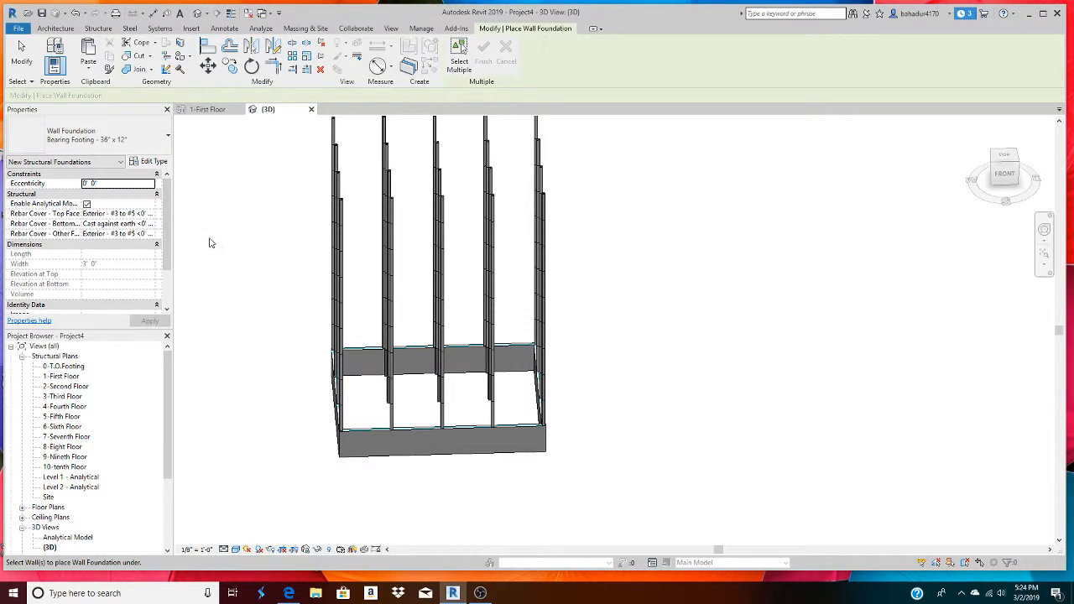
pyautogui.click(159, 146)
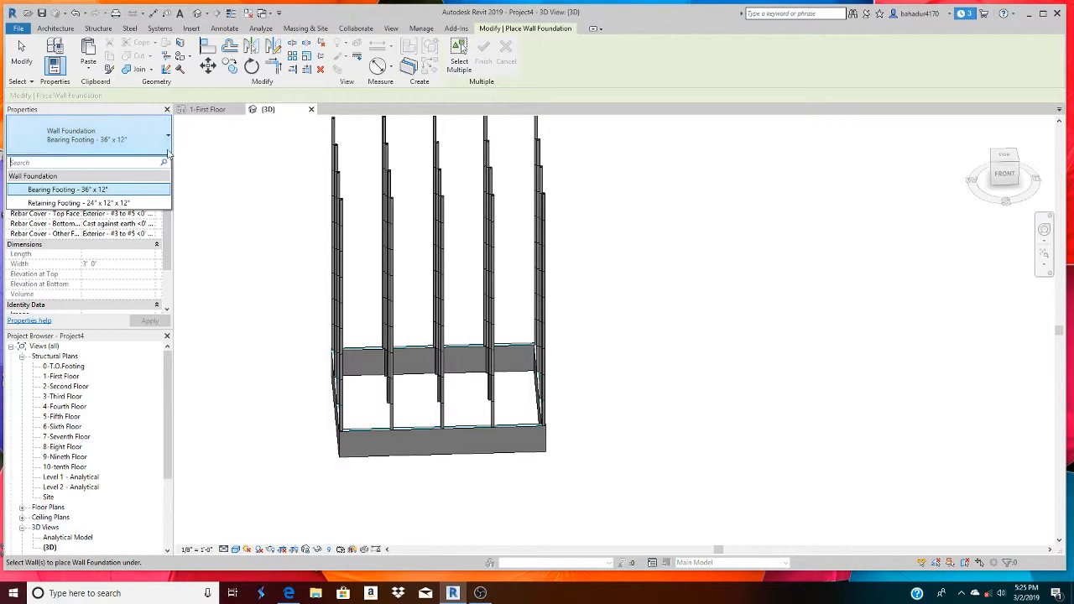
pyautogui.click(133, 148)
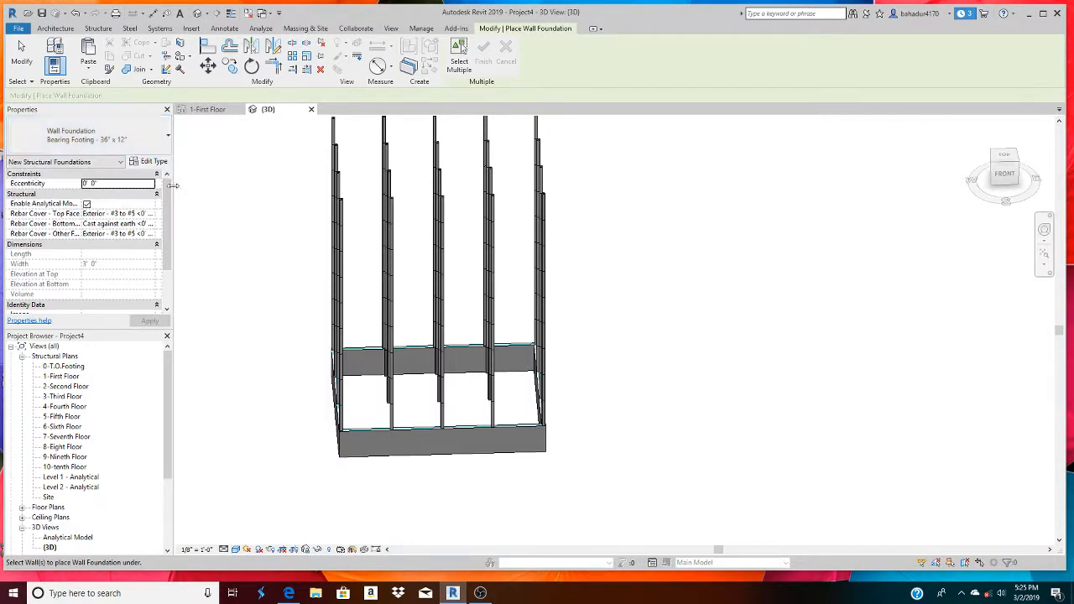
# Duplicate the bearing footing type under the name Bearing Footing - 42" x 24".
pyautogui.click(153, 165)
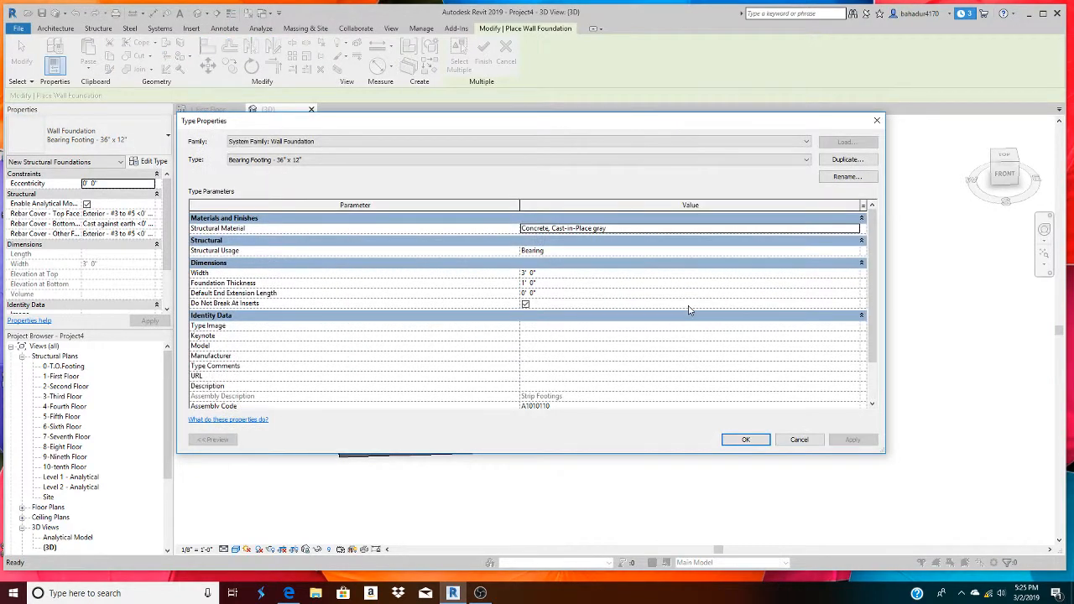
pyautogui.click(847, 159)
pyautogui.click(572, 278)
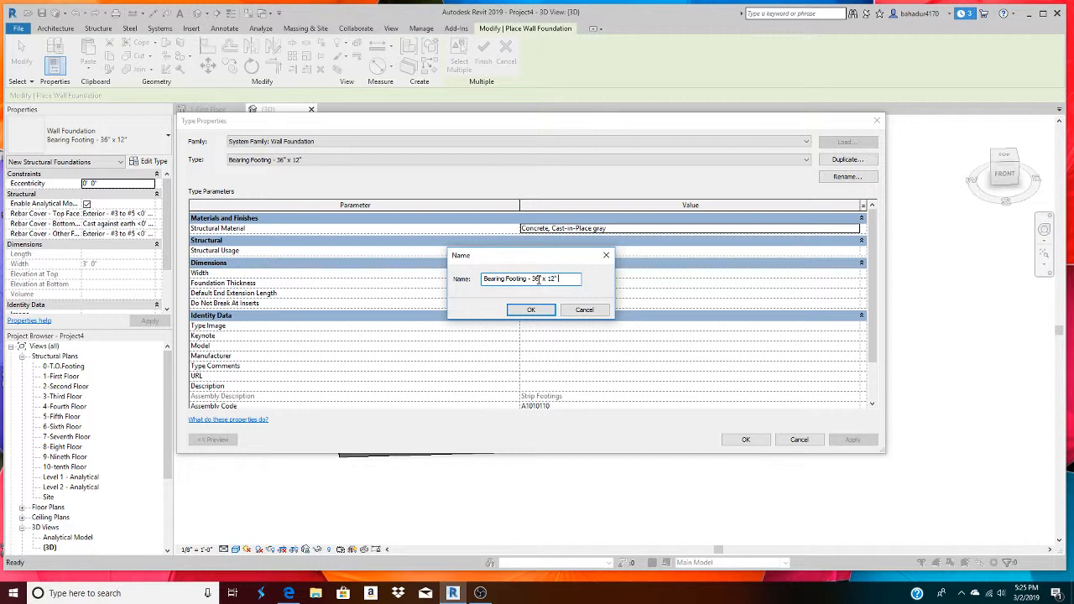
pyautogui.click(538, 279)
pyautogui.press('BackSpace')
pyautogui.press('BackSpace')
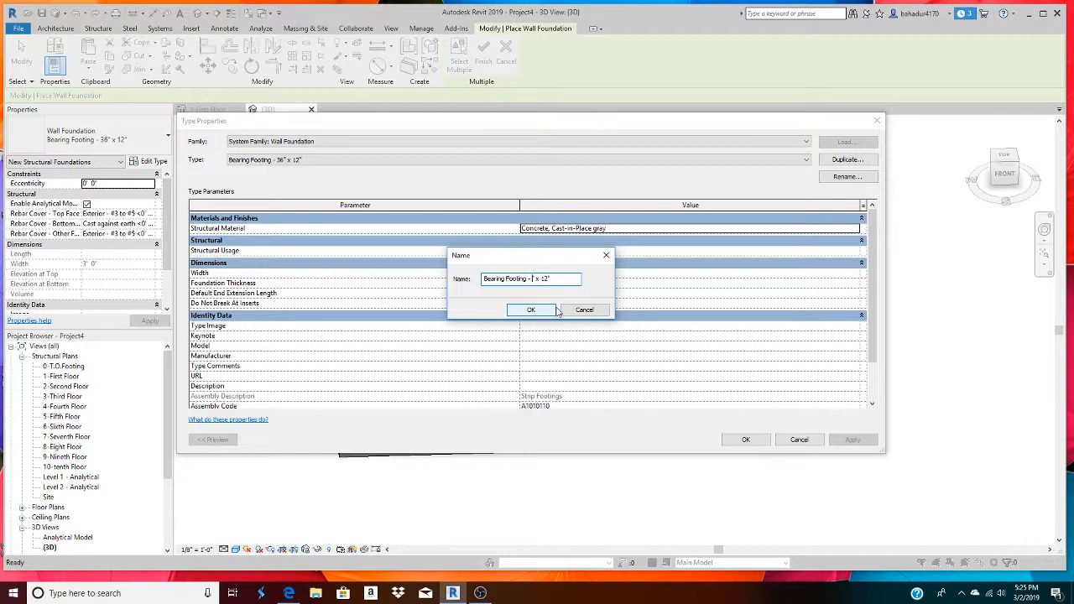
pyautogui.write('42')
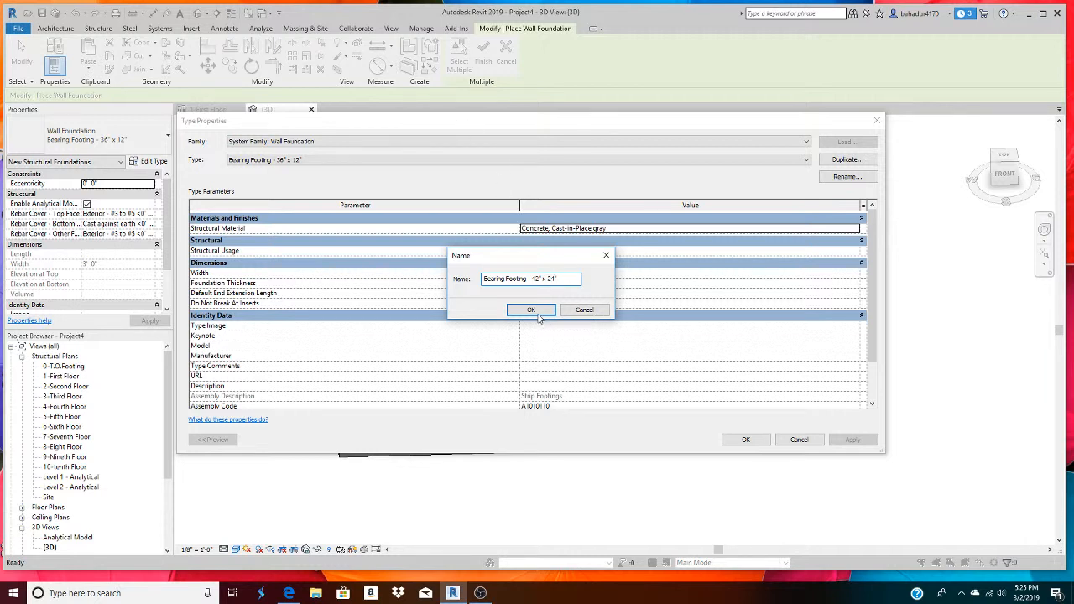
pyautogui.click(531, 309)
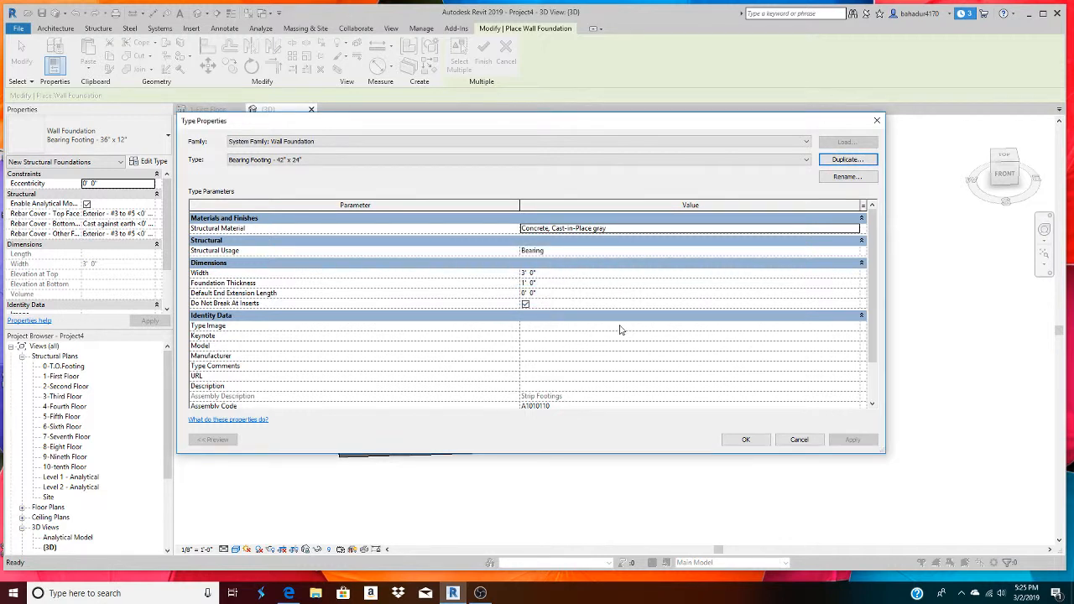
# Set the new footing type's width to 3' 6" and its foundation thickness to 2' 0", and accept the type properties.
pyautogui.click(538, 275)
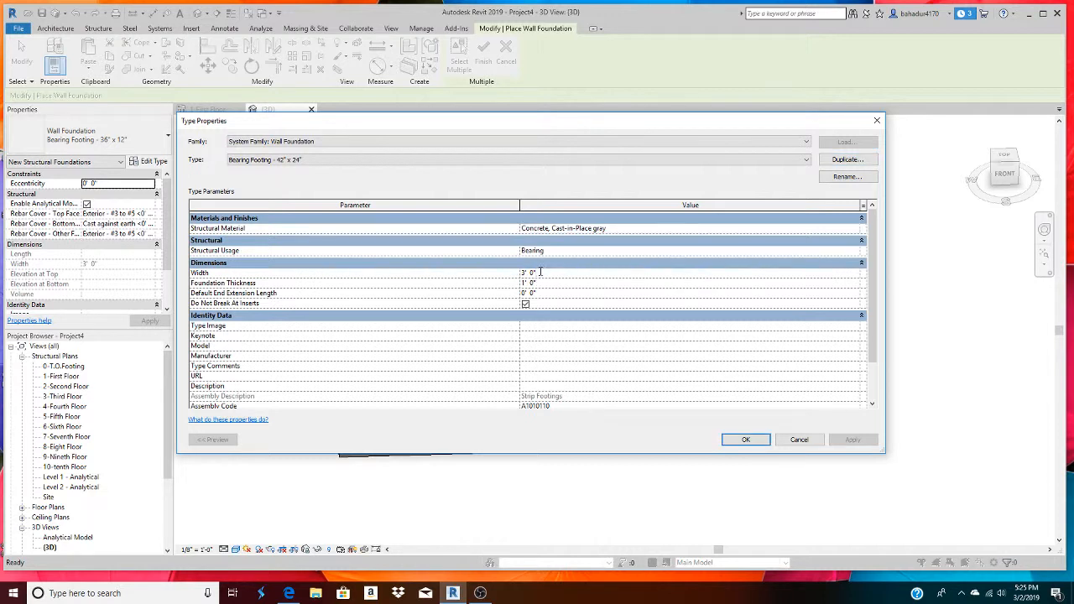
pyautogui.moveTo(540, 272); pyautogui.dragTo(483, 265)
pyautogui.write('42')
pyautogui.press('Return')
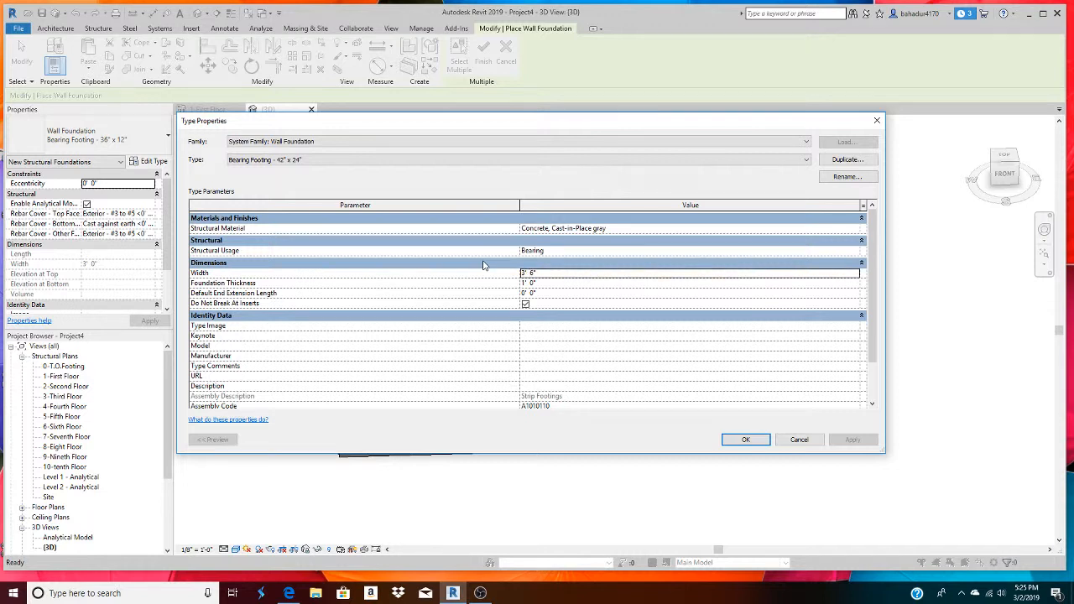
pyautogui.click(530, 284)
pyautogui.doubleClick(528, 283)
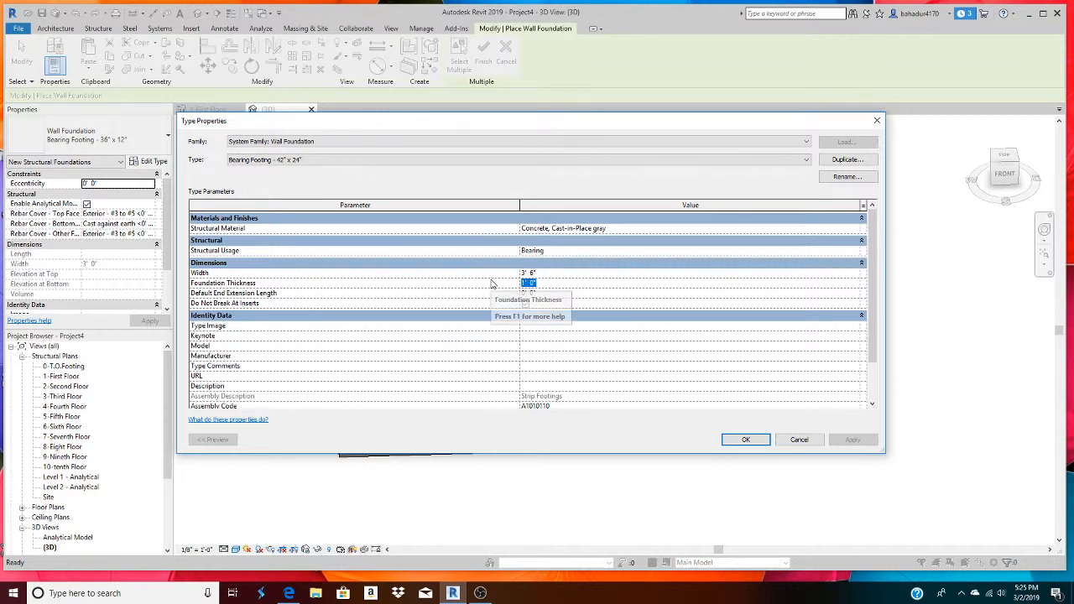
pyautogui.write('24"')
pyautogui.press('Return')
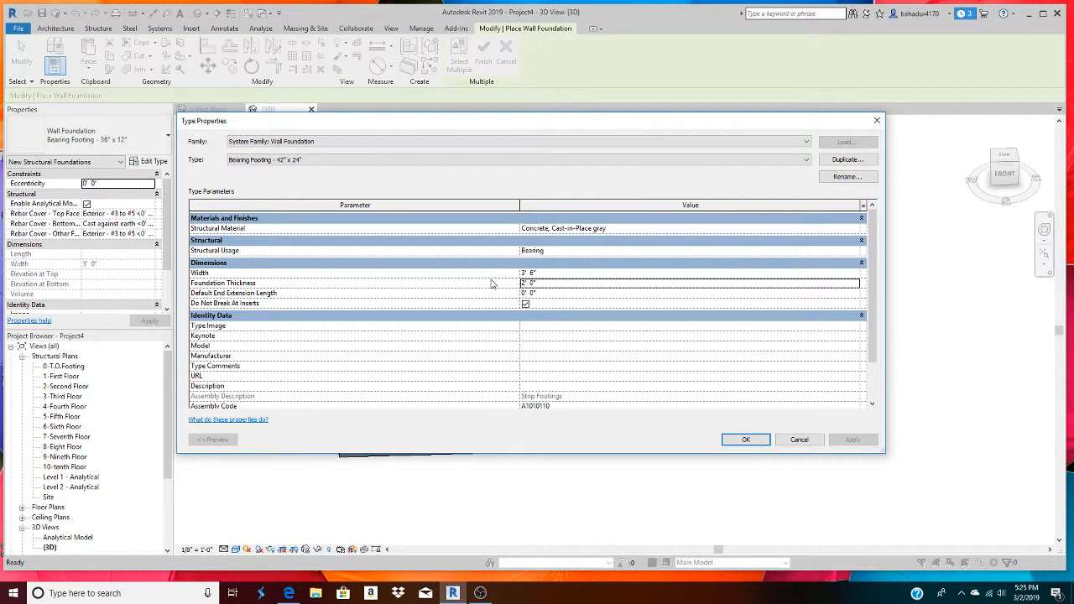
pyautogui.click(746, 440)
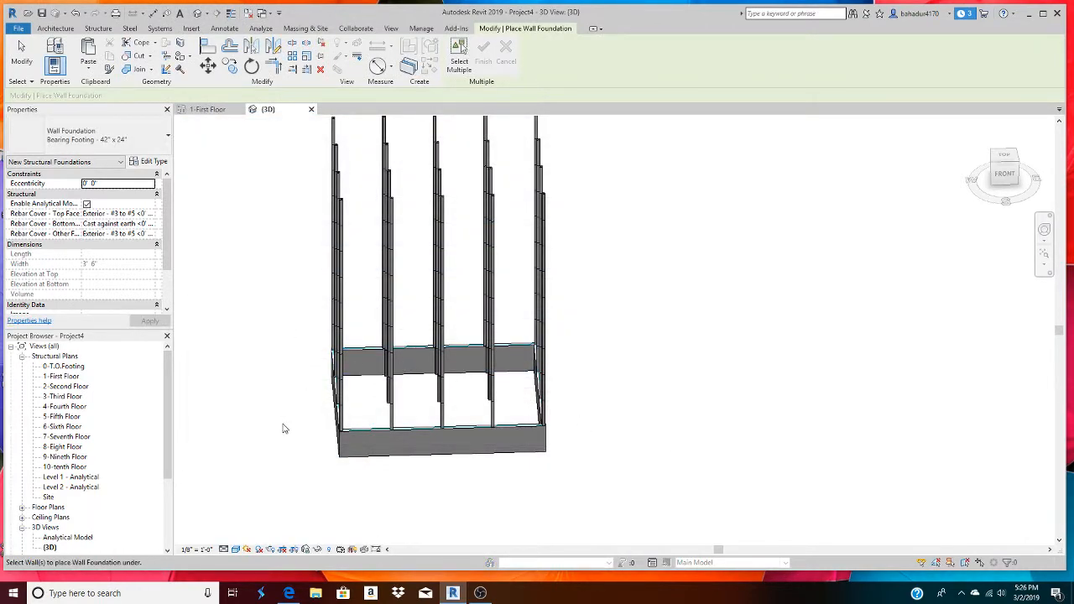
# Place Bearing Footing - 42" x 24" wall foundations under all four perimeter foundation walls in the 3D view.
pyautogui.keyDown('shift'); pyautogui.moveTo(283, 420); pyautogui.dragTo(434, 401, button='middle'); pyautogui.keyUp('shift')
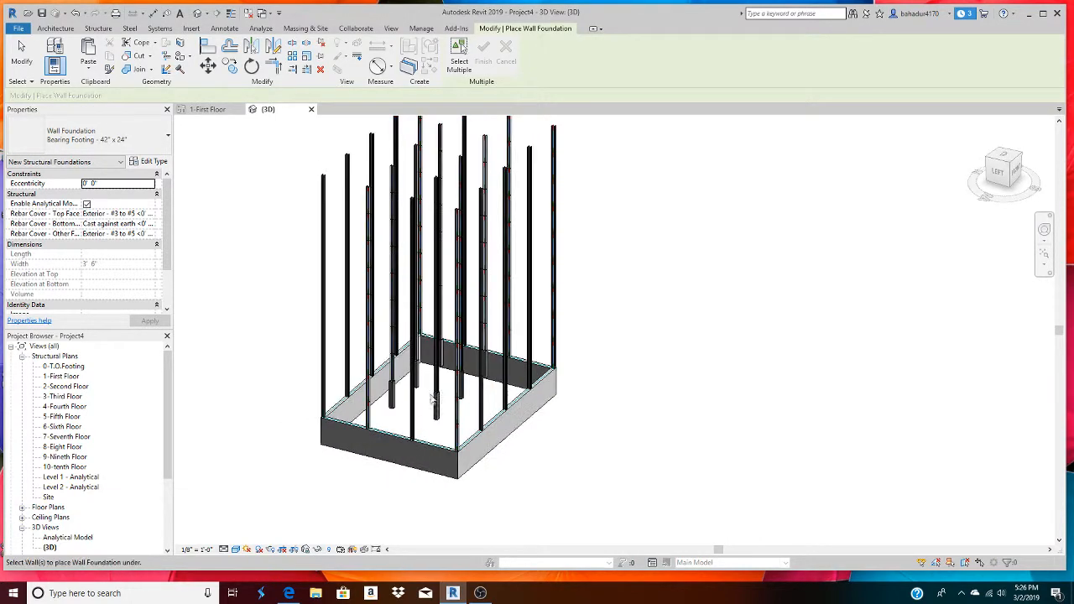
pyautogui.click(491, 457)
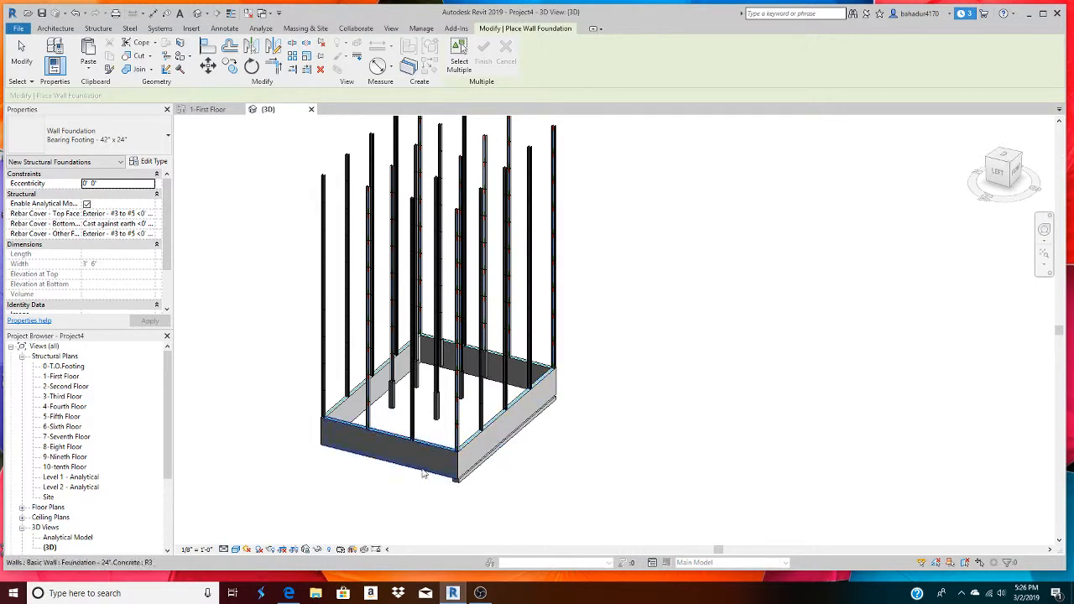
pyautogui.click(362, 410)
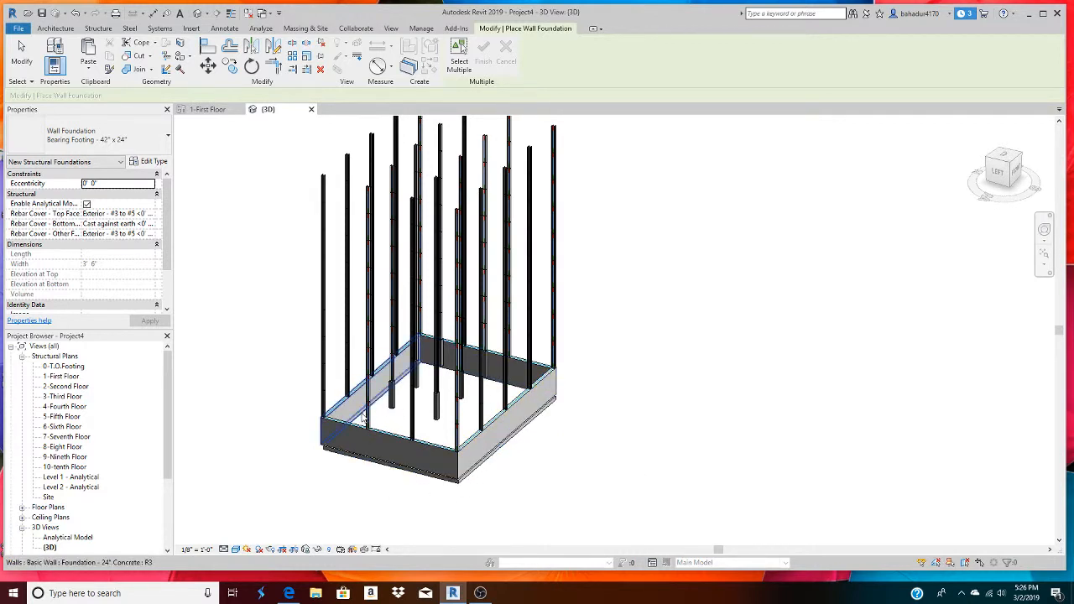
pyautogui.click(518, 388)
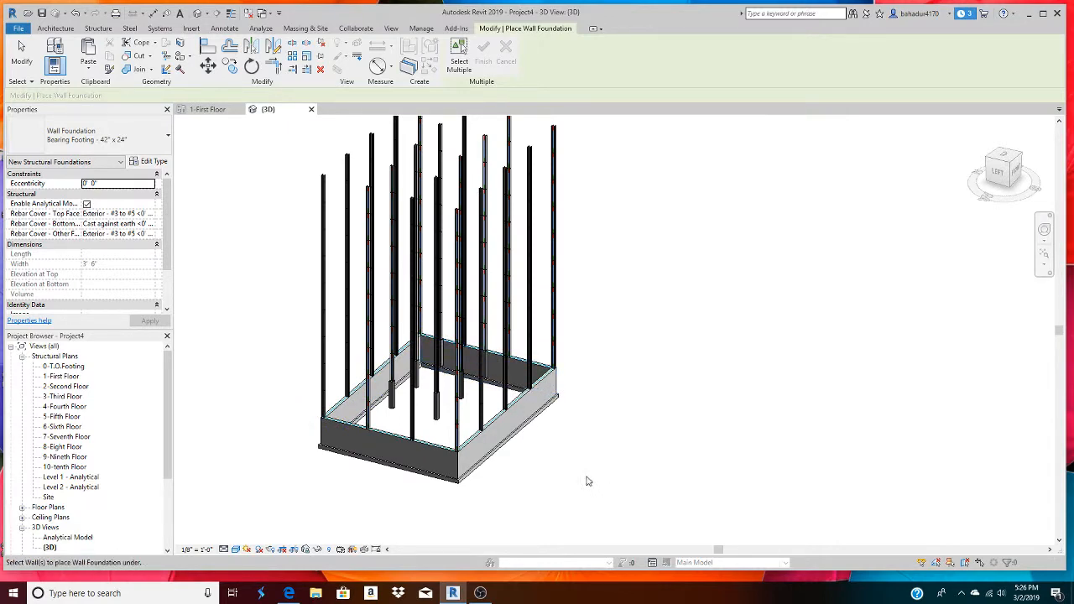
pyautogui.keyDown('shift'); pyautogui.moveTo(566, 482); pyautogui.dragTo(492, 504, button='middle'); pyautogui.keyUp('shift')
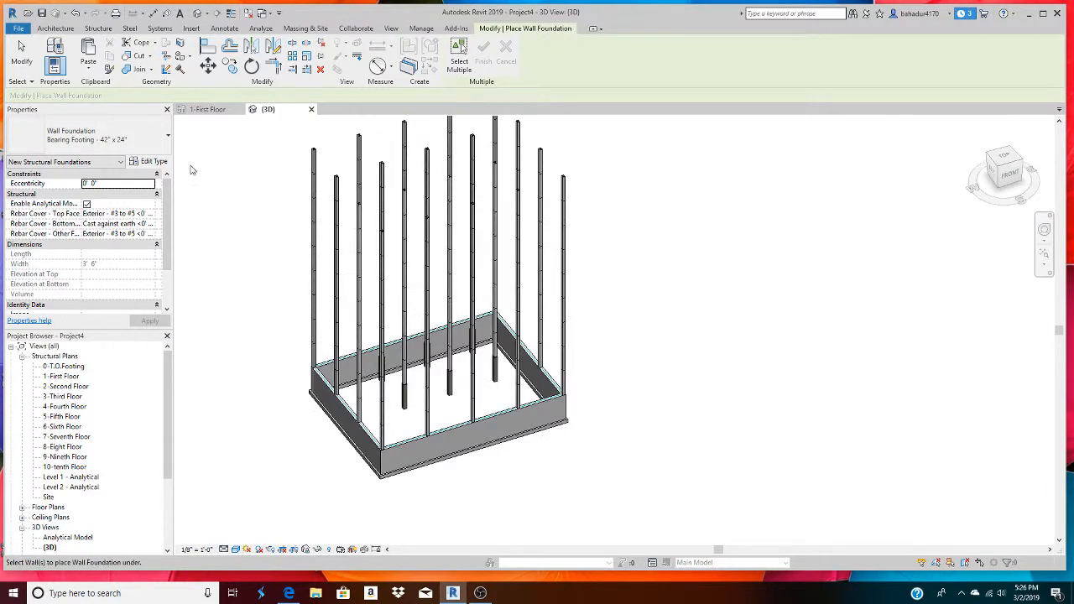
# Leave footing placement, check the footings in the 0-T.O.Footing structural plan, and return to the 1-First Floor plan.
pyautogui.click(209, 109)
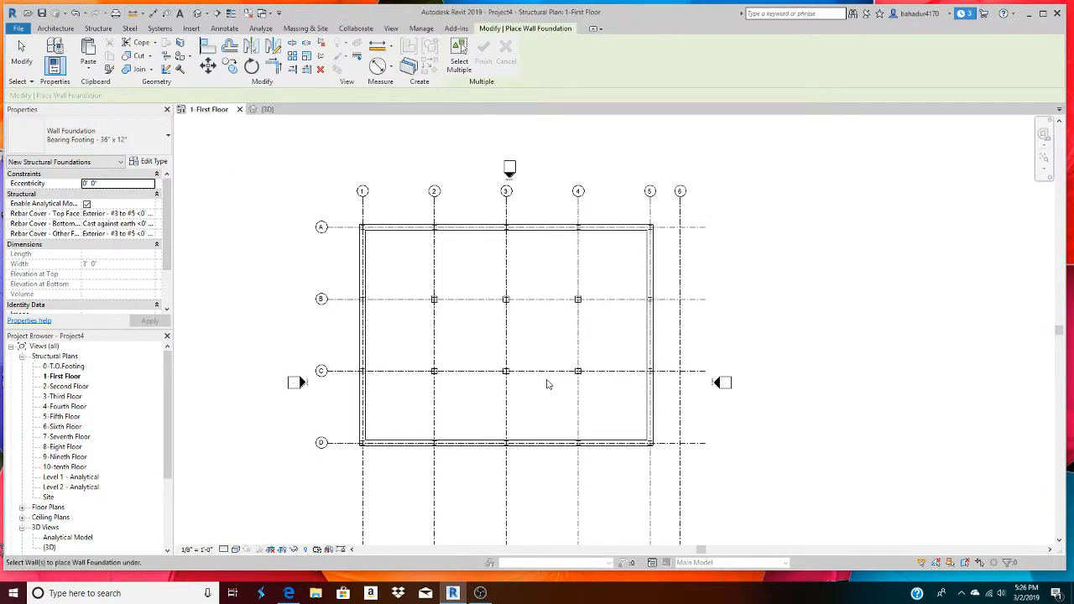
pyautogui.scroll(3, 467, 362)
pyautogui.scroll(-4, 467, 362)
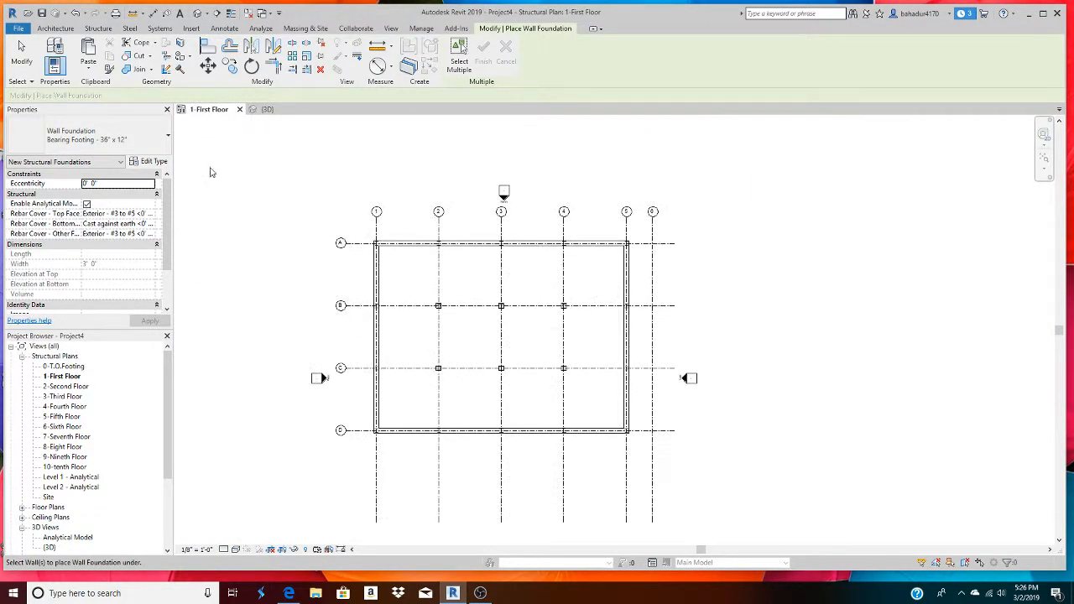
pyautogui.click(57, 368)
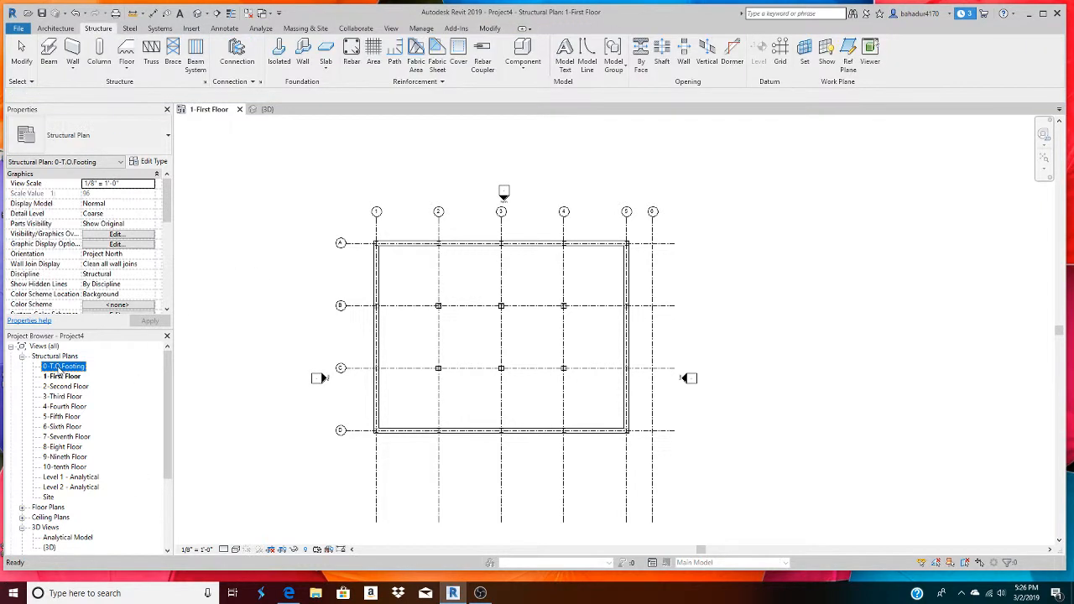
pyautogui.doubleClick(57, 367)
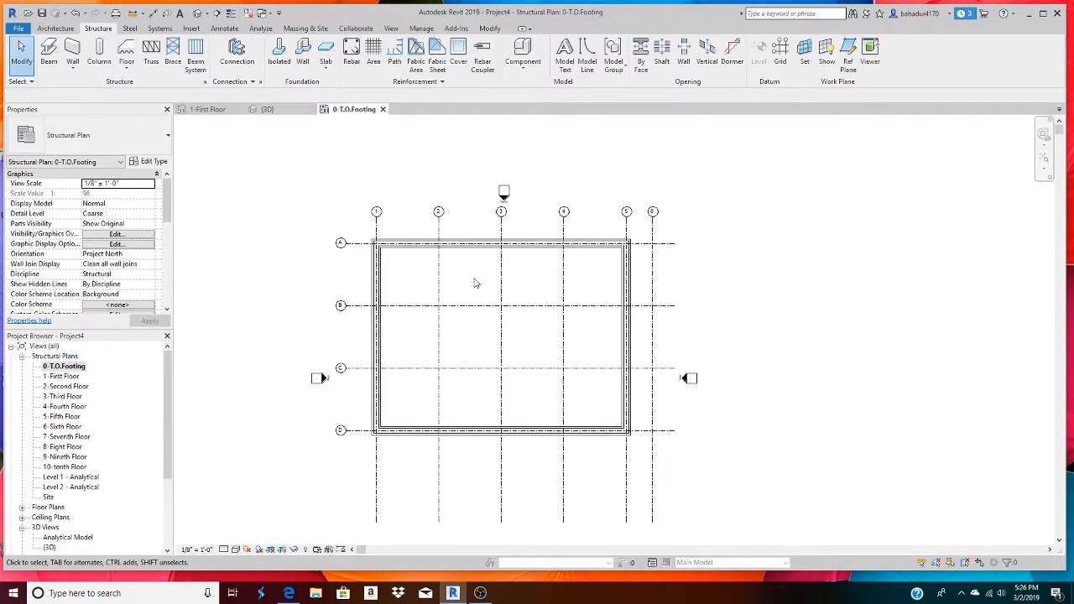
pyautogui.click(73, 379)
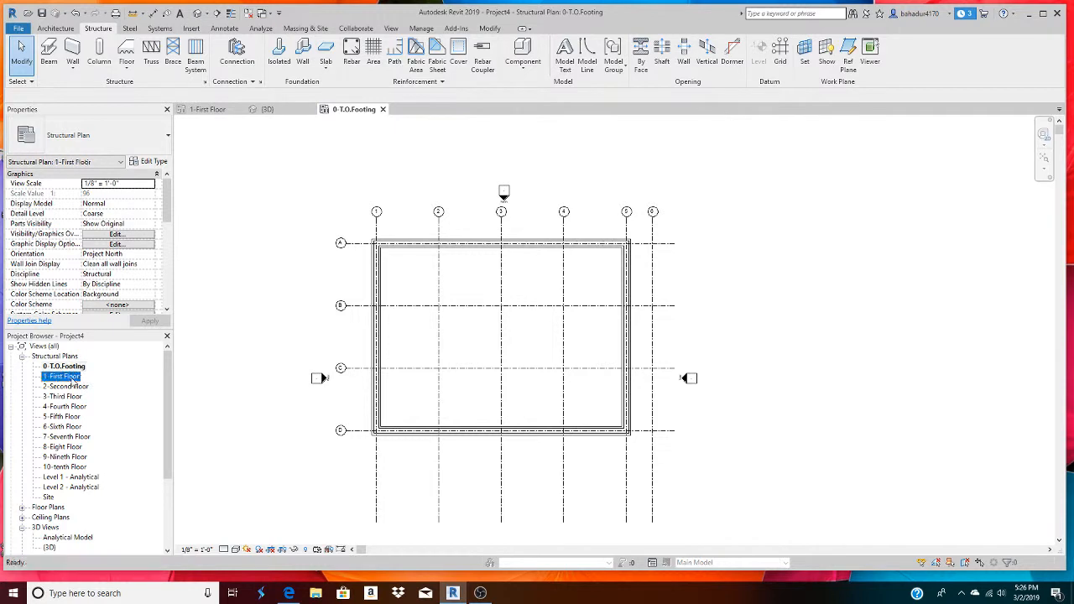
pyautogui.doubleClick(73, 379)
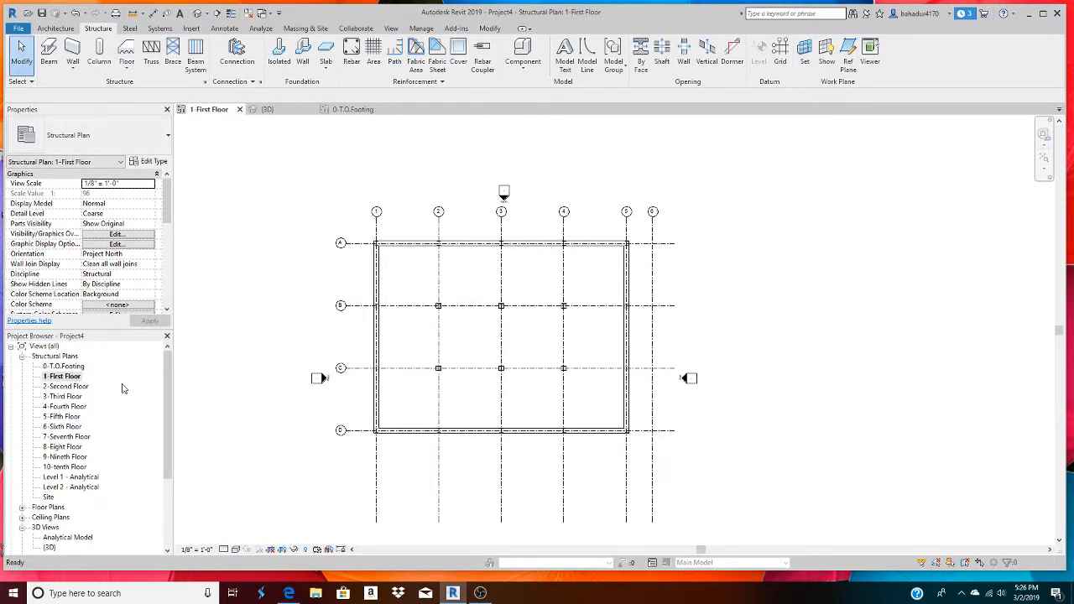